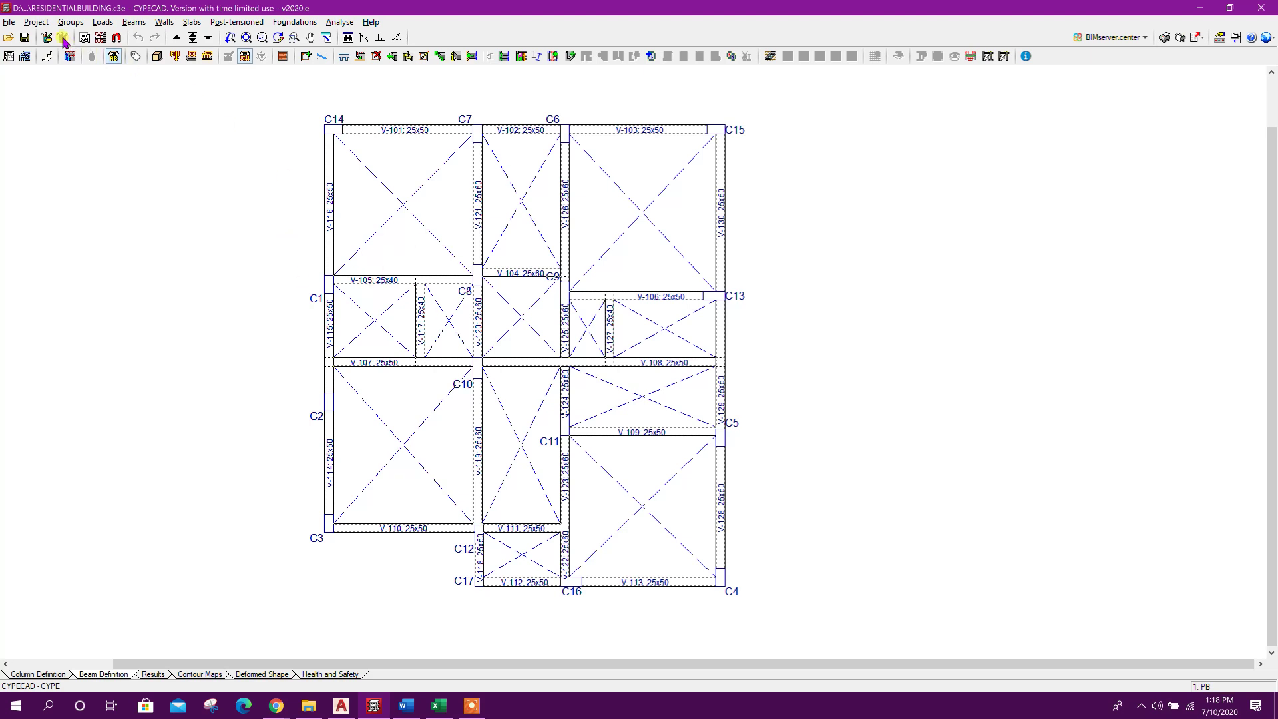
Review the floor heights and elevations in the column definition's floor data, leave them unedited, and return to the beam definition
click(50, 675)
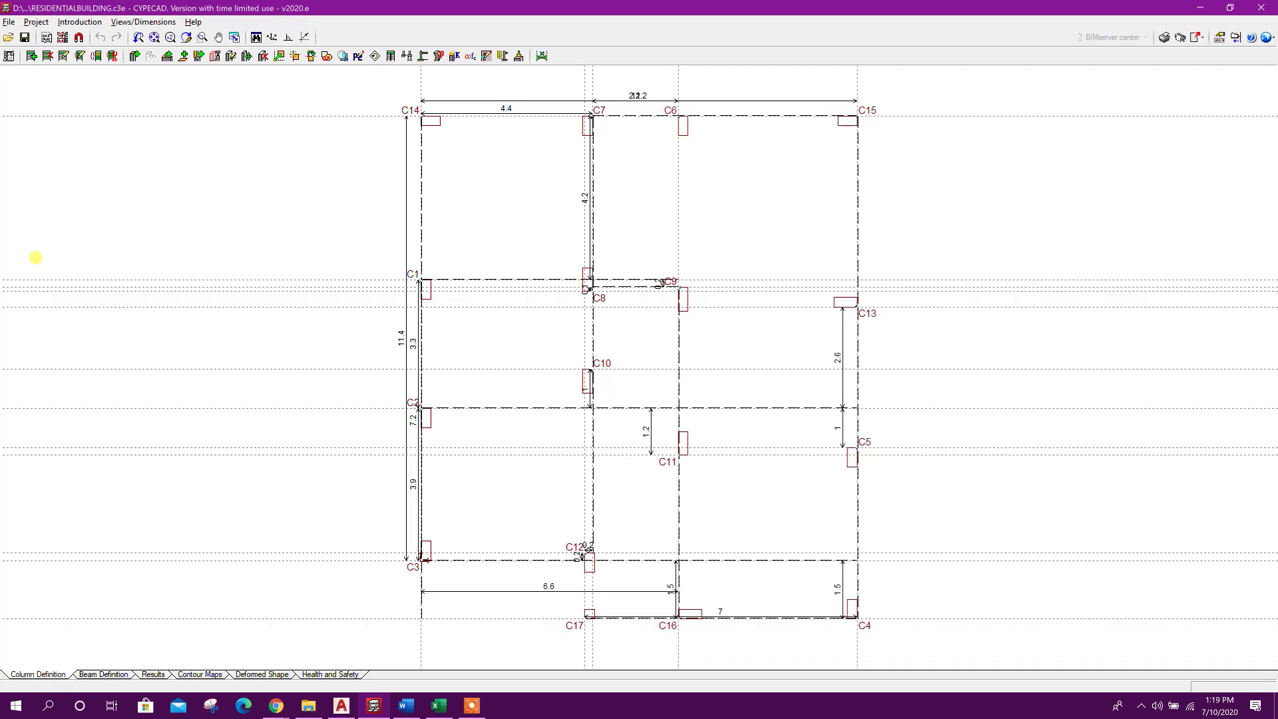
click(73, 22)
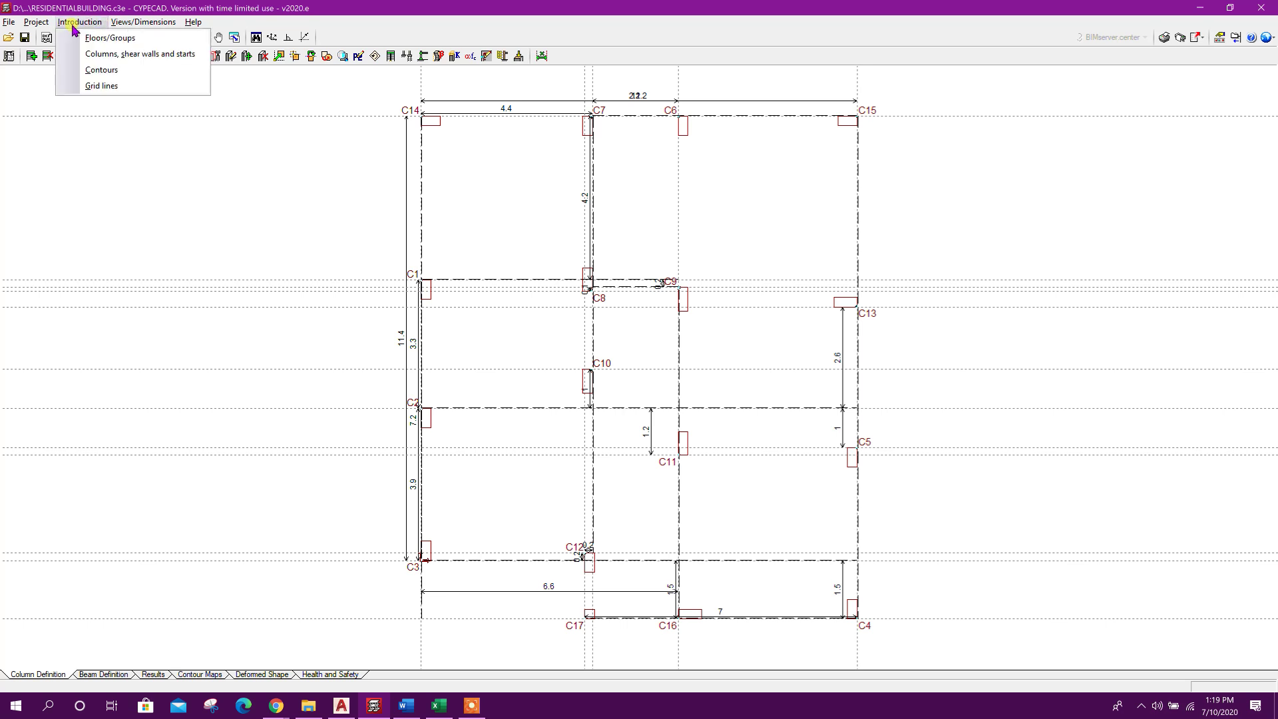
click(76, 36)
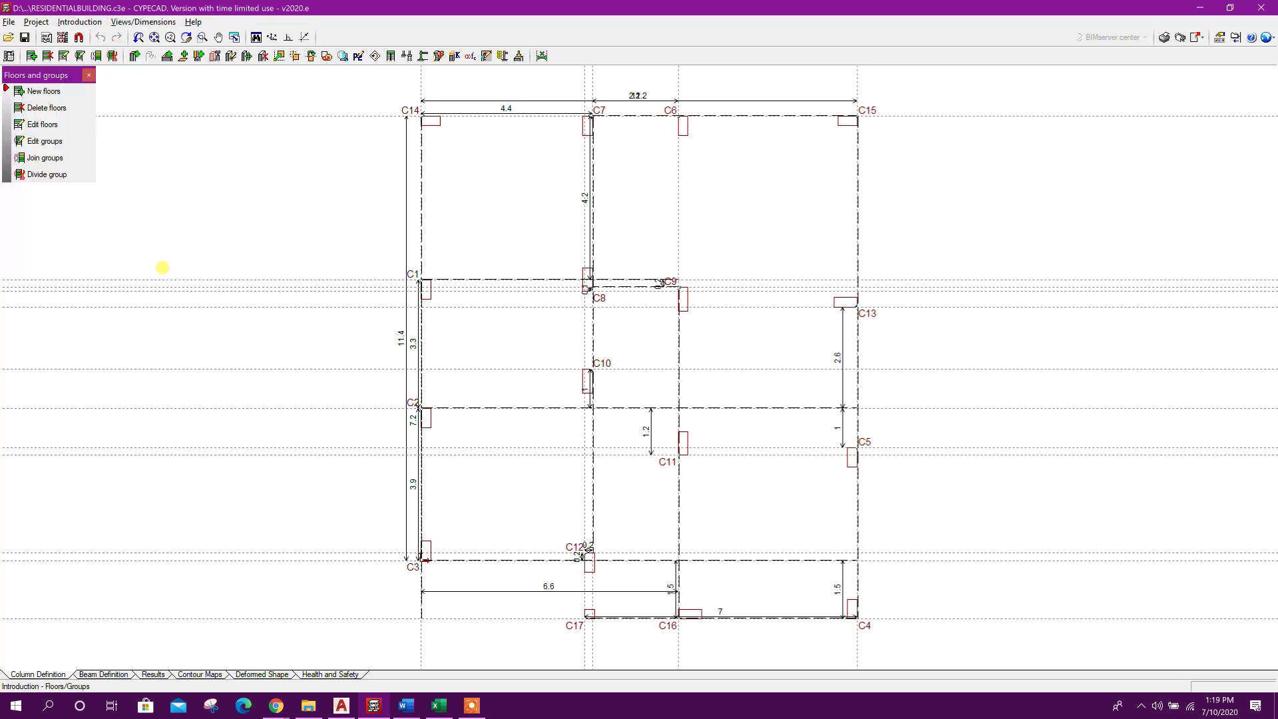
click(62, 125)
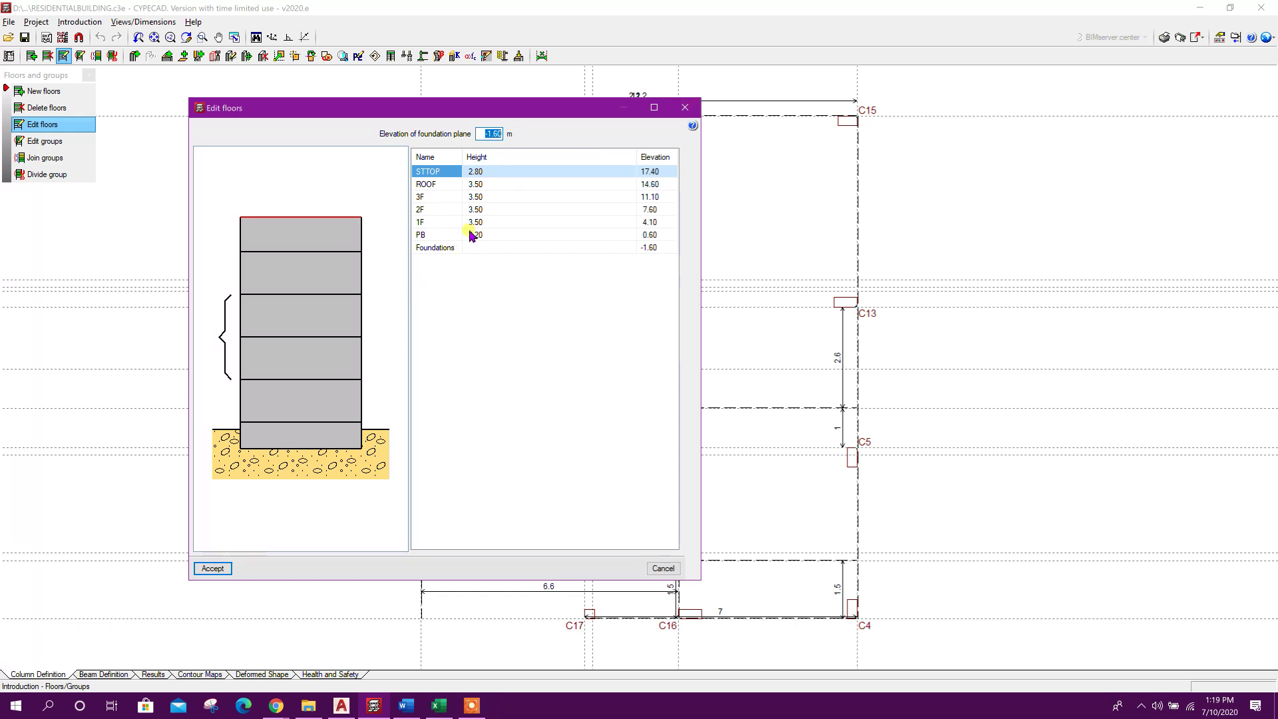
click(685, 107)
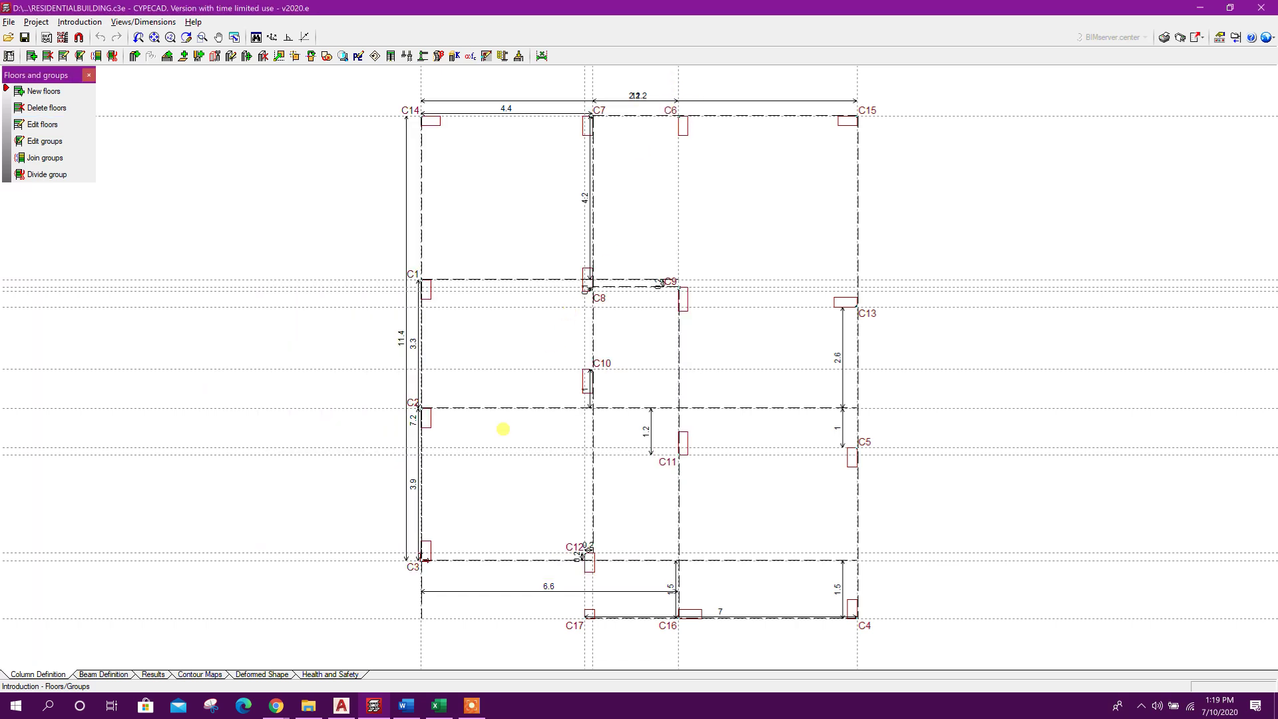
click(89, 75)
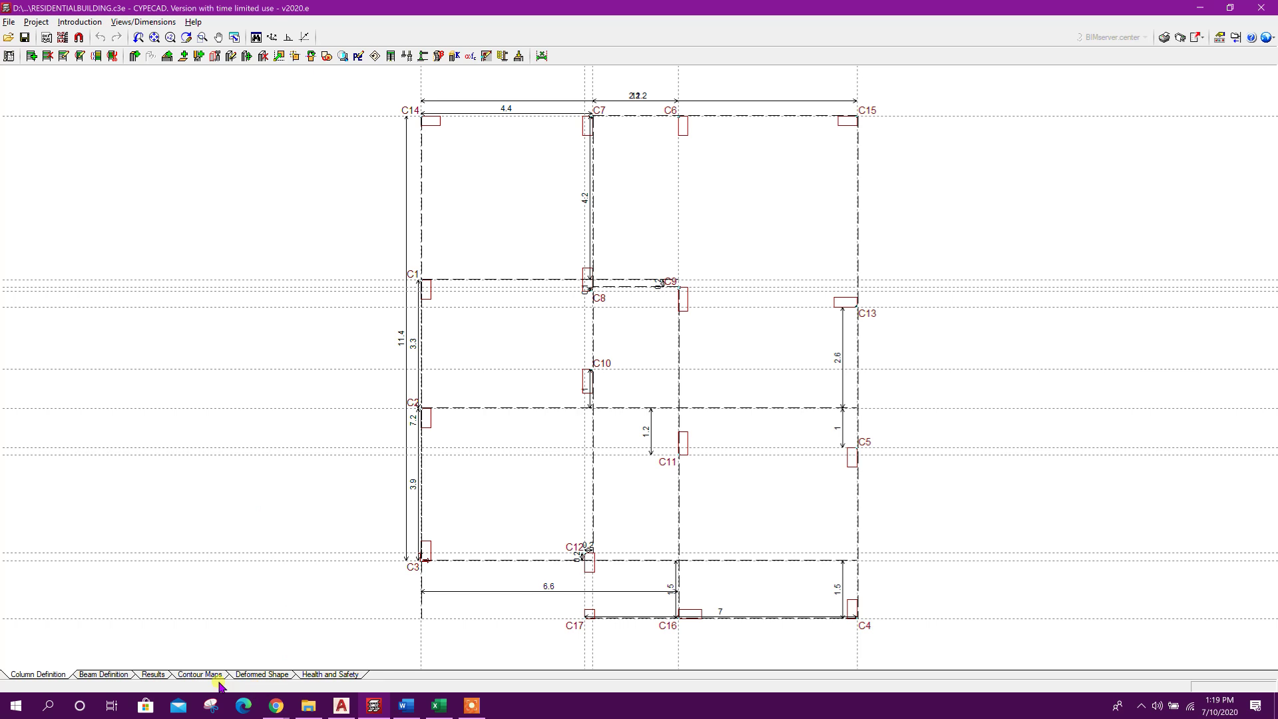
click(87, 671)
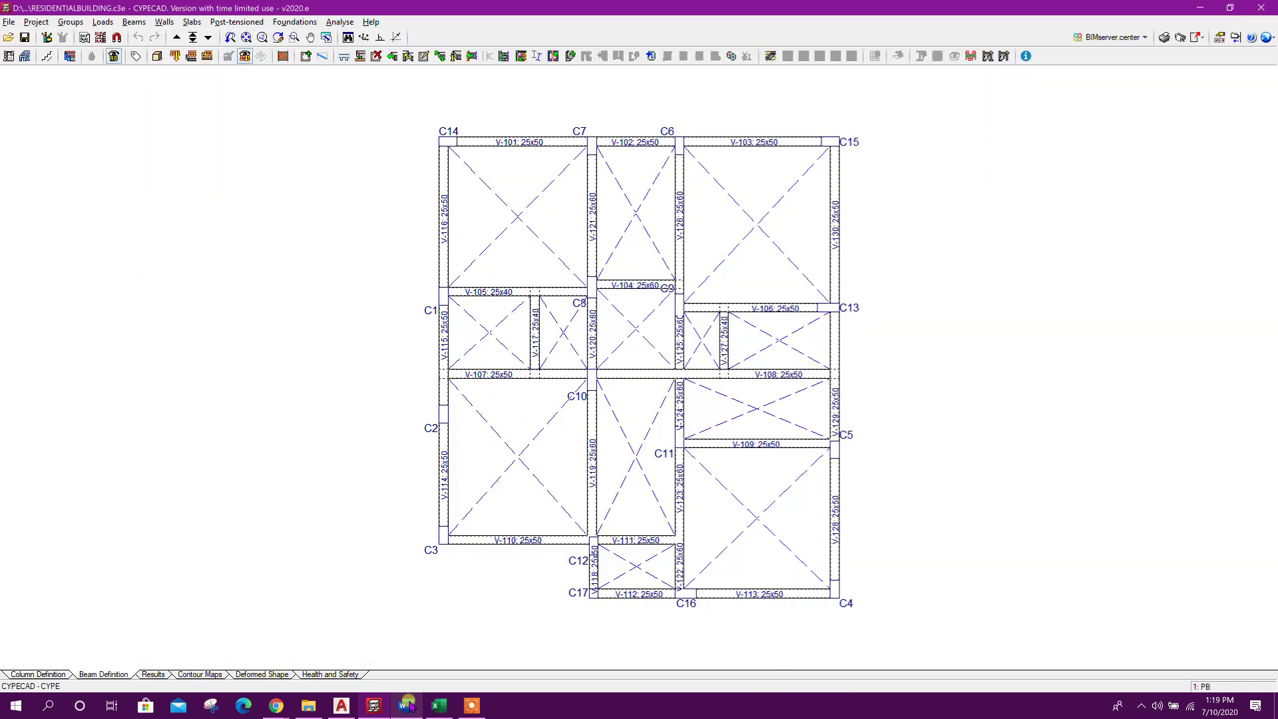
Switch to the wall load workbook in Excel and set the floor height to 3.5 m
click(436, 707)
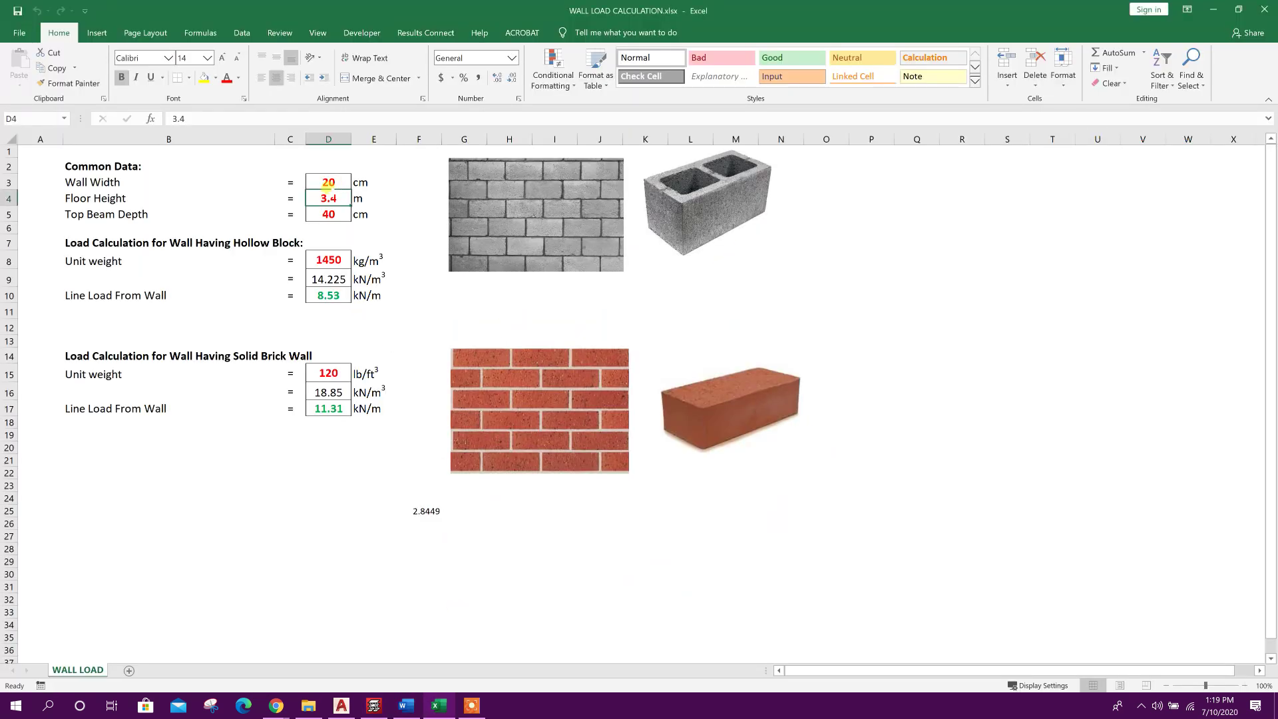
click(333, 182)
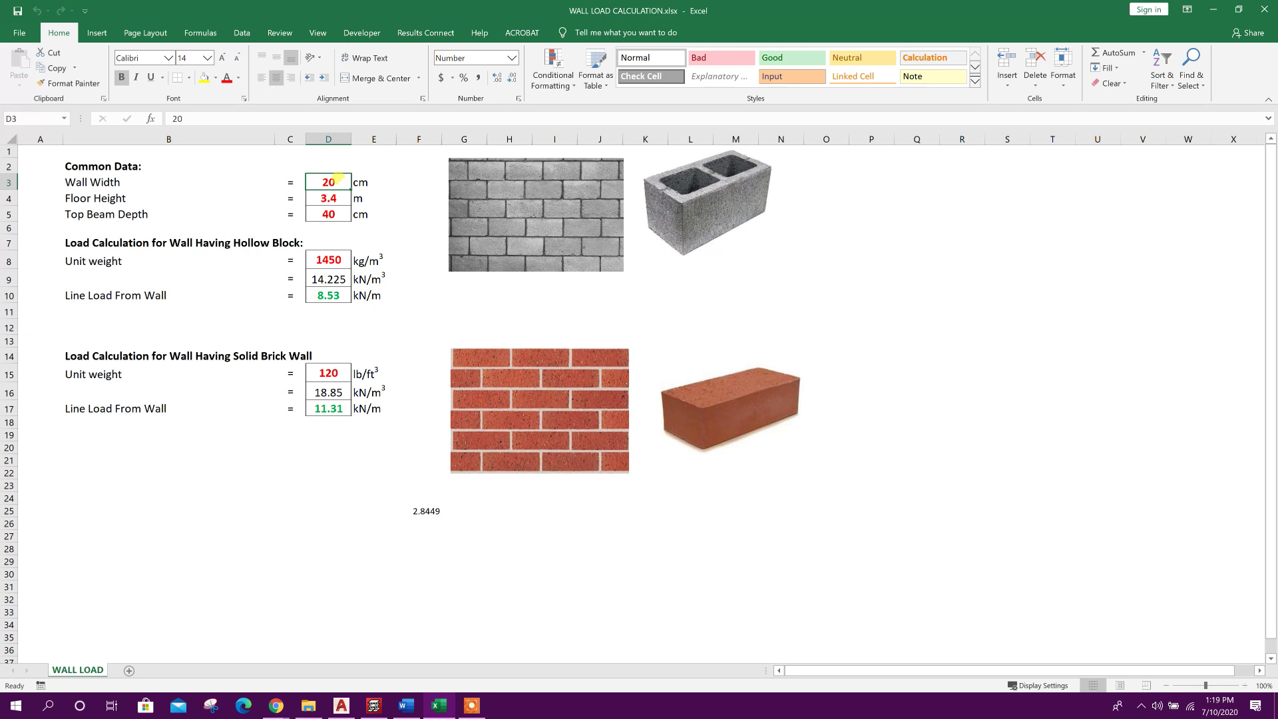
key(Down)
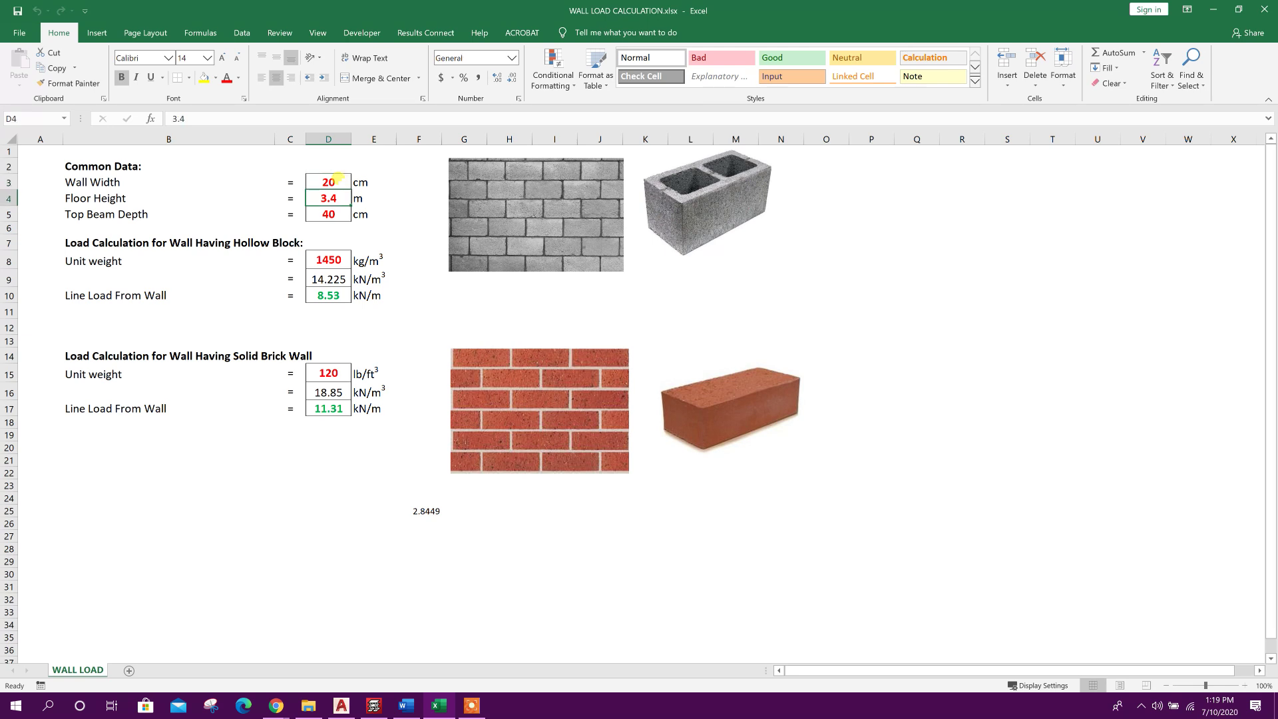
text(3.5)
key(Return)
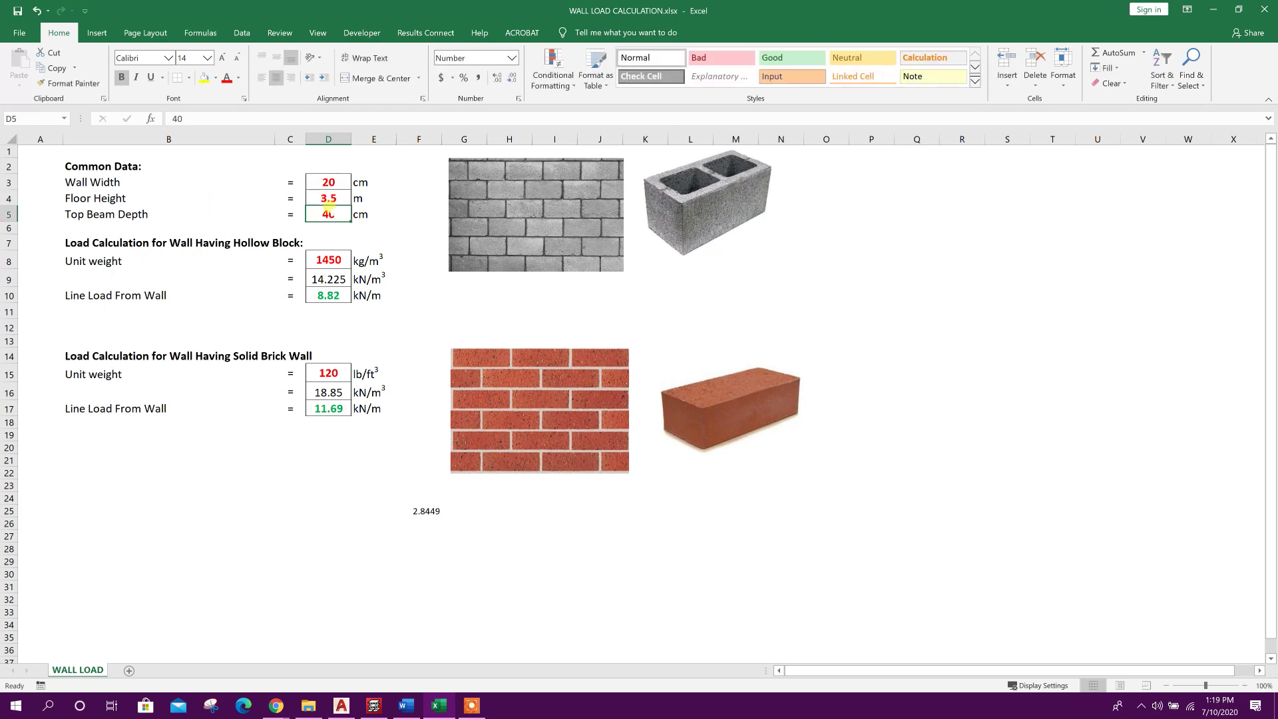
Check the beam sizes on the floor above in CYPECAD and set the top beam depth in the Excel sheet to 50 cm
click(373, 705)
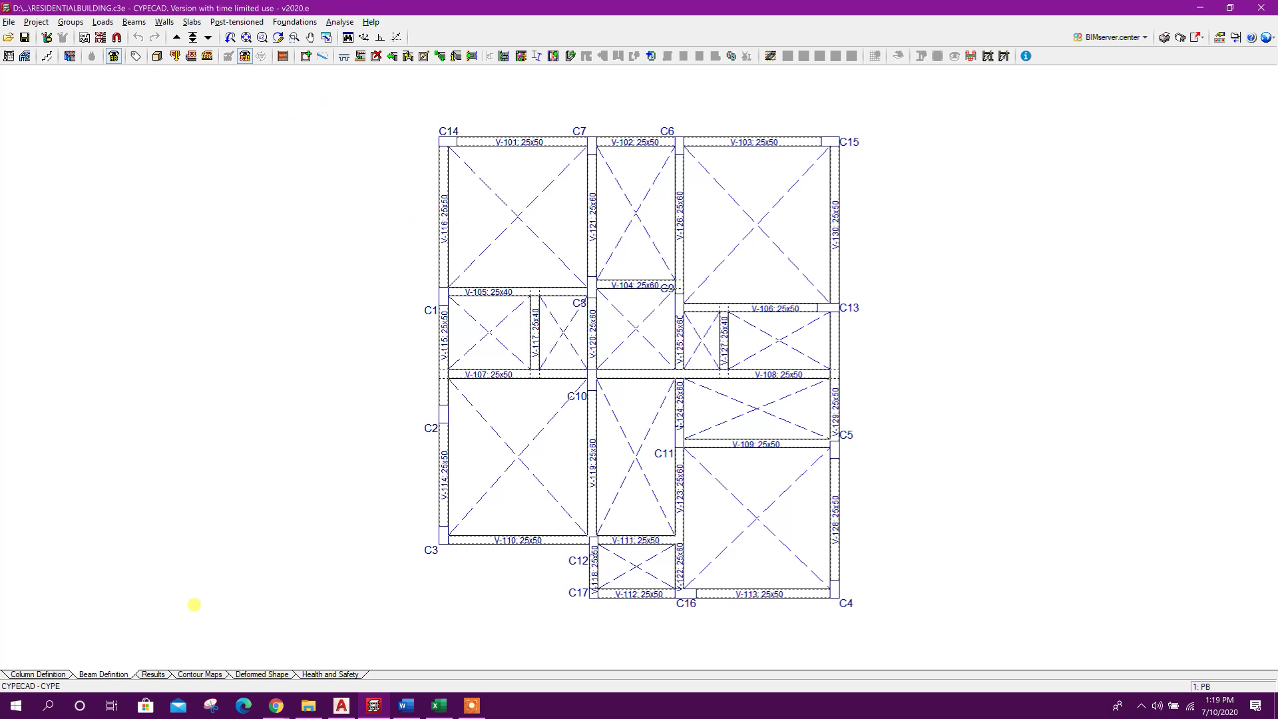
click(177, 38)
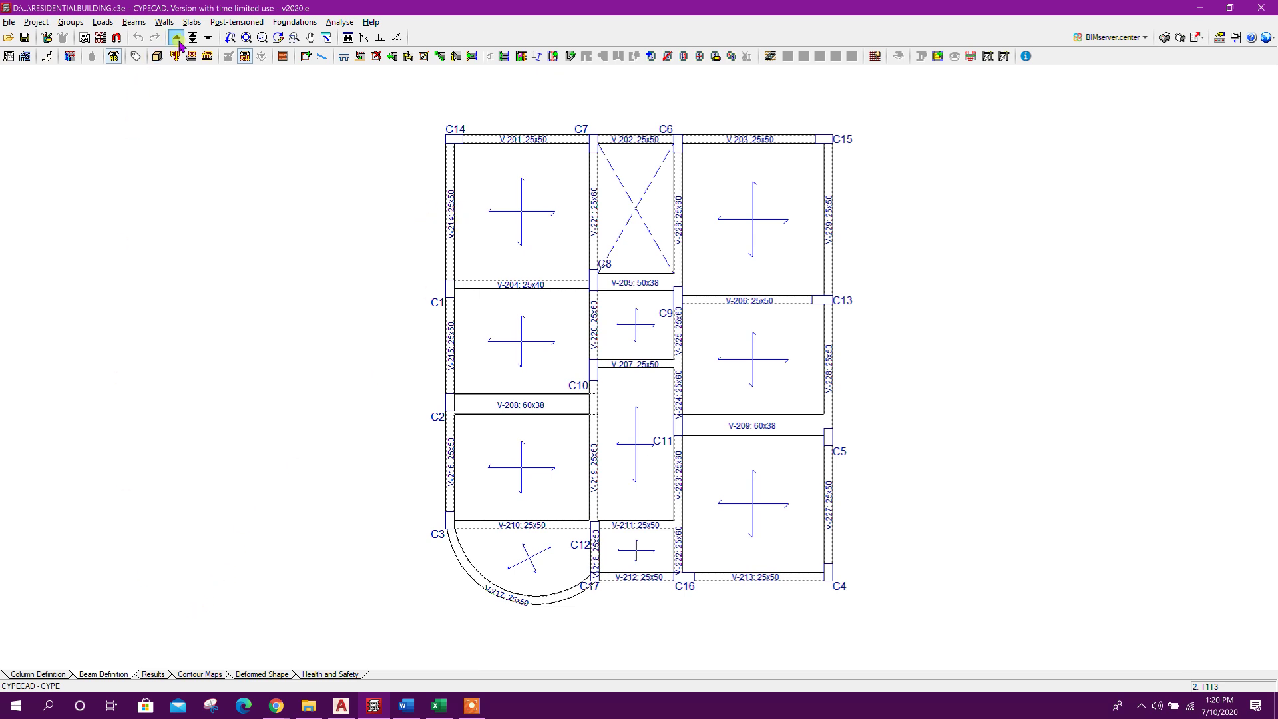
click(208, 37)
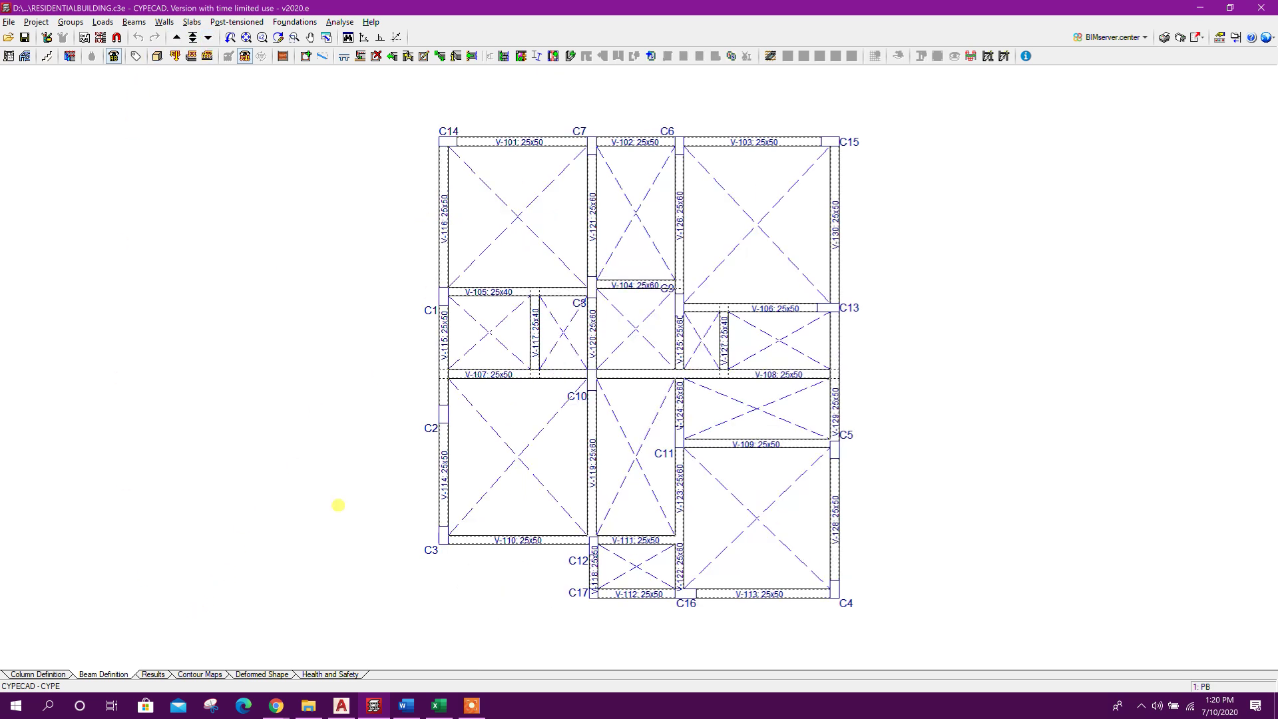
click(438, 704)
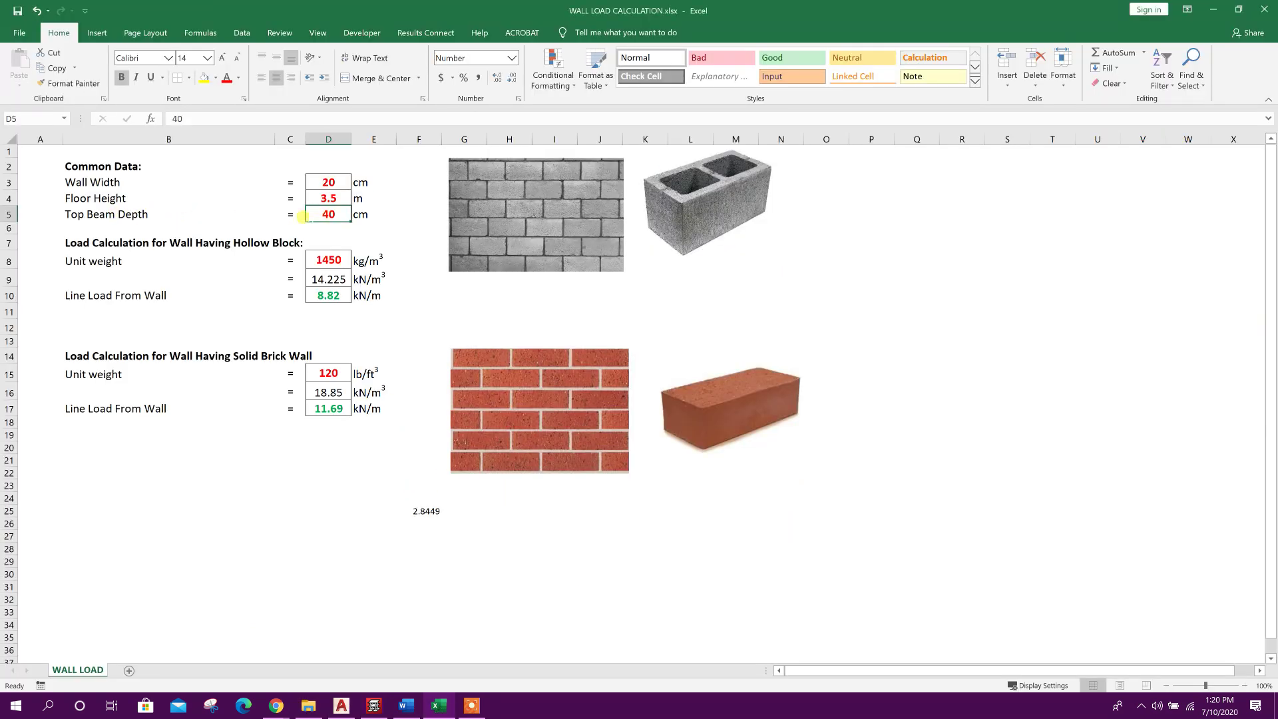
text(5)
key(Return)
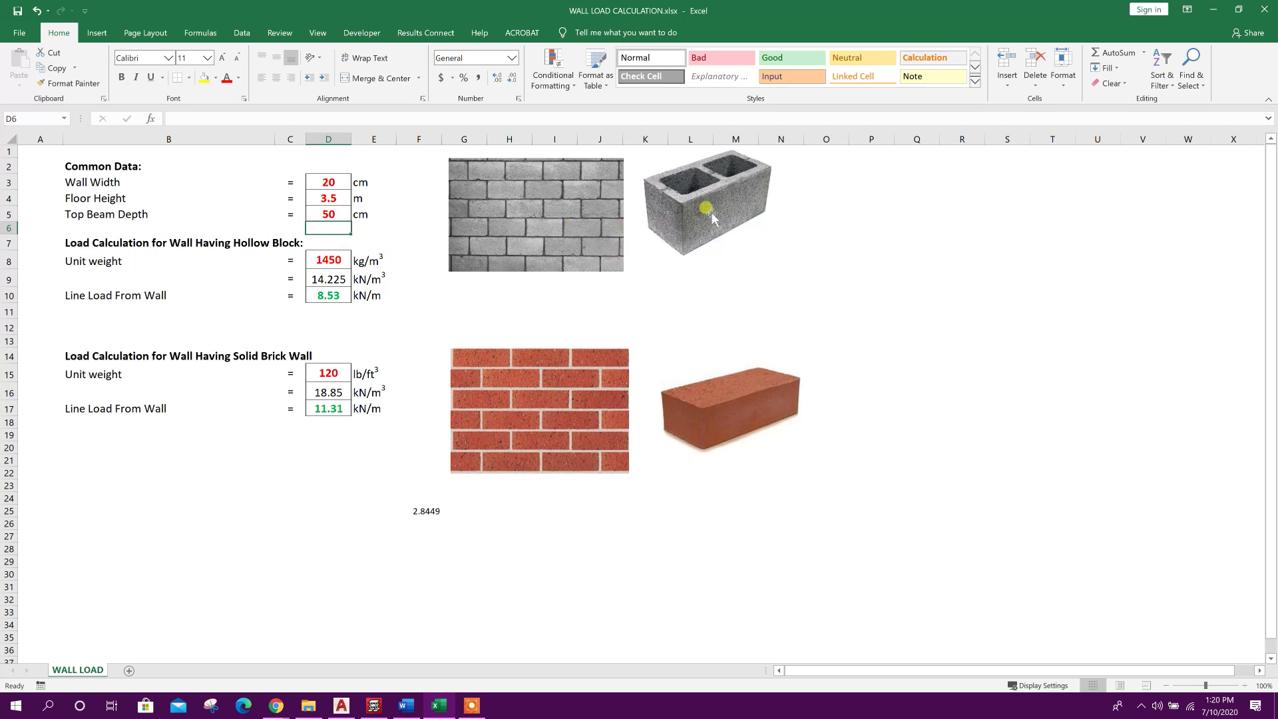
Check the hollow-block wall's line load in the sheet and define a beam line load of 8.53 kN/m as Dead load in CYPECAD
click(333, 261)
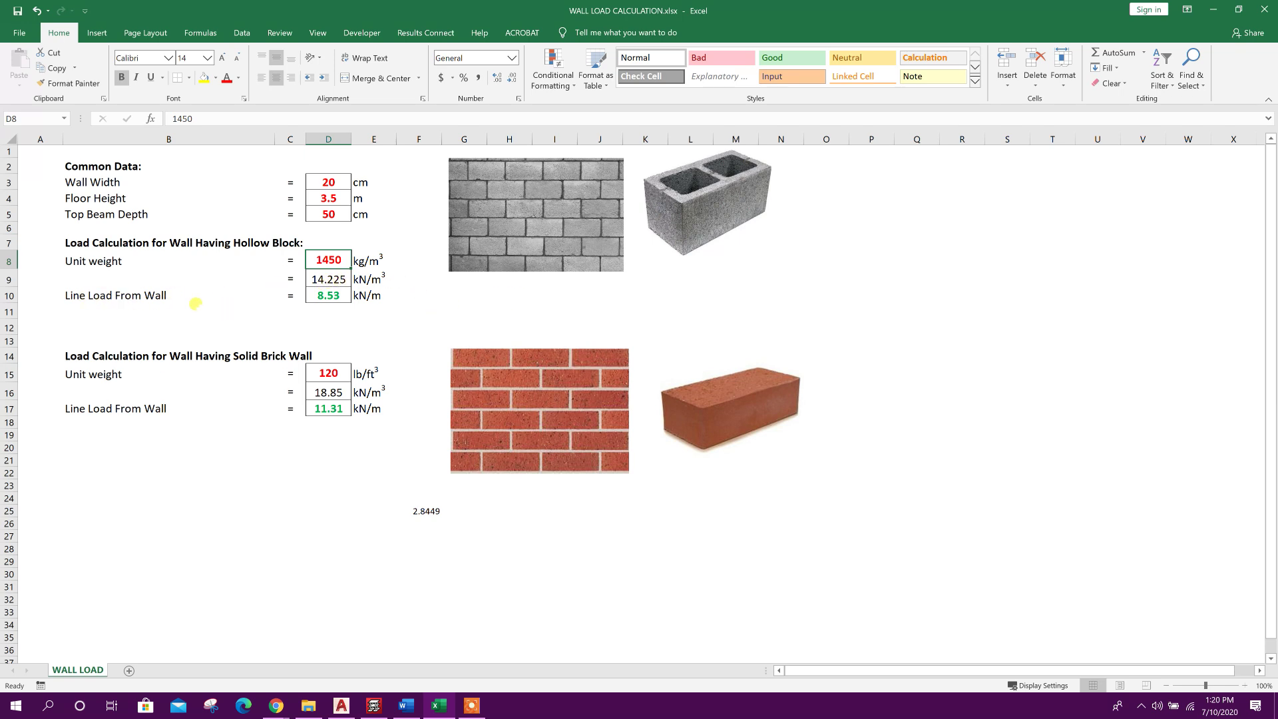
click(330, 297)
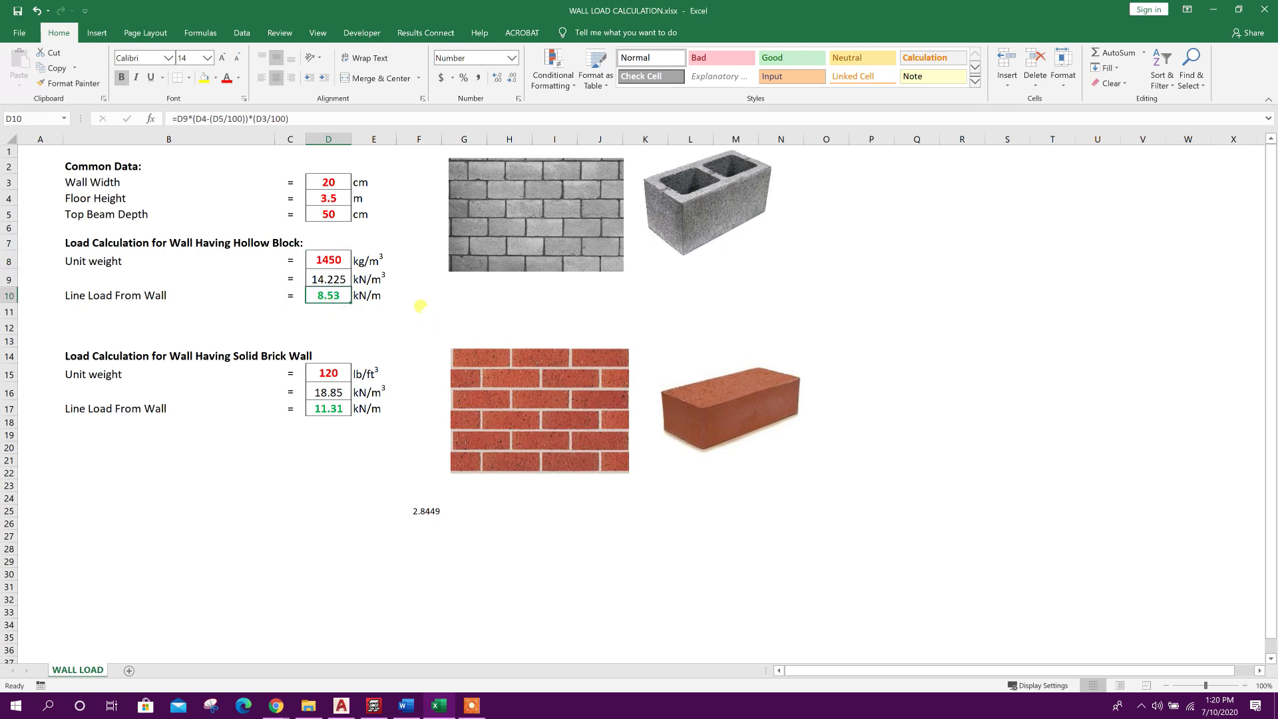
click(373, 705)
click(102, 22)
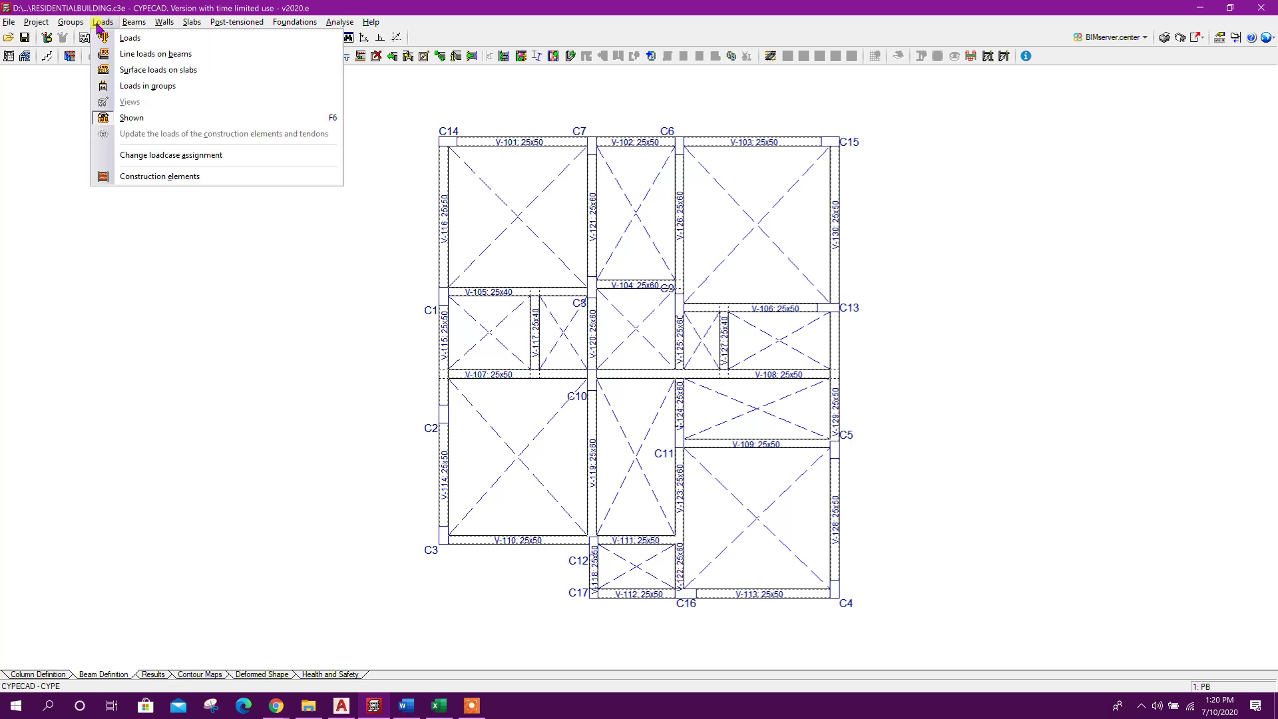
click(179, 56)
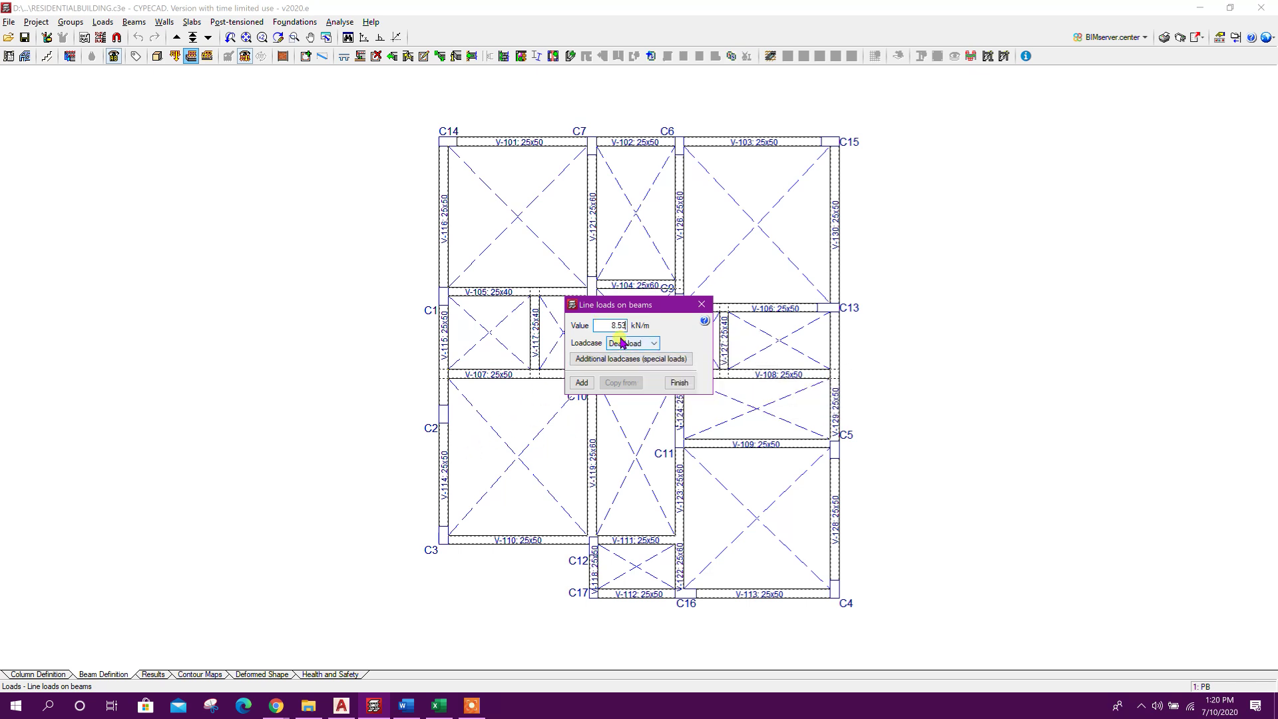
drag(612, 305, 447, 234)
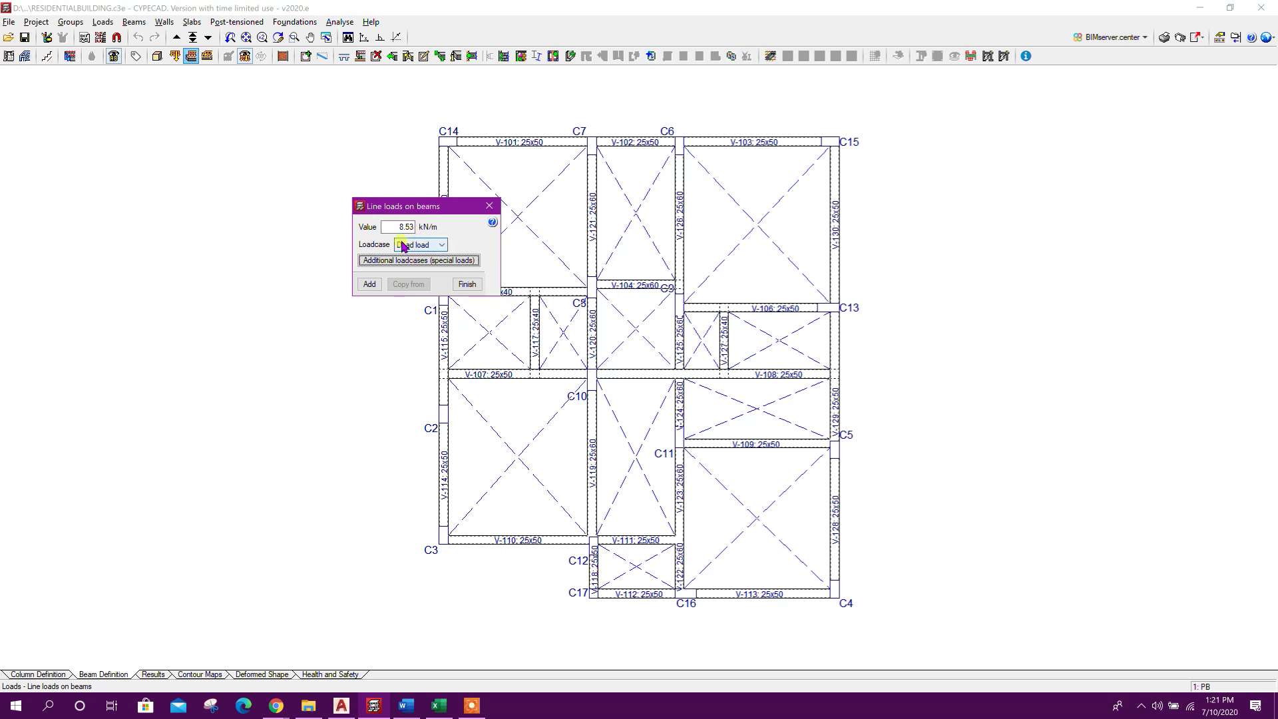
drag(401, 207, 372, 220)
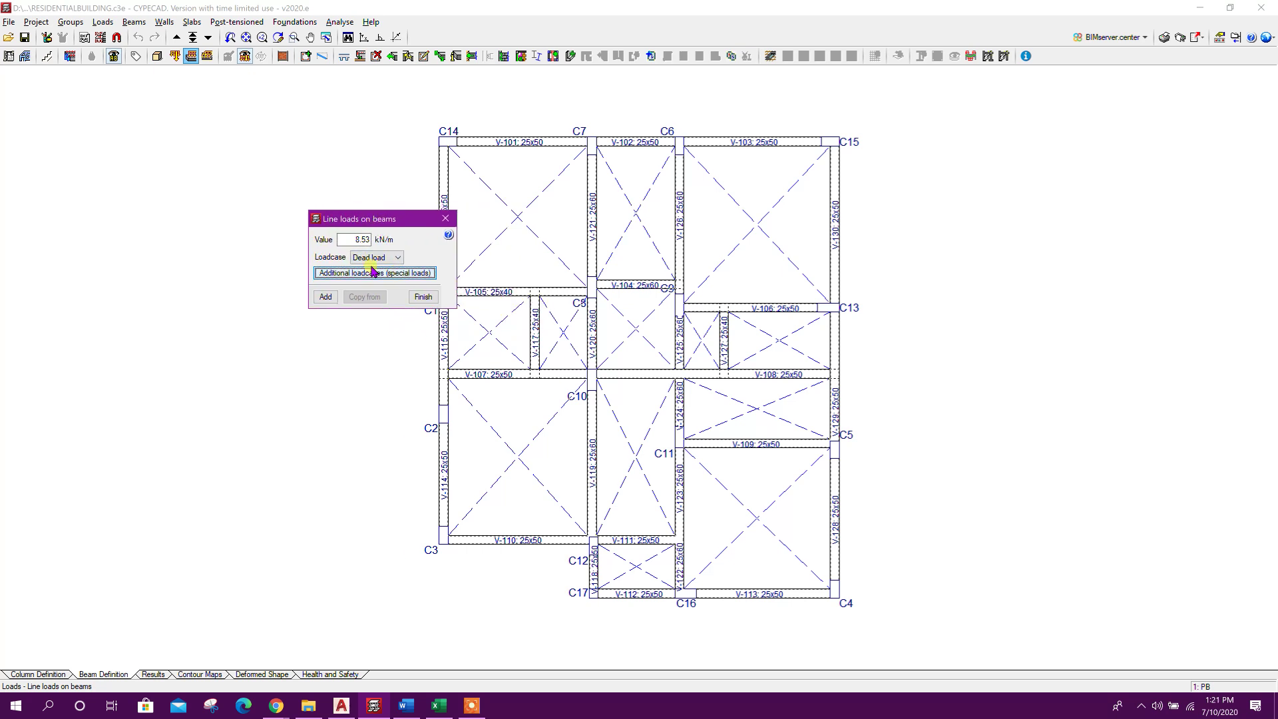
click(335, 298)
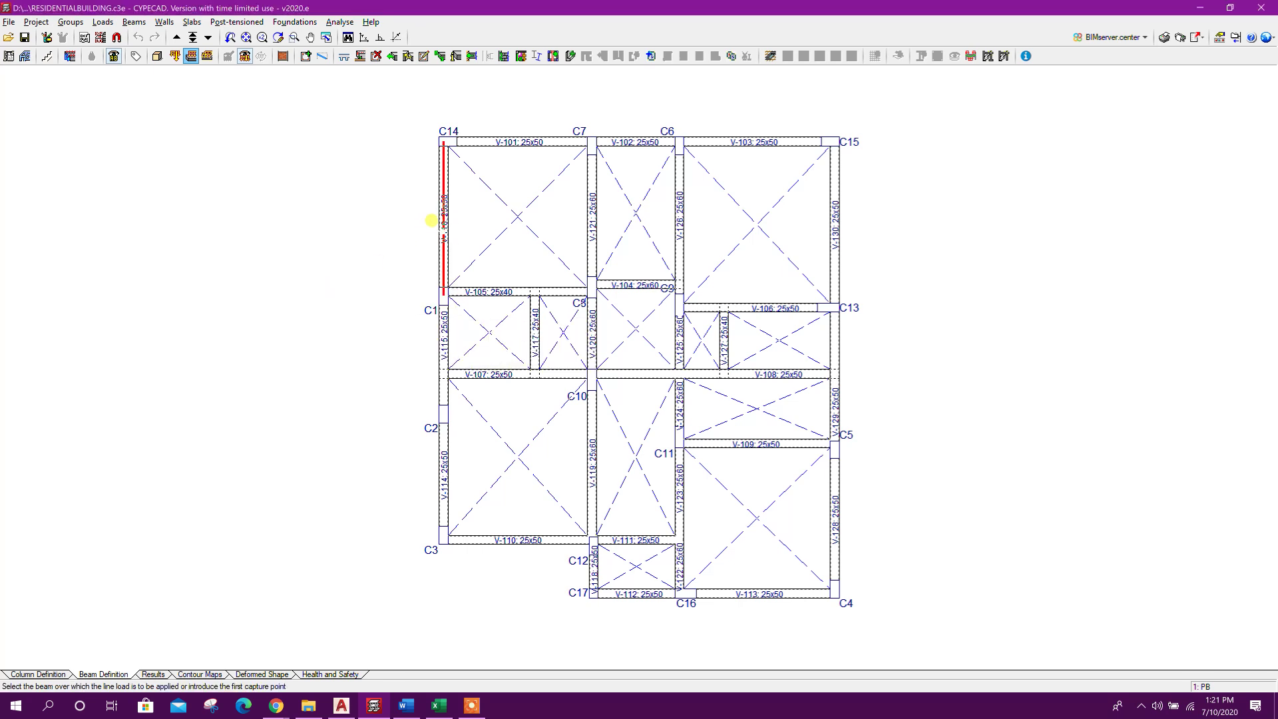
Apply the 8.53 kN/m line load to all the perimeter beams of the PB floor, from V-116 around to V-115
click(433, 220)
click(514, 142)
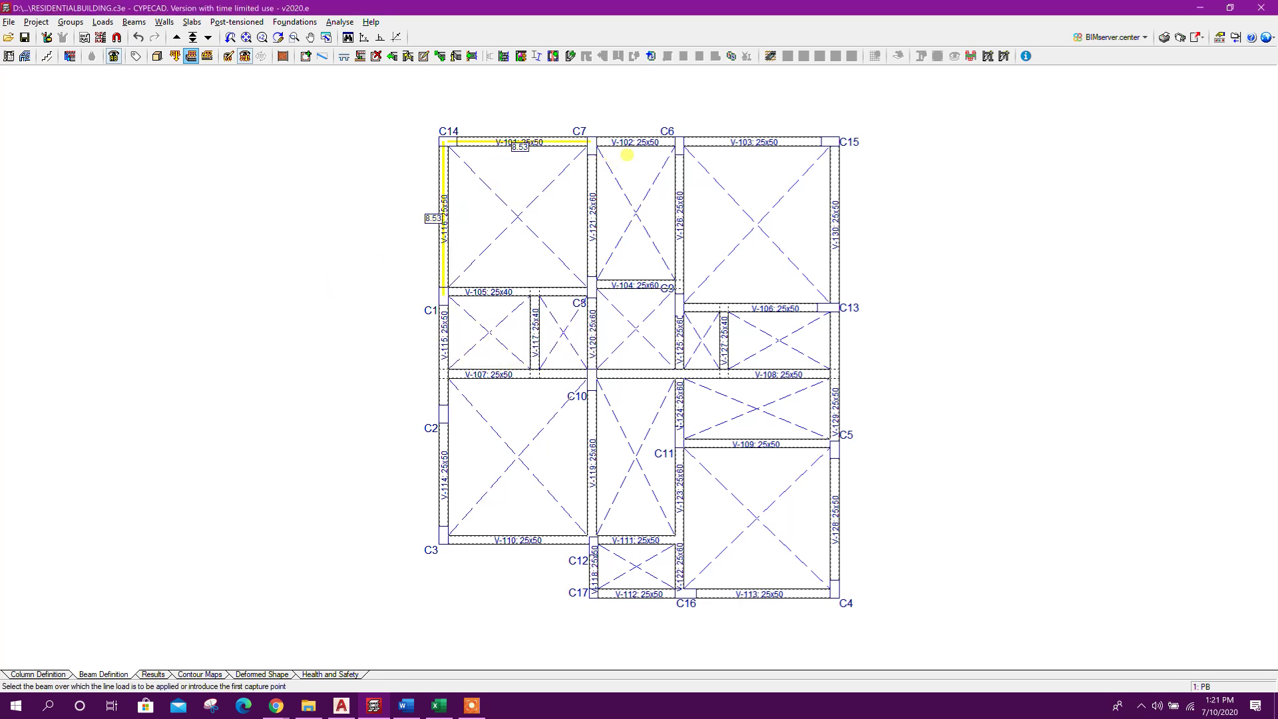
click(634, 141)
click(754, 141)
click(828, 213)
click(825, 353)
scroll(853, 536, down, 1)
click(824, 498)
click(744, 556)
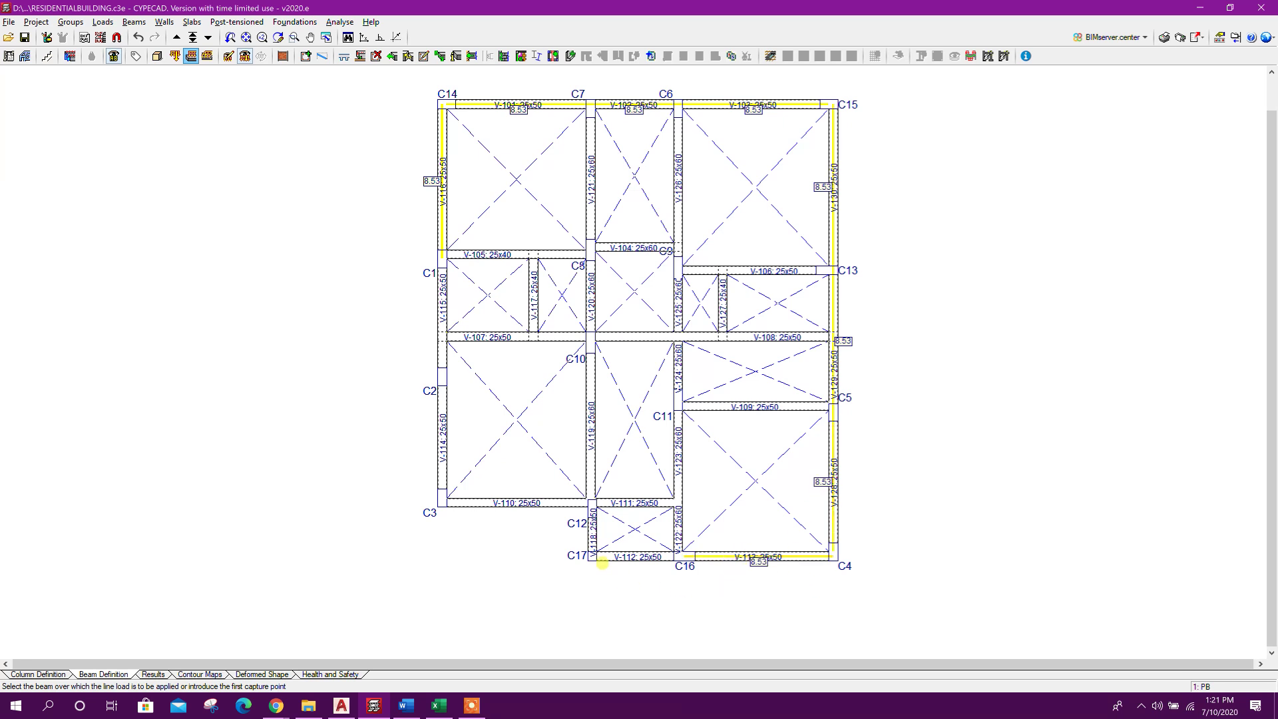
click(616, 556)
click(592, 533)
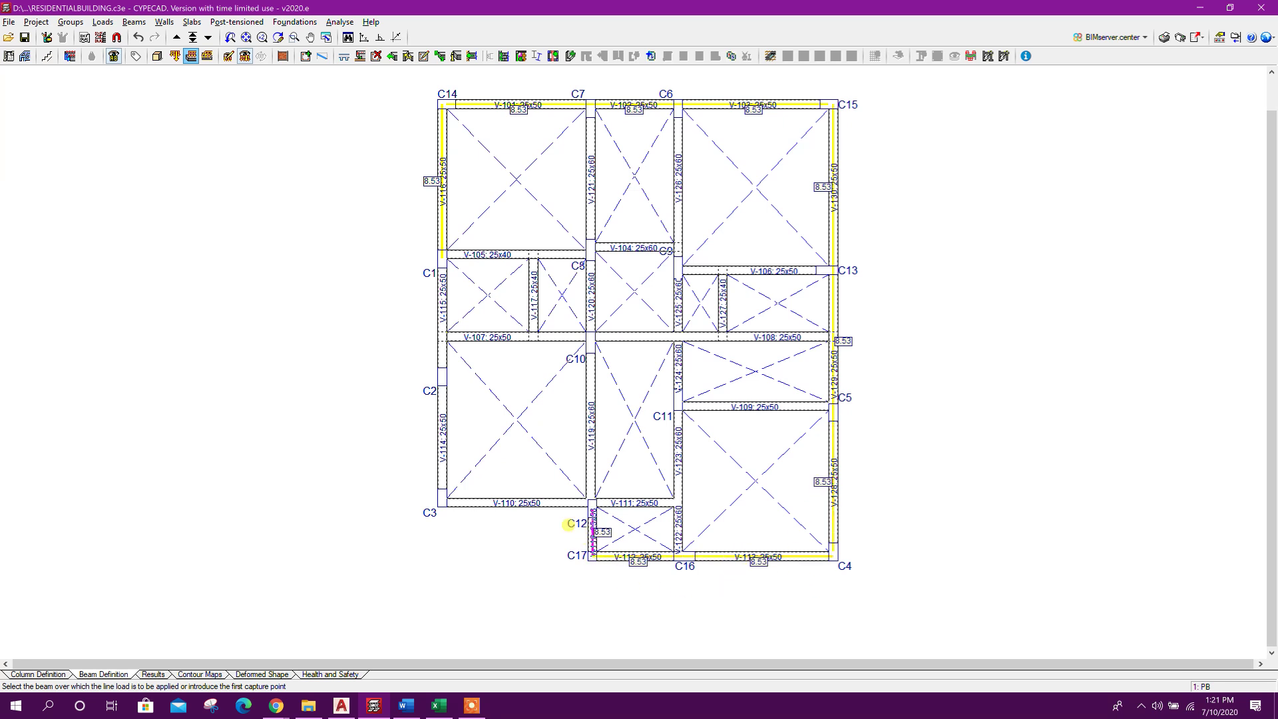
click(497, 499)
click(425, 411)
click(428, 316)
Apply the 8.53 kN/m line load to the interior beams of the PB floor, except V-106 and V-127
click(523, 337)
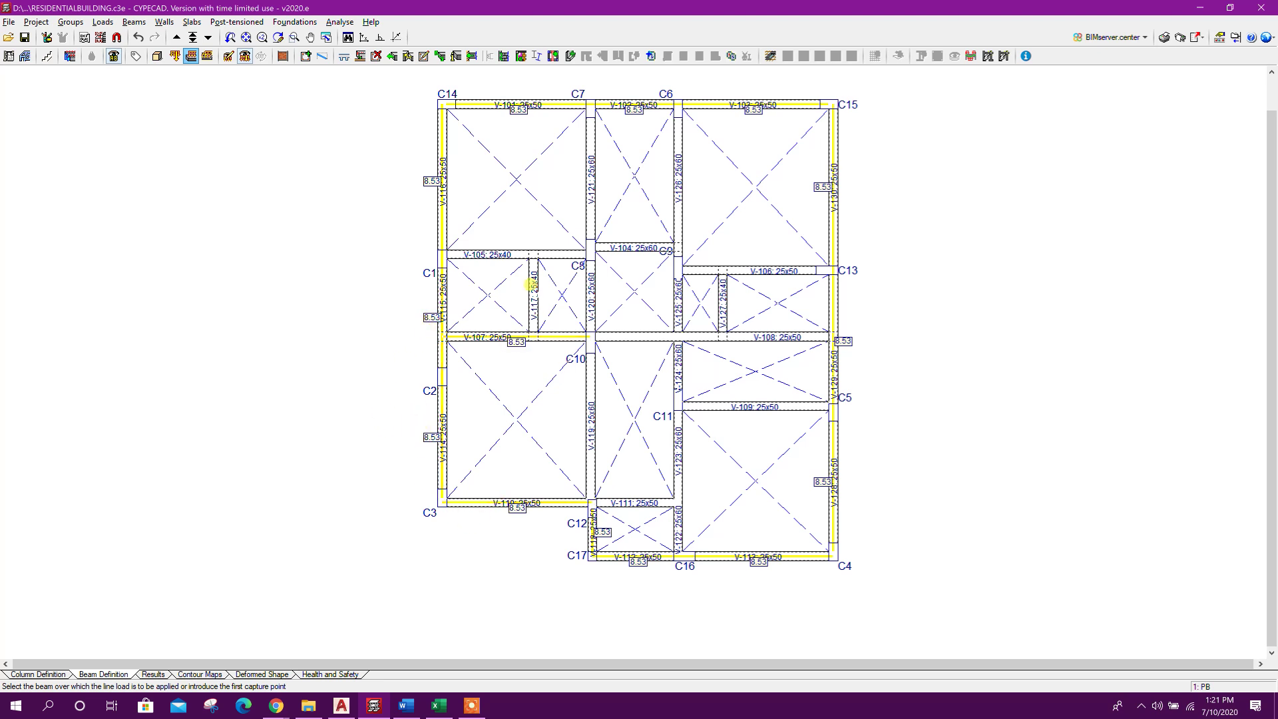
click(533, 307)
click(546, 257)
click(593, 199)
click(628, 245)
click(675, 229)
click(644, 337)
click(677, 378)
click(678, 320)
click(713, 407)
click(678, 463)
click(678, 522)
click(636, 503)
click(592, 429)
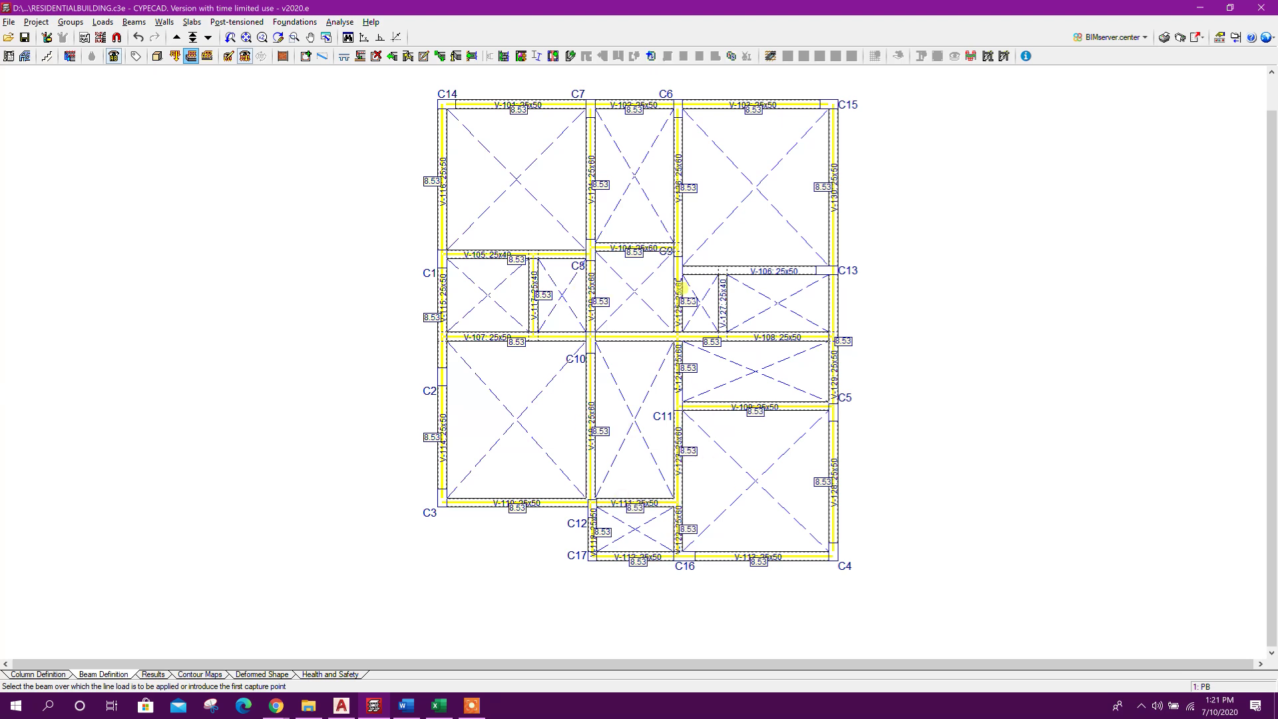
Move up to the T1T3 floor group and set the top beam depth in the Excel wall load sheet to 60 cm
click(180, 41)
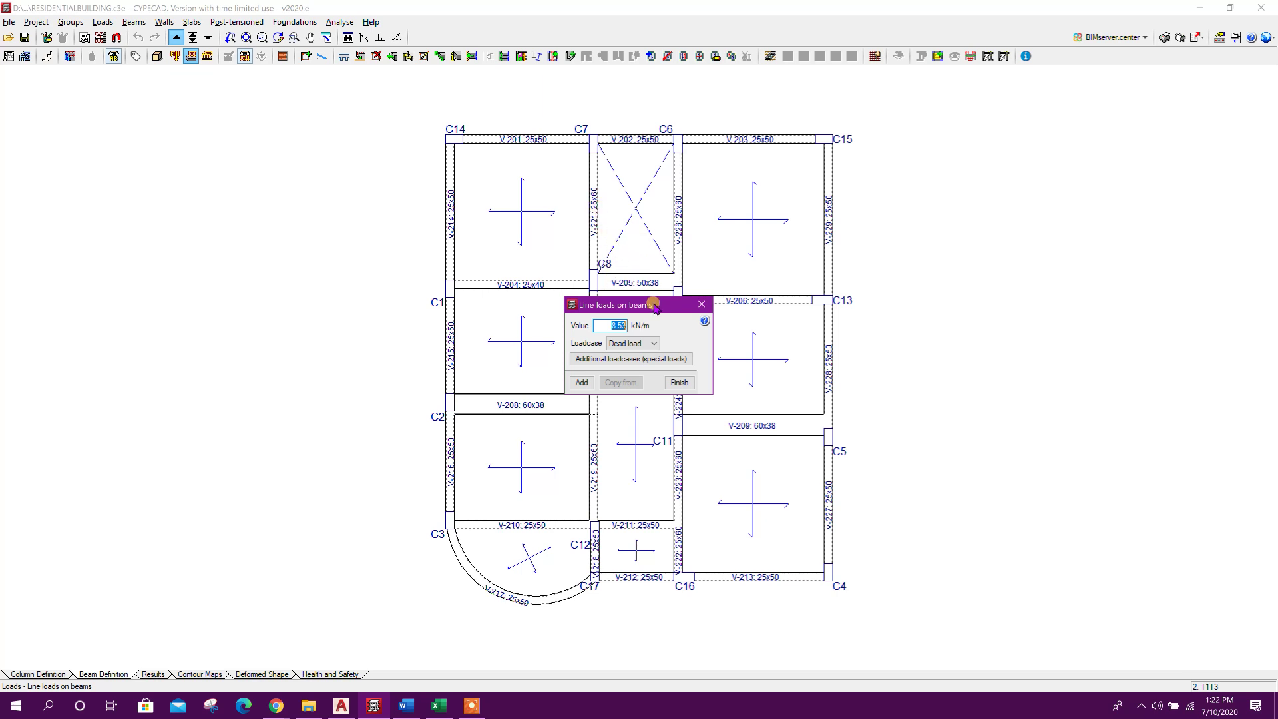
drag(654, 307, 662, 269)
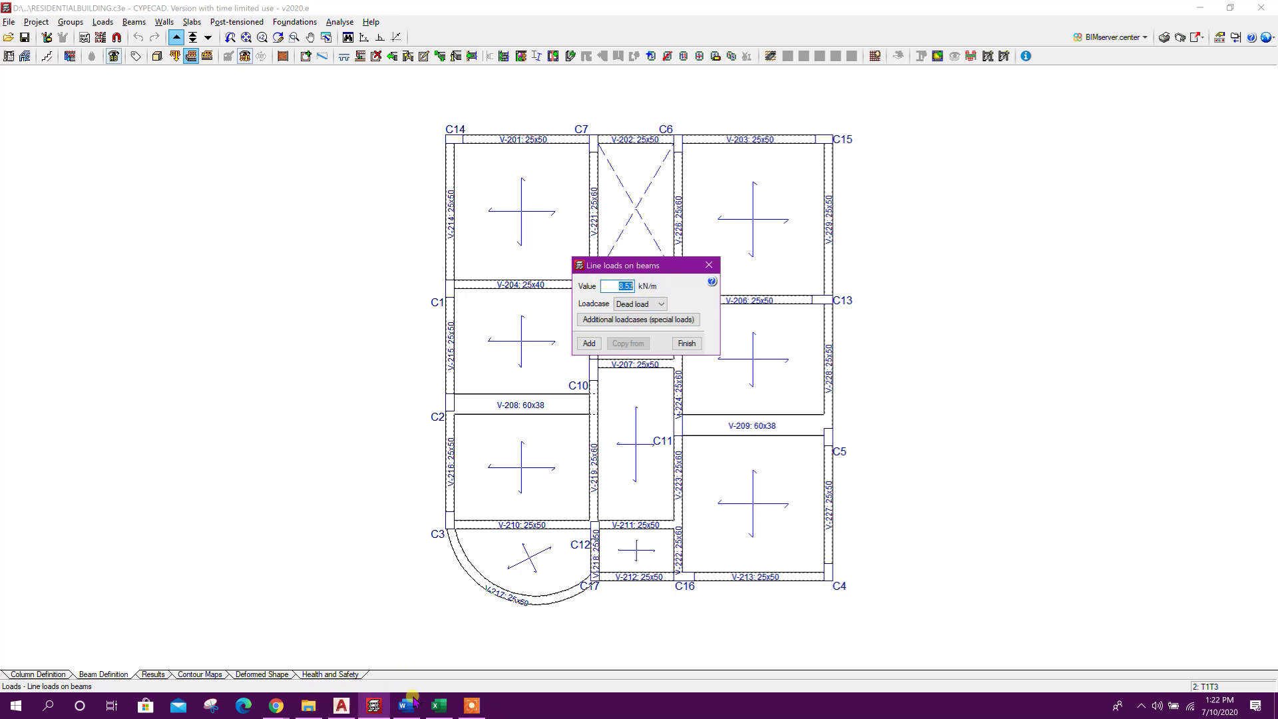
click(437, 707)
click(329, 213)
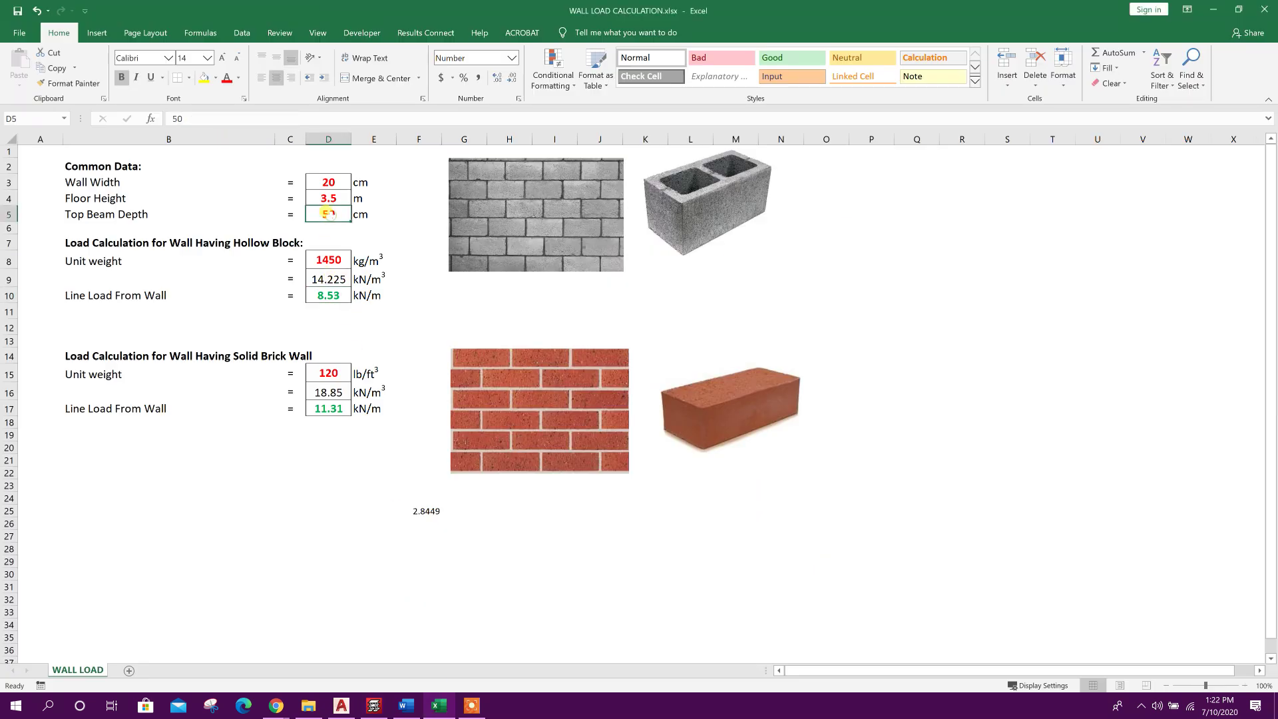
text(60)
key(Return)
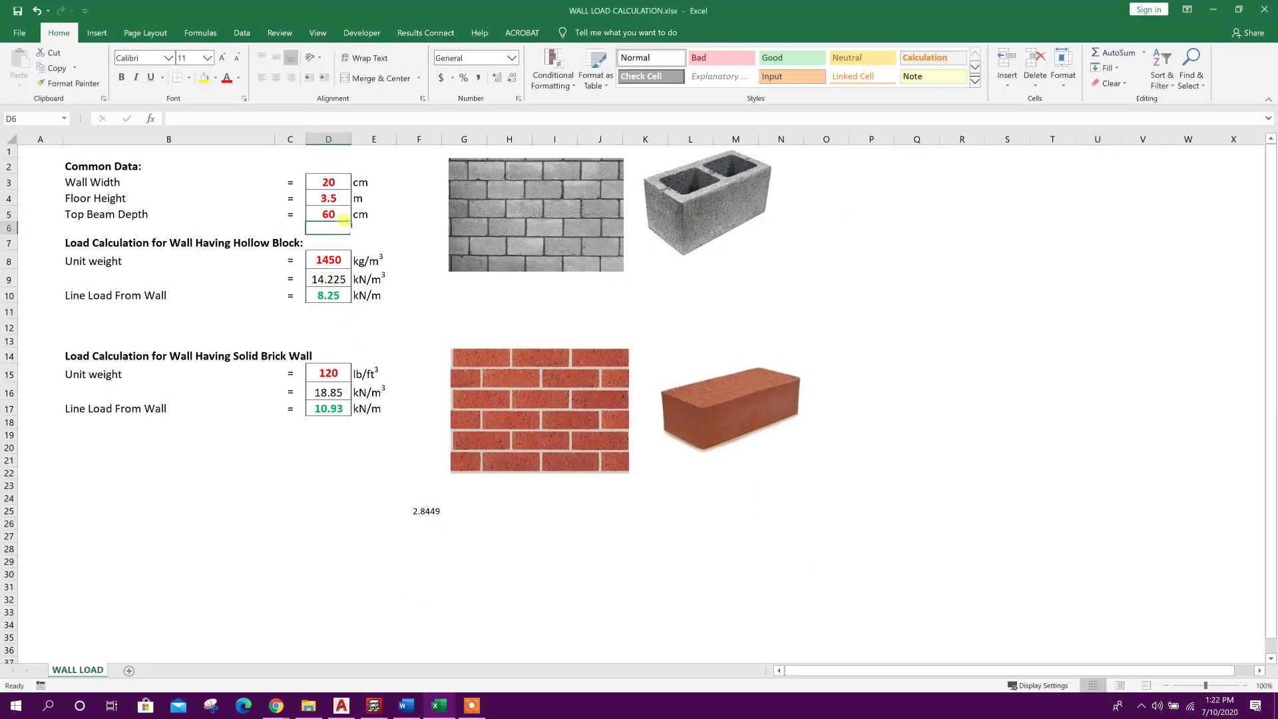
click(328, 293)
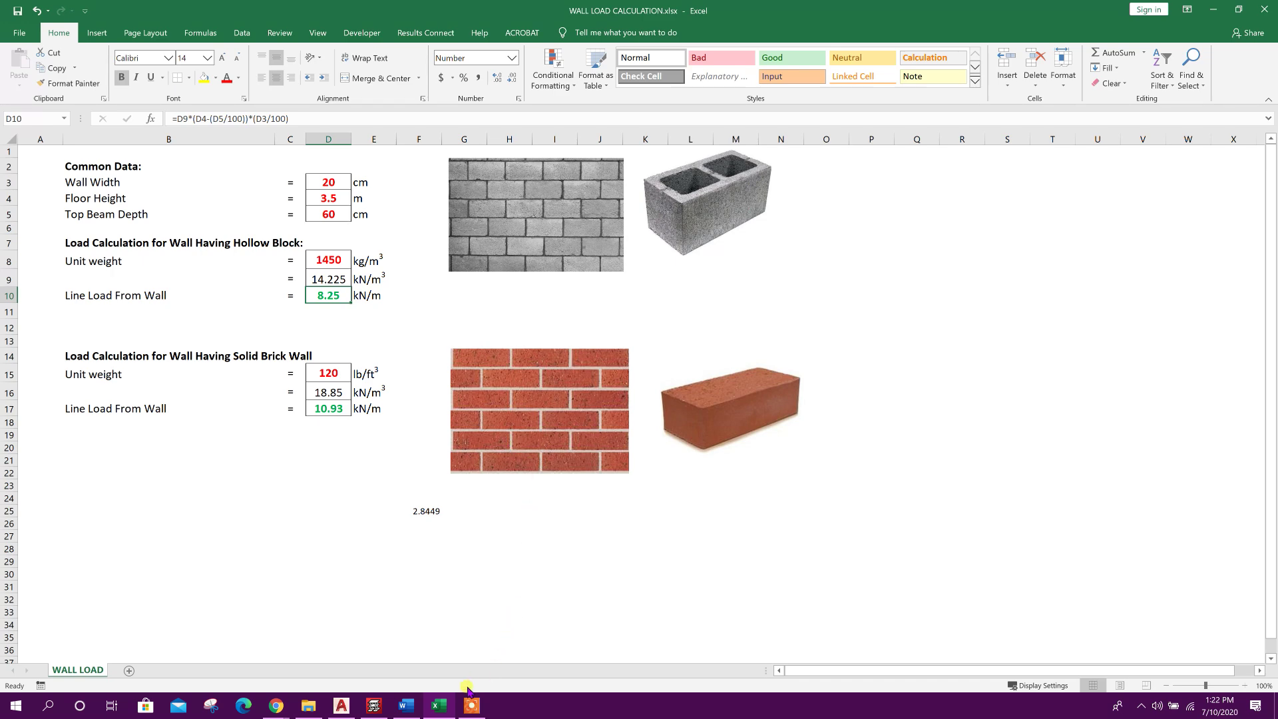
Apply a dead line load of 8.53 kN/m to all beams of the T1T3 group in CYPECAD with one window selection
click(373, 705)
drag(621, 268, 643, 221)
click(587, 300)
click(404, 100)
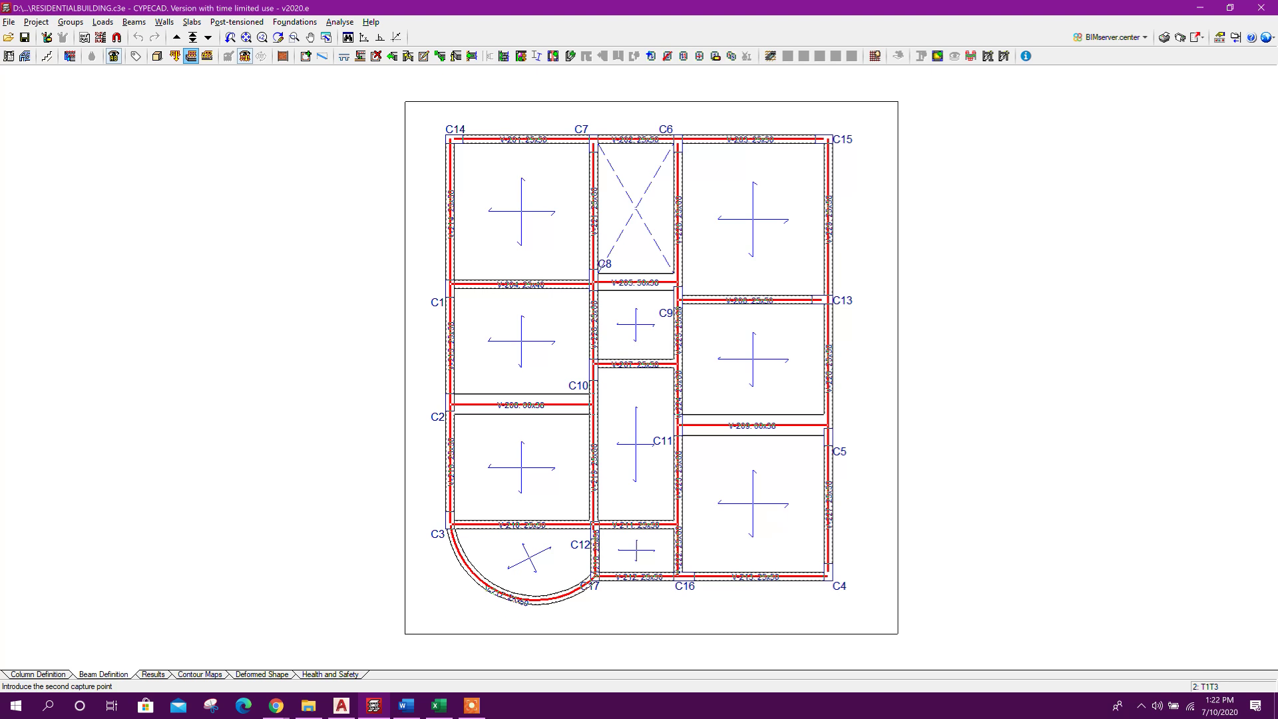
click(917, 629)
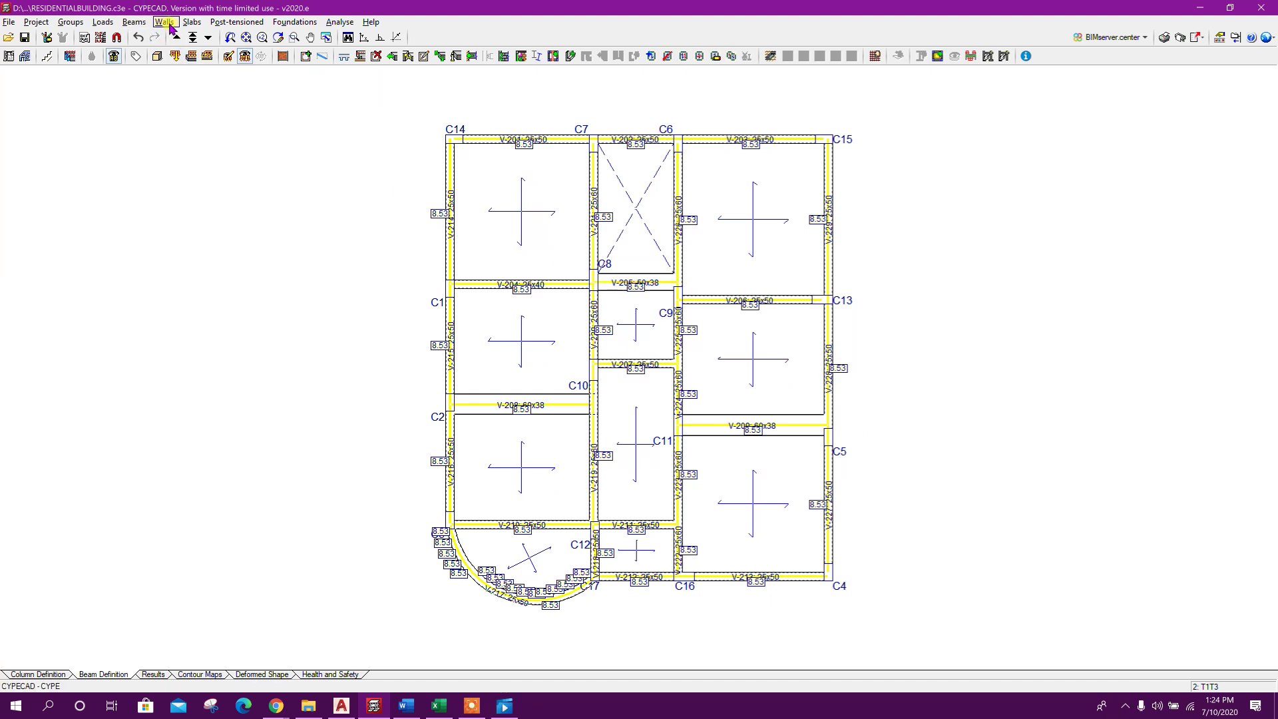
Delete the line load from beam V-205 at the stair opening of the T1T3 group
click(103, 22)
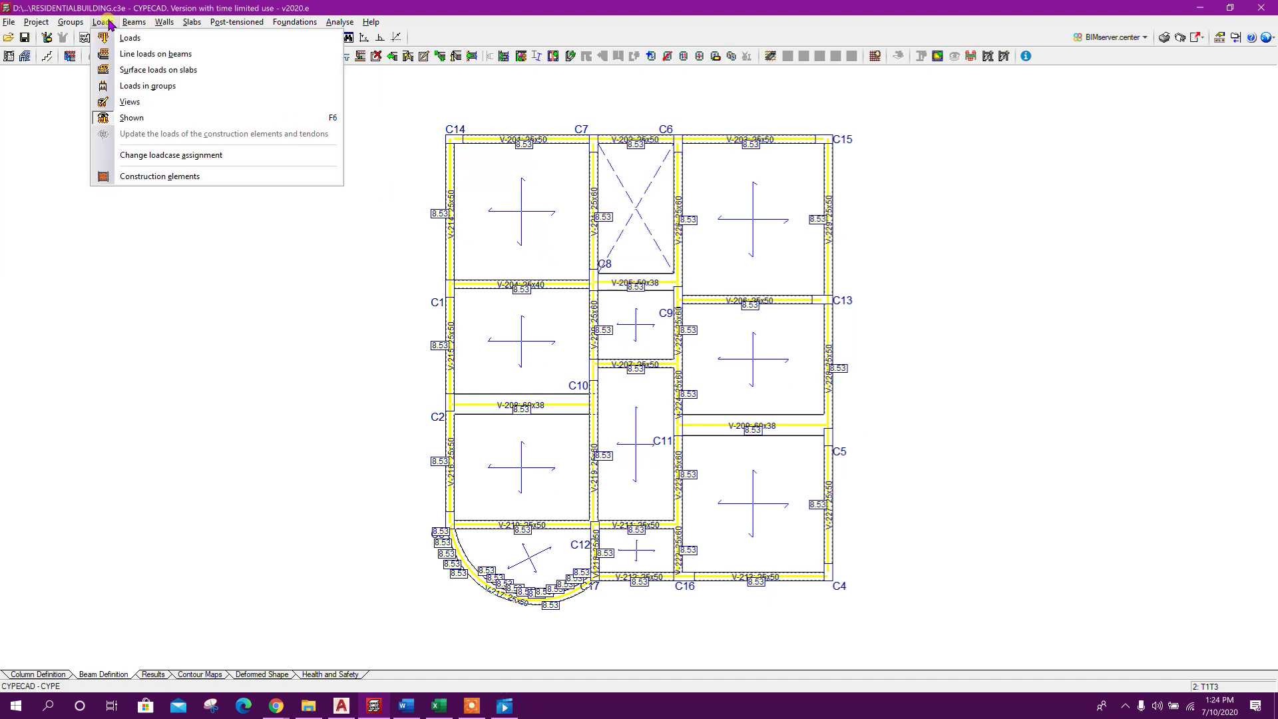
click(134, 38)
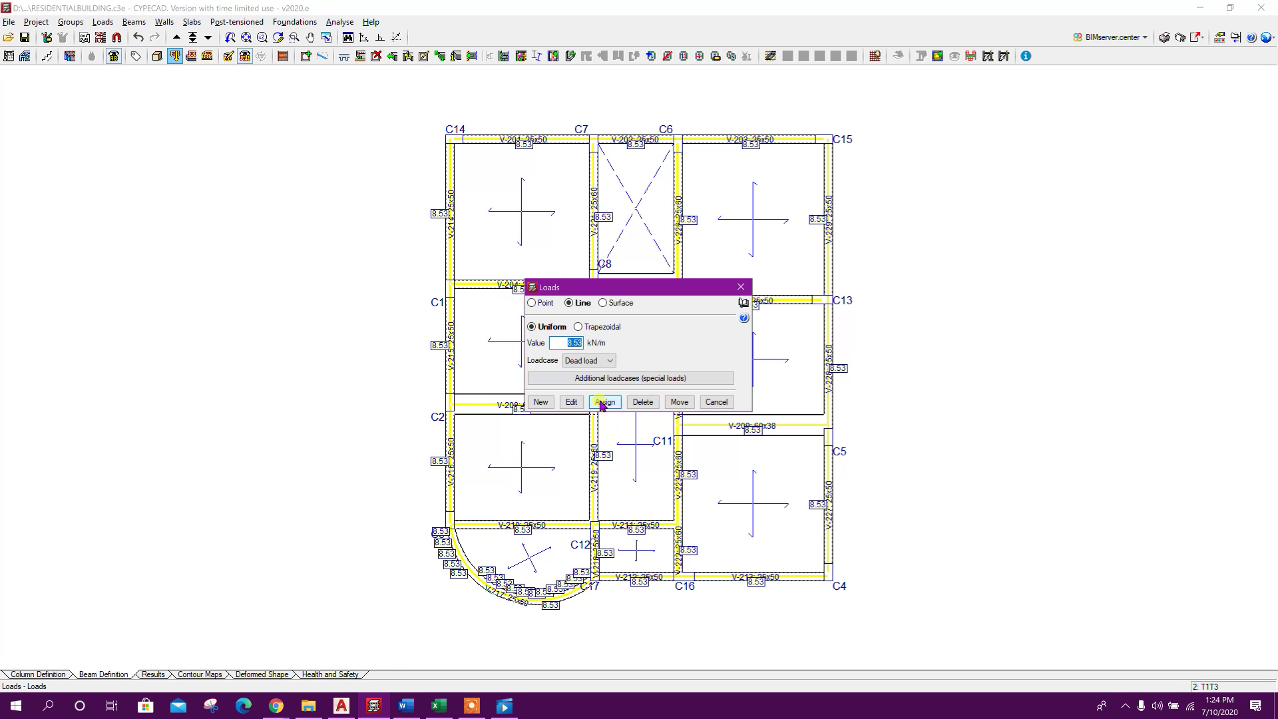
click(629, 394)
click(628, 279)
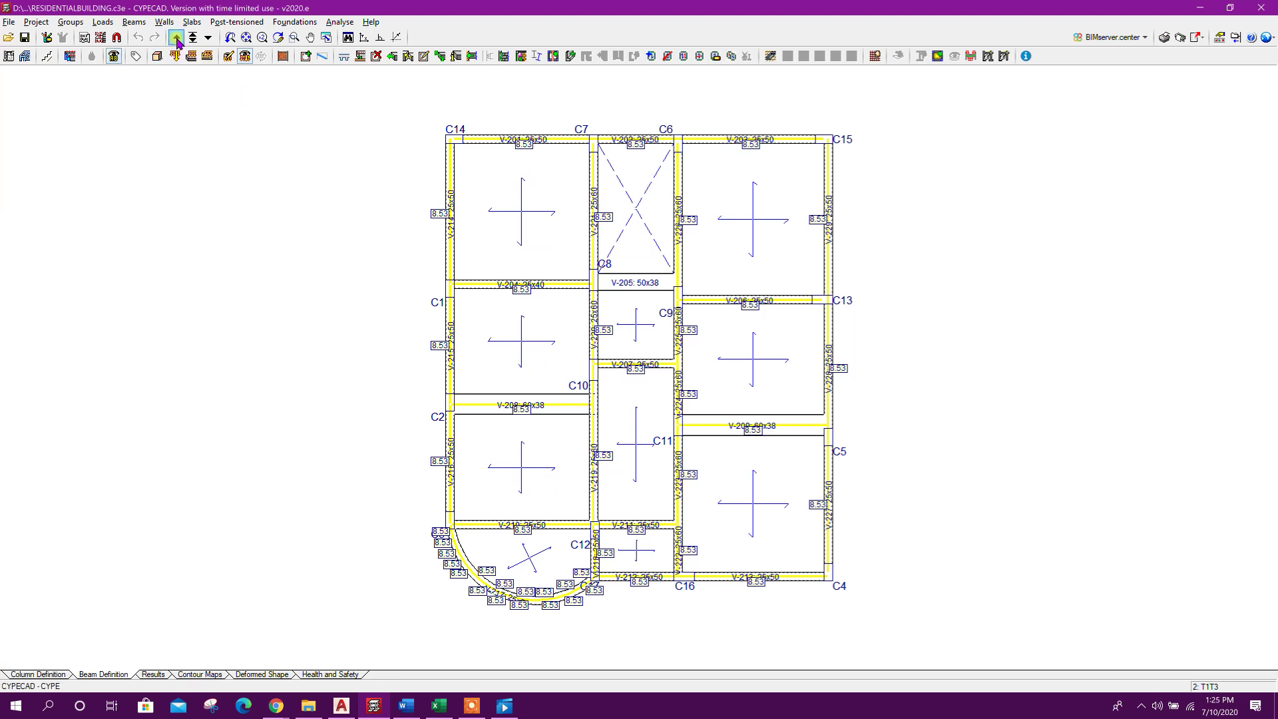
Move up to the ROOF group and set the Excel wall load sheet's floor height to 1.5 m and top beam depth to 0 cm
click(176, 38)
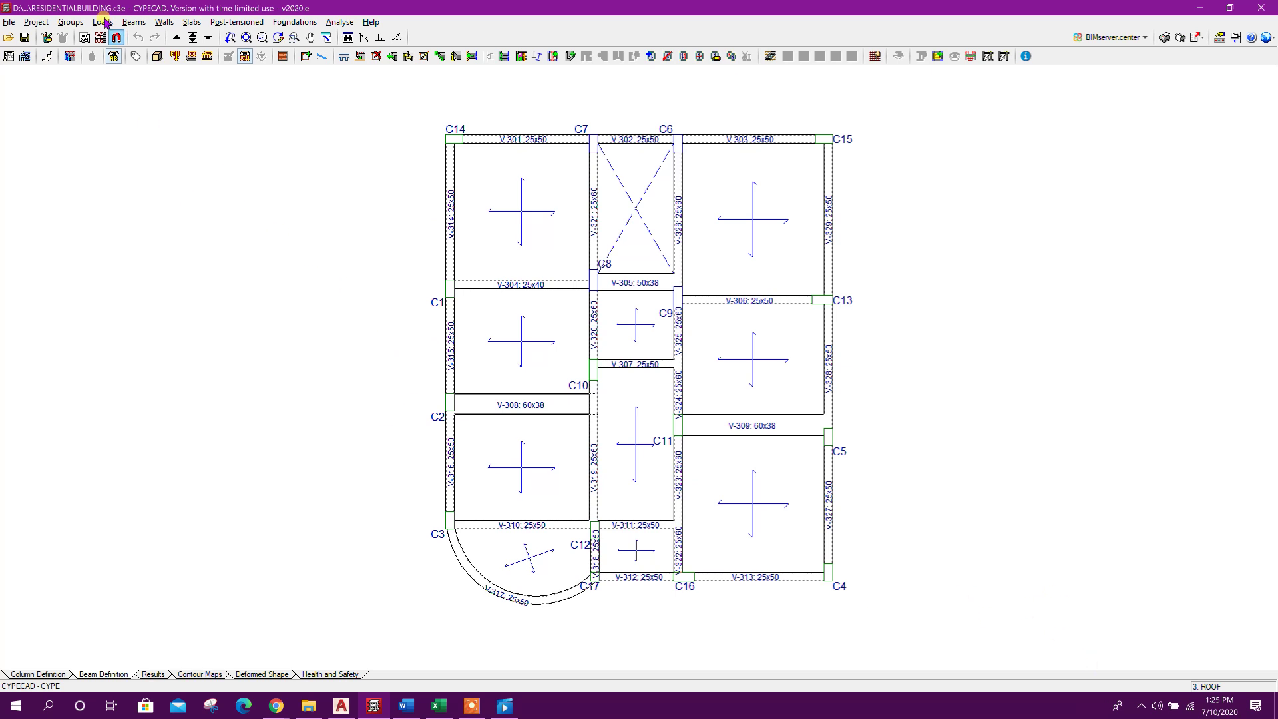
click(192, 58)
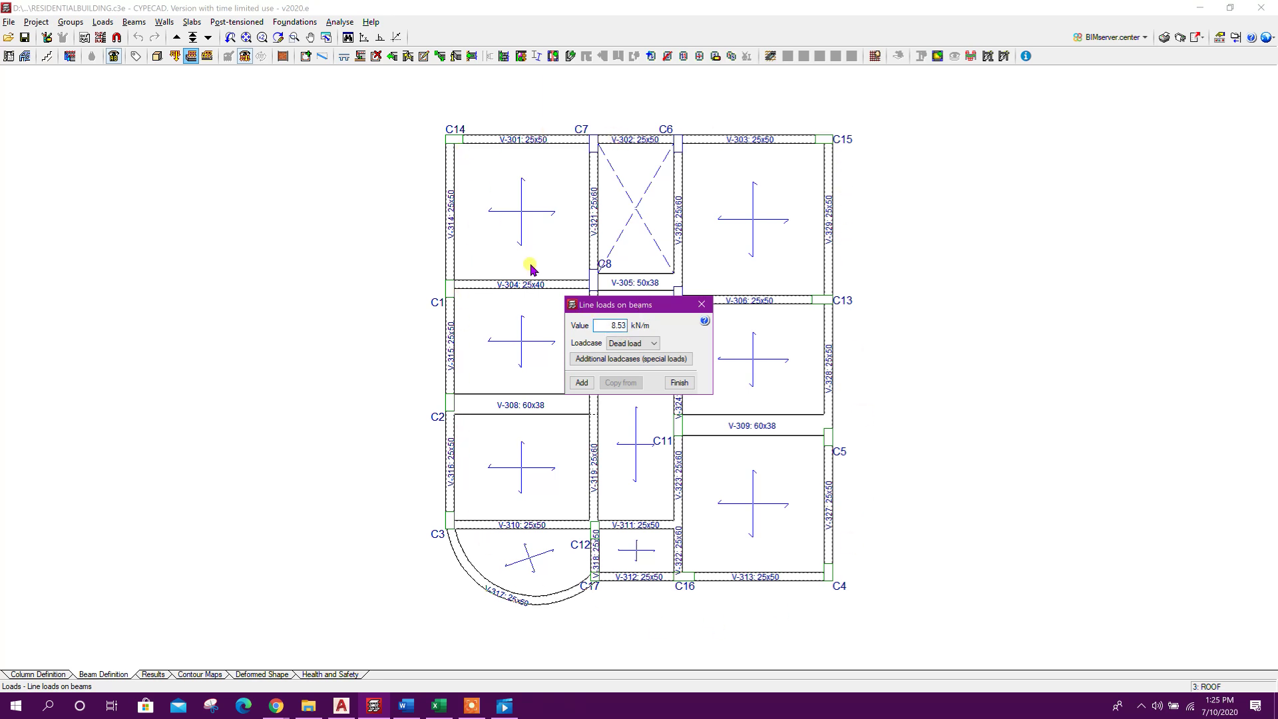
click(447, 708)
click(326, 183)
click(331, 198)
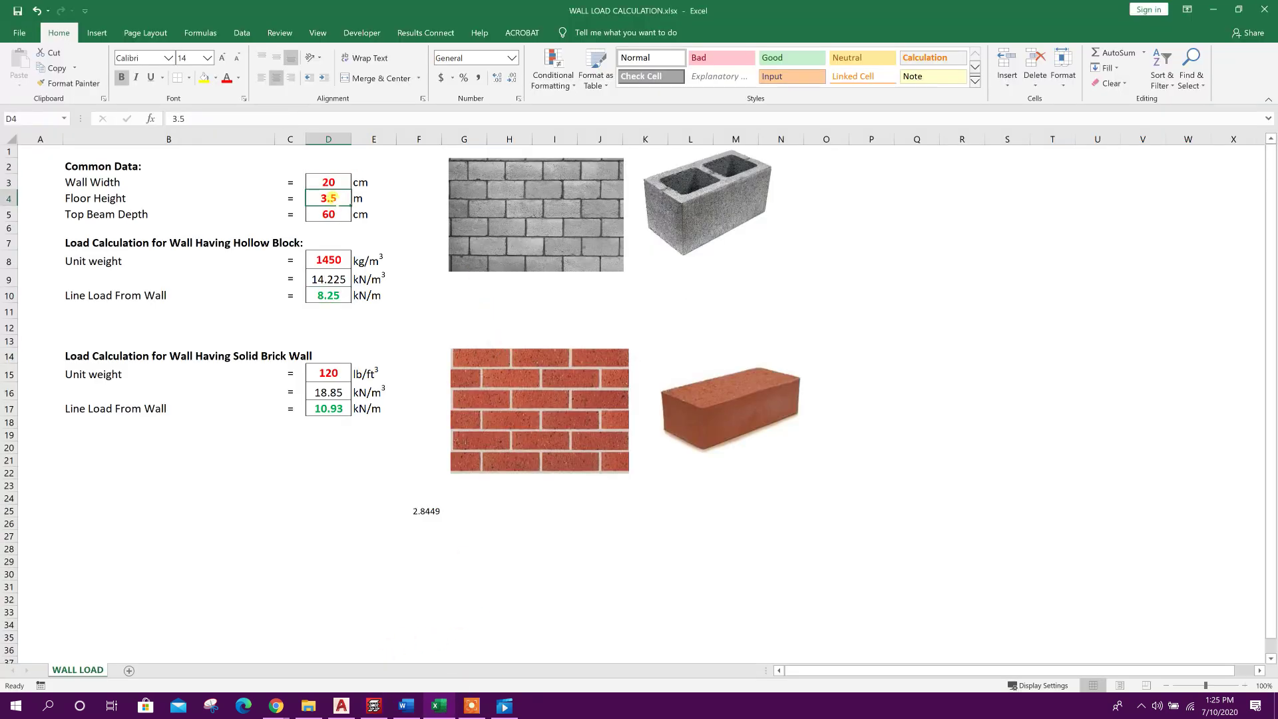
text(1)
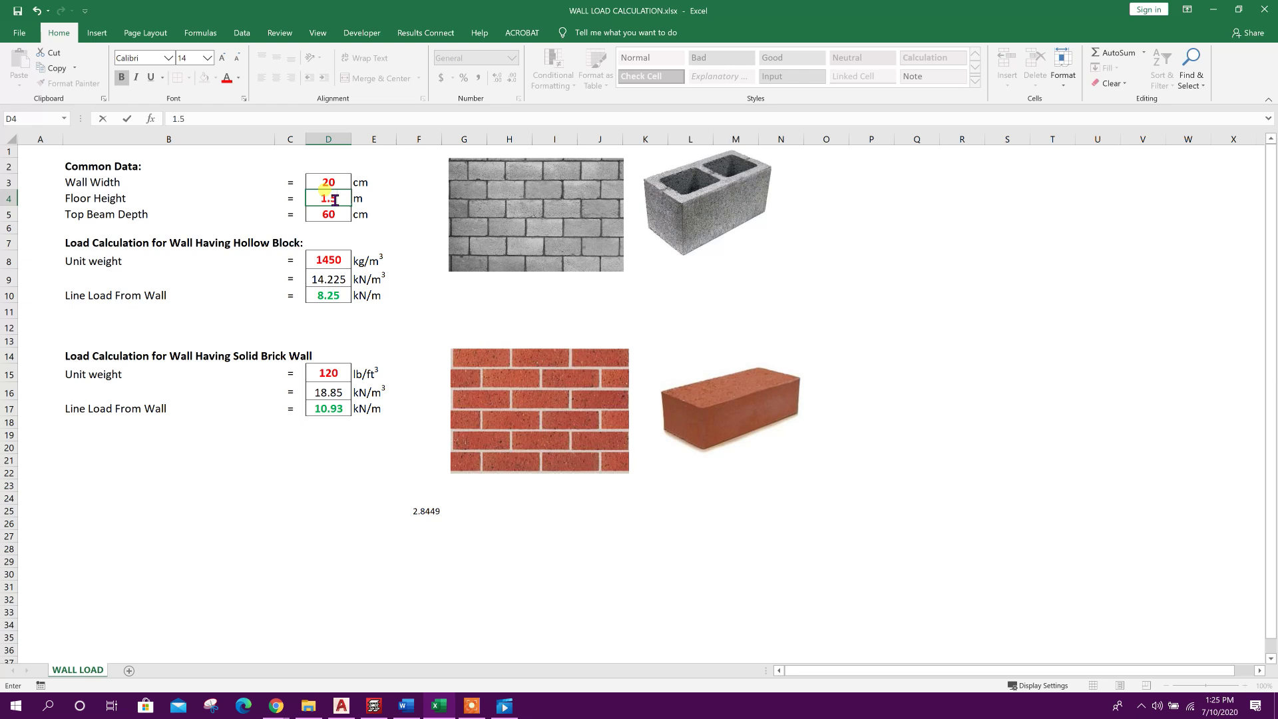
key(Return)
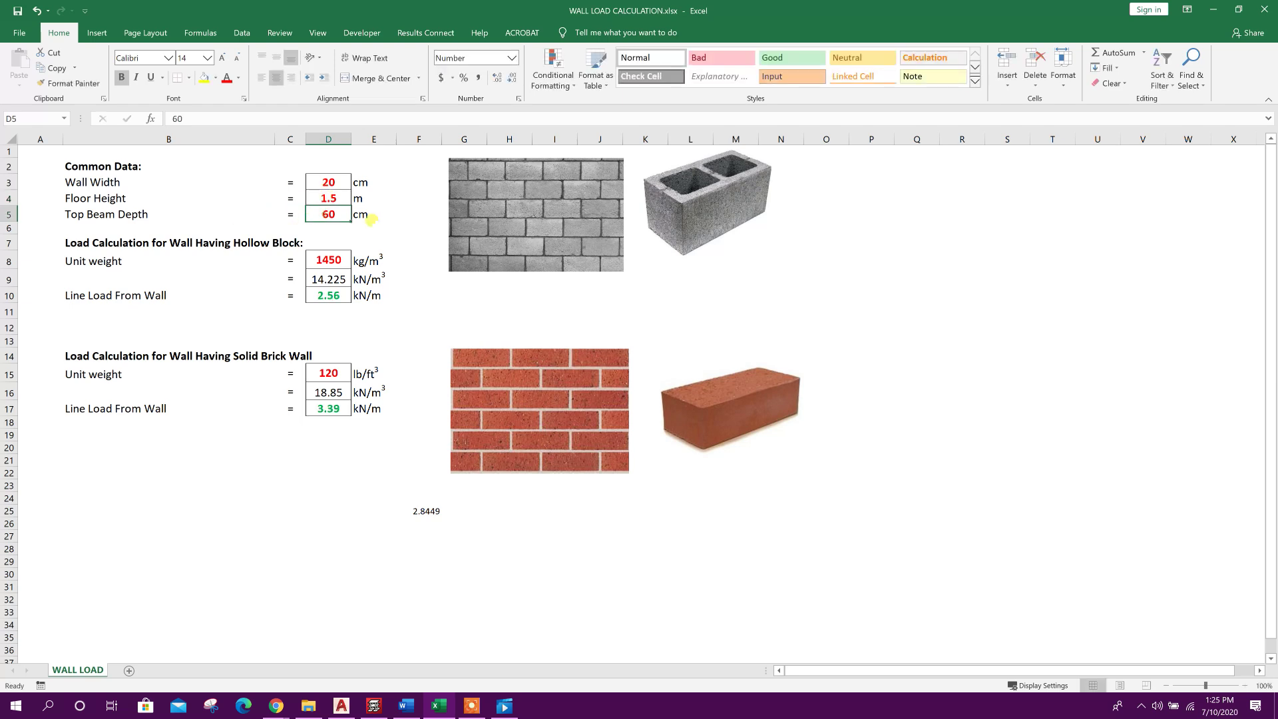
text(0)
key(Return)
click(343, 295)
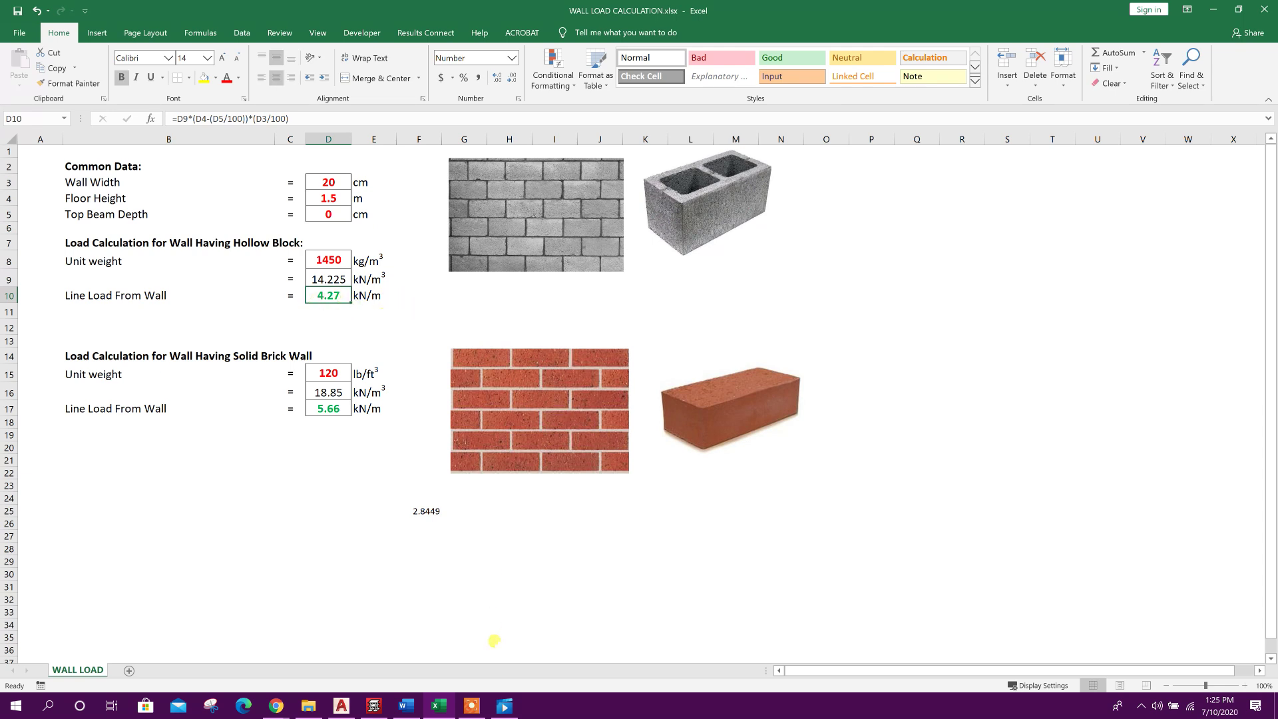
In CYPECAD, apply a 4.27 kN/m dead line load to roof beams V-301, V-303 and V-327 to V-329
click(383, 708)
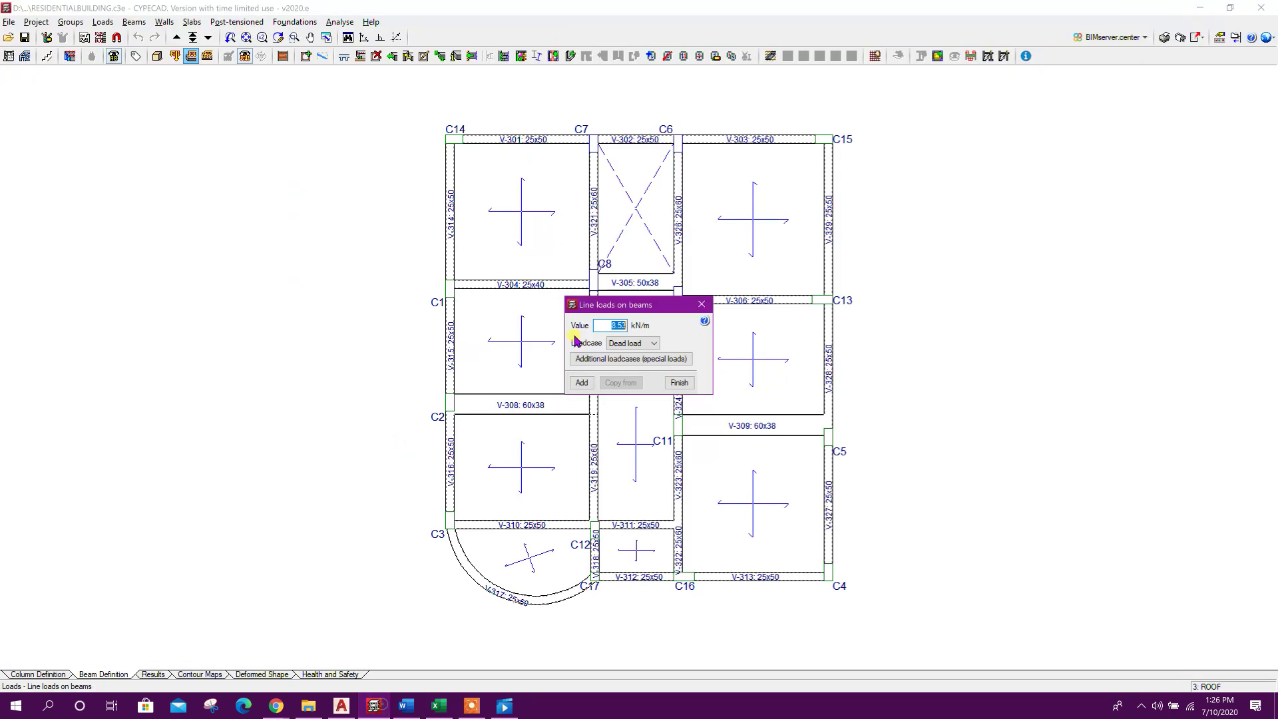
text(4.27)
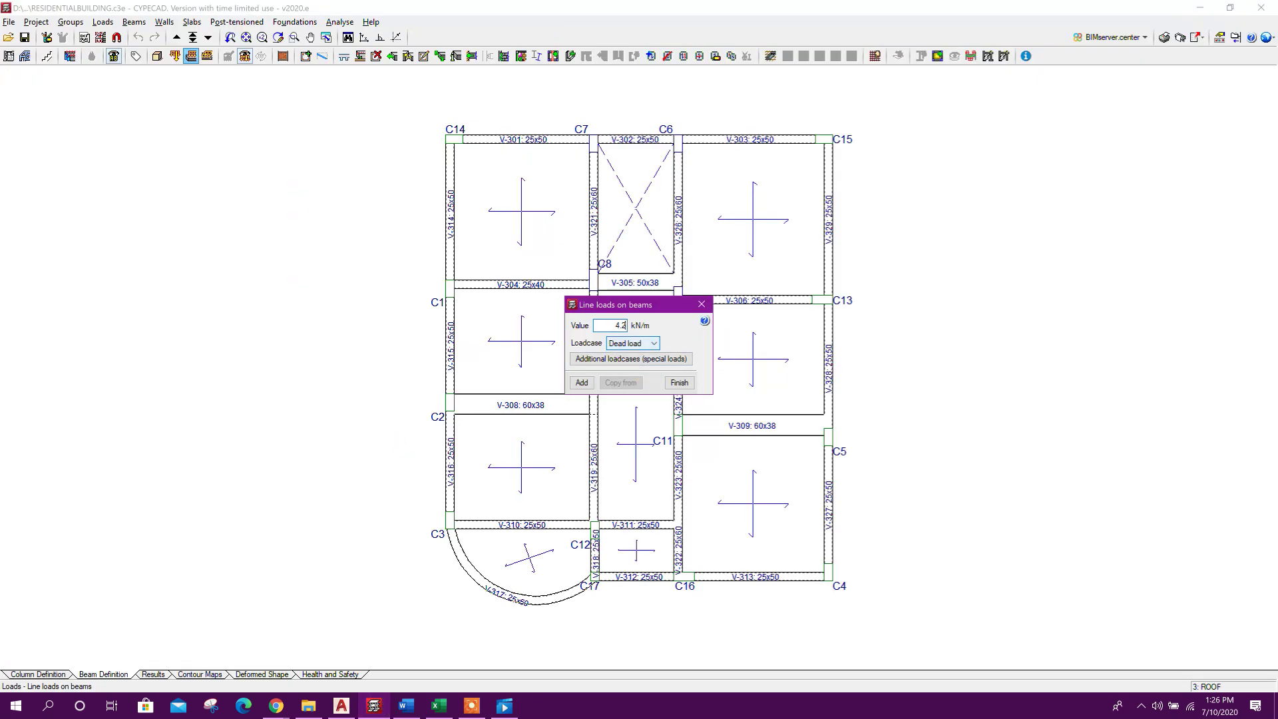
click(581, 382)
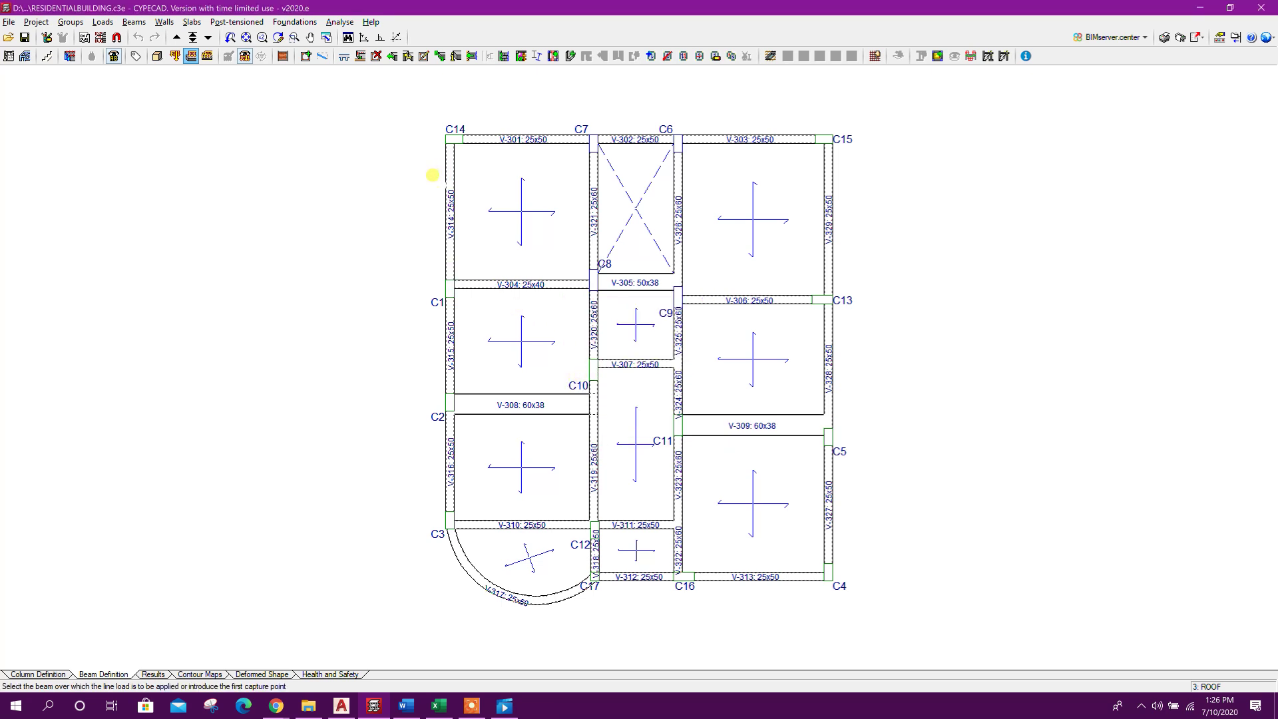
click(413, 115)
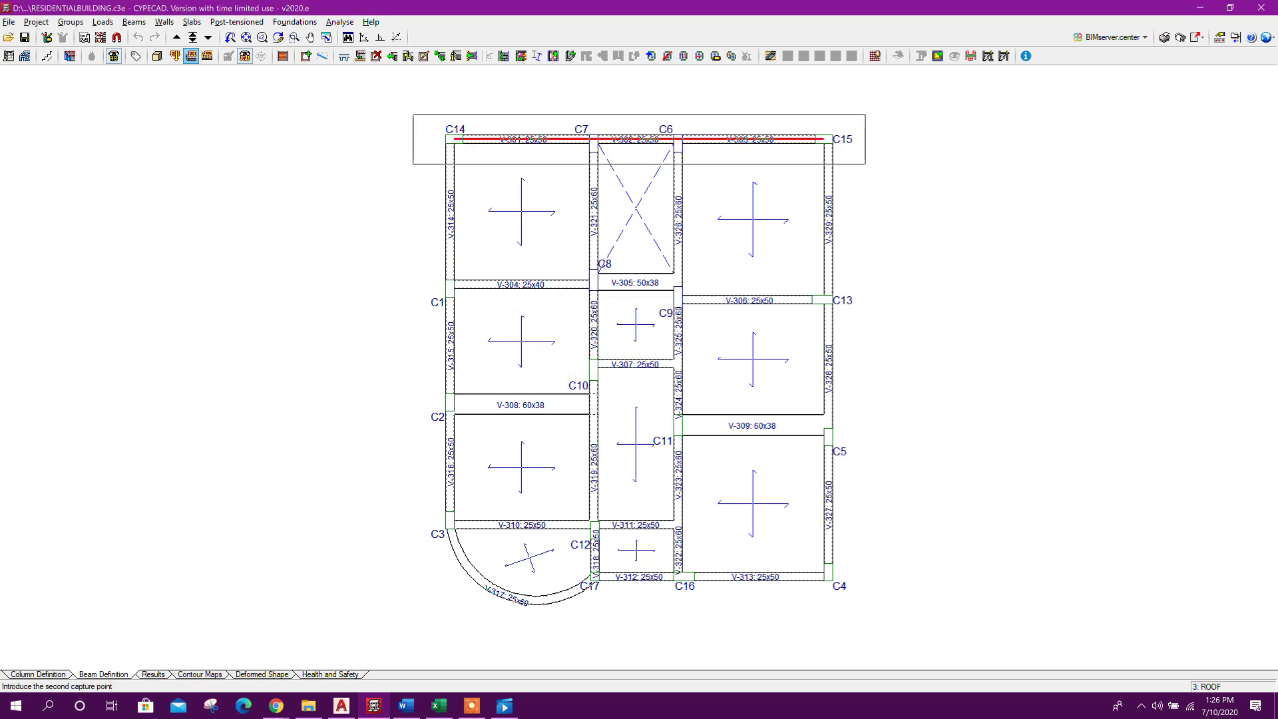
click(593, 151)
click(724, 139)
click(828, 222)
click(807, 264)
click(864, 594)
Apply the 4.27 kN/m line load to roof beams V-312, V-313, the curved V-317, and V-314 to V-316
click(571, 566)
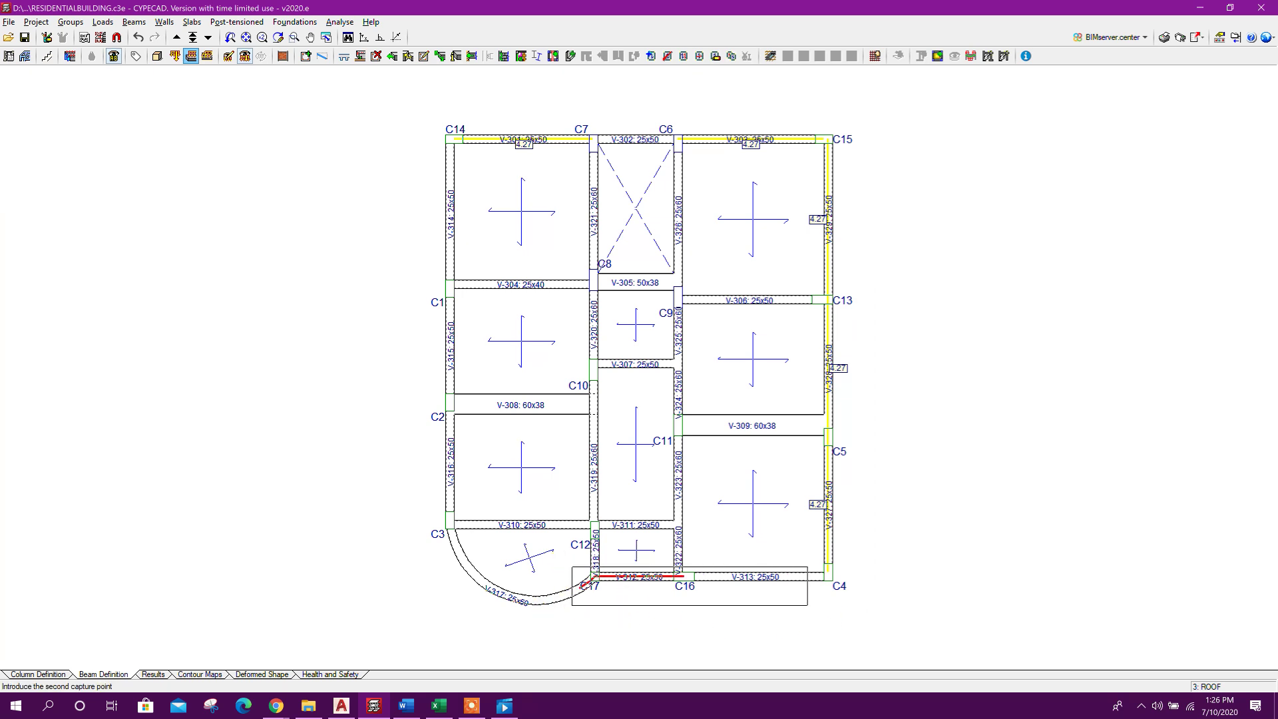
click(890, 601)
click(426, 523)
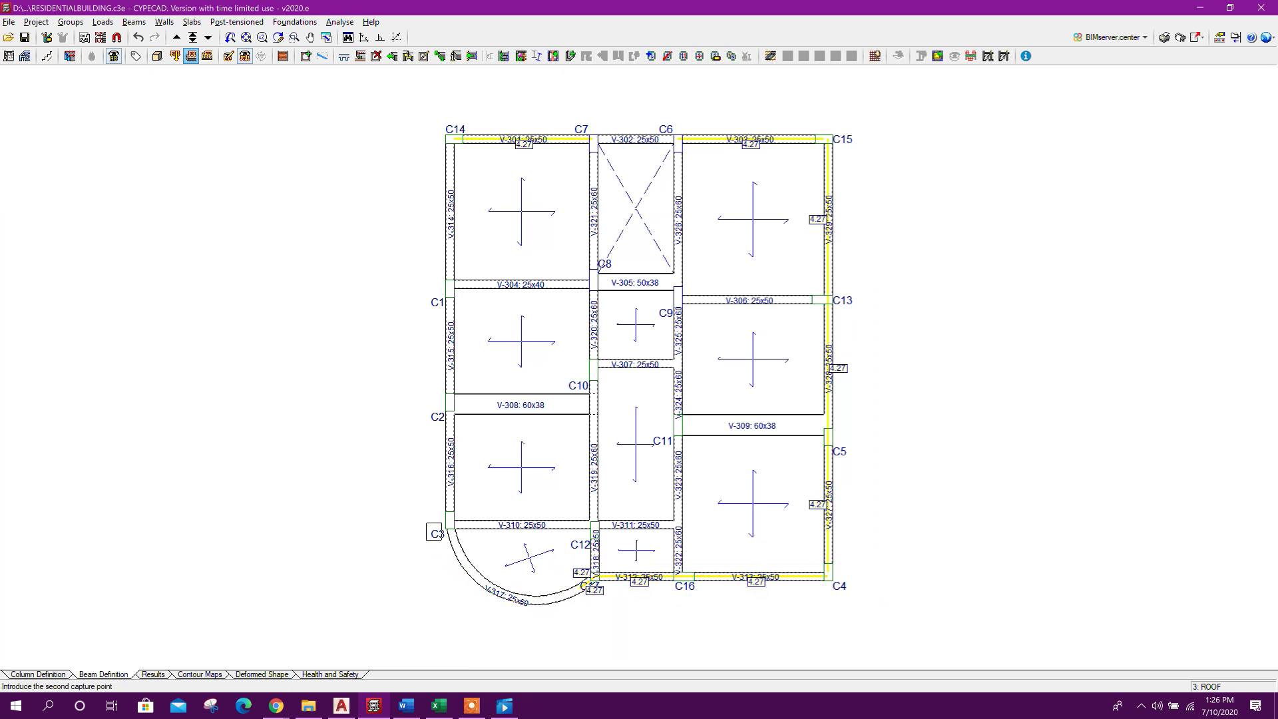
click(586, 625)
click(424, 123)
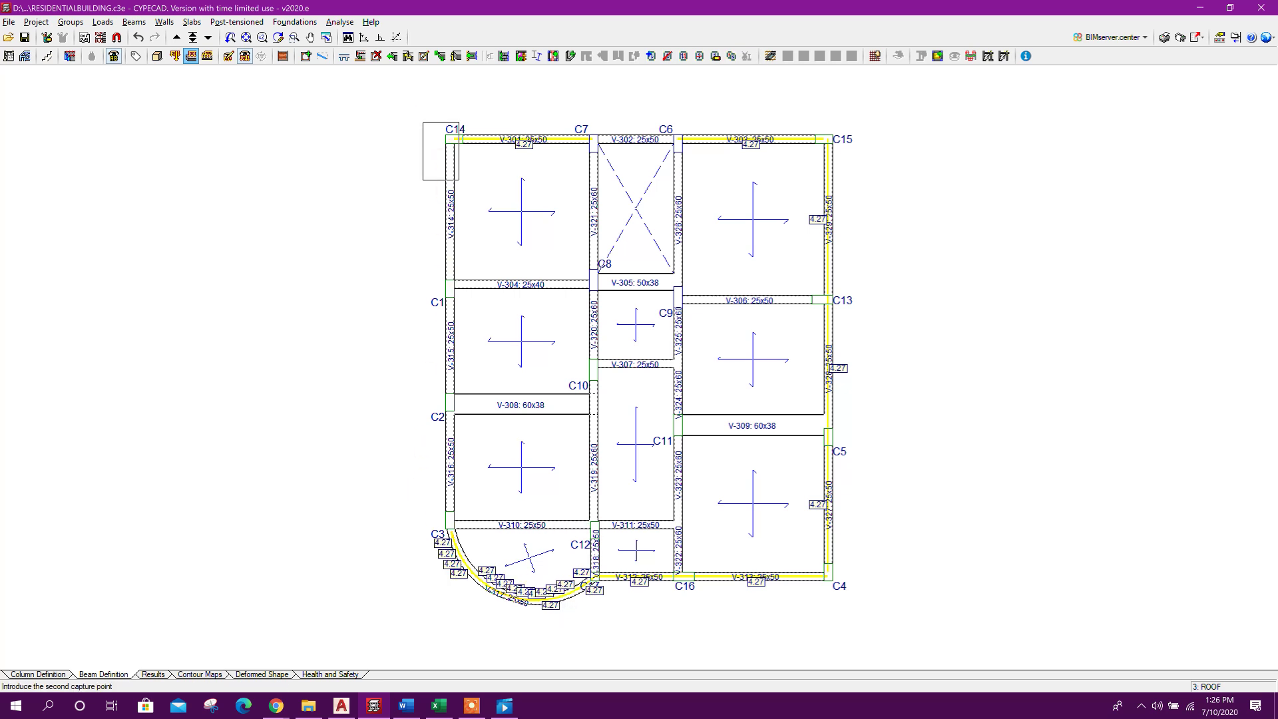
click(475, 537)
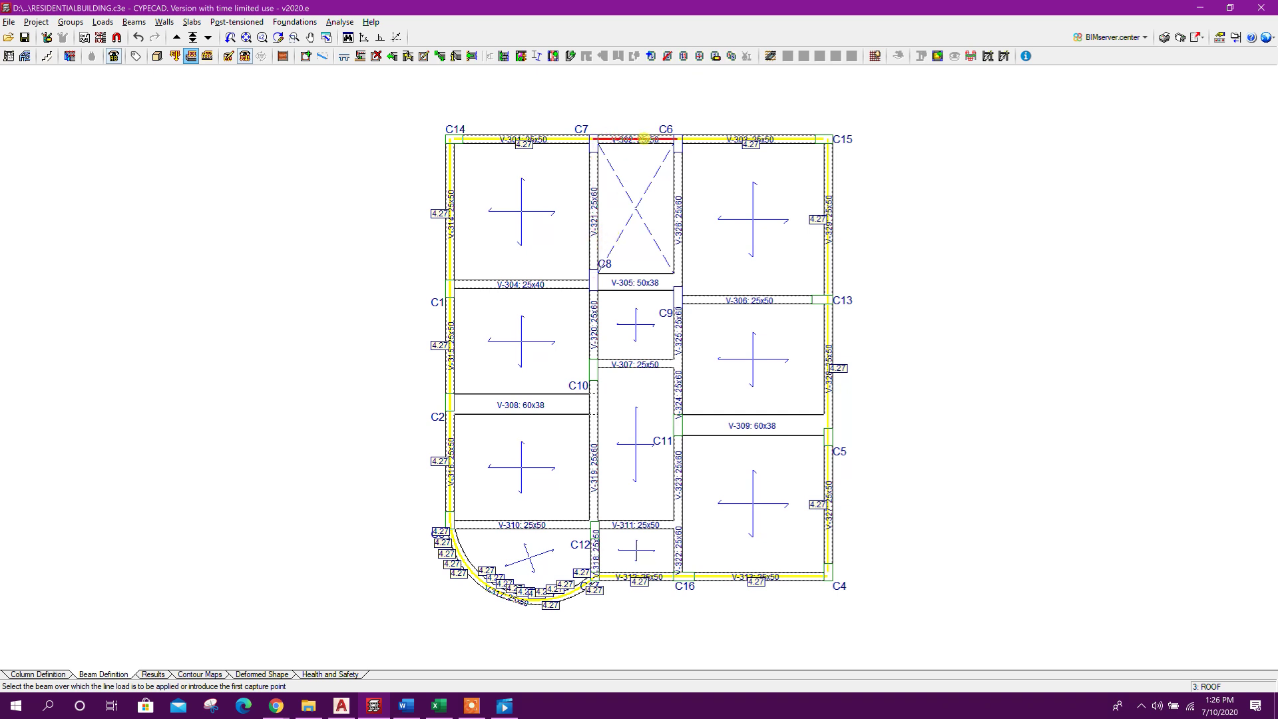
Set the floor height to 2.8 m and the top beam depth to 50 cm in the Excel wall load sheet
click(438, 705)
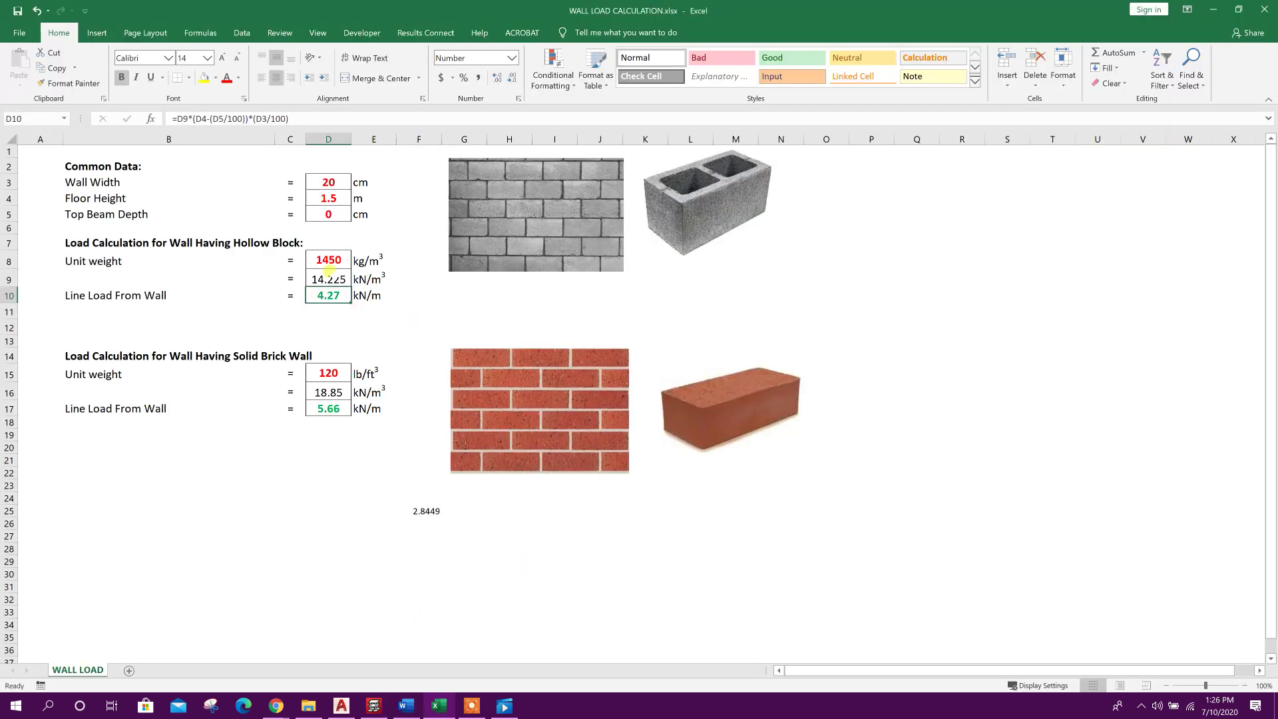
click(329, 198)
text(2.8)
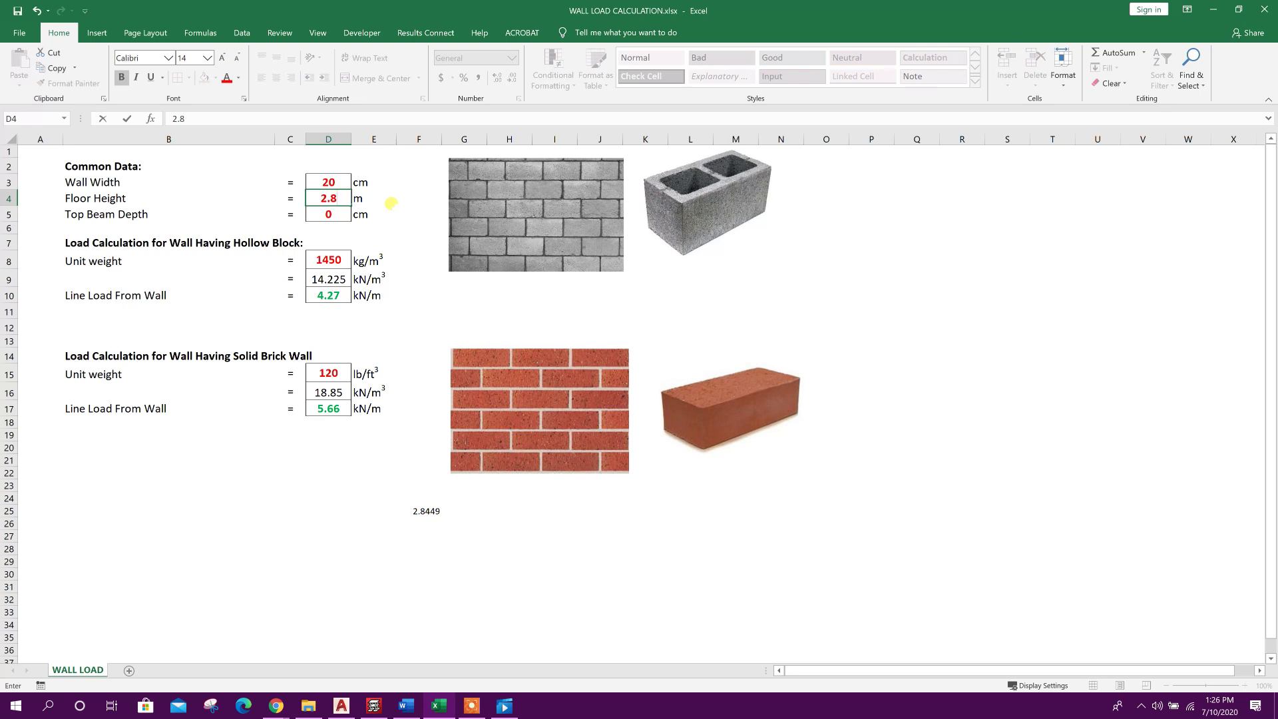
key(Return)
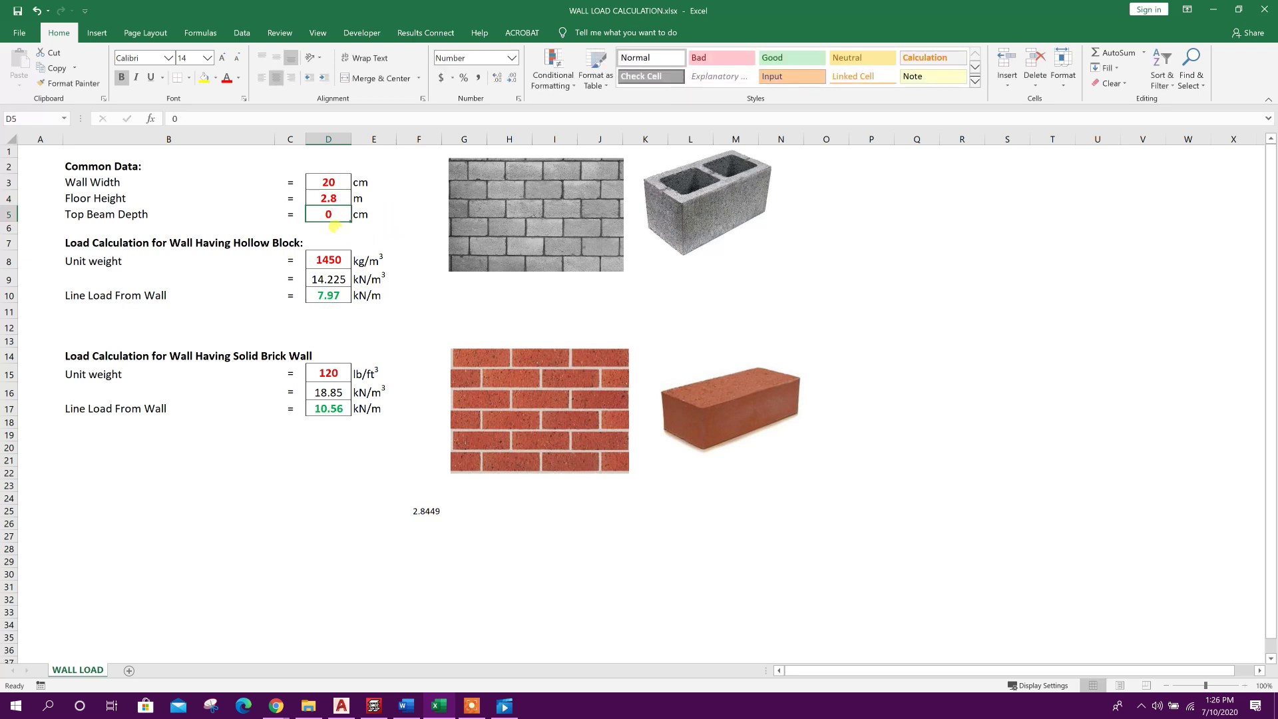
text(50)
key(Return)
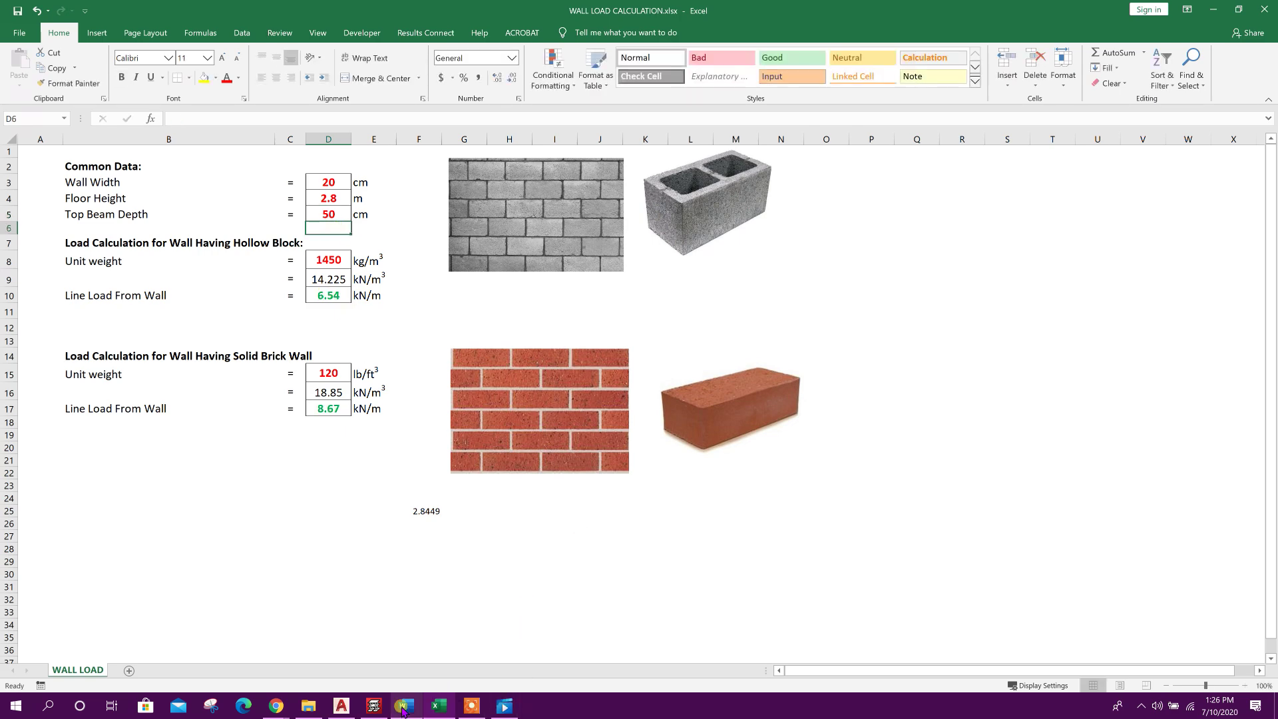
Apply a 6.54 kN/m dead line load in CYPECAD to stair-opening roof beams V-321, V-302, V-326 and V-305, and save the project
click(374, 705)
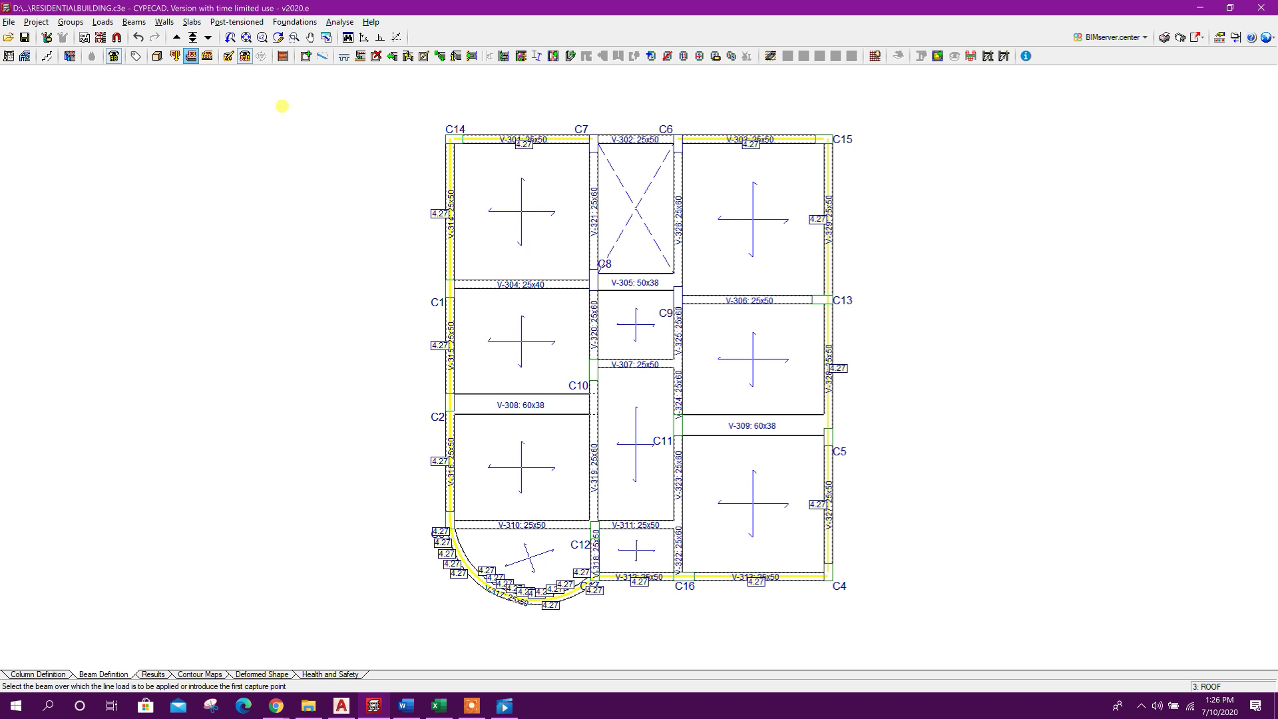
click(191, 56)
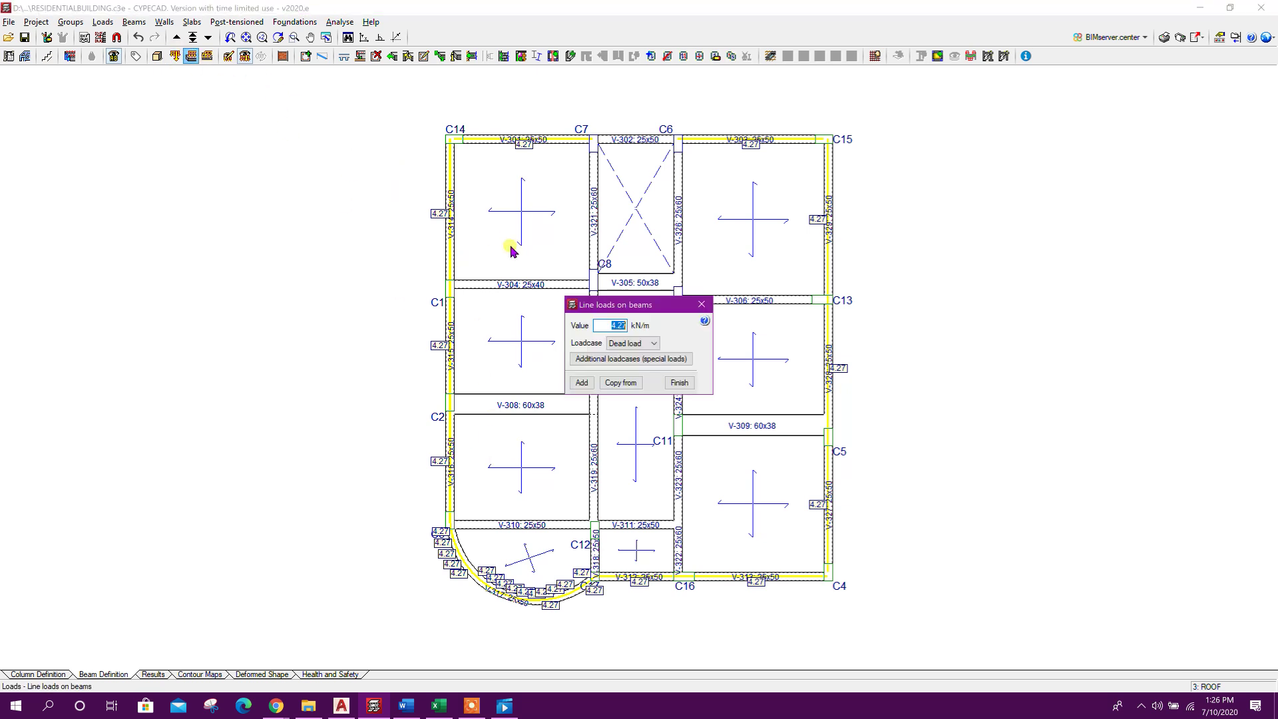
text(6.54)
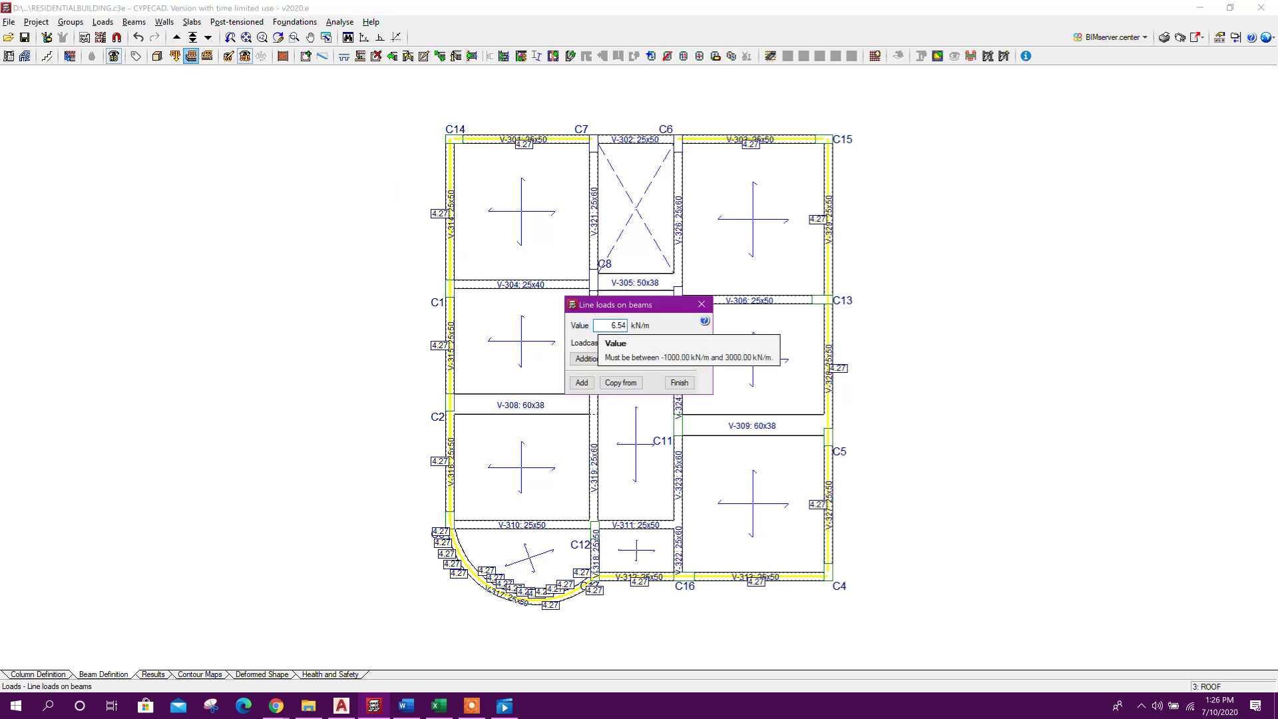
click(581, 382)
click(581, 213)
click(629, 146)
click(663, 207)
click(628, 280)
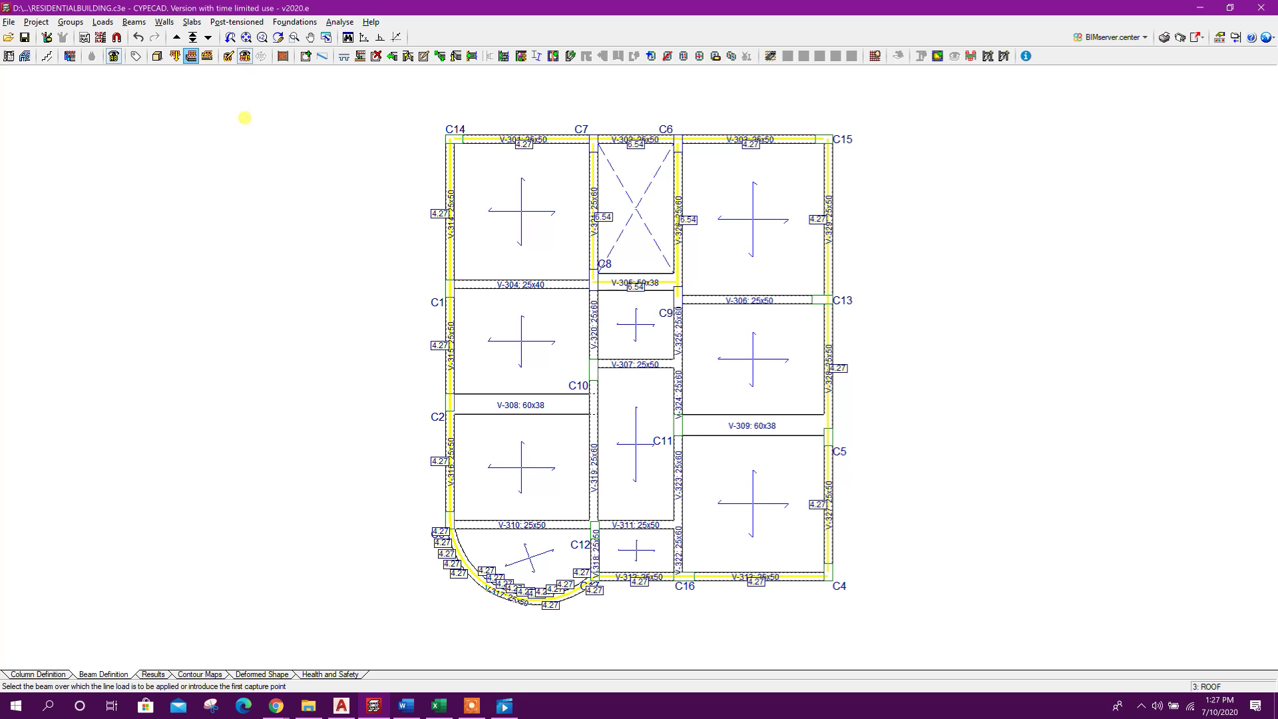
click(25, 39)
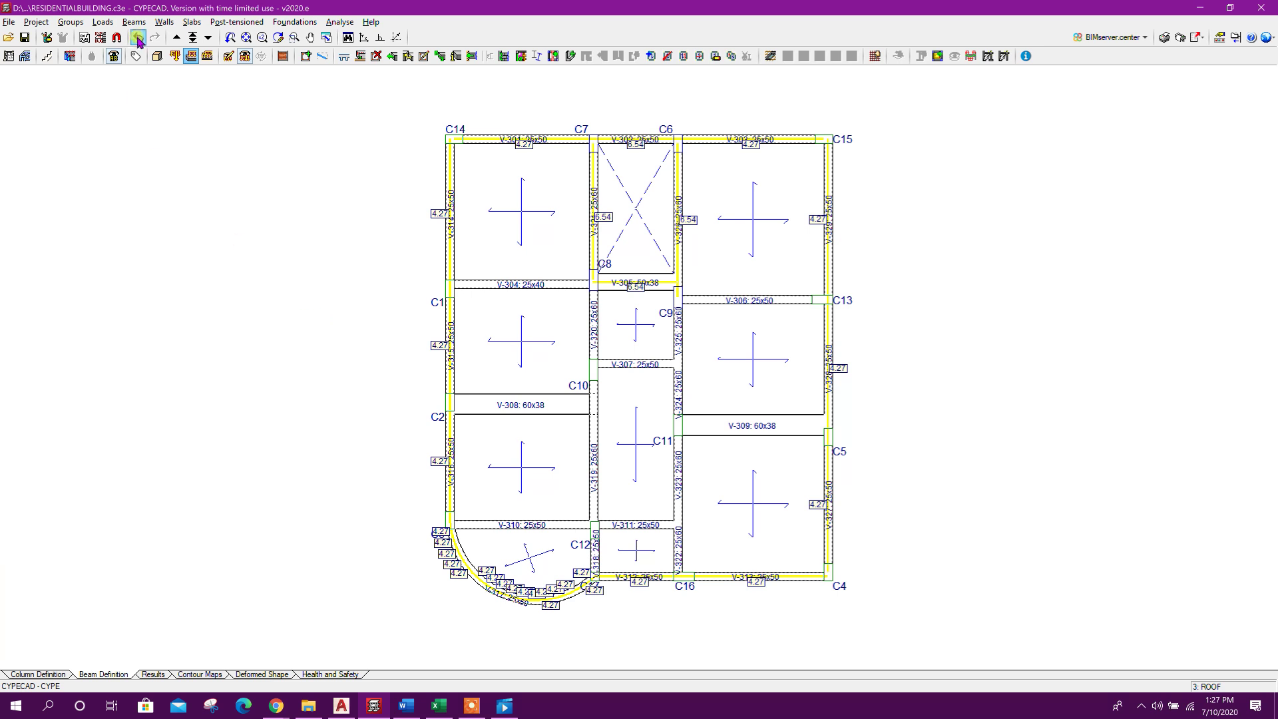
Review the beam loads group by group, going down to Foundations and back up through PB to T1T3
click(208, 38)
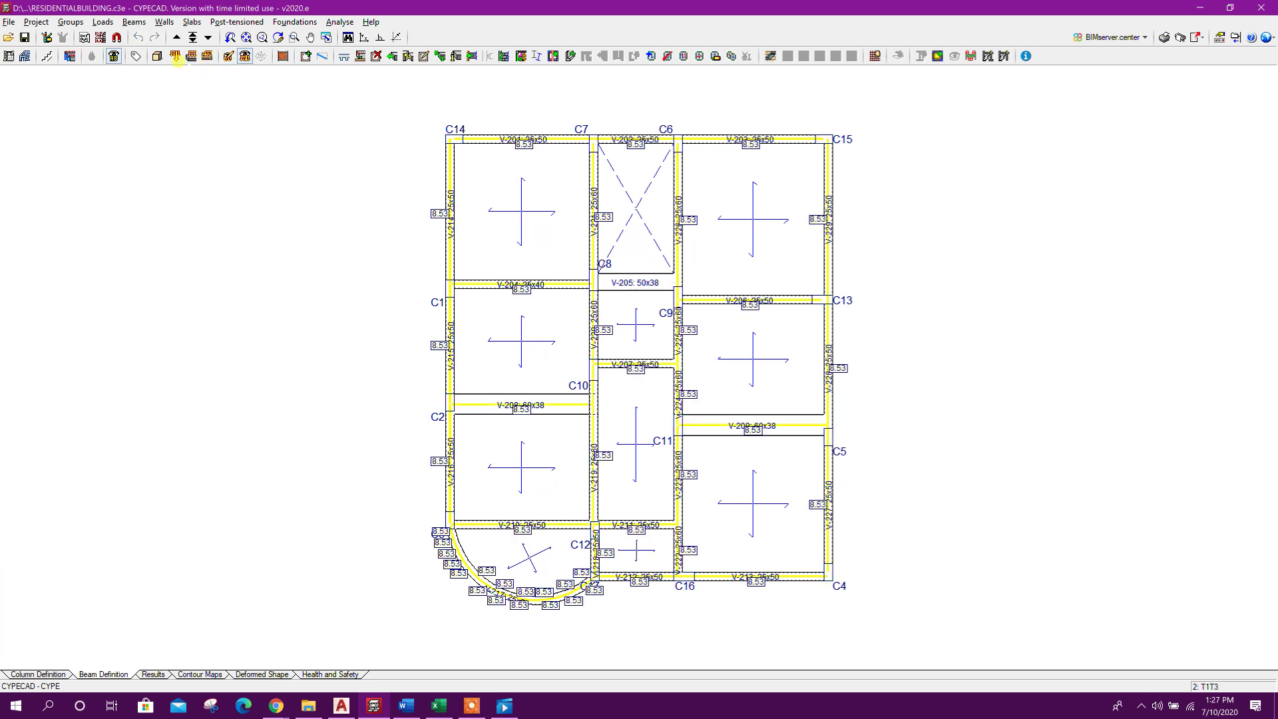
click(209, 39)
click(209, 38)
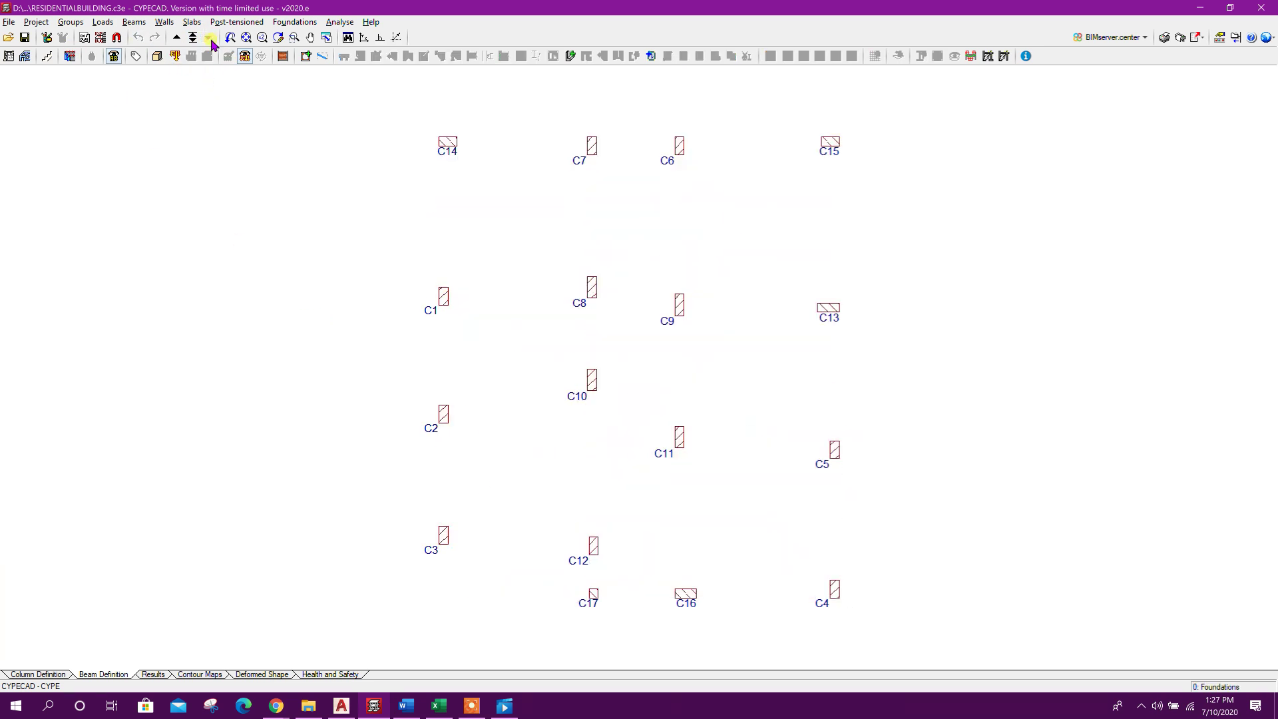
click(176, 38)
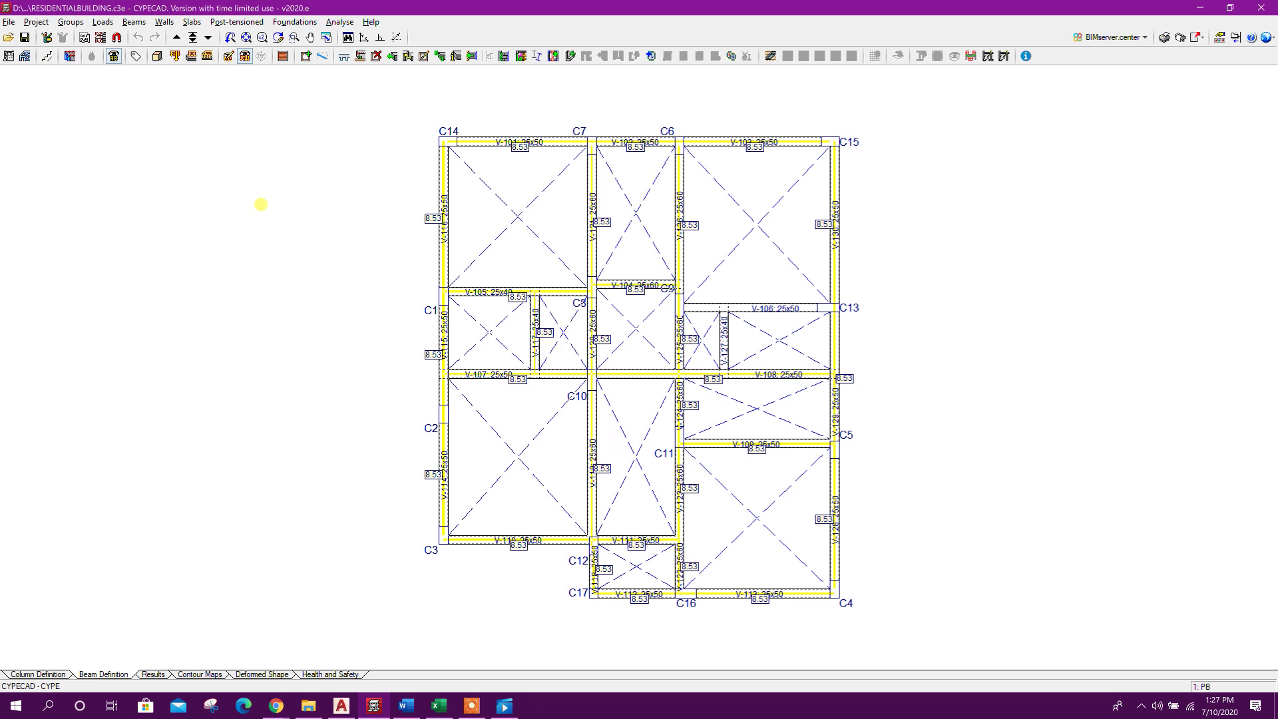
click(176, 38)
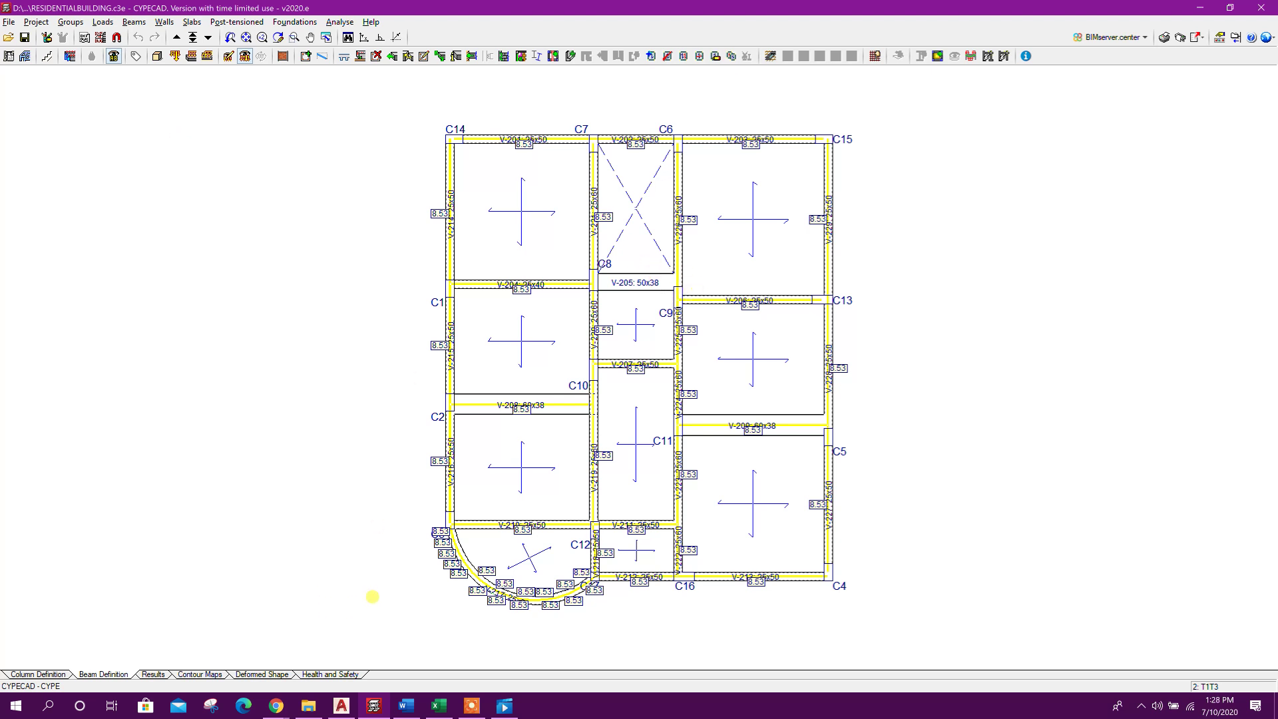
Examine the staircase landing, flights and dimensions in the AutoCAD floor plan, and return to the CYPECAD model
click(336, 711)
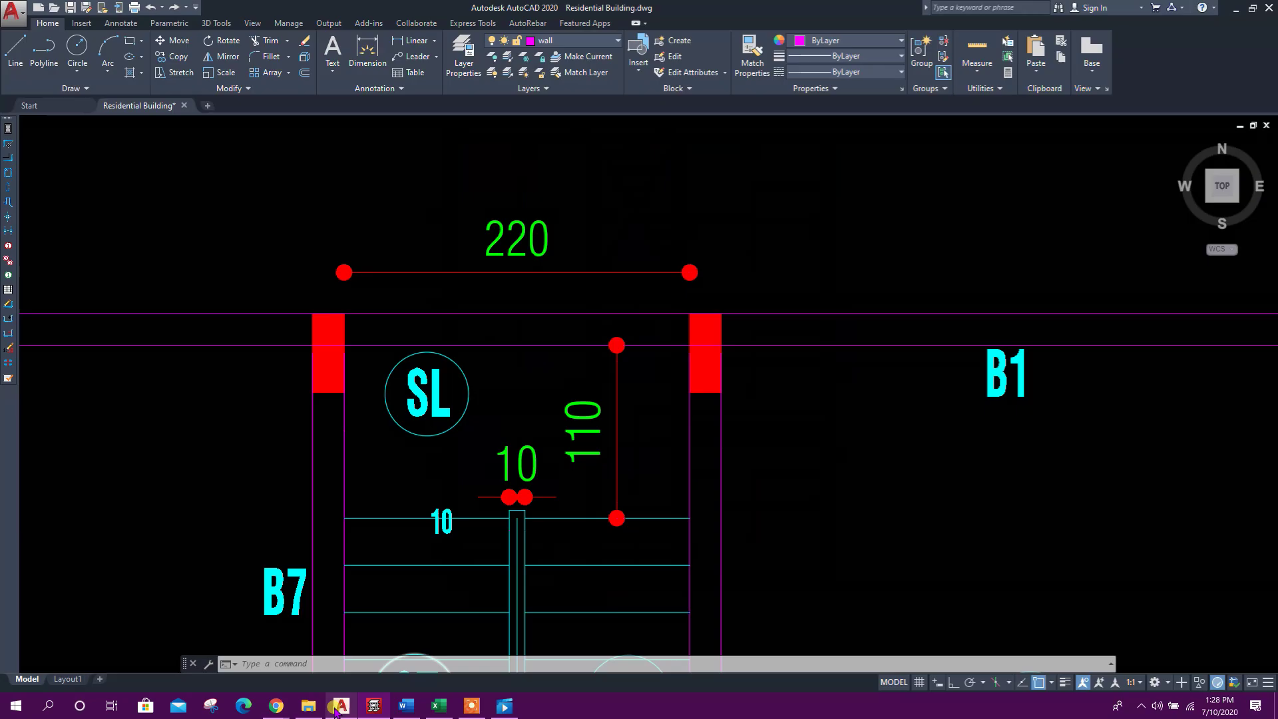
middle_drag(637, 323, 633, 325)
middle_drag(575, 502, 573, 341)
scroll(572, 341, down, 4)
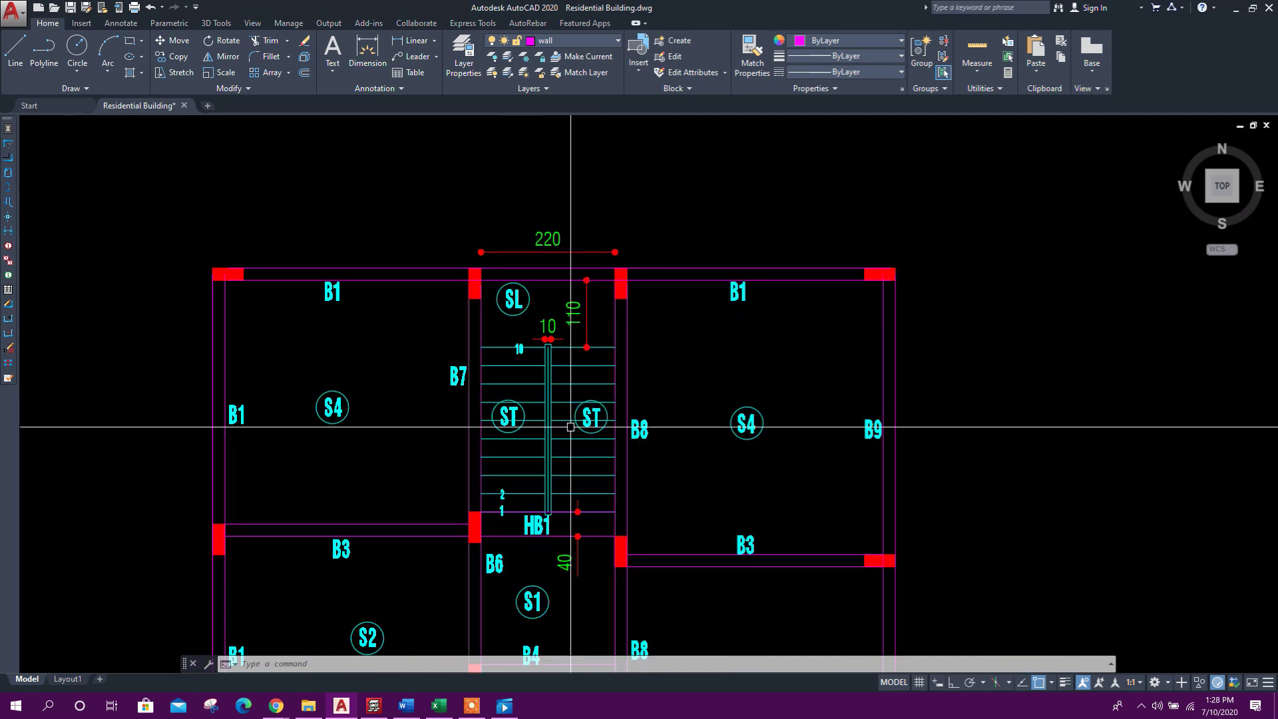
scroll(542, 448, up, 5)
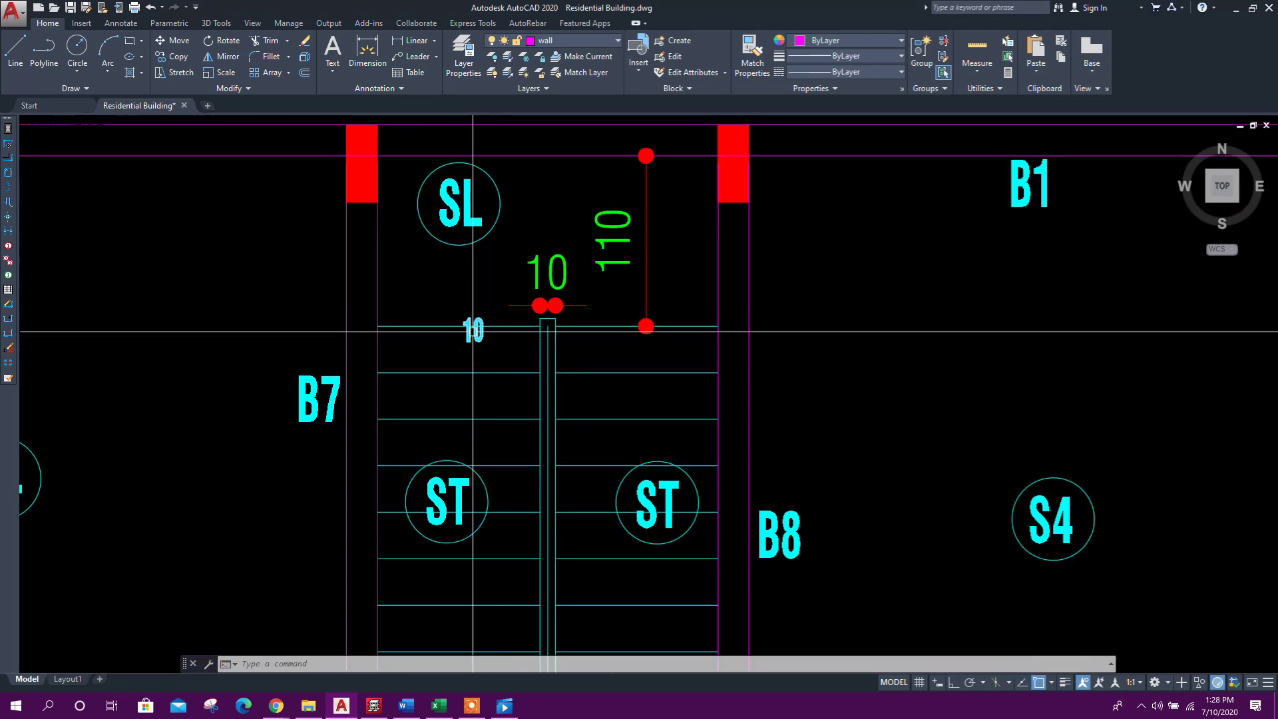
scroll(473, 349, down, 2)
middle_drag(528, 280, 527, 342)
scroll(471, 259, up, 4)
scroll(632, 230, down, 4)
mouse_move(659, 370)
middle_down()
mouse_move(671, 454)
mouse_move(632, 365)
middle_up()
scroll(622, 308, up, 2)
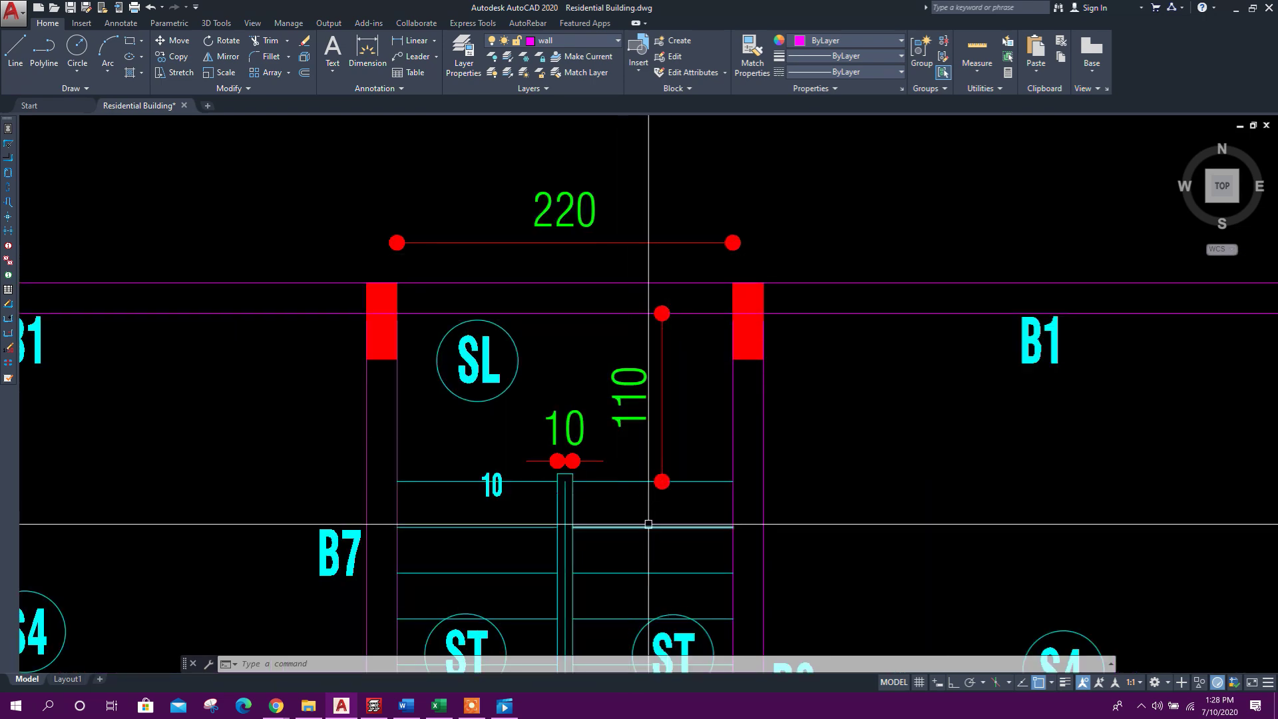
scroll(649, 524, down, 5)
click(384, 699)
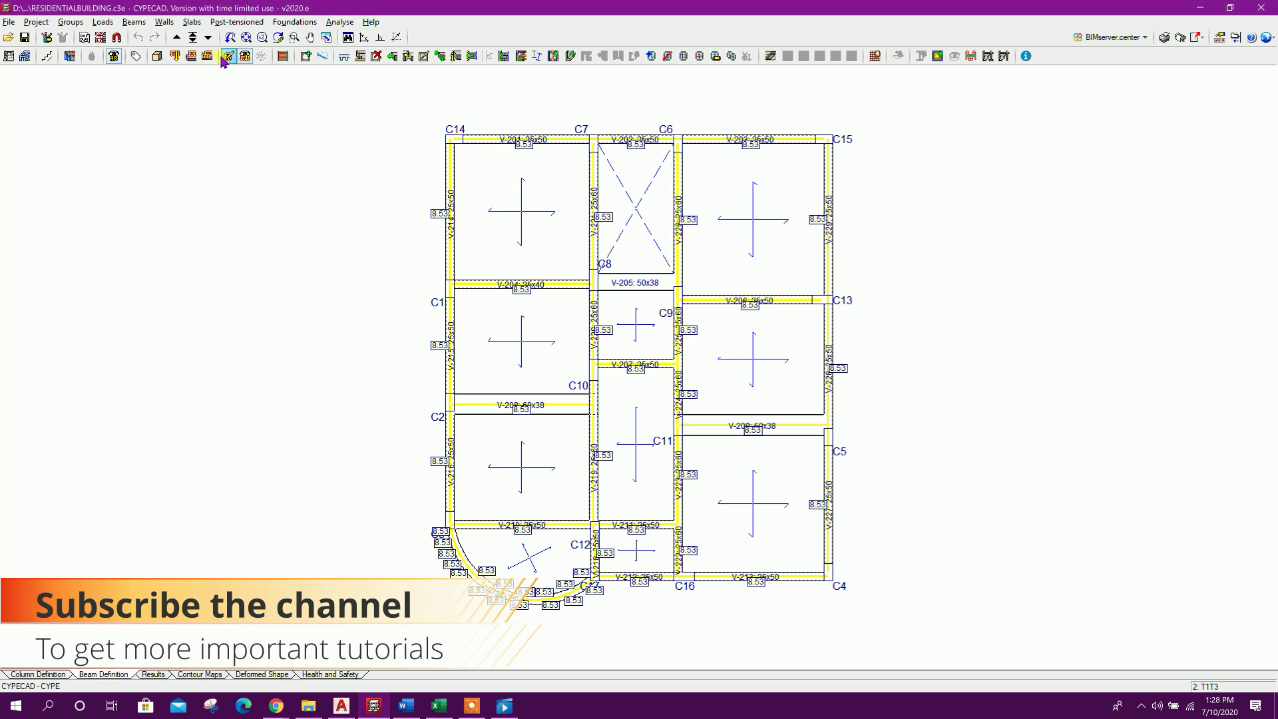
Start a new staircase on floor T1T3 and dimension the left flight's width in the AutoCAD floor plan
click(47, 56)
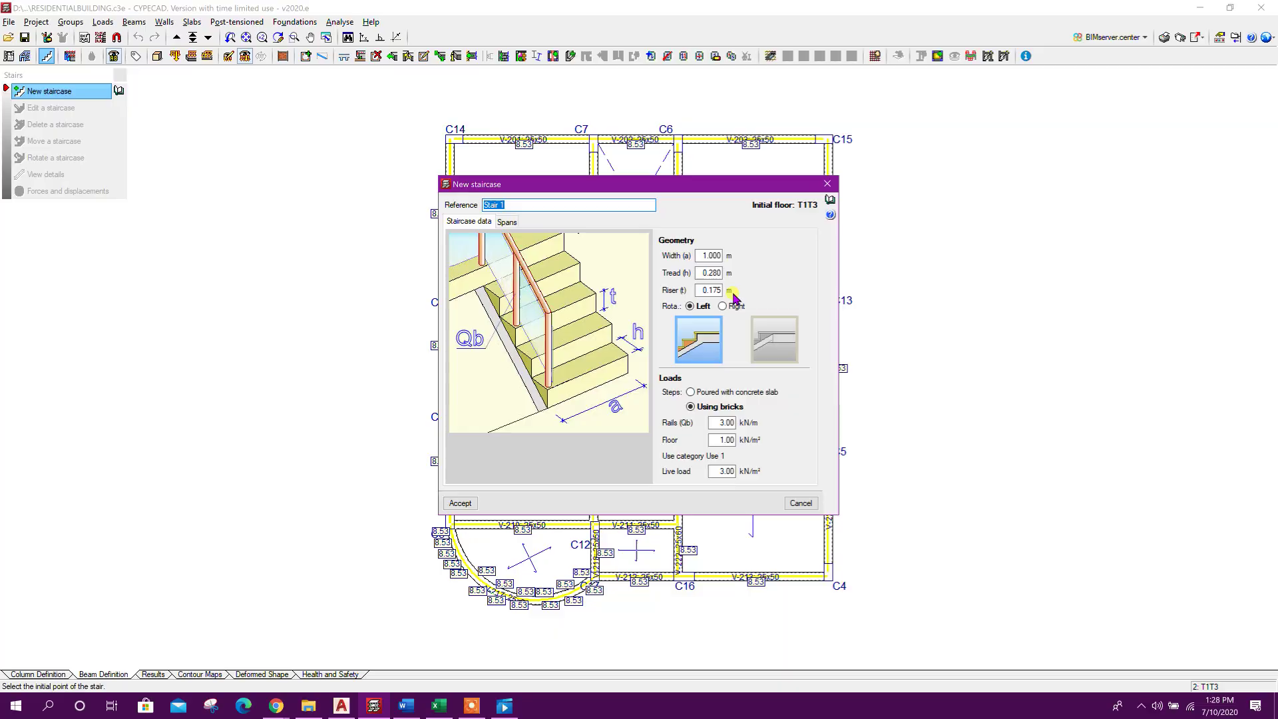
key(alt+Tab)
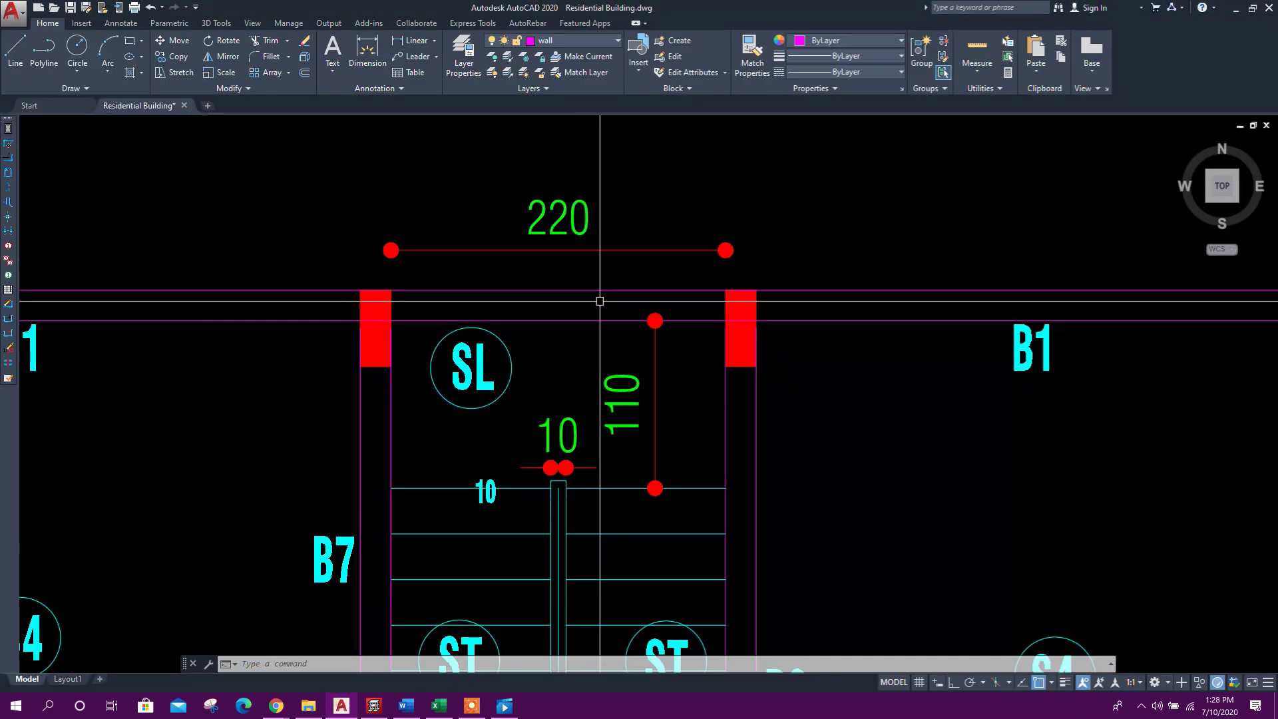
click(412, 40)
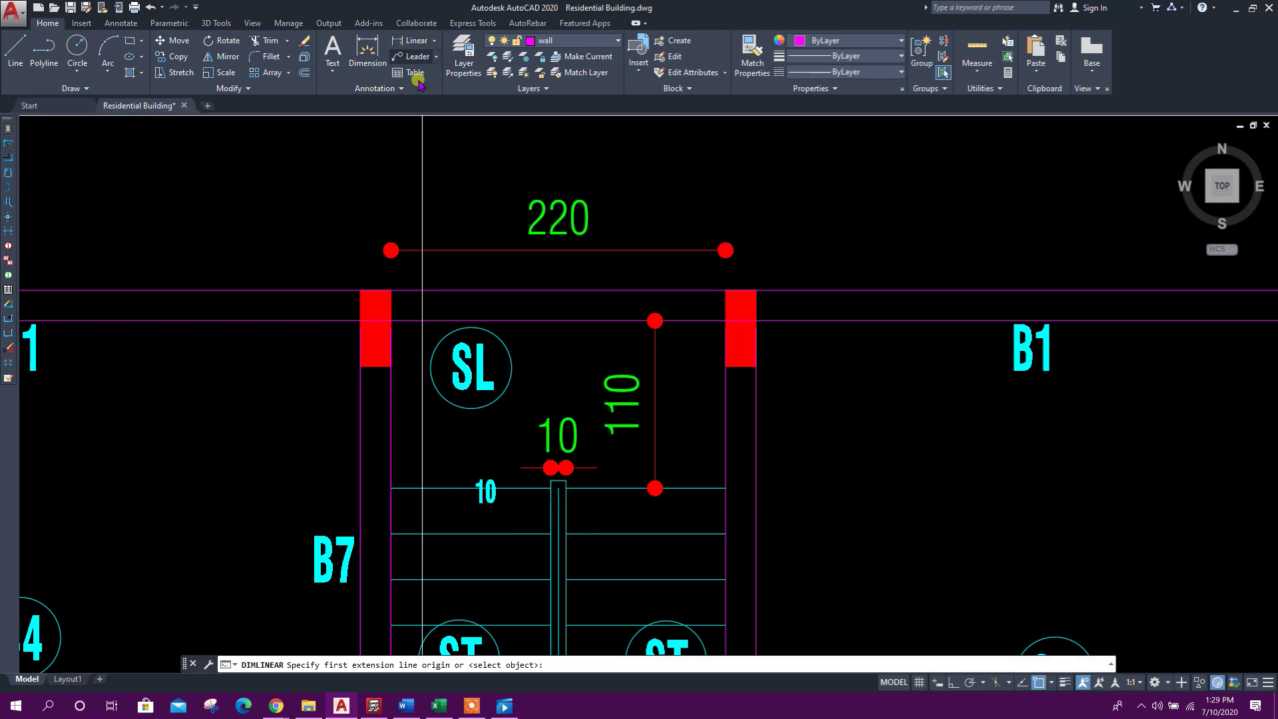
click(389, 508)
click(551, 511)
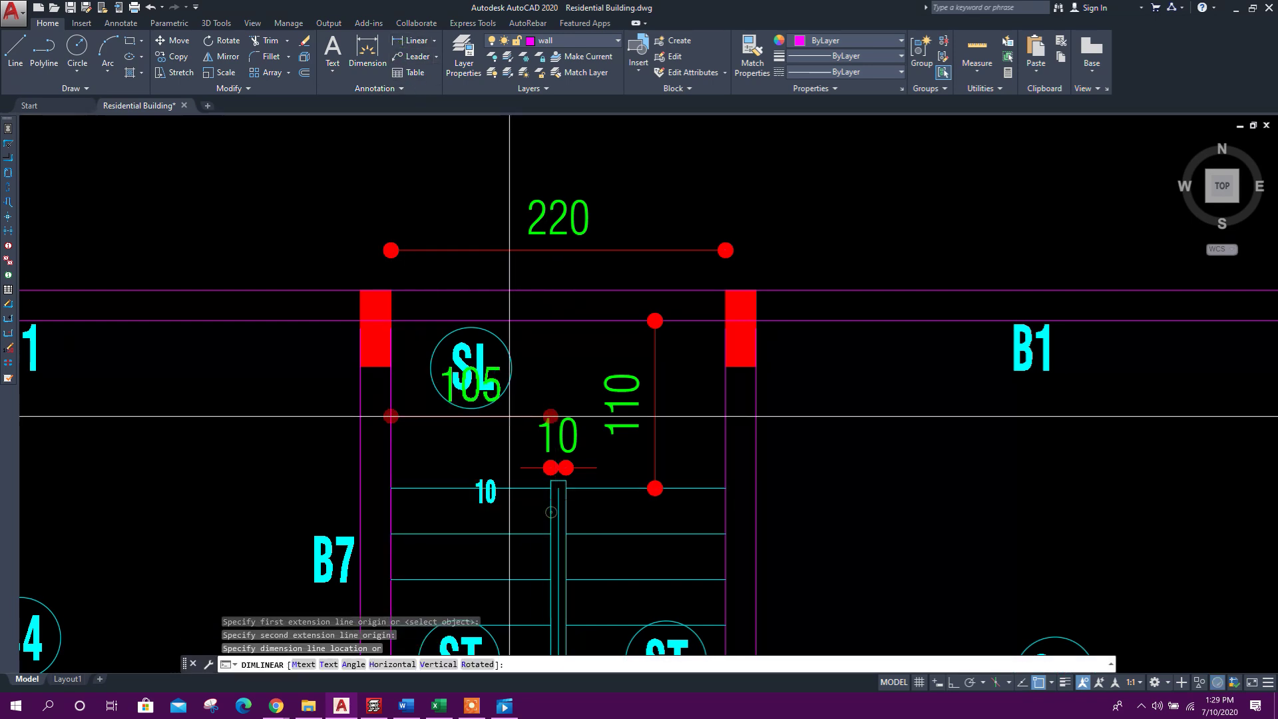
click(509, 432)
Delete the circled SL landing label that overlaps the flight width dimension
click(542, 435)
click(551, 435)
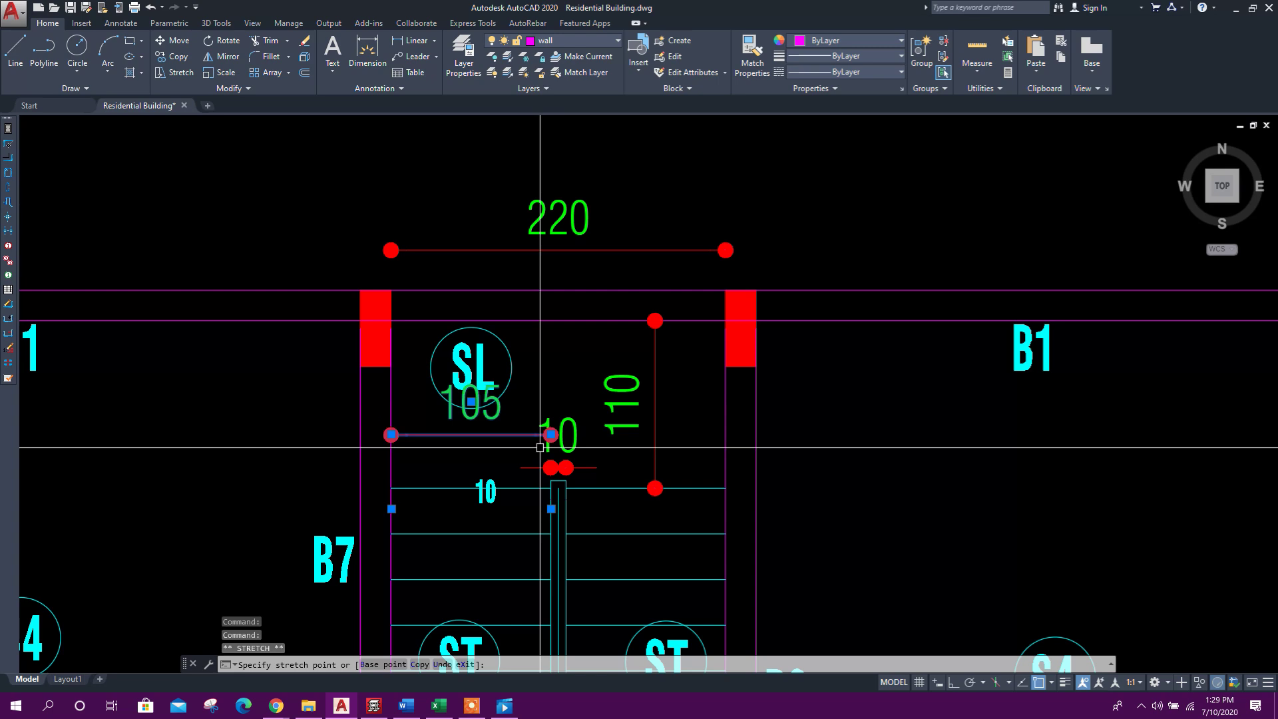
click(531, 363)
click(450, 350)
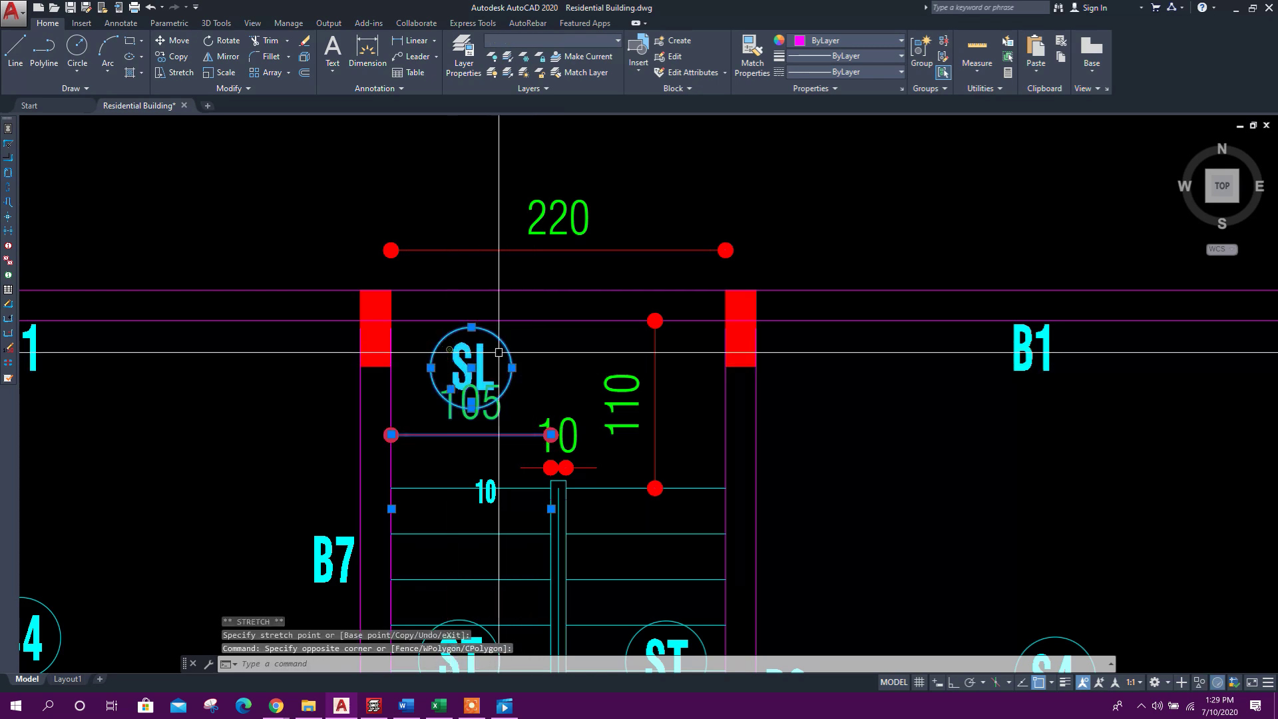
key(Delete)
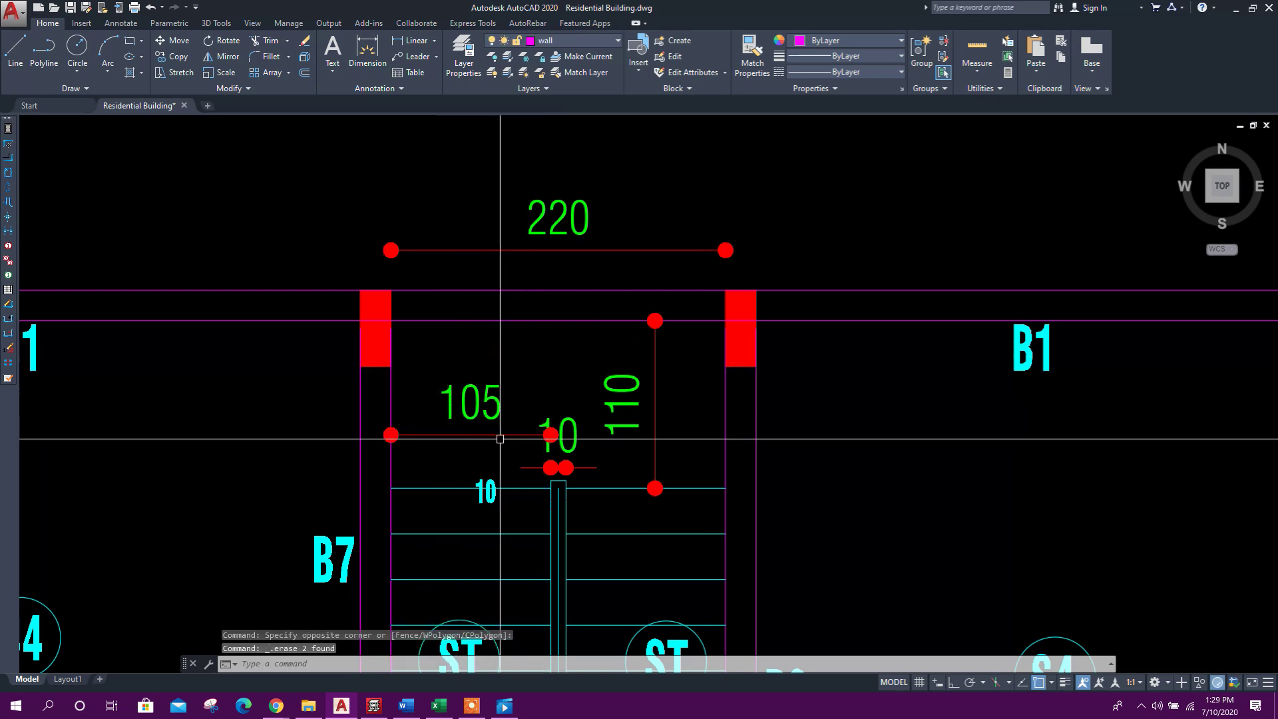
Set the staircase width to 1.05 m in CYPECAD
click(373, 705)
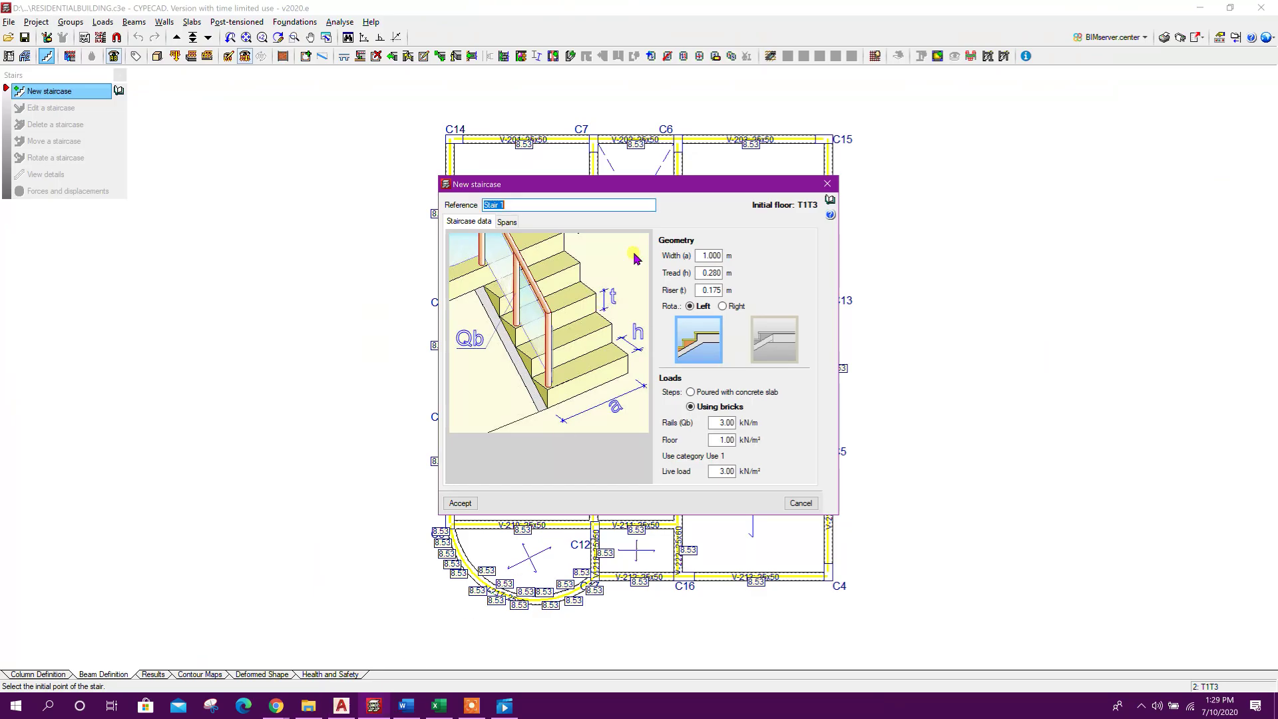
click(697, 256)
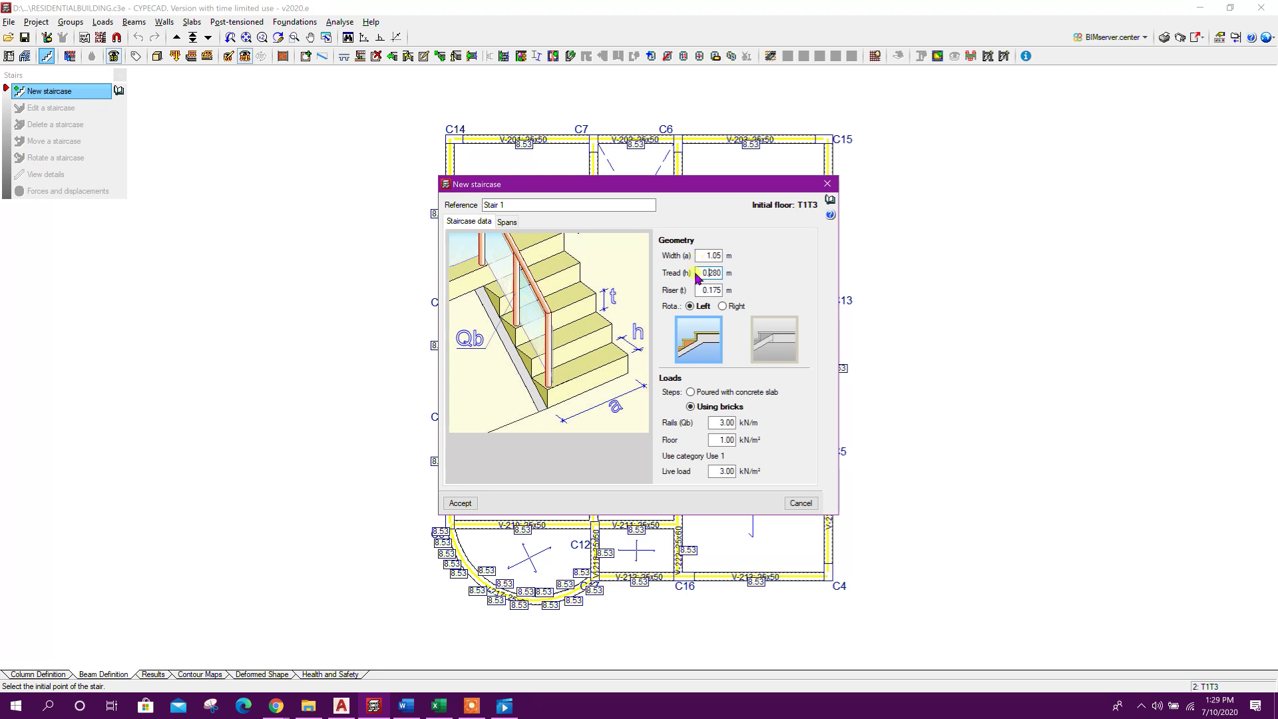
drag(704, 273, 746, 278)
Dimension the depth of one tread in the AutoCAD plan and set the staircase tread to 0.3 m in CYPECAD
click(342, 705)
click(412, 40)
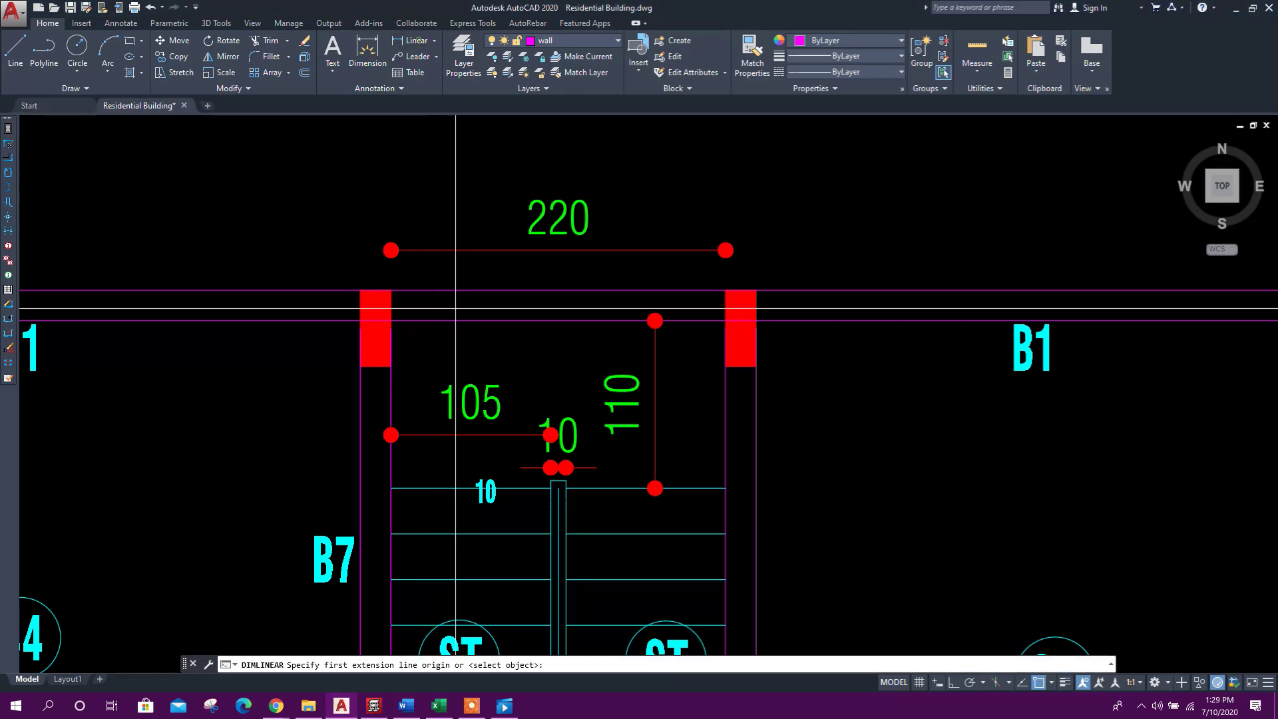
click(429, 533)
click(430, 488)
click(445, 517)
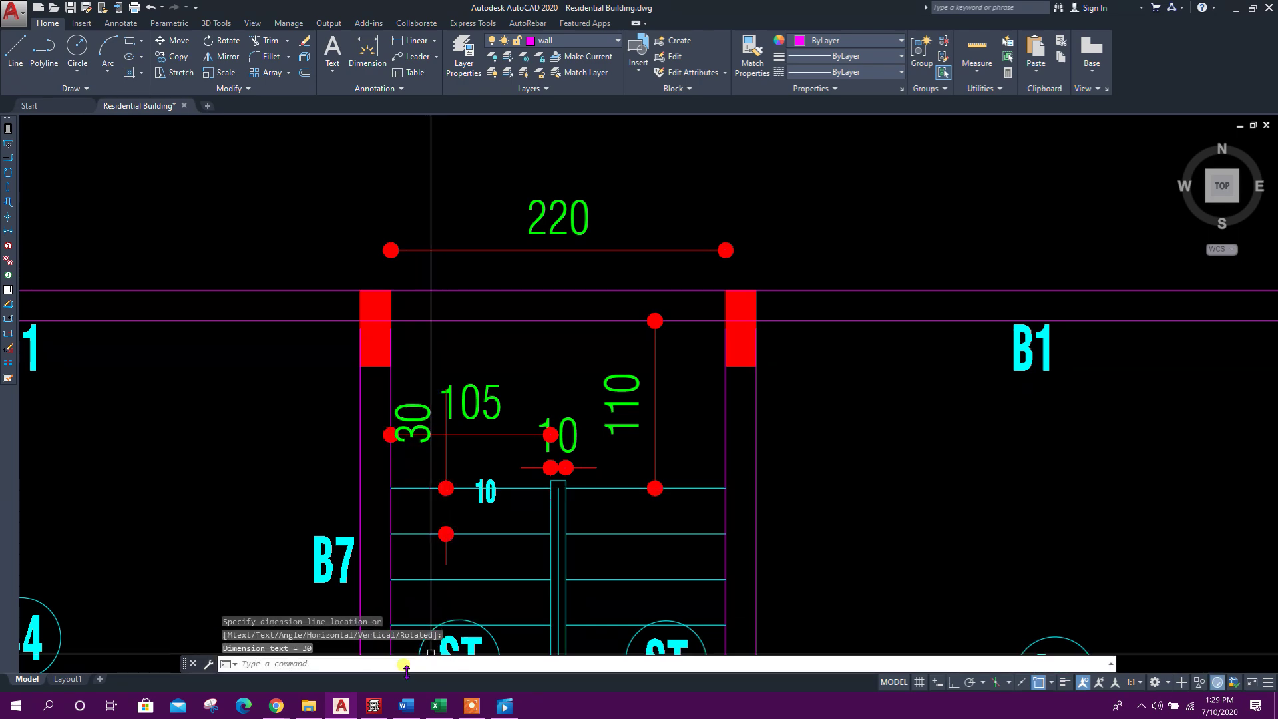
click(376, 707)
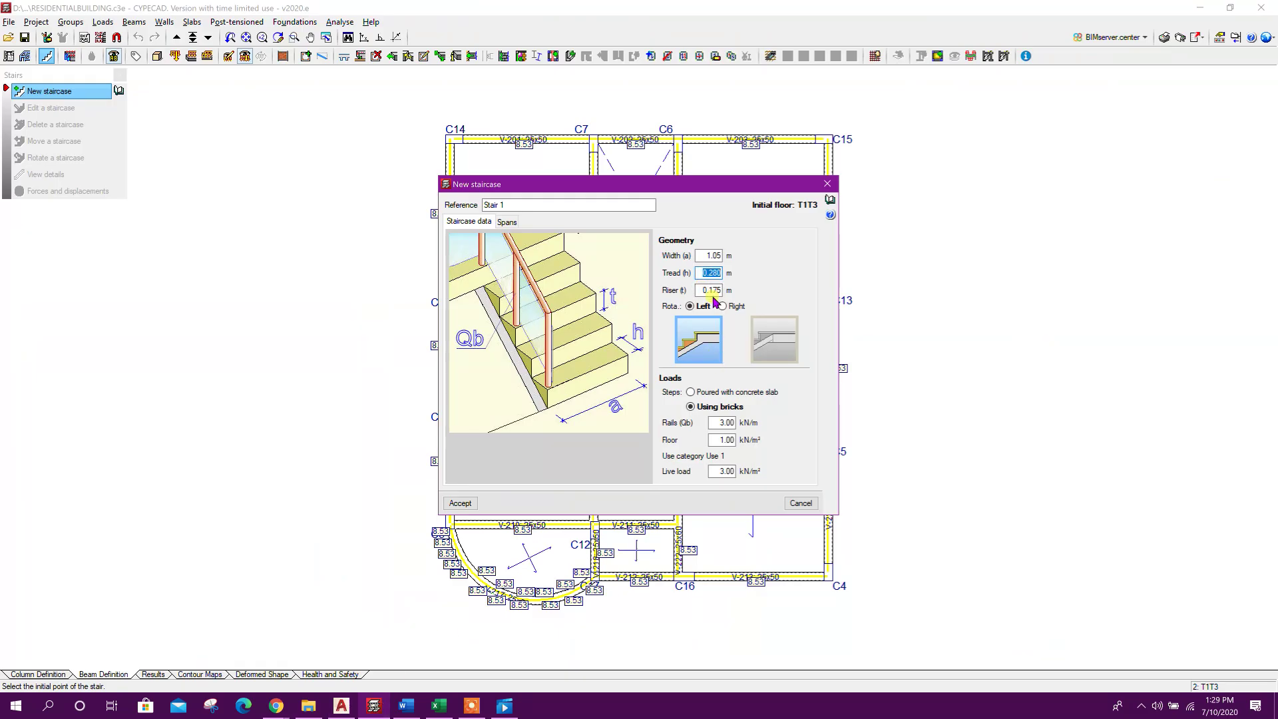
key(BackSpace)
Enter 3.5 in Q10 and 20 in Q11 of the Excel wall load sheet for the riser calculation
click(341, 706)
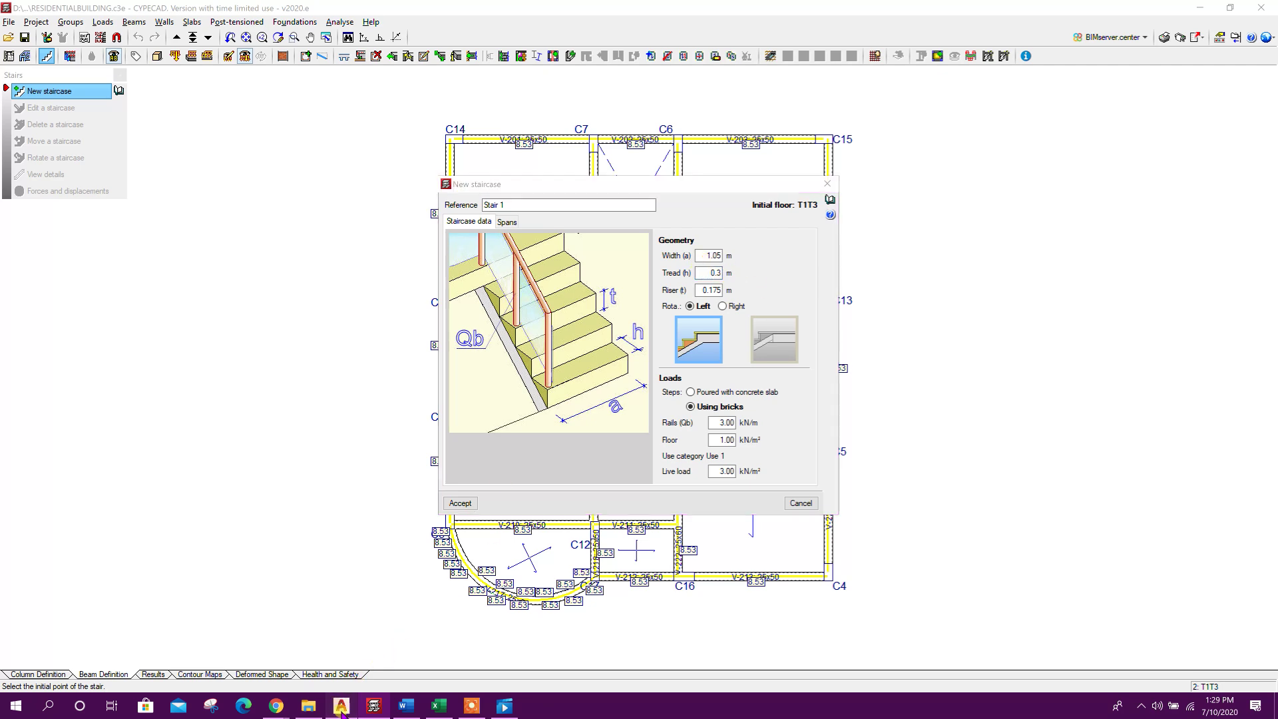
scroll(430, 336, down, 3)
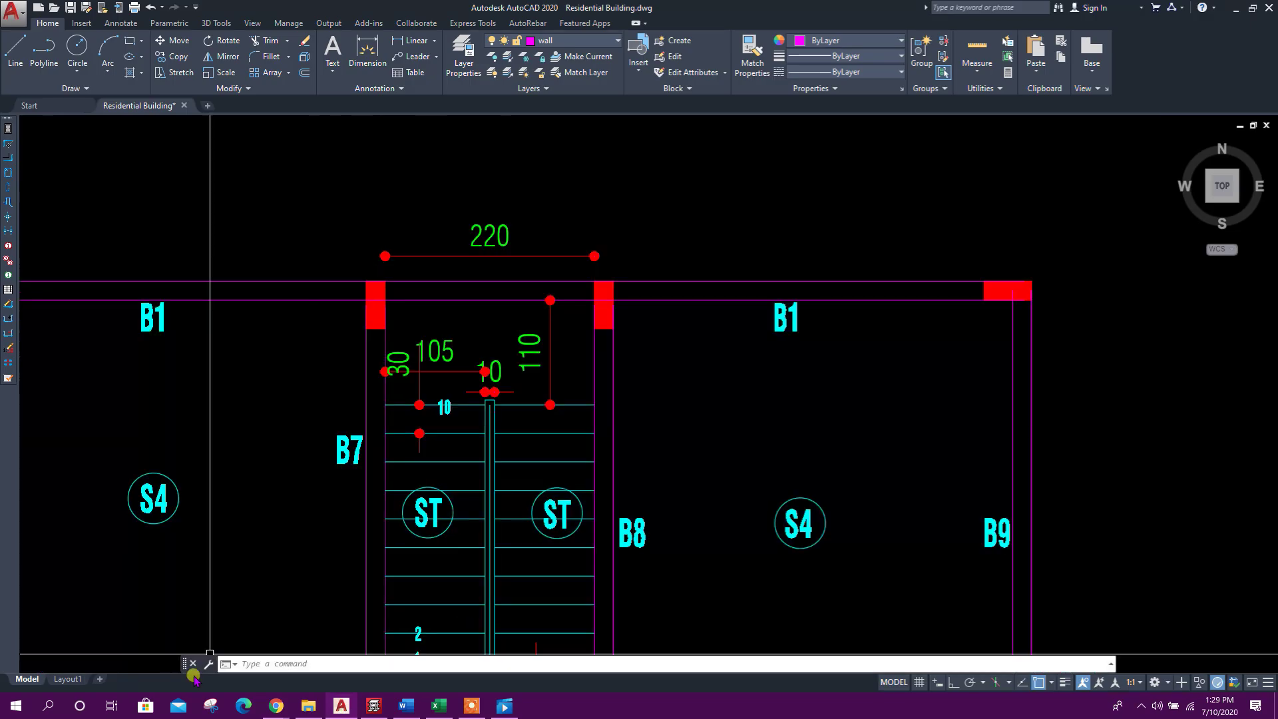
click(438, 706)
click(931, 294)
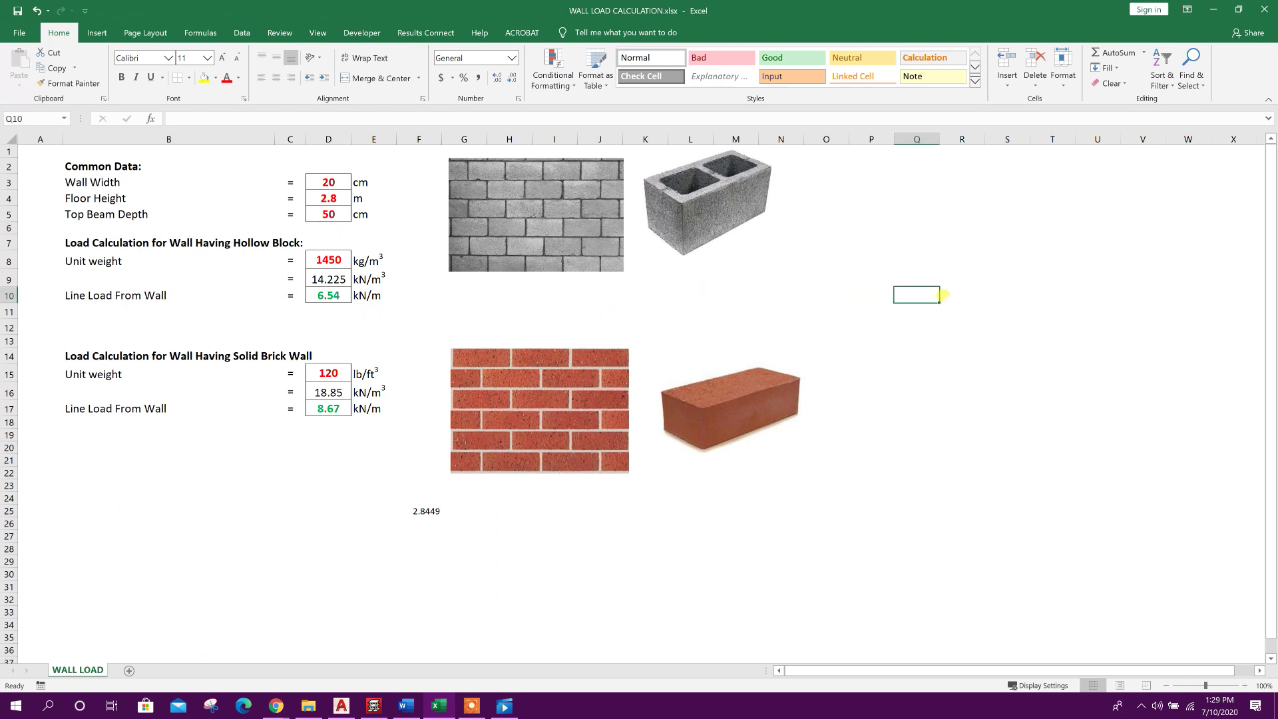
text(3.5)
key(Return)
text(20)
Divide Q10 by Q11 in cell Q12 and compare the result with the staircase riser in CYPECAD
click(922, 326)
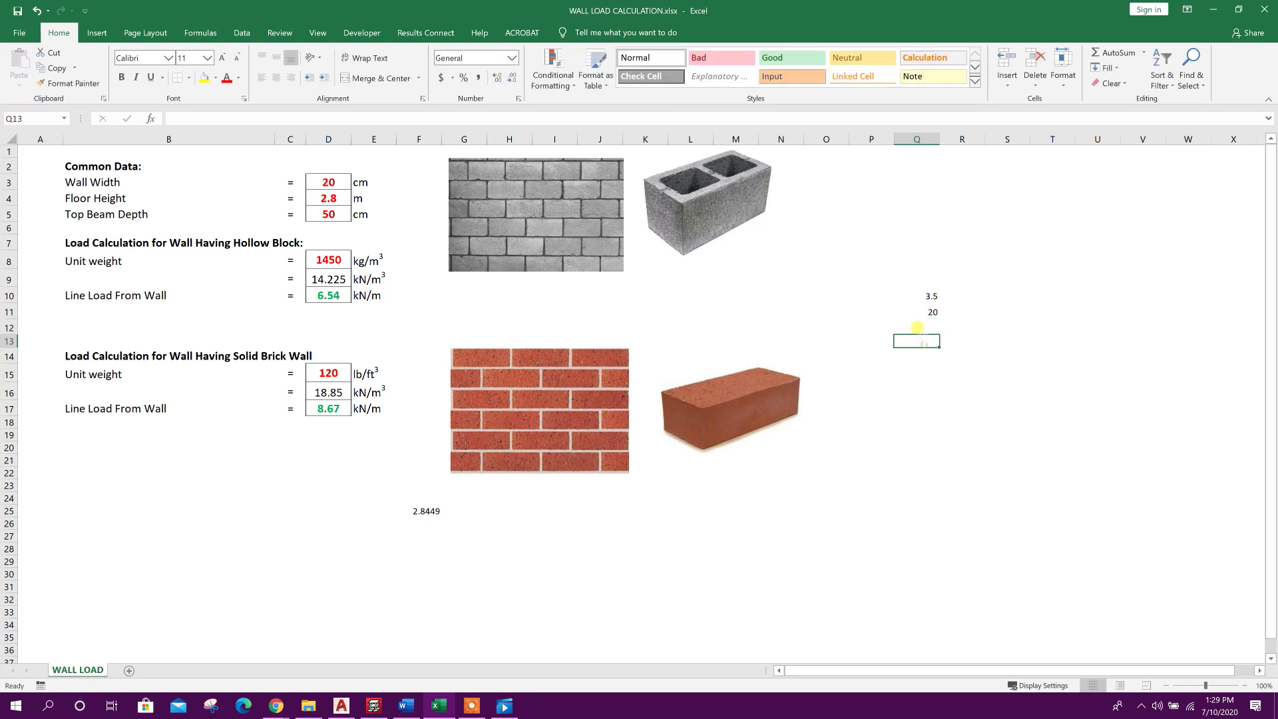
text(=)
click(929, 295)
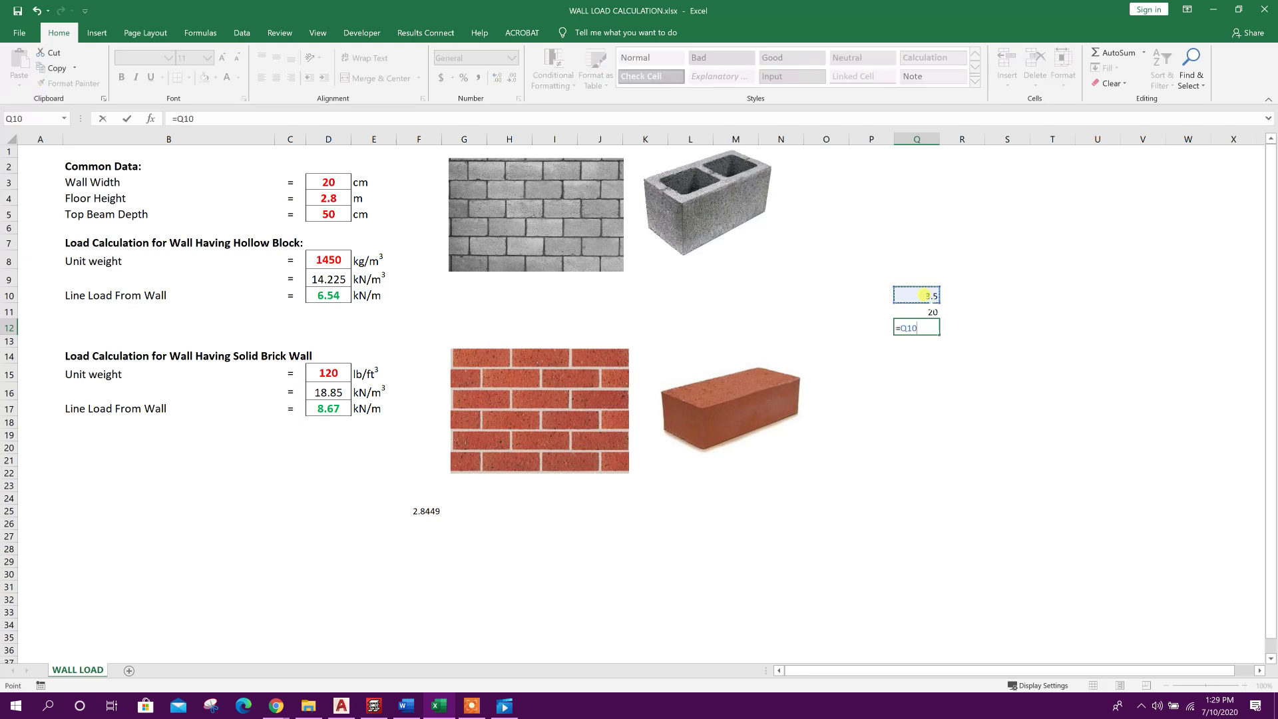
click(920, 309)
key(Return)
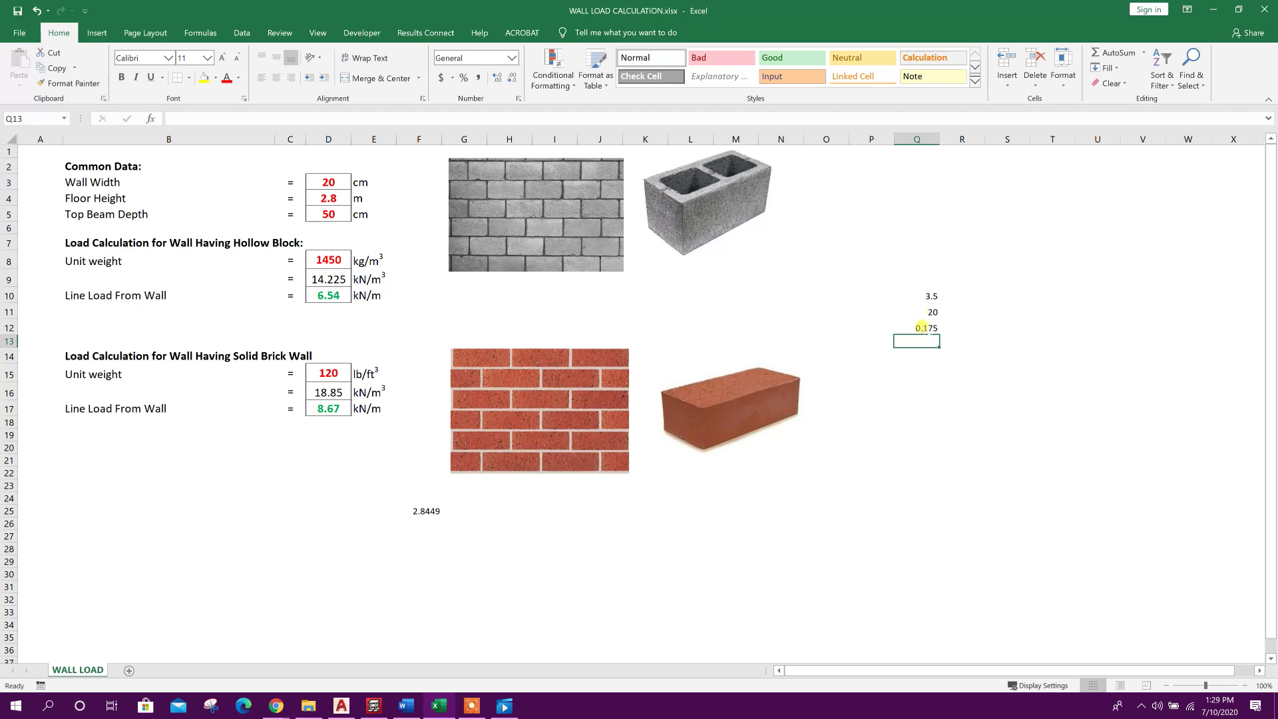
click(917, 327)
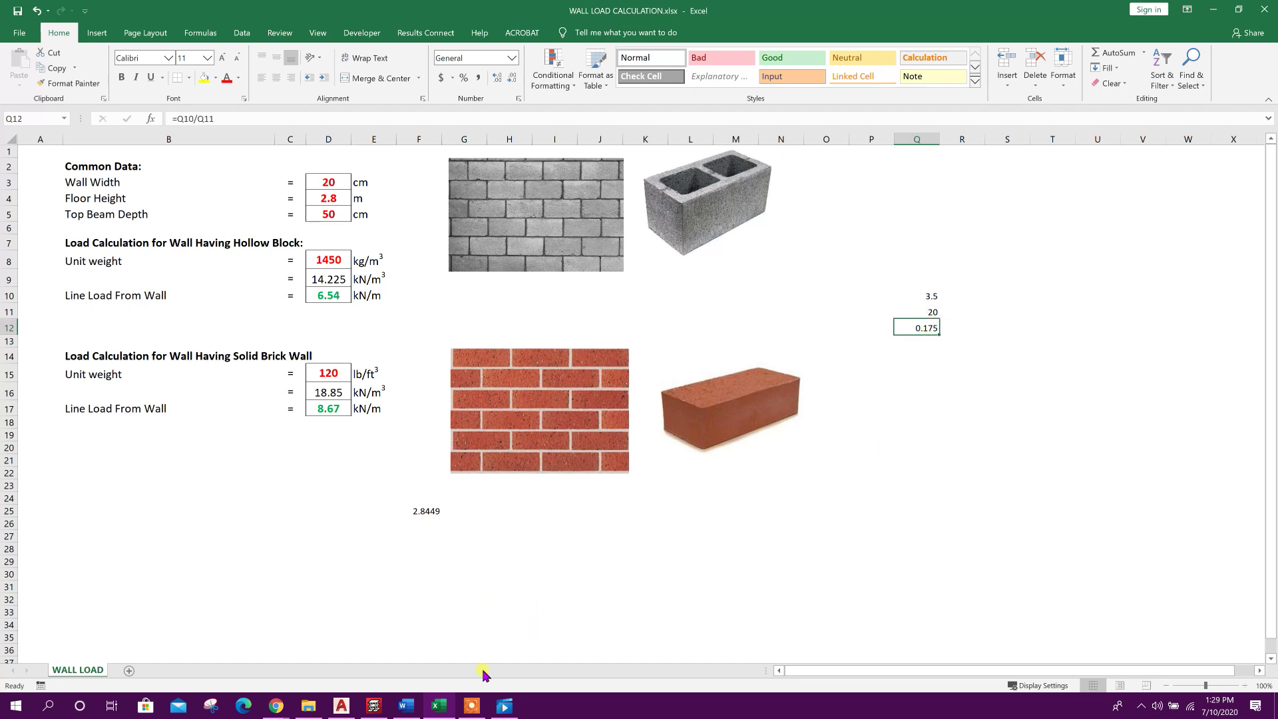
click(373, 706)
click(719, 290)
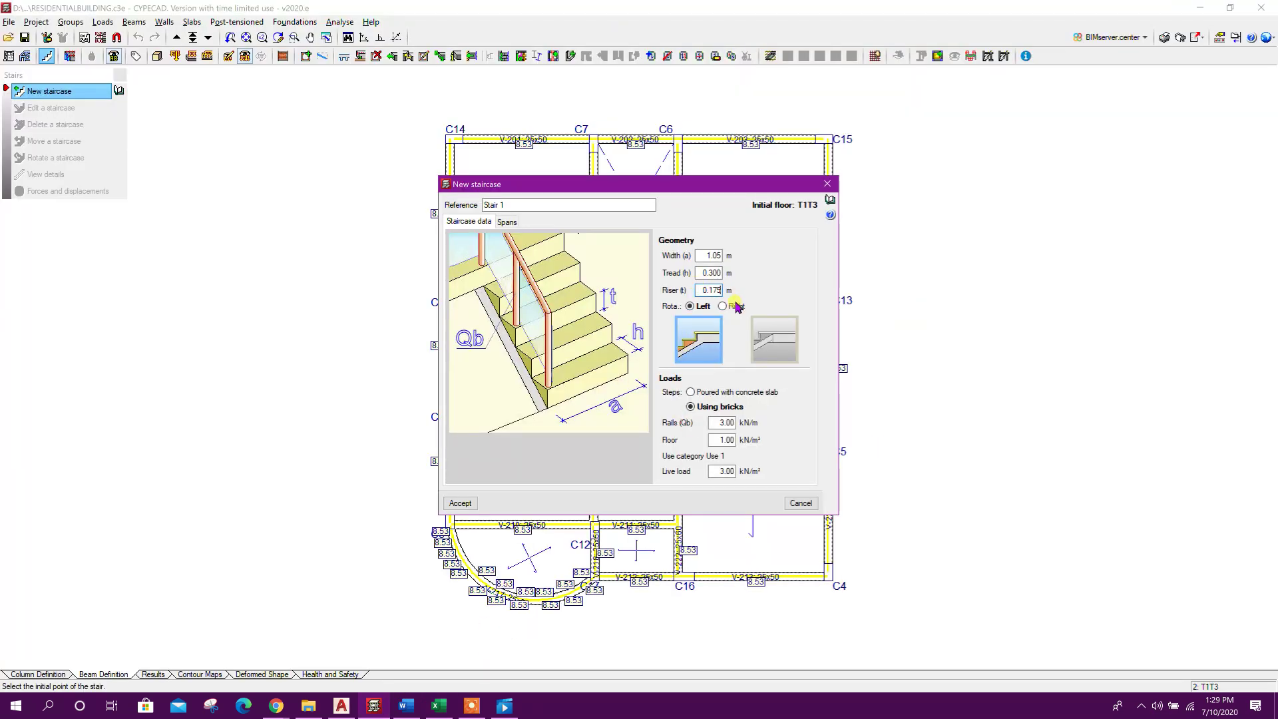
Examine the stair flights, step numbering and landing in the AutoCAD structural plan
click(341, 705)
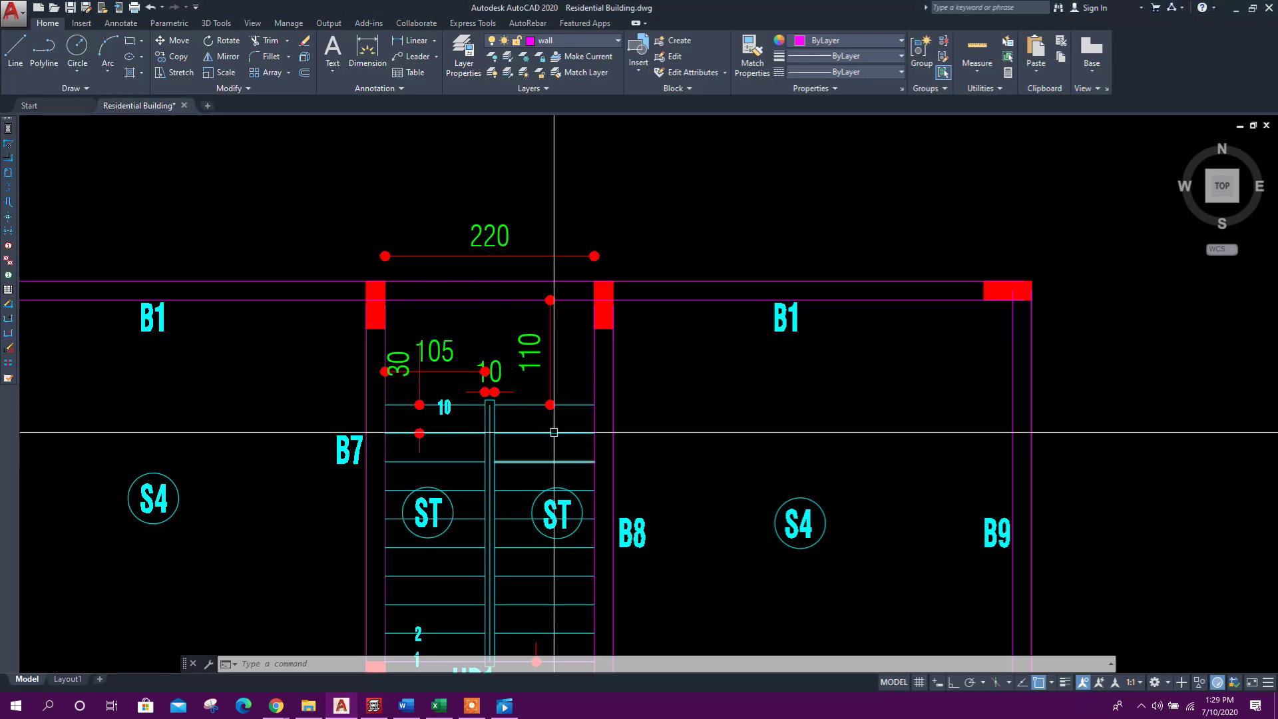
scroll(531, 416, up, 4)
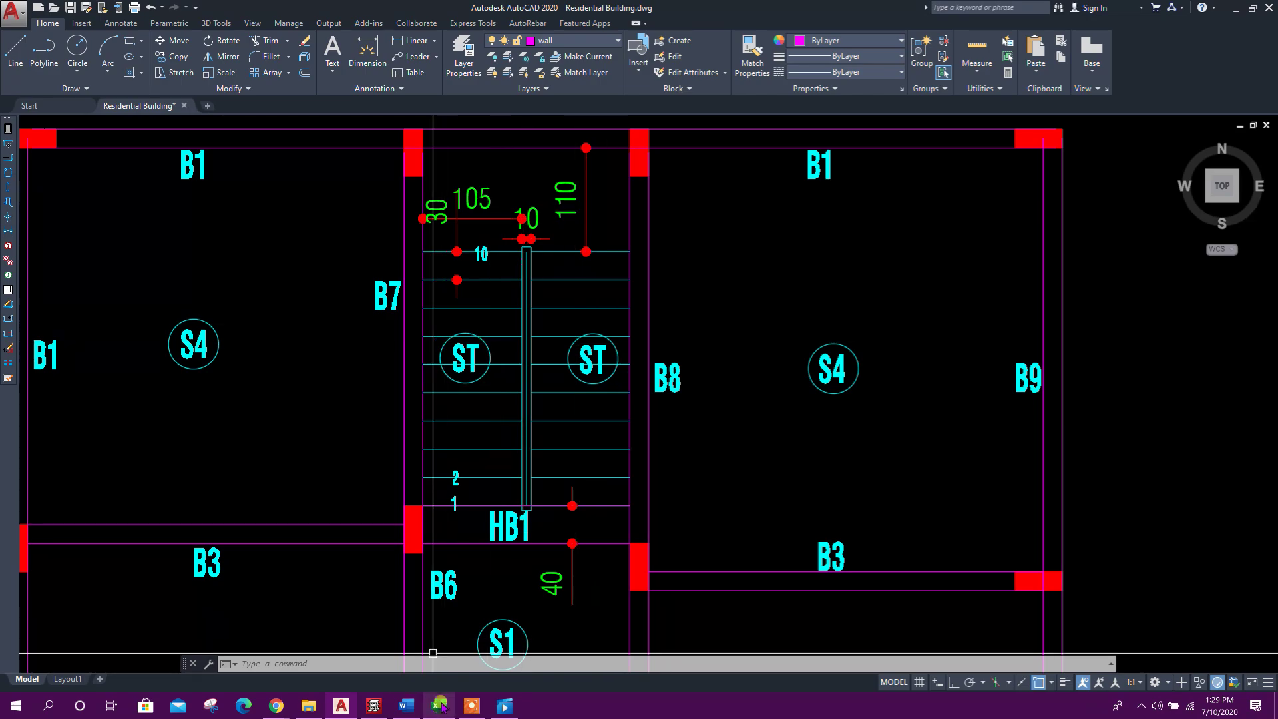
click(374, 706)
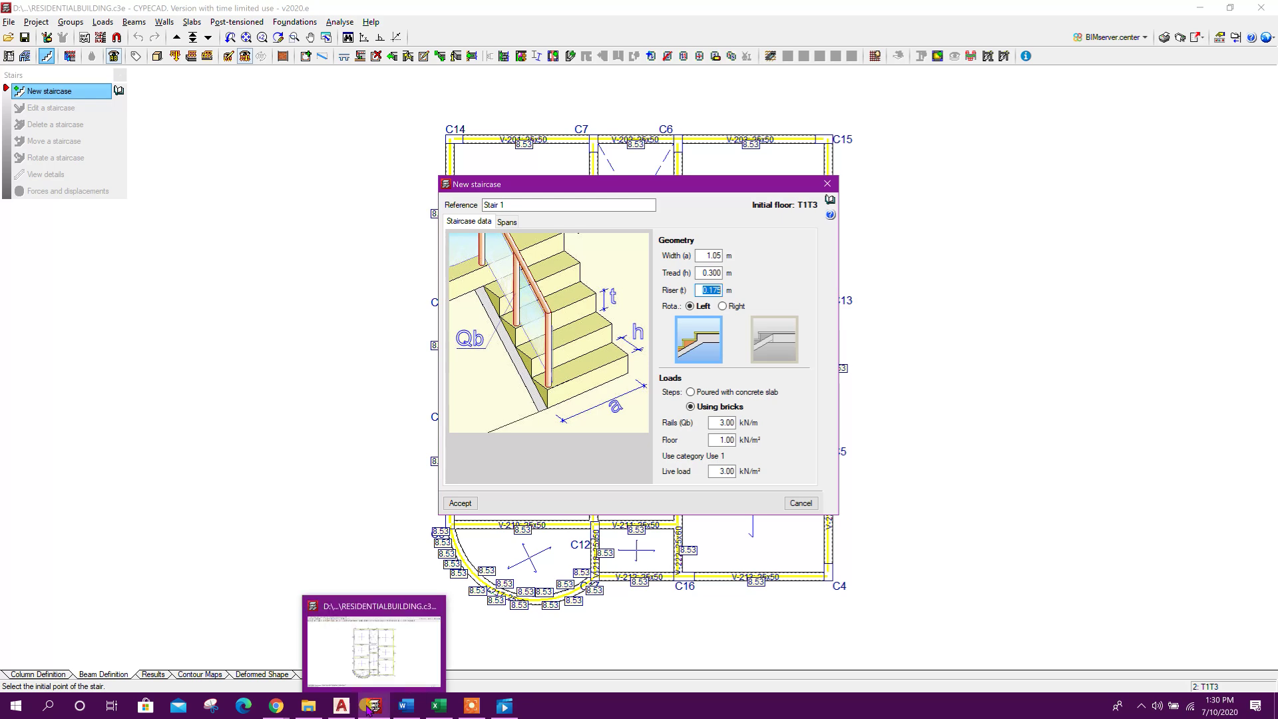
click(345, 707)
scroll(544, 463, down, 8)
scroll(566, 462, up, 6)
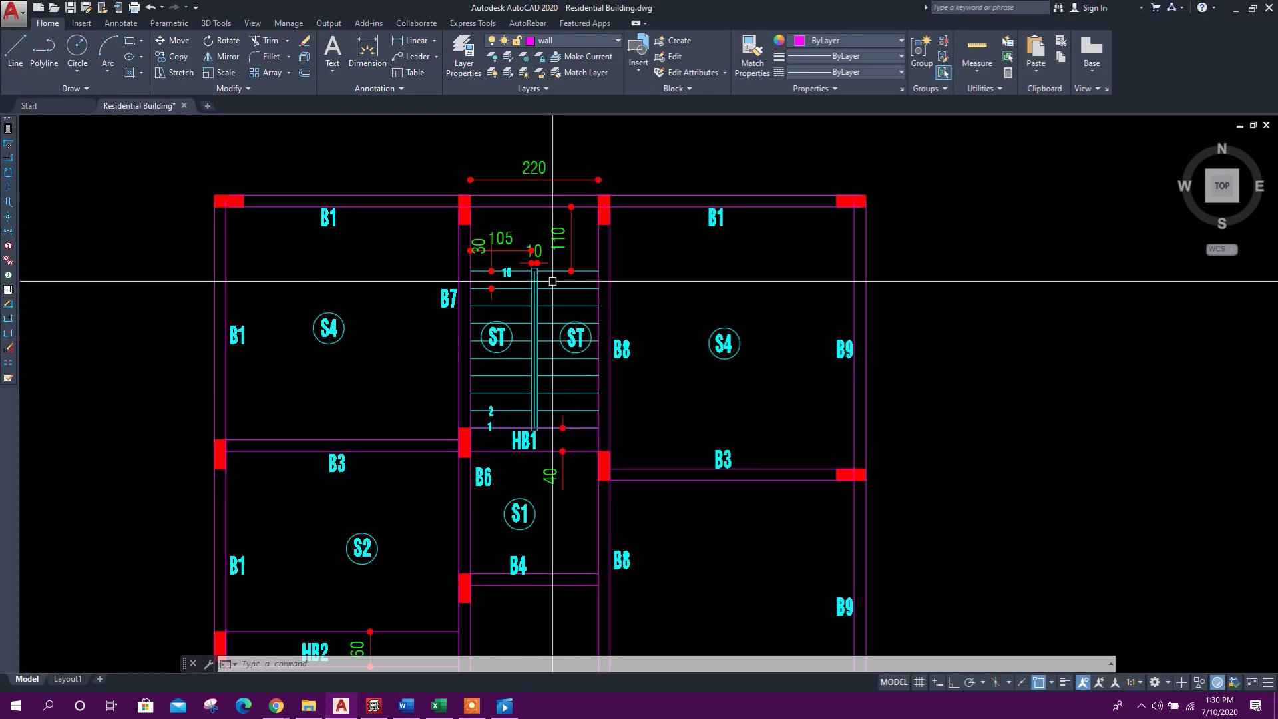
Check the UP and DN flight directions in the first, second and third floor architectural plan to determine the stair's rotation
scroll(627, 435, down, 10)
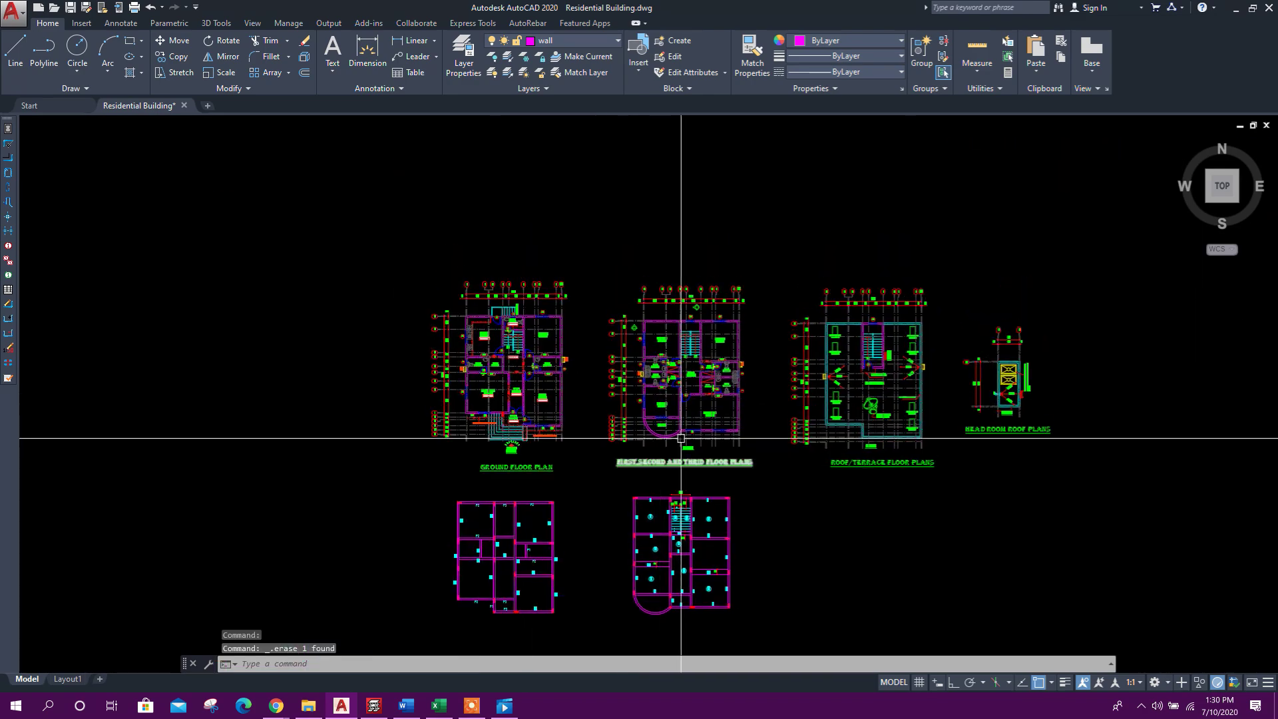
scroll(665, 433, up, 8)
scroll(310, 374, up, 4)
scroll(312, 397, down, 4)
scroll(325, 417, up, 2)
middle_drag(784, 434, 311, 488)
scroll(559, 472, up, 5)
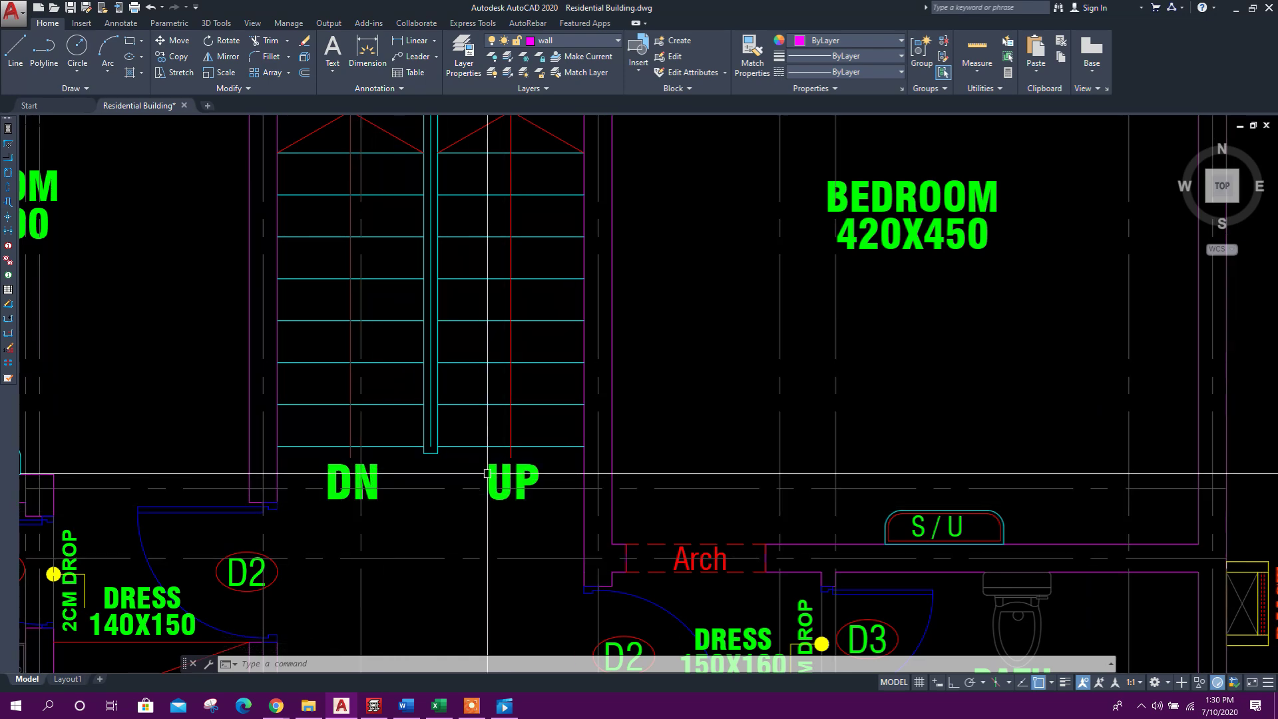
middle_drag(508, 284, 559, 349)
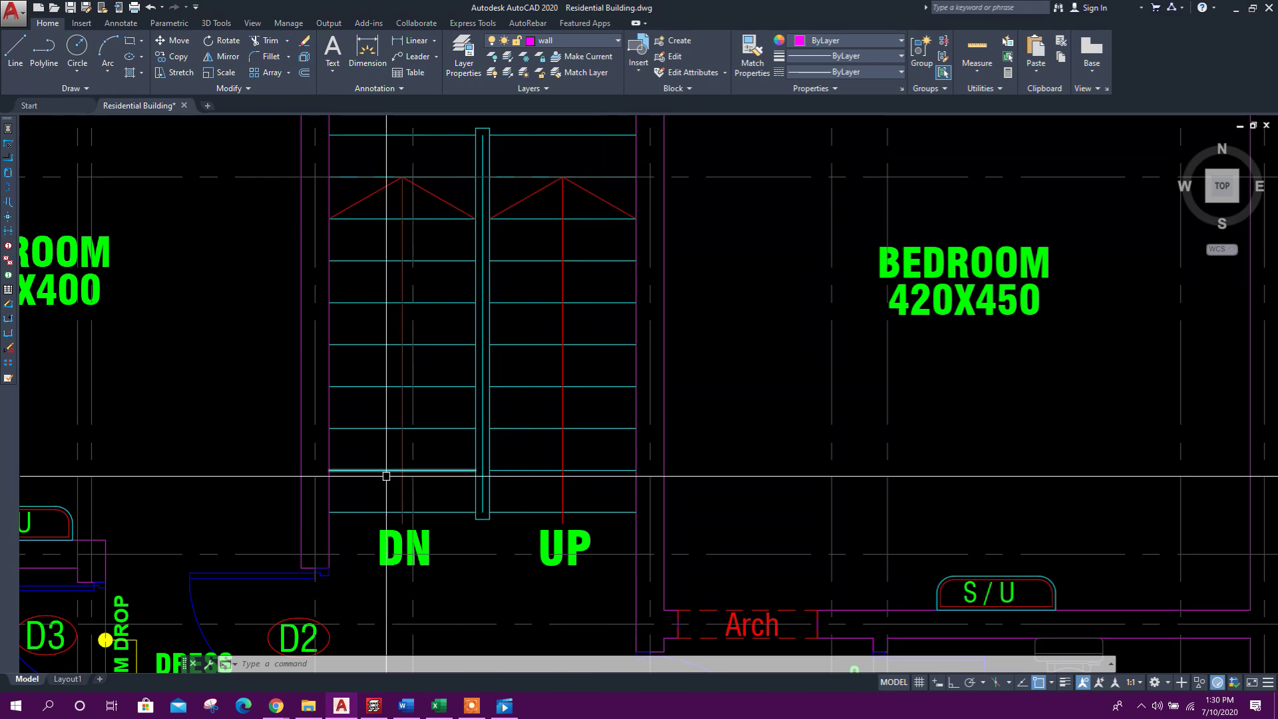
scroll(399, 466, down, 8)
scroll(492, 425, up, 10)
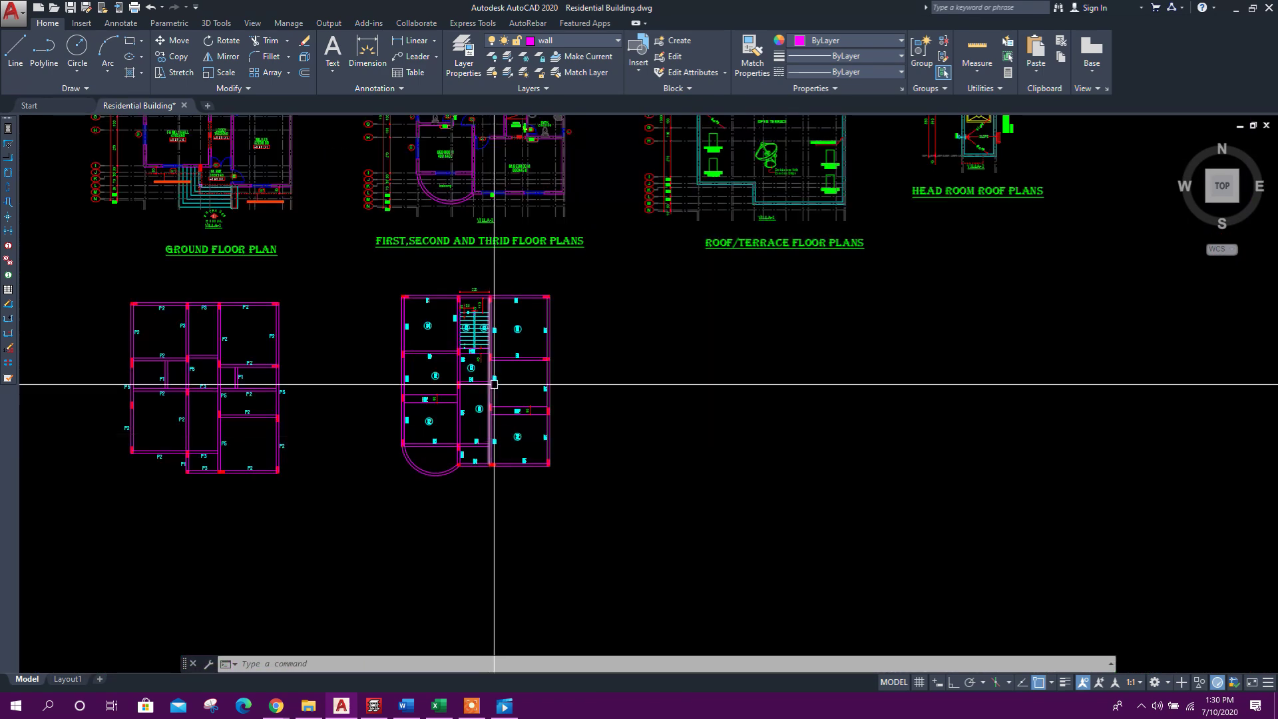
Set the CYPECAD staircase to right rotation, steps poured with the concrete slab, and the last step on the inclined span
click(376, 707)
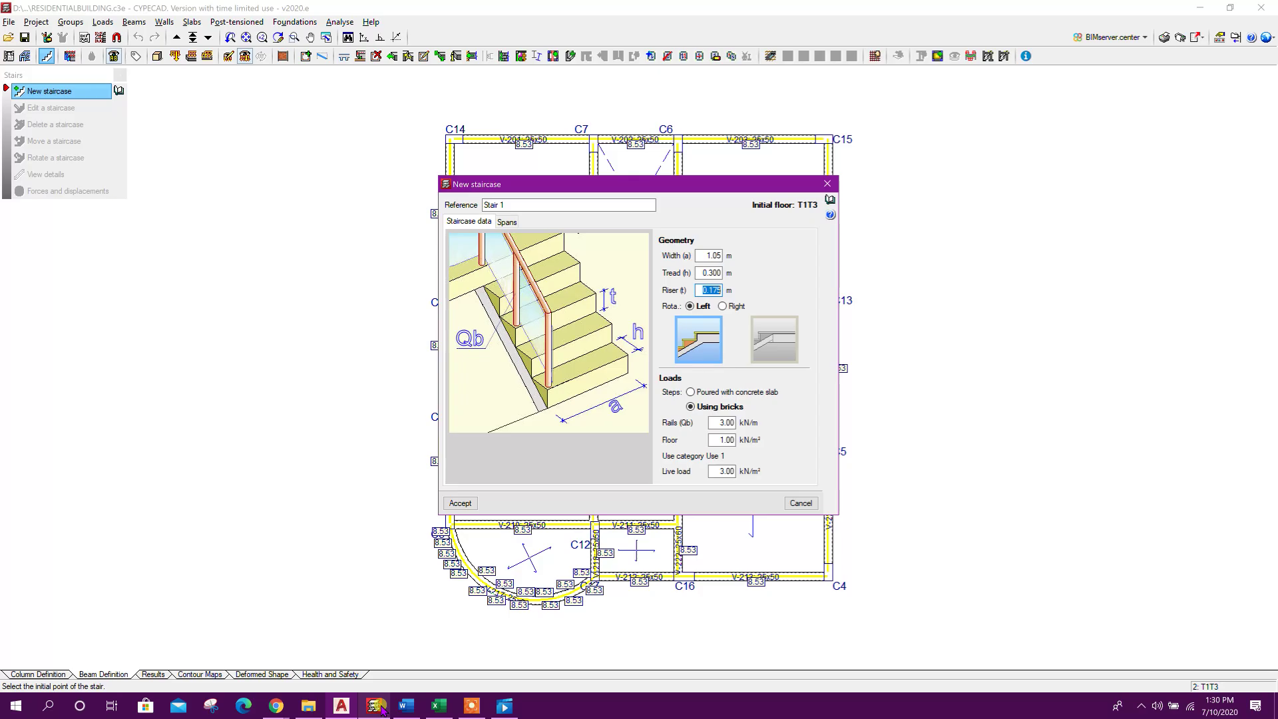
click(737, 307)
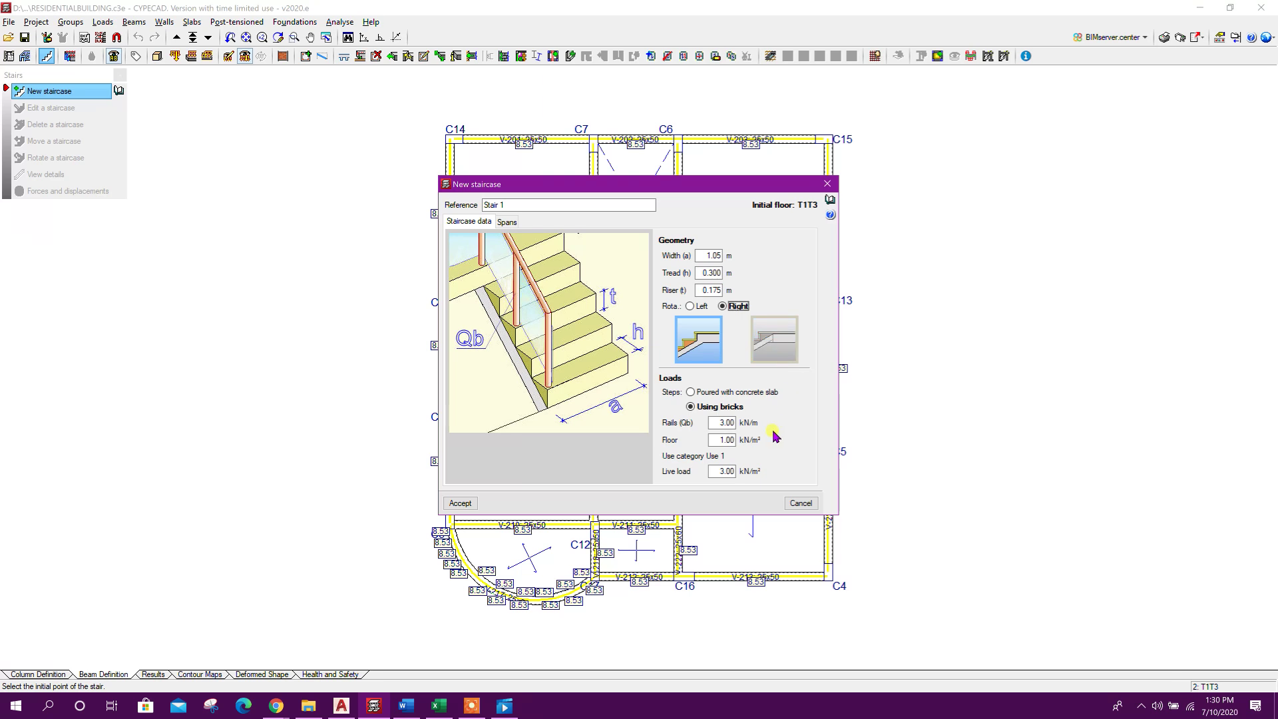
click(728, 393)
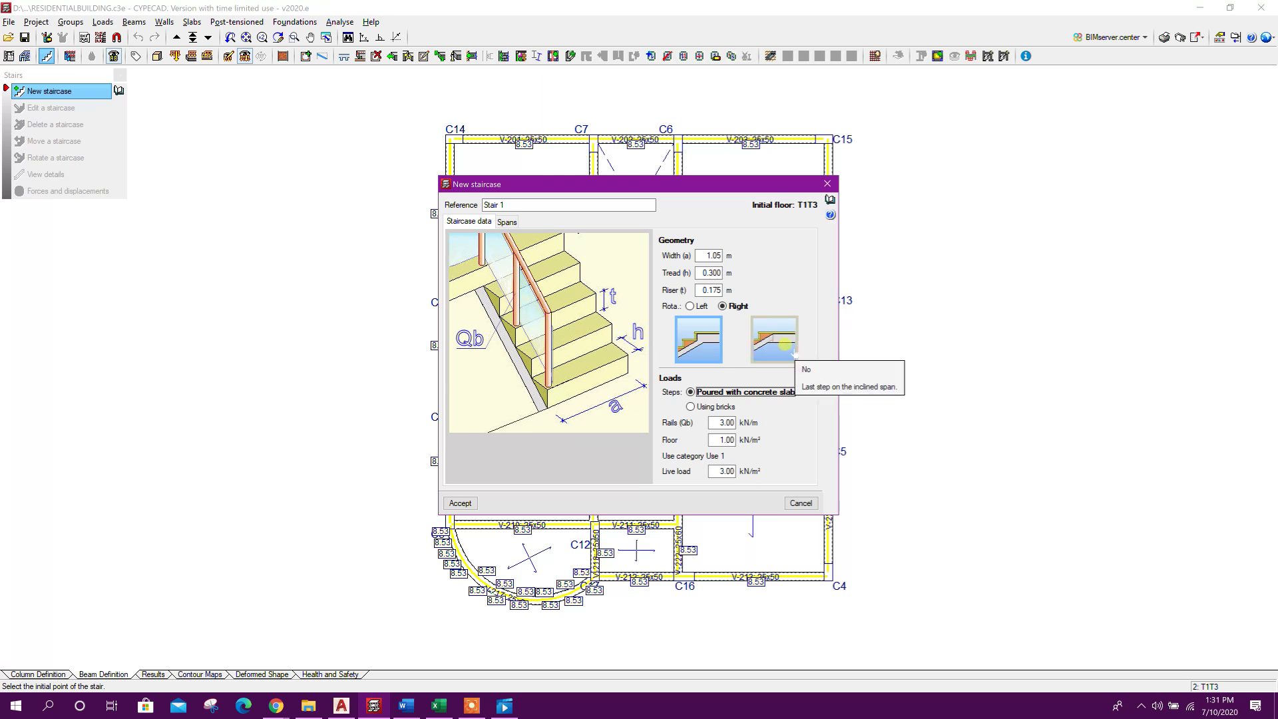
click(762, 346)
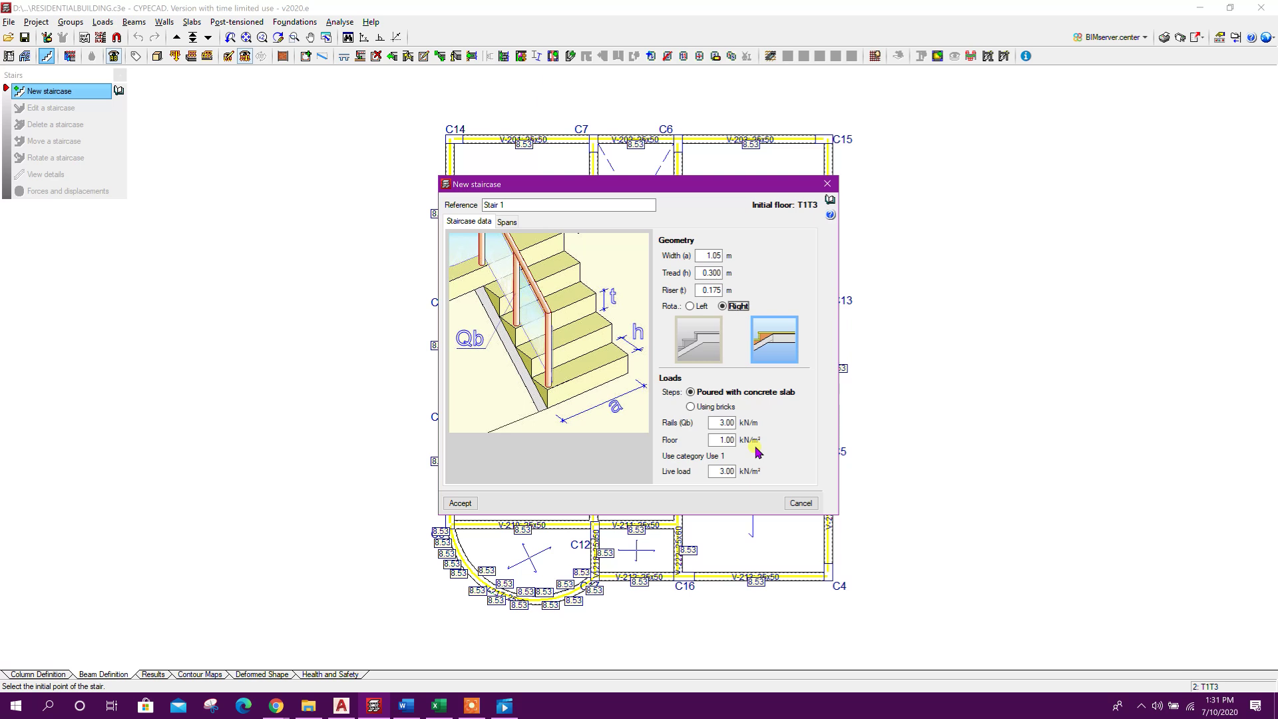
Review the staircase's rail, floor and live load values
click(716, 421)
drag(722, 423, 785, 431)
drag(713, 440, 811, 444)
click(719, 471)
drag(719, 473, 799, 485)
click(723, 444)
click(719, 471)
Add a flight to the staircase and create its stair type S20, with a flat slab depth of 0.2 m
click(506, 222)
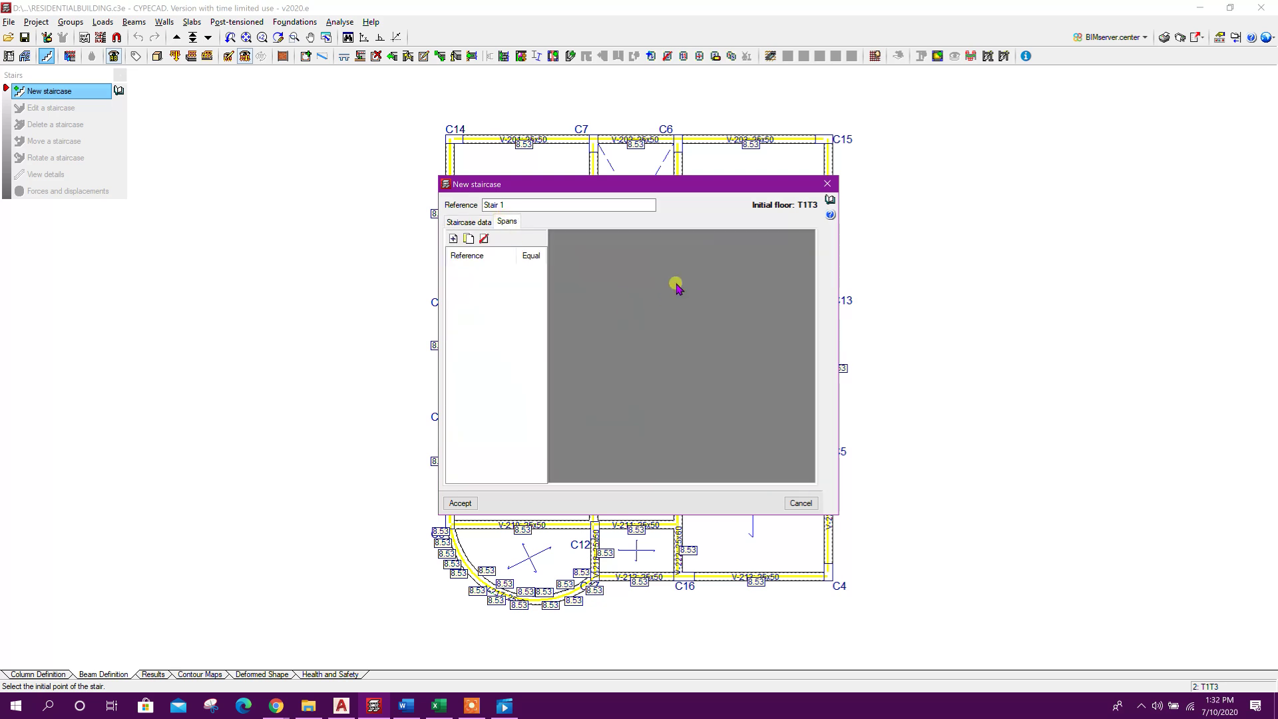
click(453, 240)
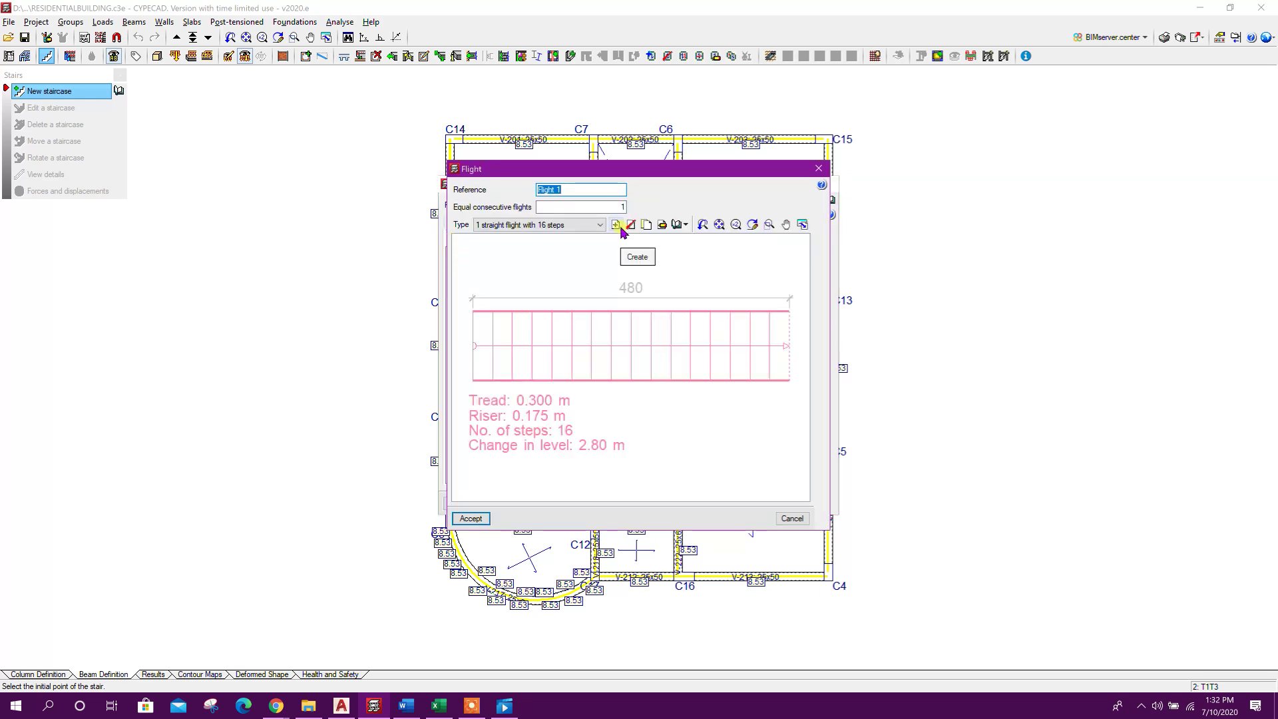
click(616, 225)
click(437, 144)
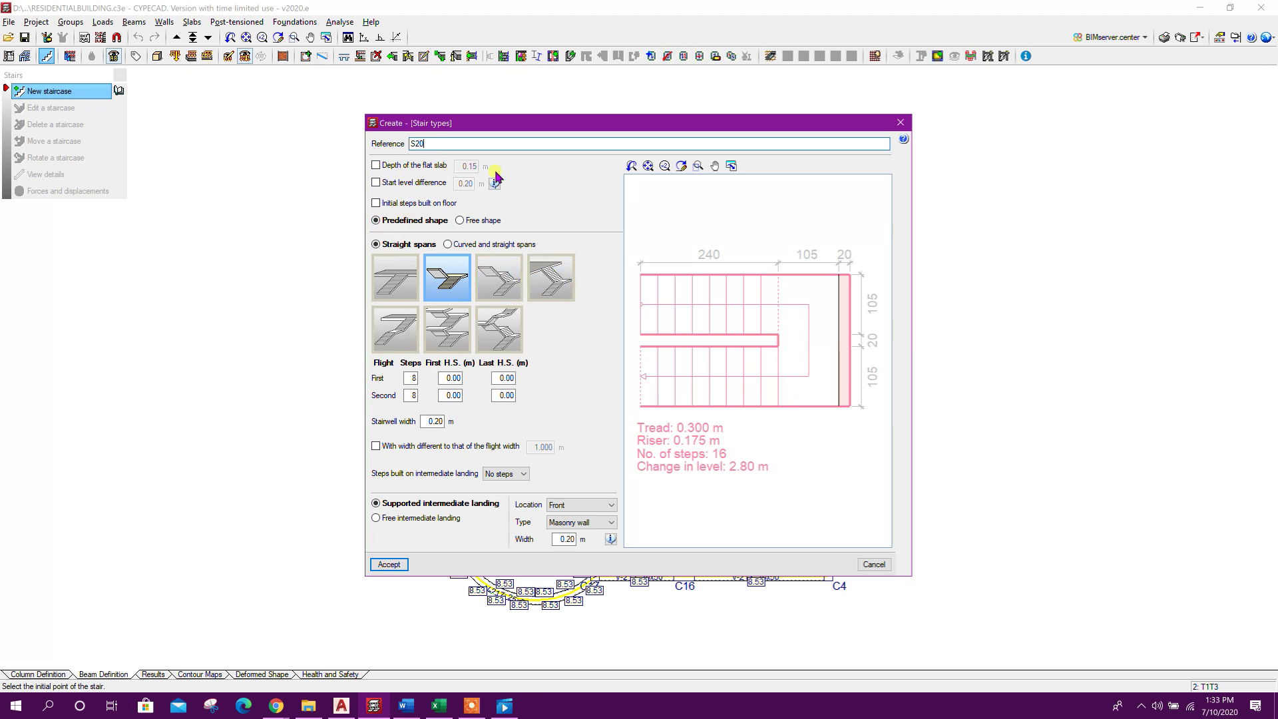
click(414, 171)
double_click(468, 166)
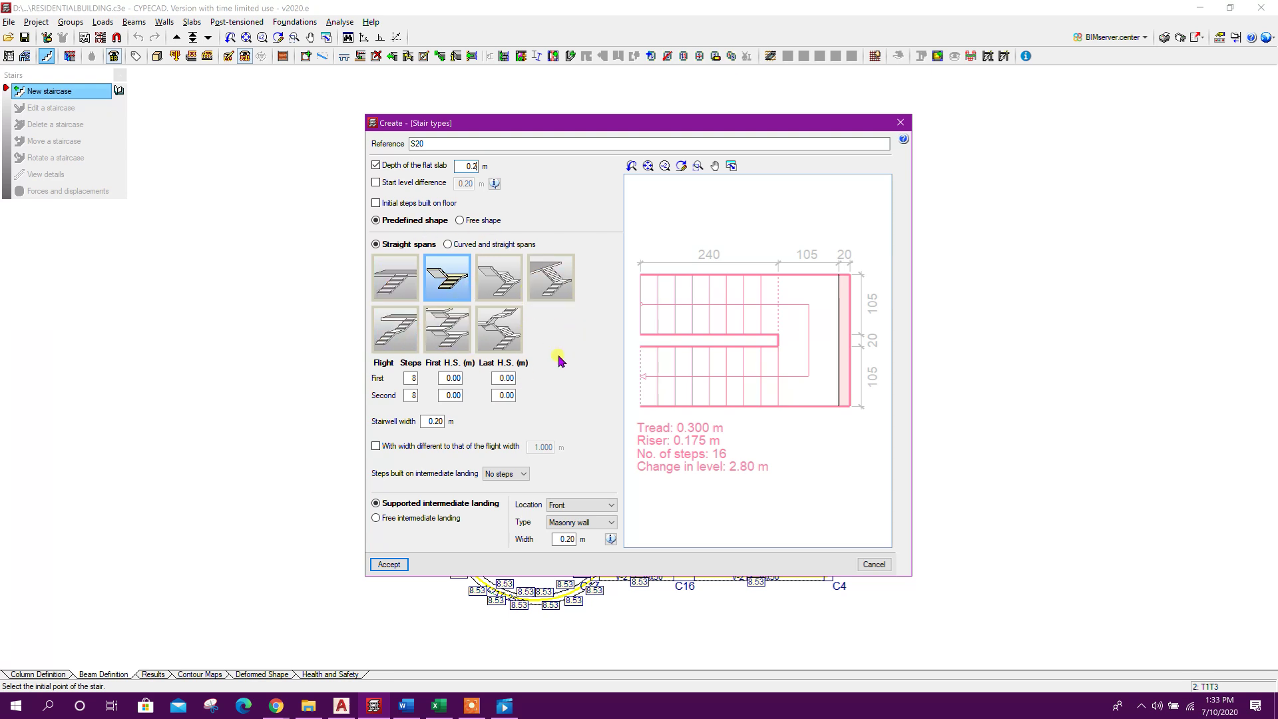
Set the first and second flights to 10 steps each and the stairwell width to 0.1 m
drag(408, 377, 428, 381)
click(410, 395)
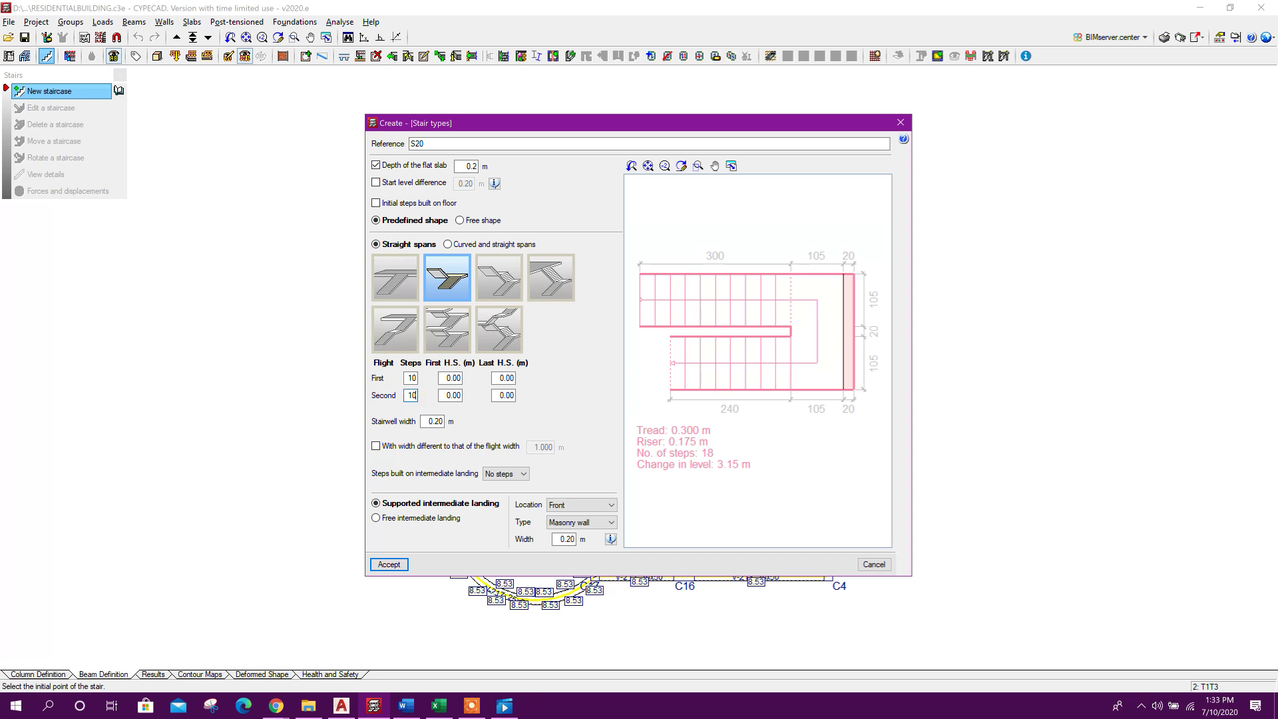
click(412, 378)
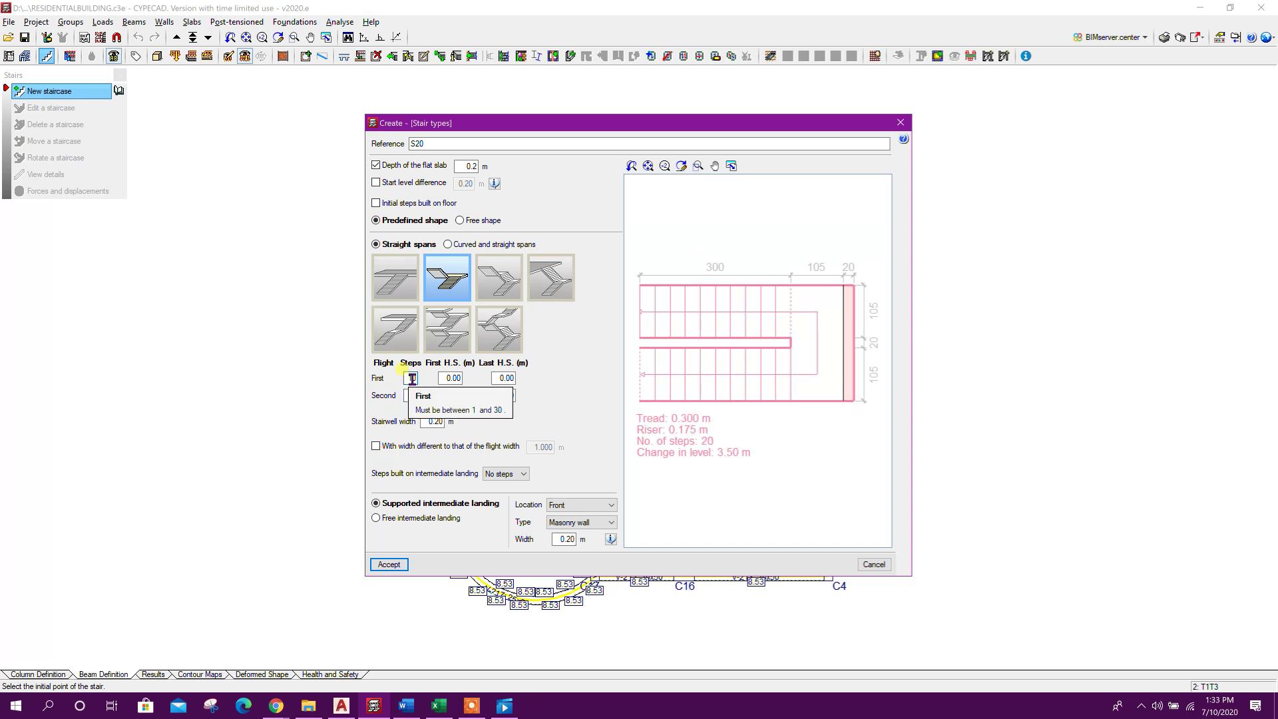
click(426, 422)
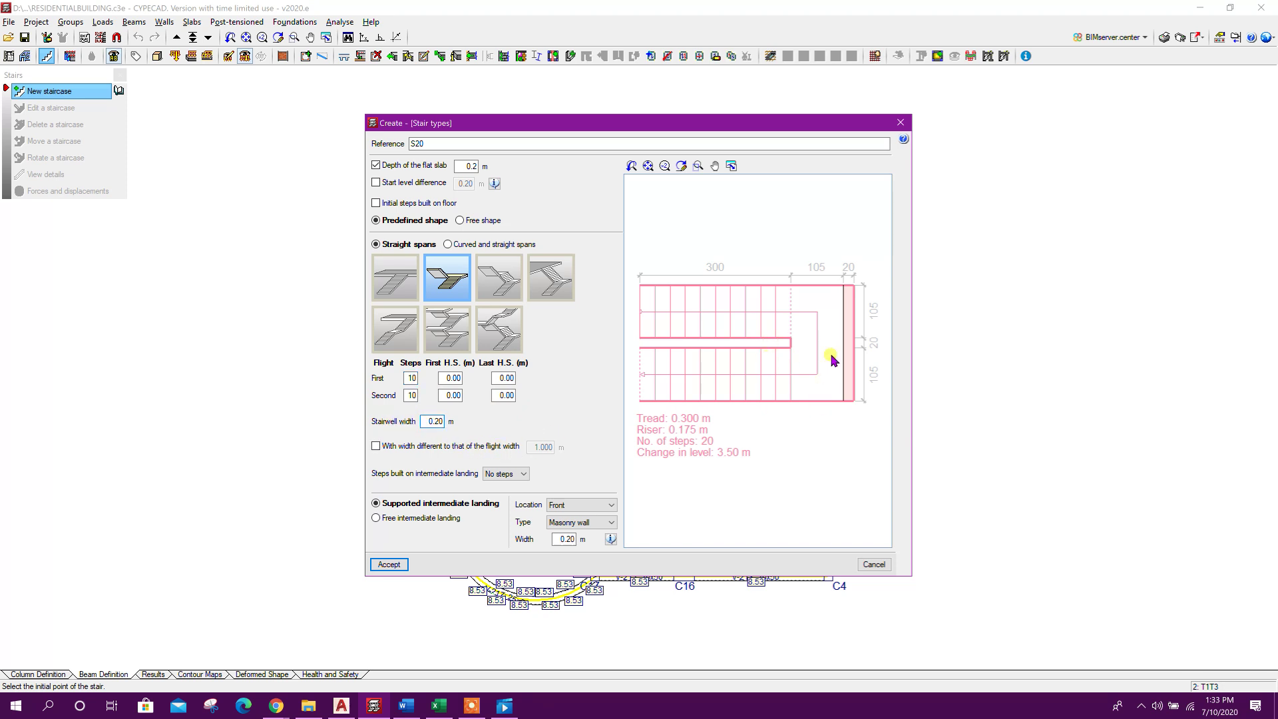
drag(422, 419, 470, 434)
Keep the intermediate landing without steps and support it at the front with connectors
click(505, 473)
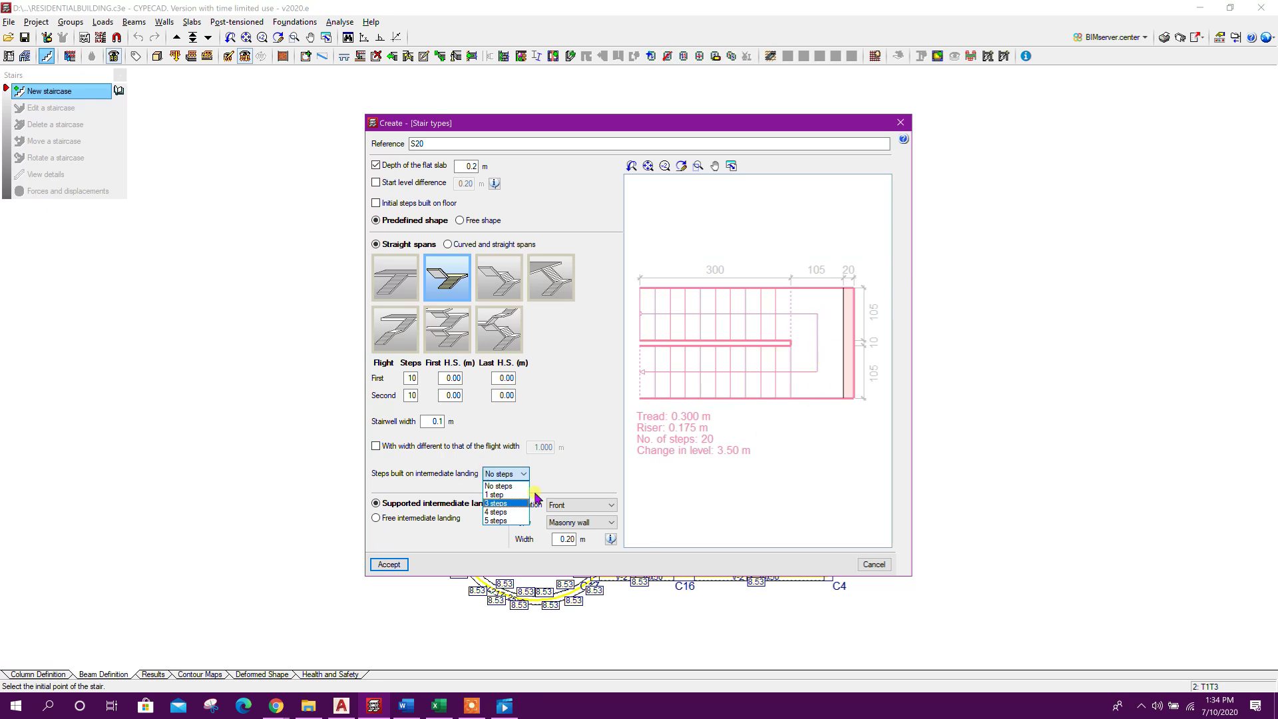
click(566, 464)
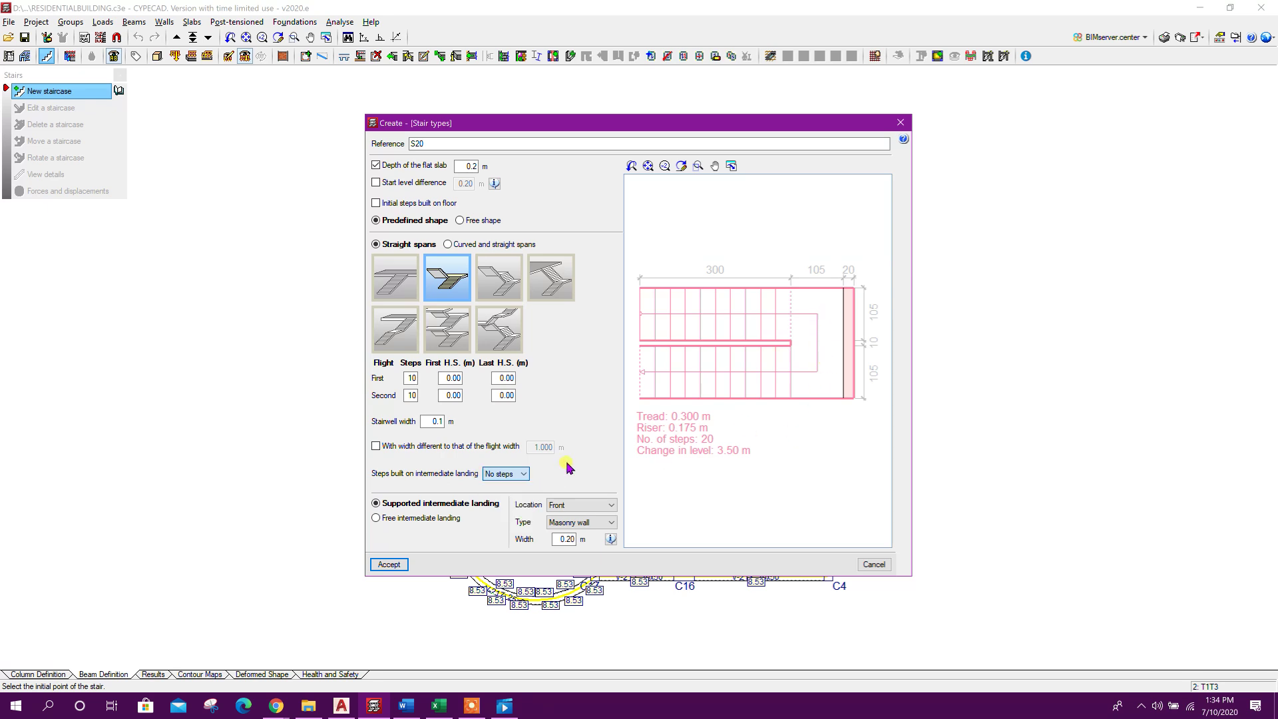
click(585, 506)
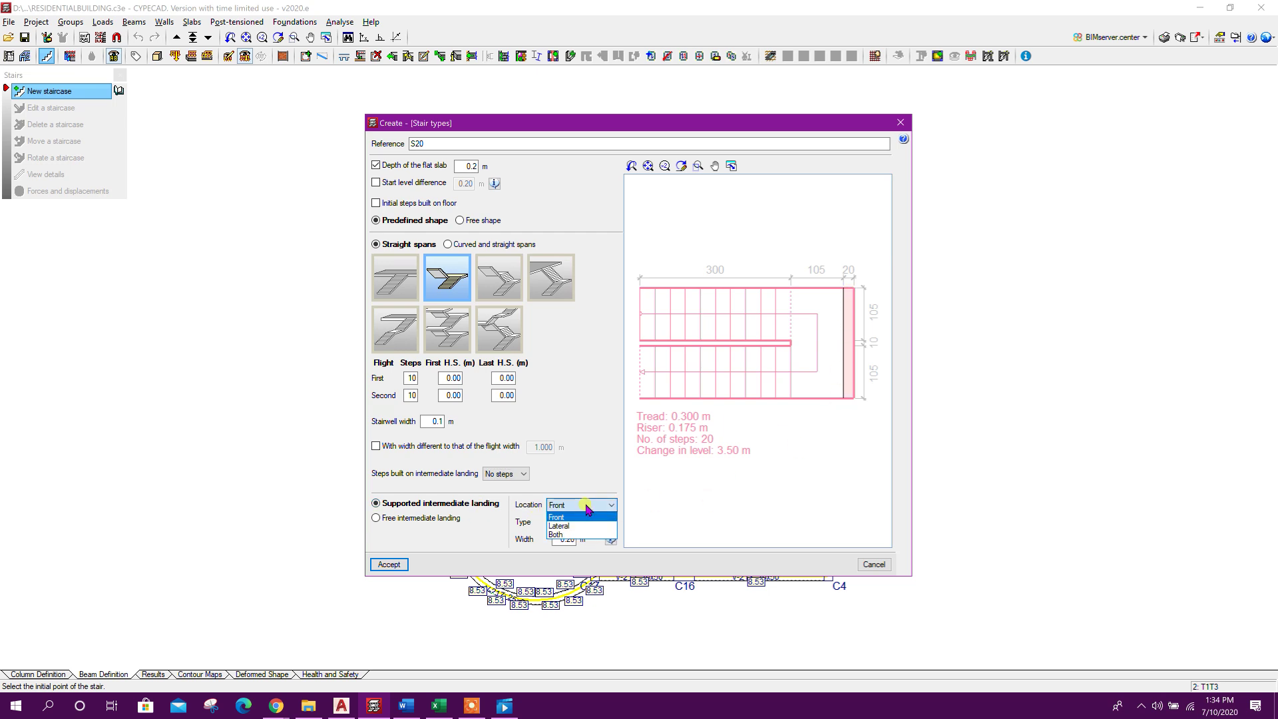
click(585, 510)
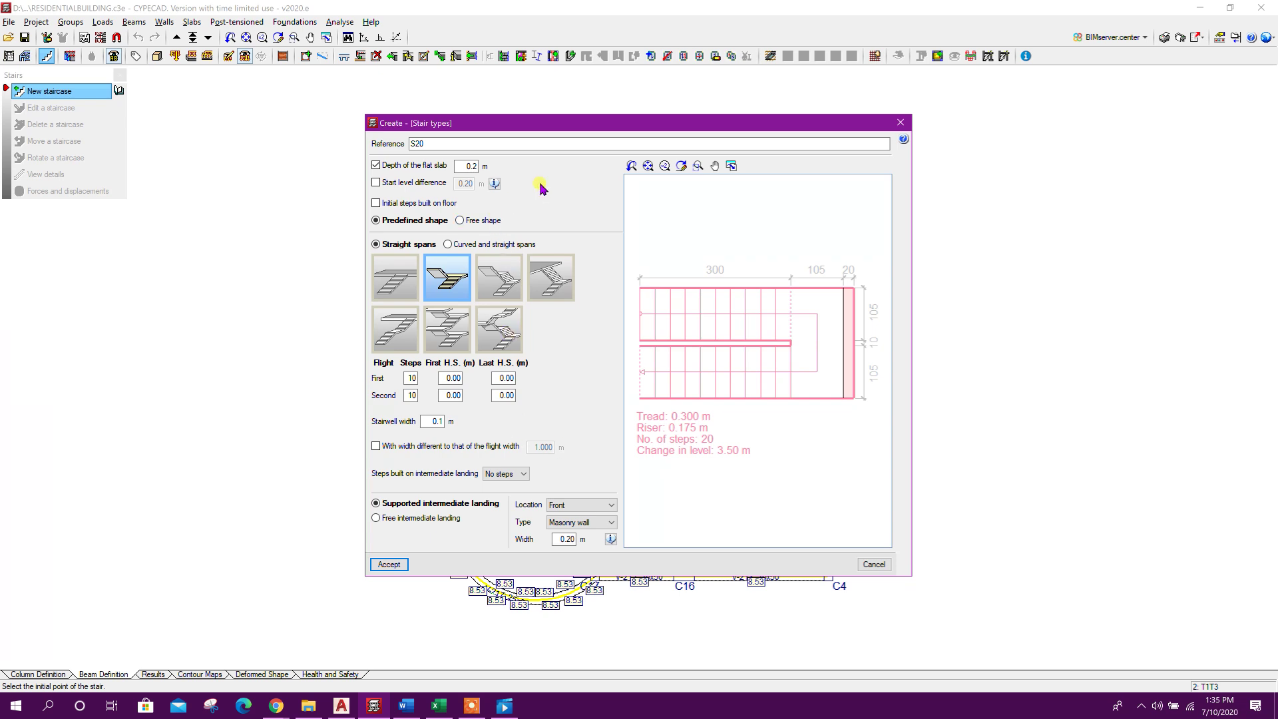
drag(407, 123, 446, 123)
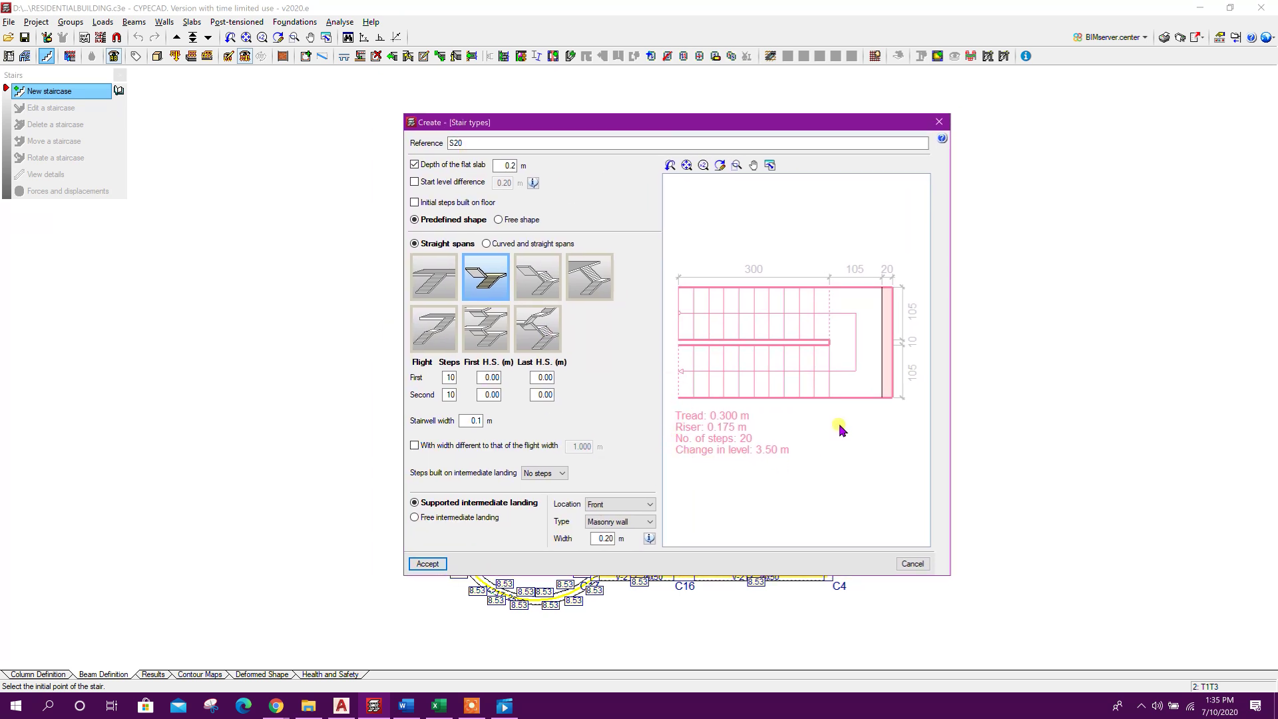
click(621, 522)
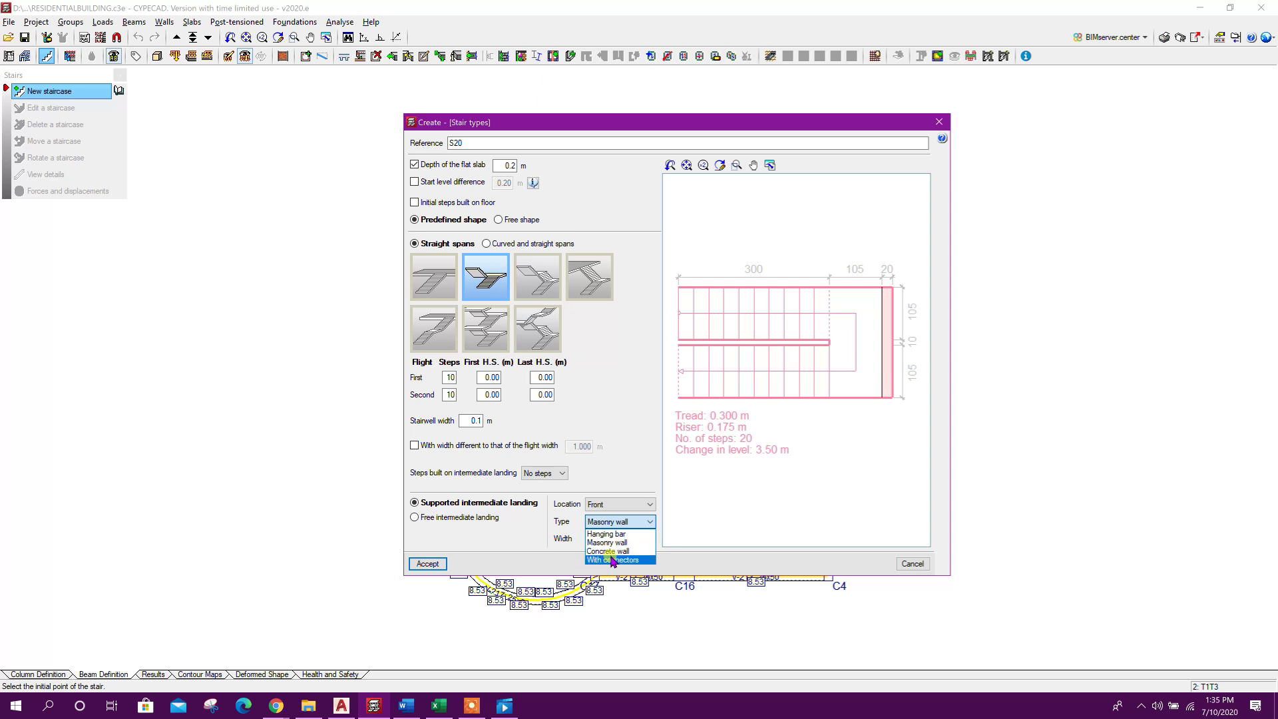
click(620, 561)
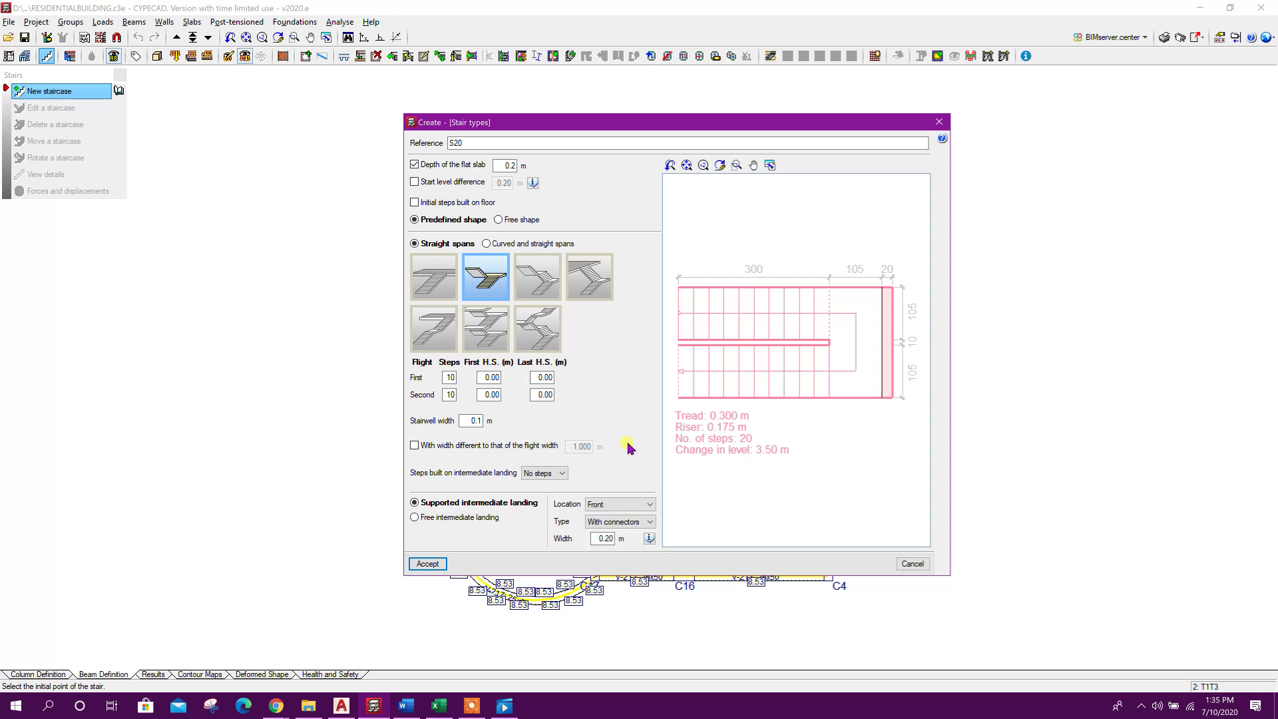
Set the width of the intermediate landing's support to 0.25 m
double_click(600, 538)
text(0)
click(486, 378)
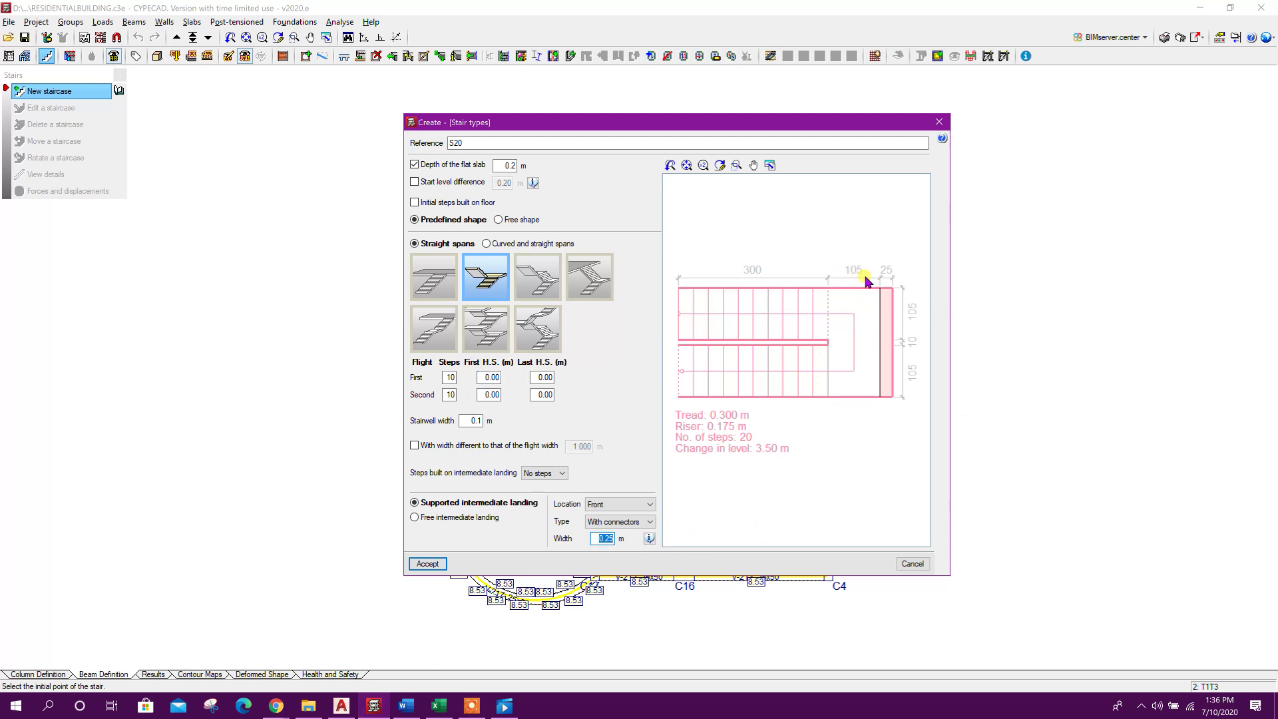
Switch to AutoCAD and add a linear dimension across the beam along the stair landing's outer edge
click(341, 705)
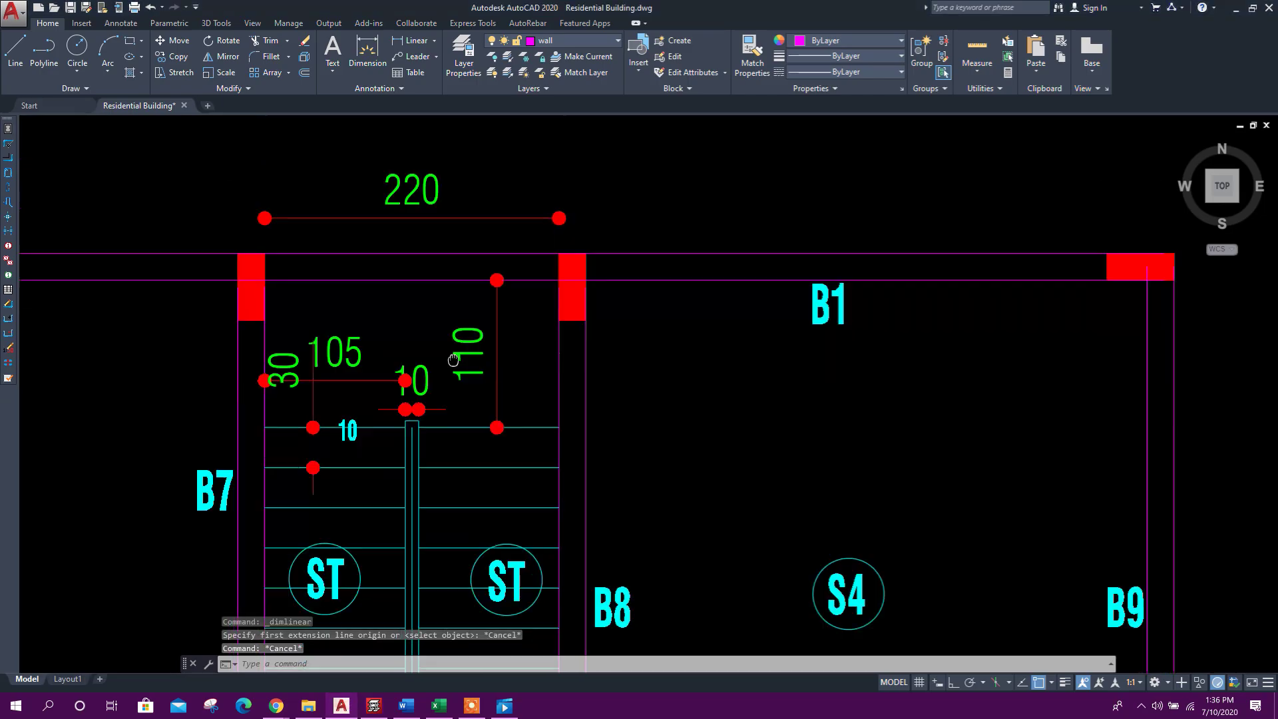
middle_drag(453, 360, 455, 374)
click(411, 44)
scroll(526, 308, up, 2)
click(524, 287)
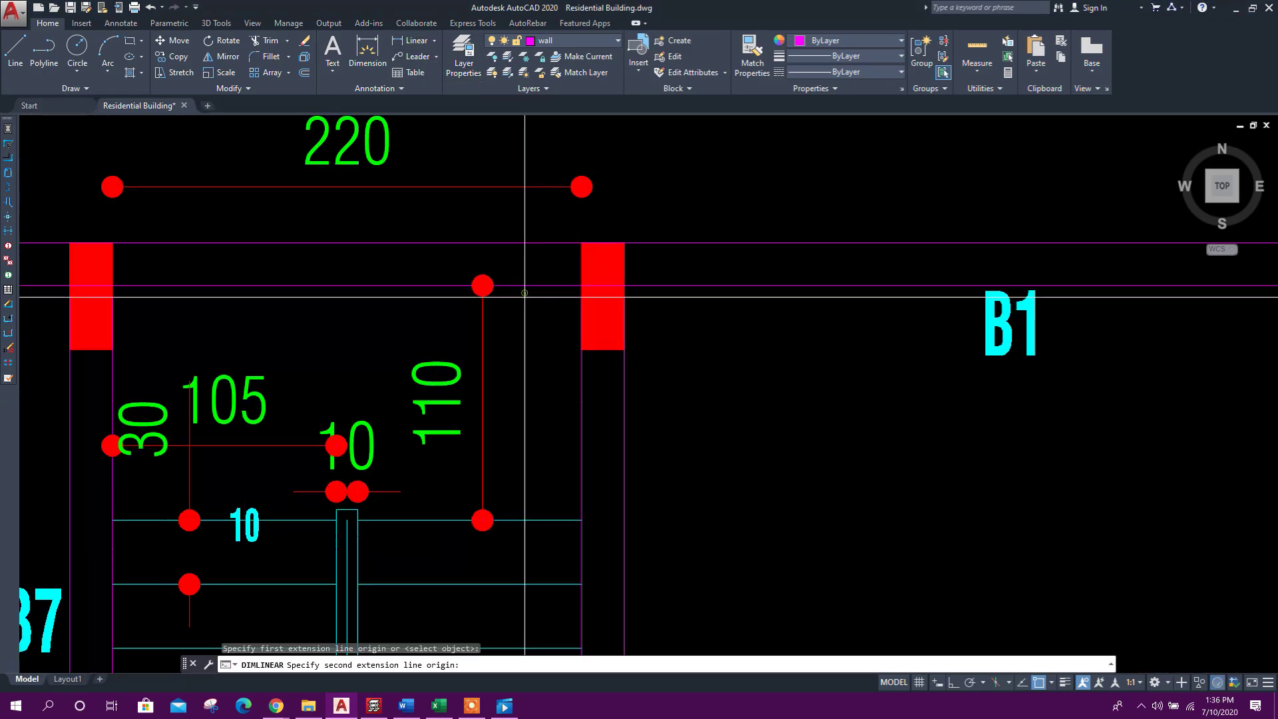
click(525, 242)
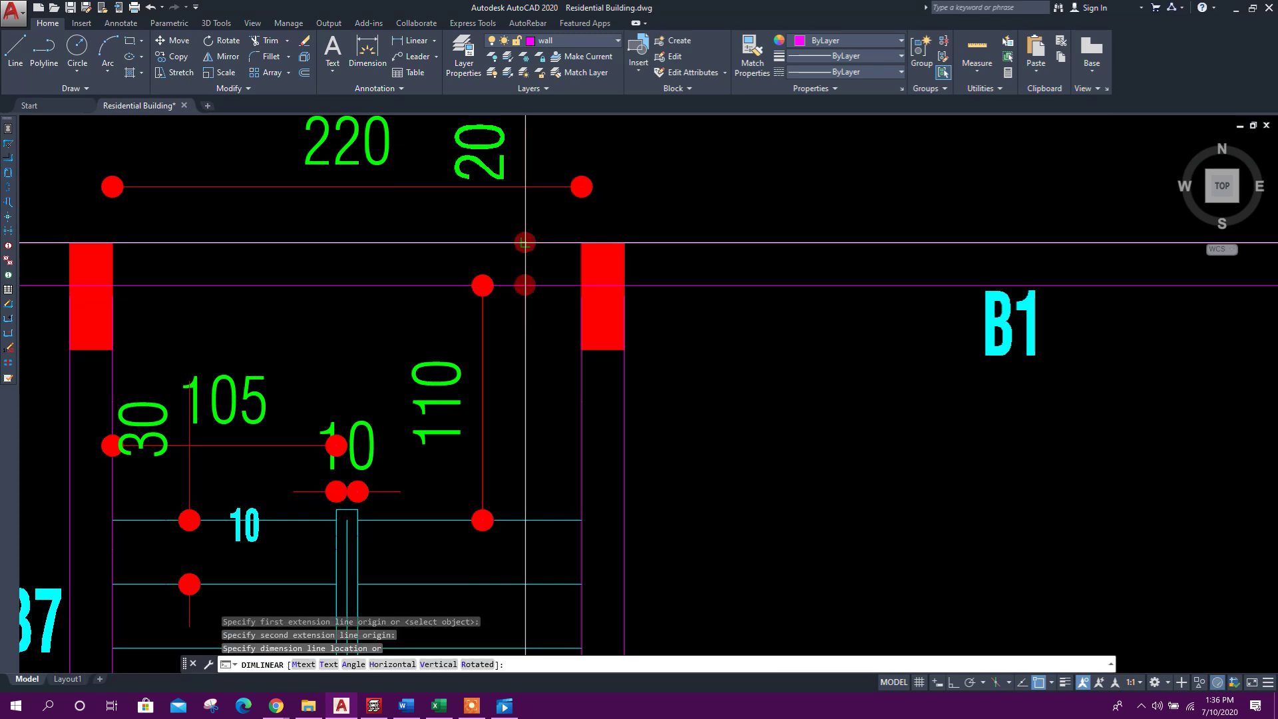
click(550, 348)
key(Escape)
scroll(525, 373, down, 5)
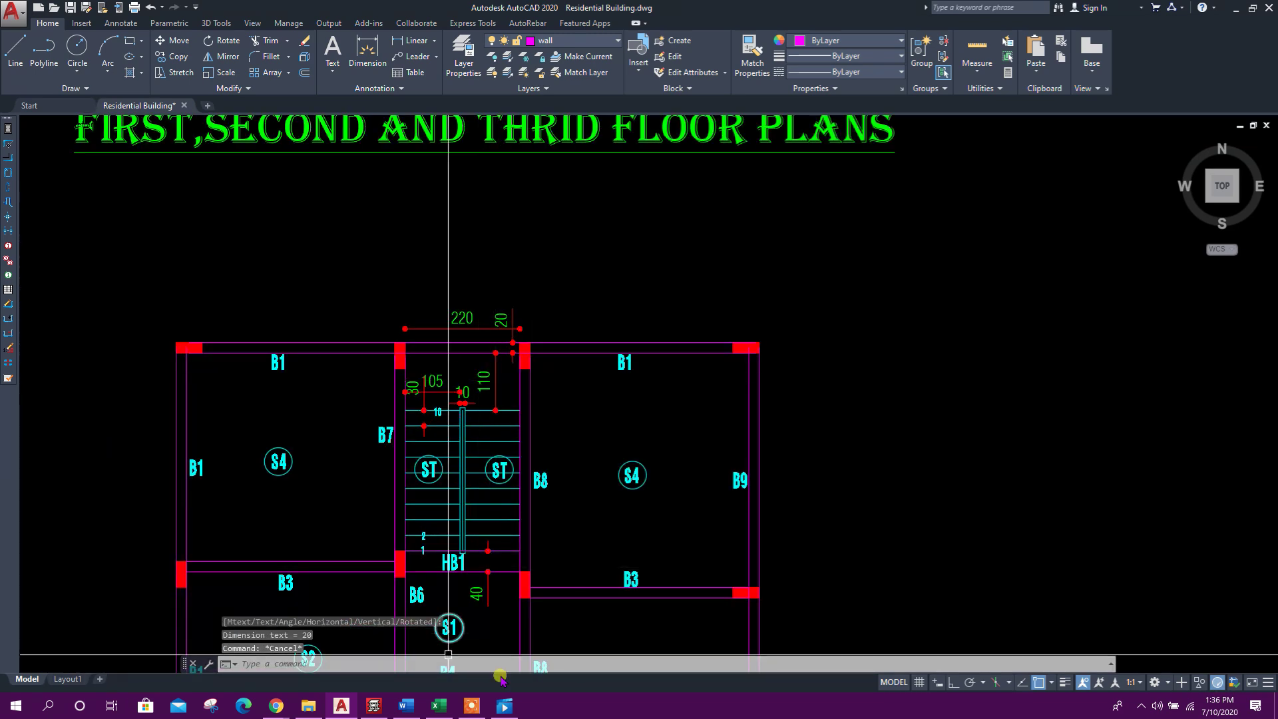
In CYPECAD, set the landing support width to 0.2 m and give the landing its own 1.1 m width, accepting the stair type and flight
click(374, 706)
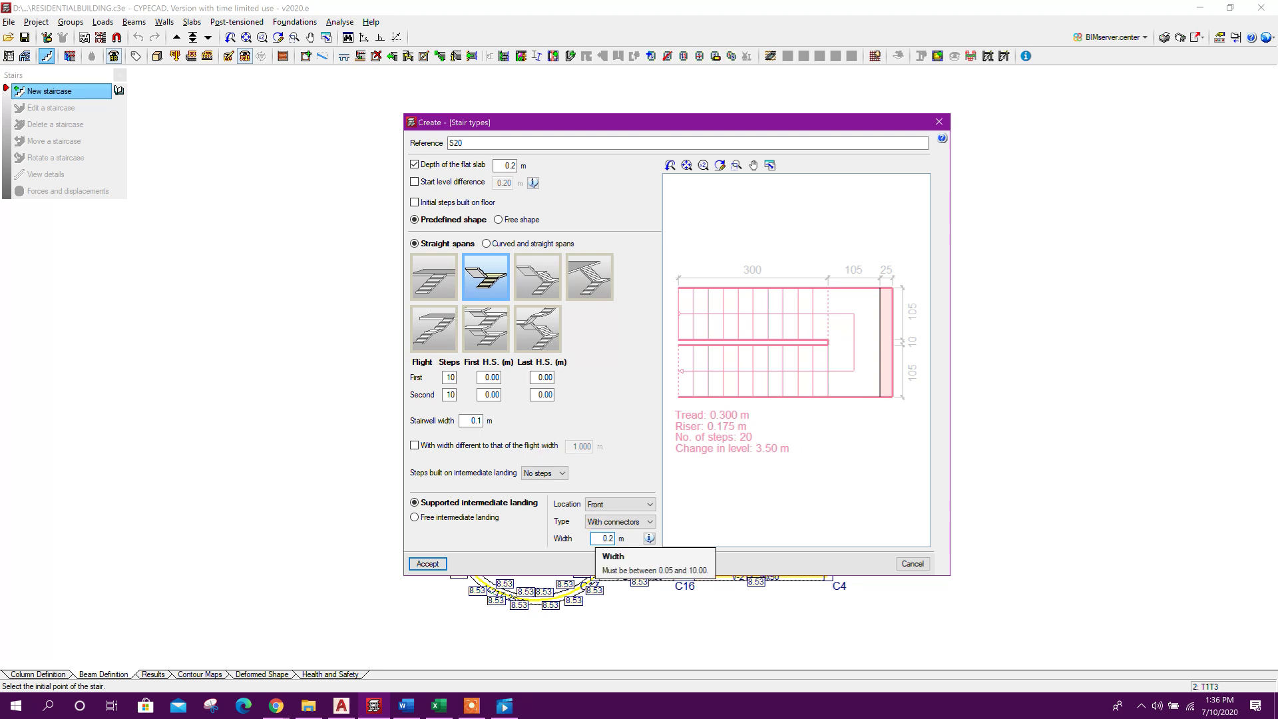
click(544, 378)
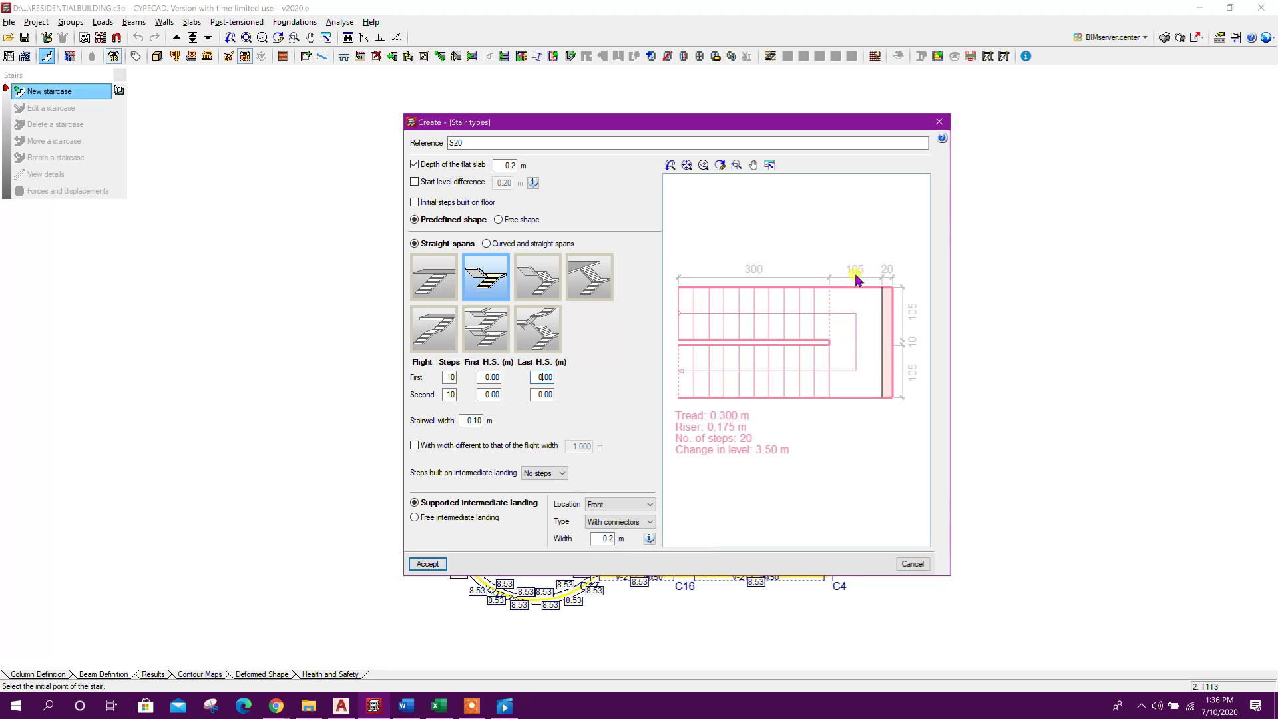
click(342, 707)
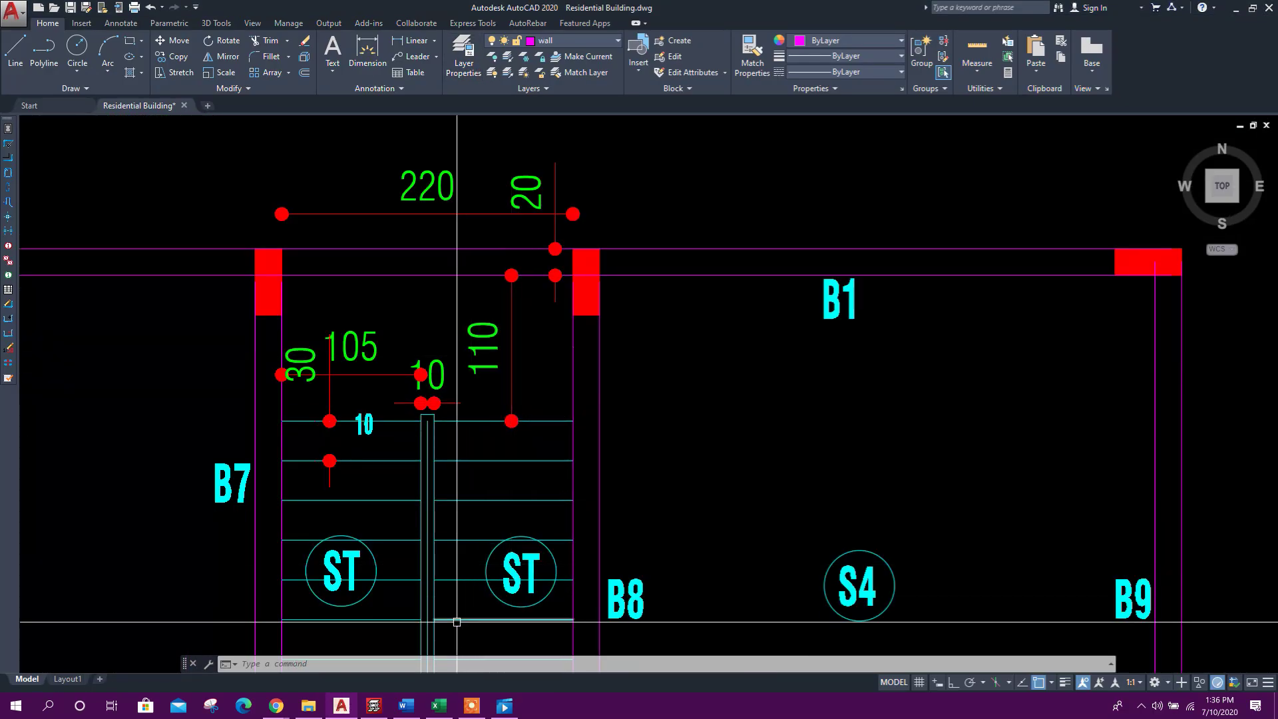
click(373, 705)
drag(470, 449, 652, 432)
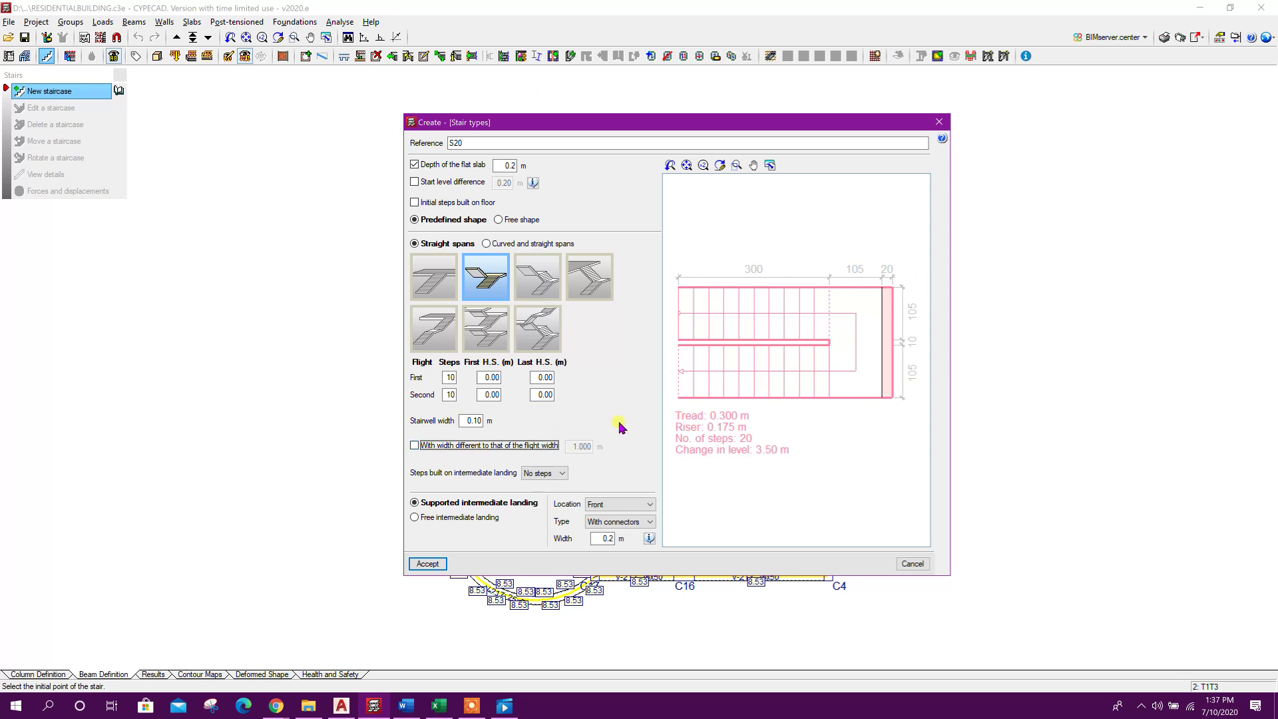
click(470, 446)
click(579, 446)
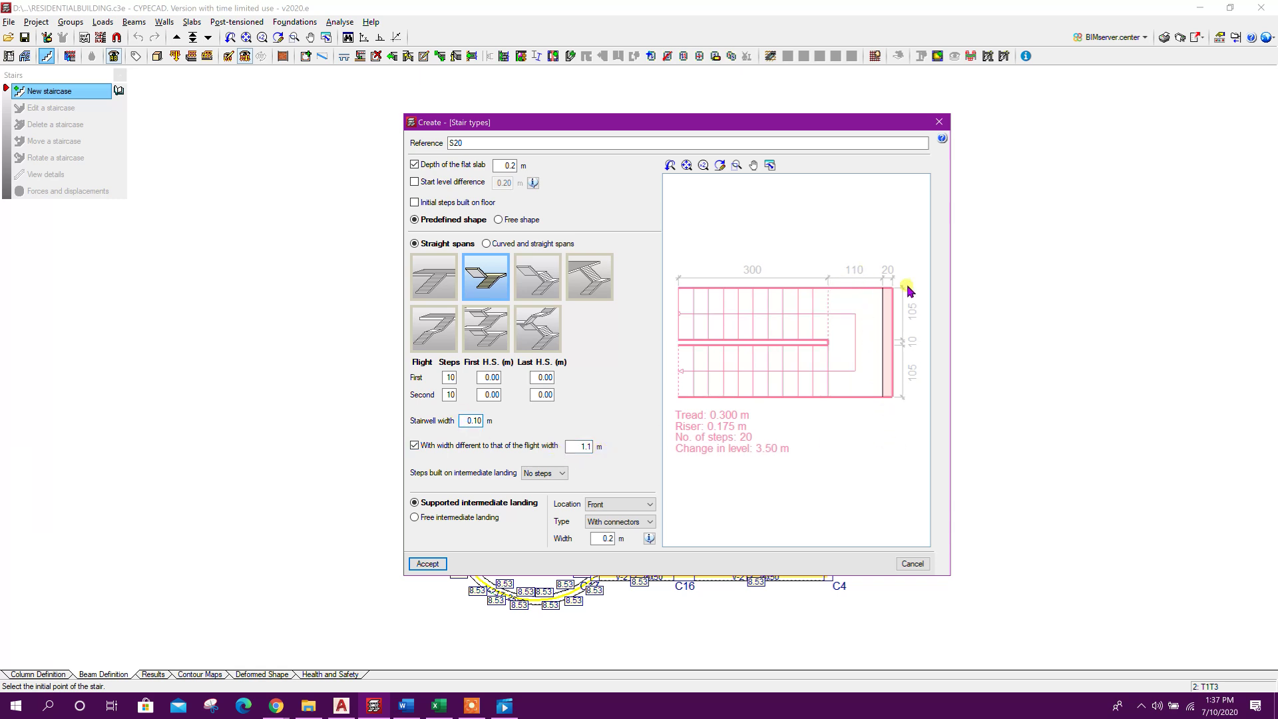
click(430, 564)
click(471, 518)
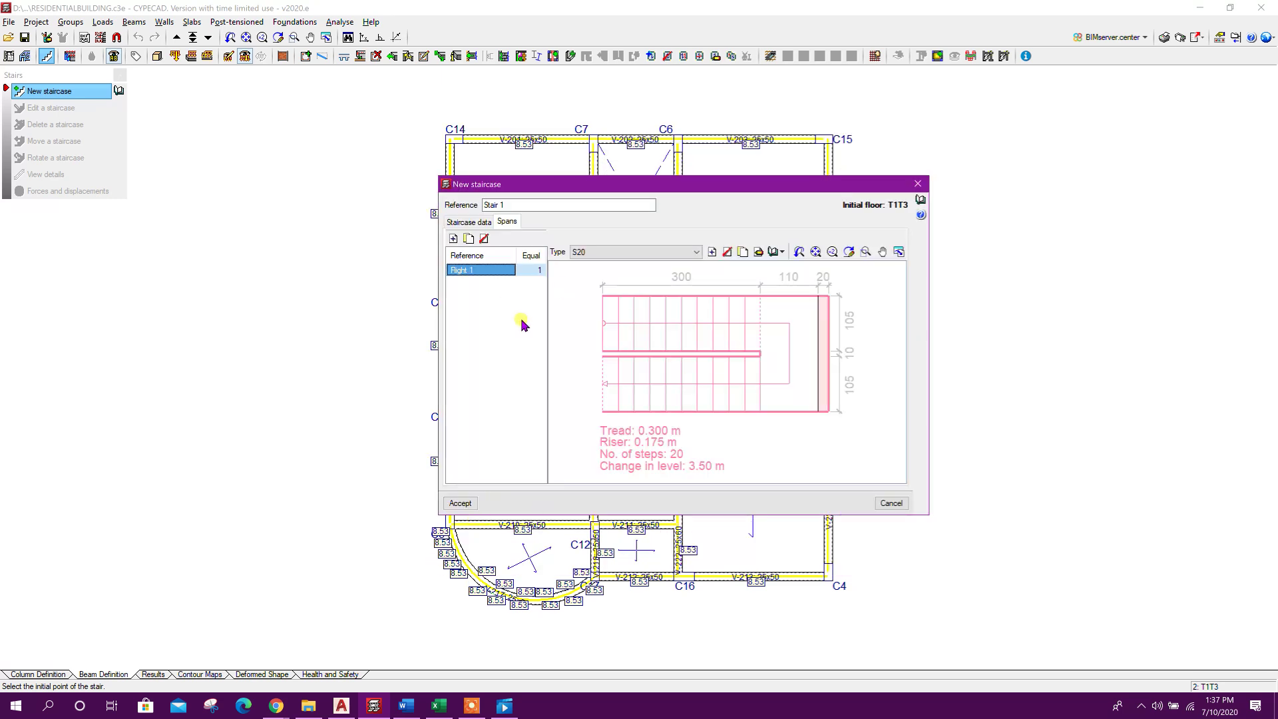
Accept the staircase definition and place it outside the building beside C13, pointing straight up the plan with orthogonal mode on
click(472, 504)
click(848, 304)
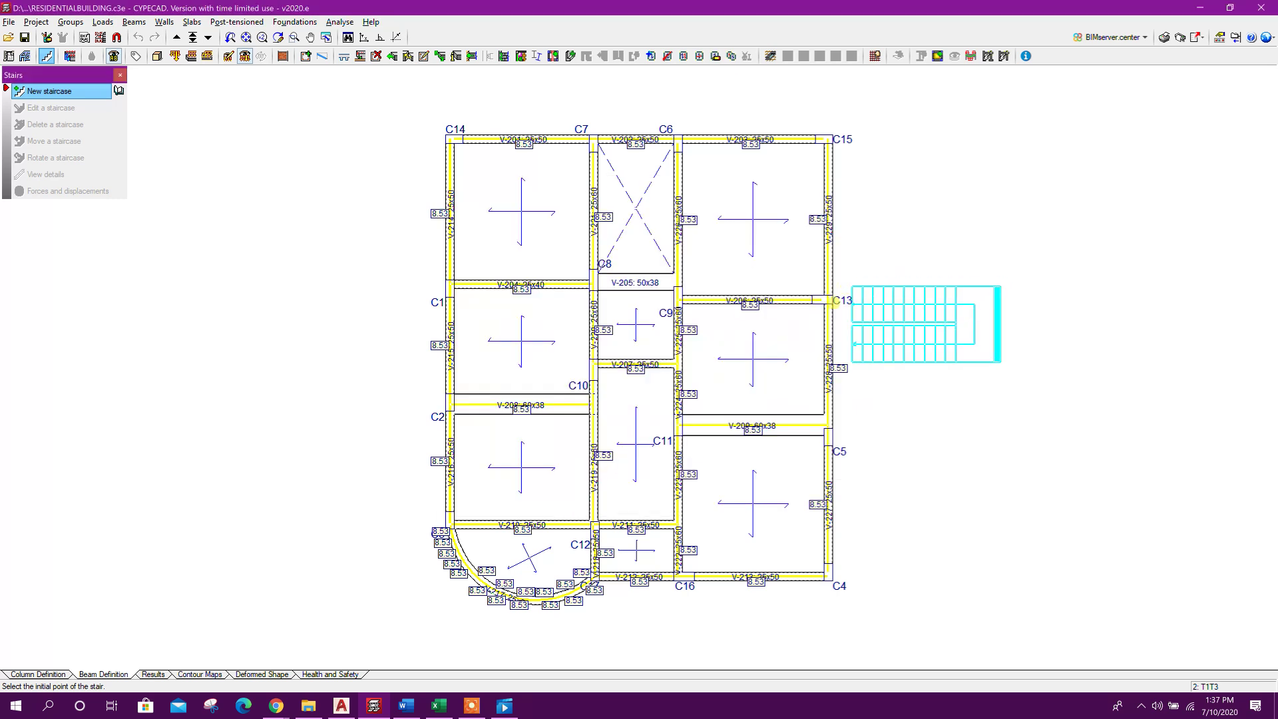
click(896, 318)
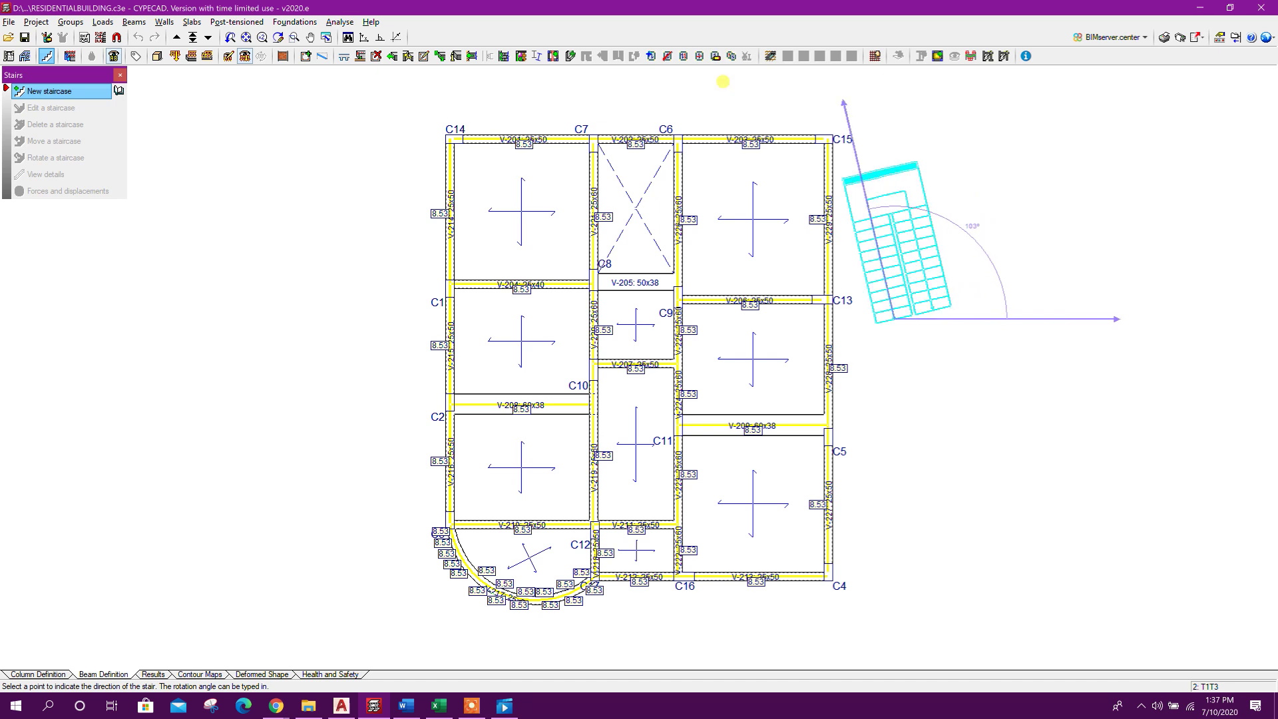
click(387, 44)
click(913, 117)
right_click(1062, 286)
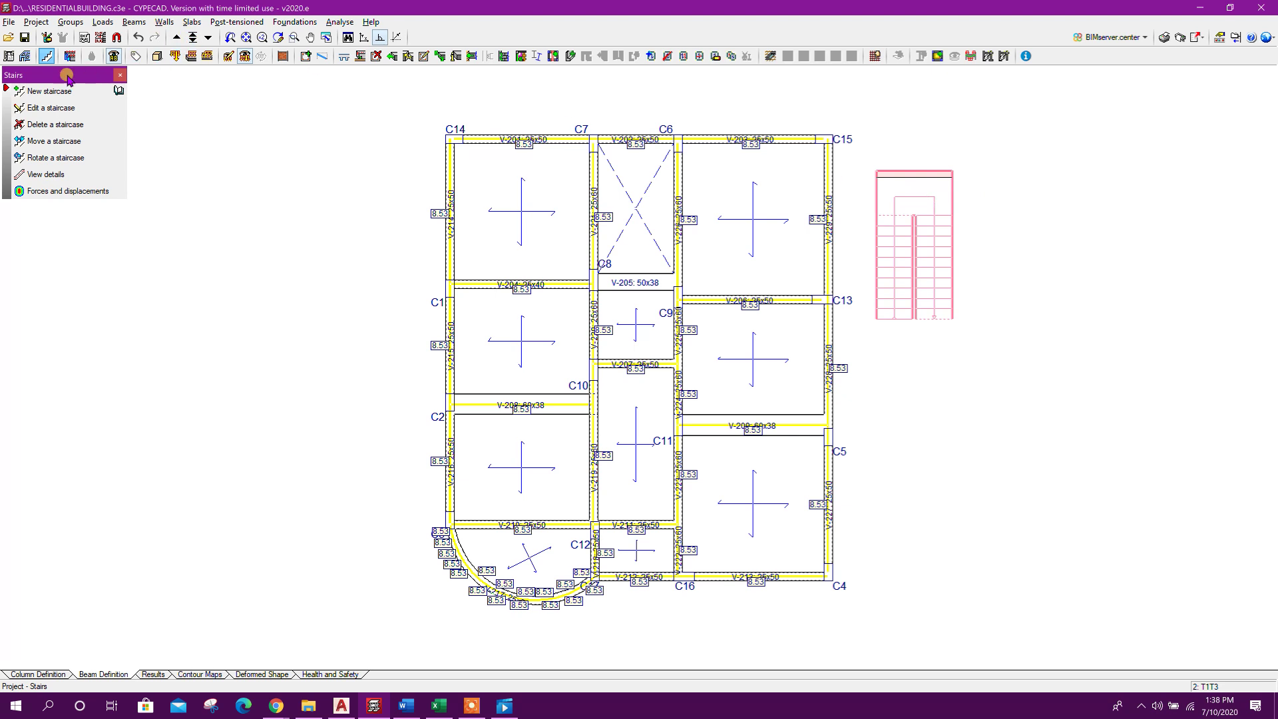
Move the staircase by its upper outer corner to the outer beam edge at C6, using the displayed drawing template and activated object snaps
click(53, 141)
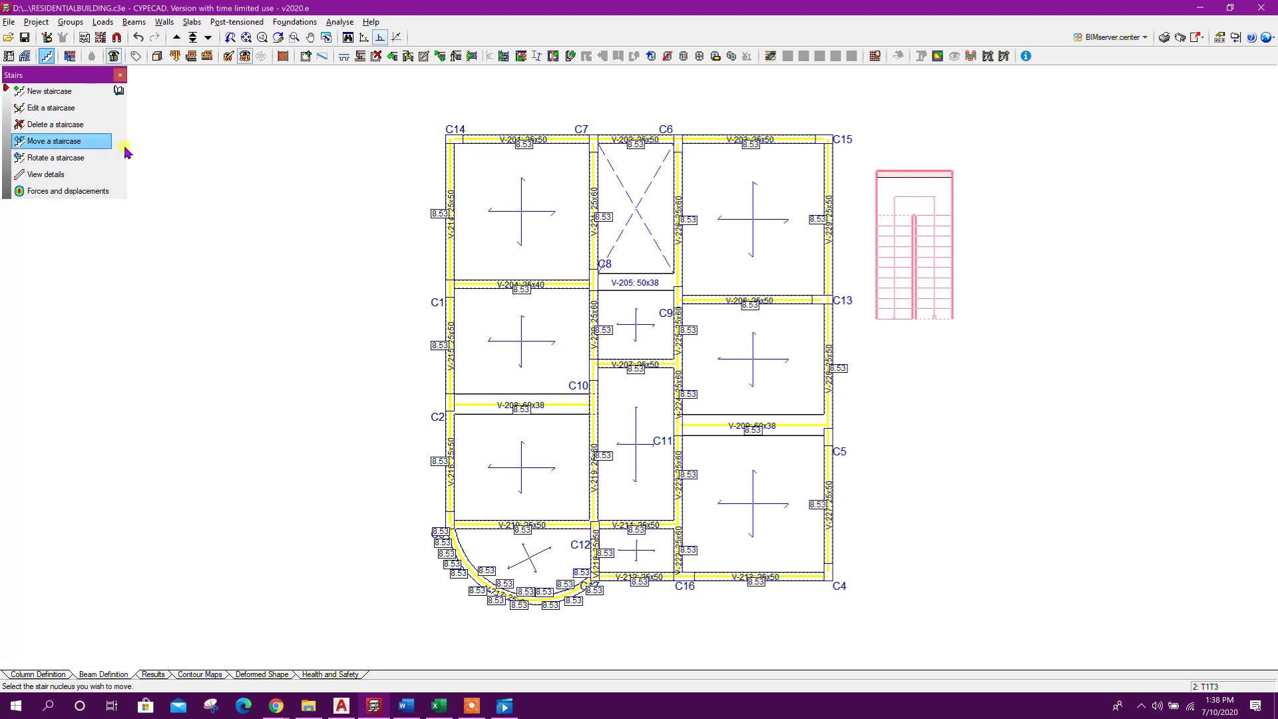
click(951, 171)
scroll(671, 171, up, 3)
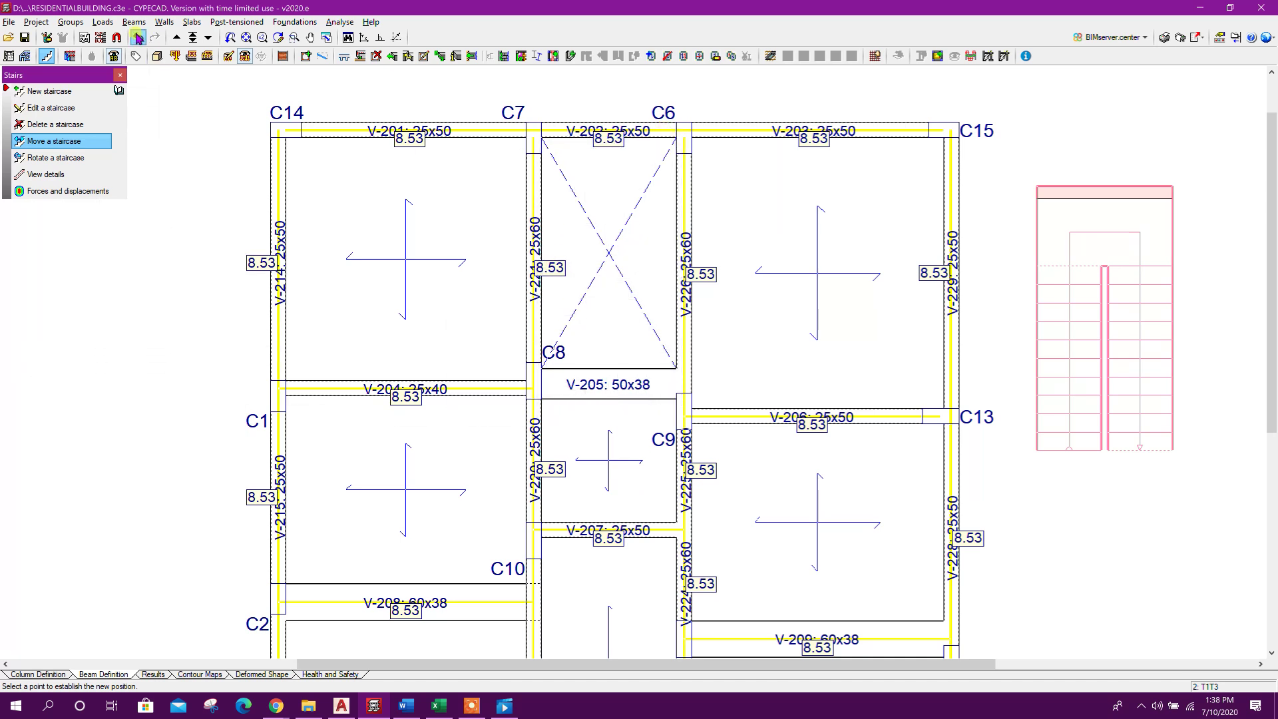
click(99, 40)
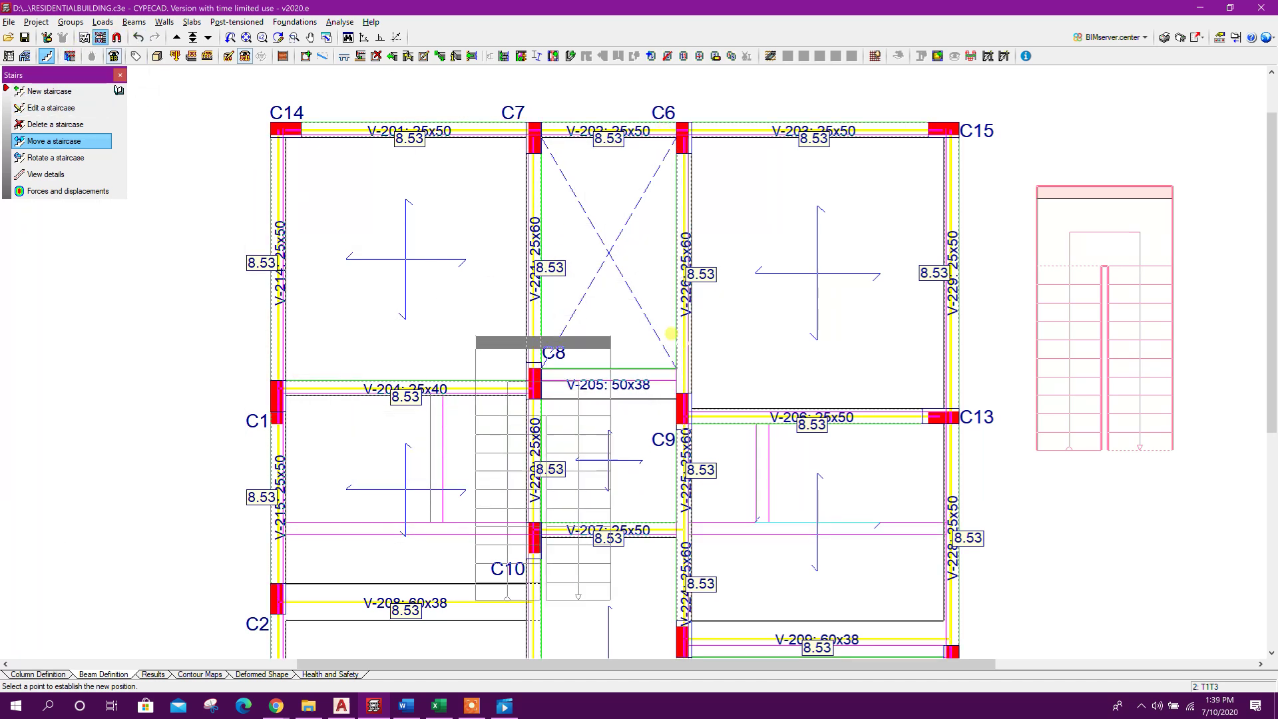
click(116, 37)
click(525, 298)
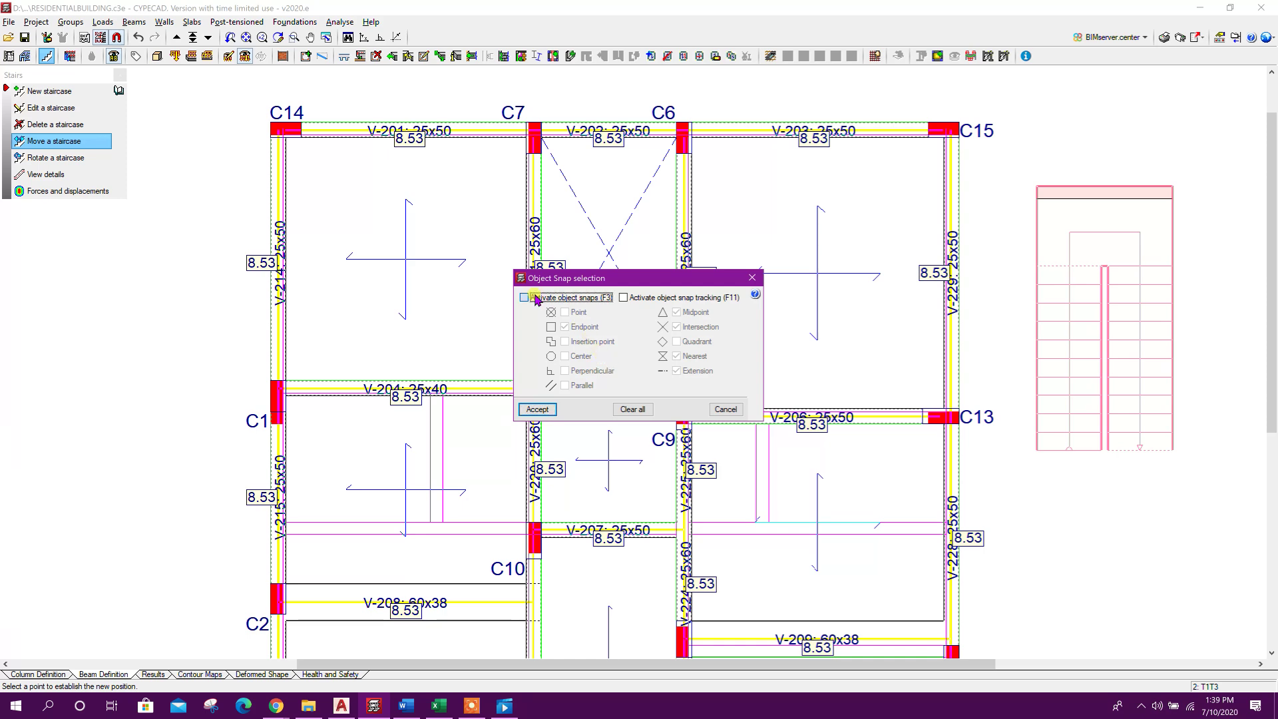
click(538, 410)
scroll(579, 241, up, 3)
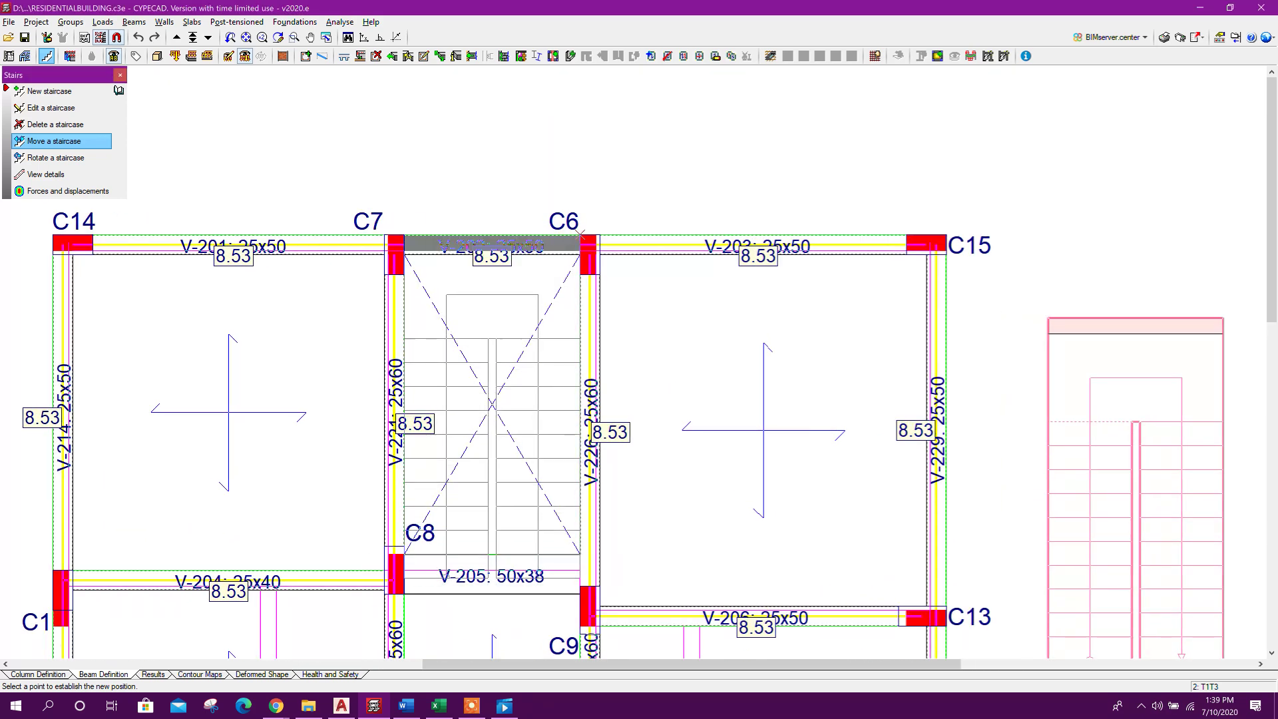
click(581, 238)
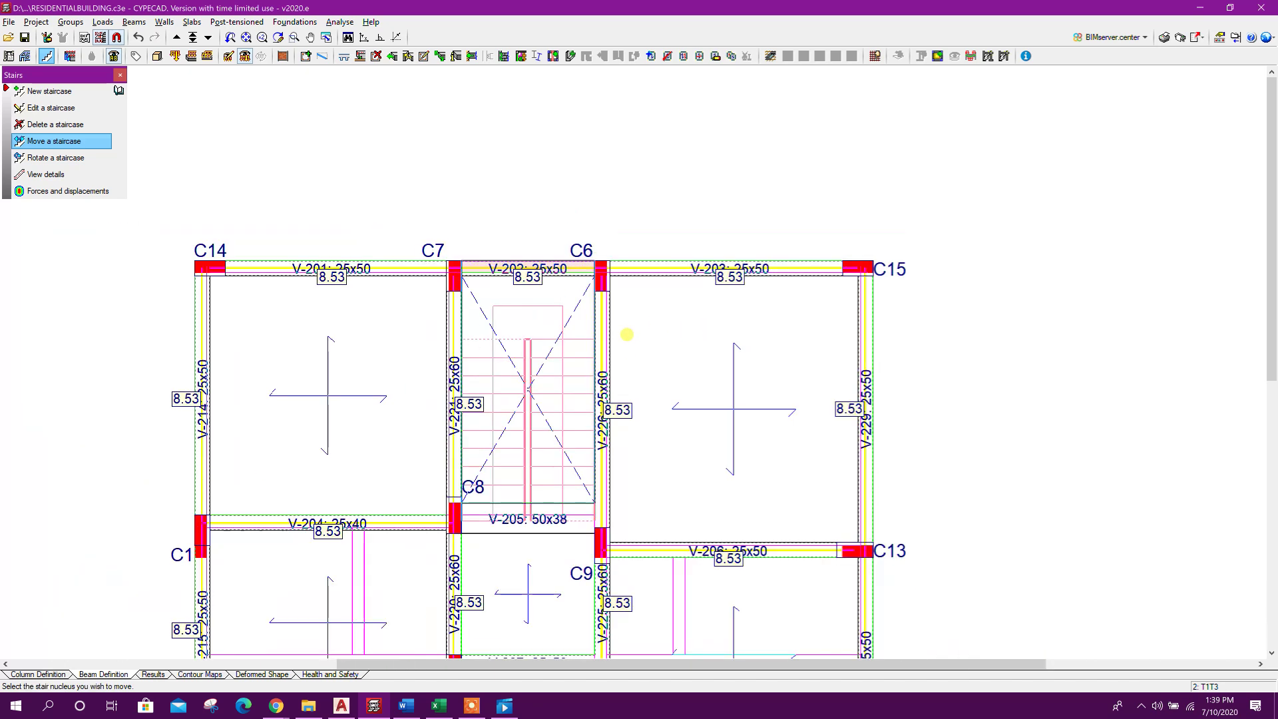
scroll(625, 334, down, 2)
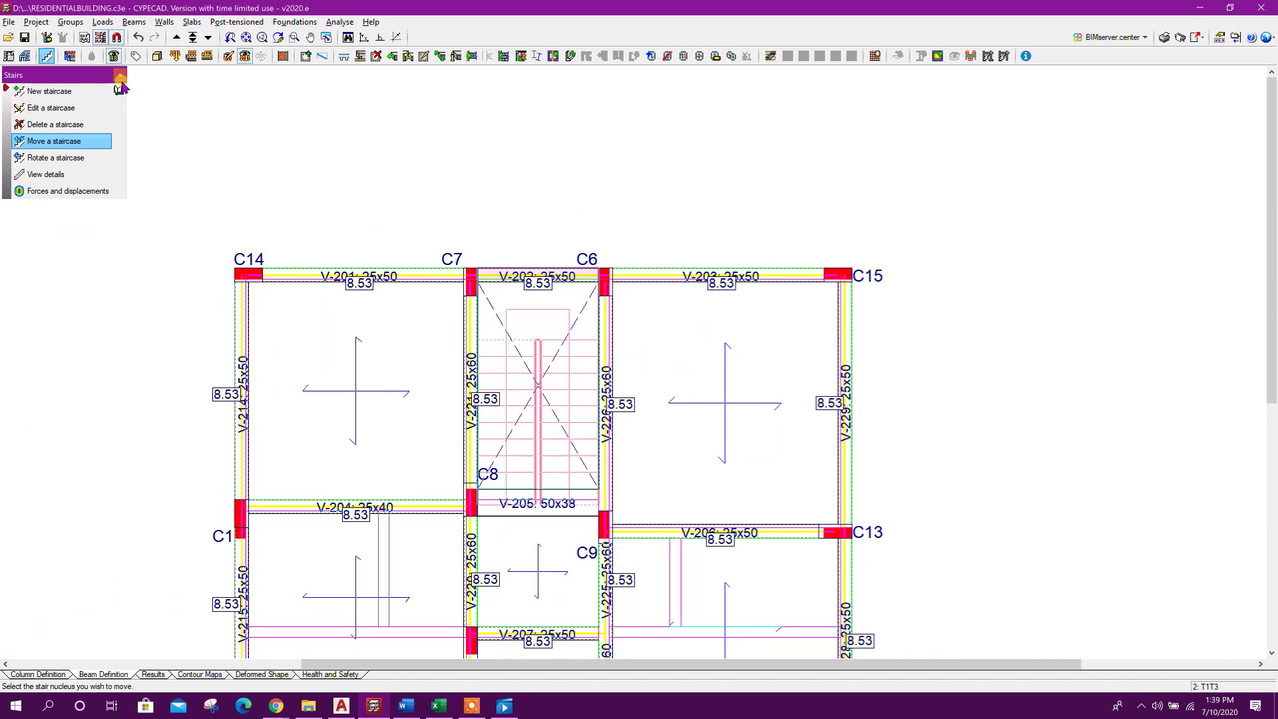
Inspect the building's structural model in the 3D view
click(120, 76)
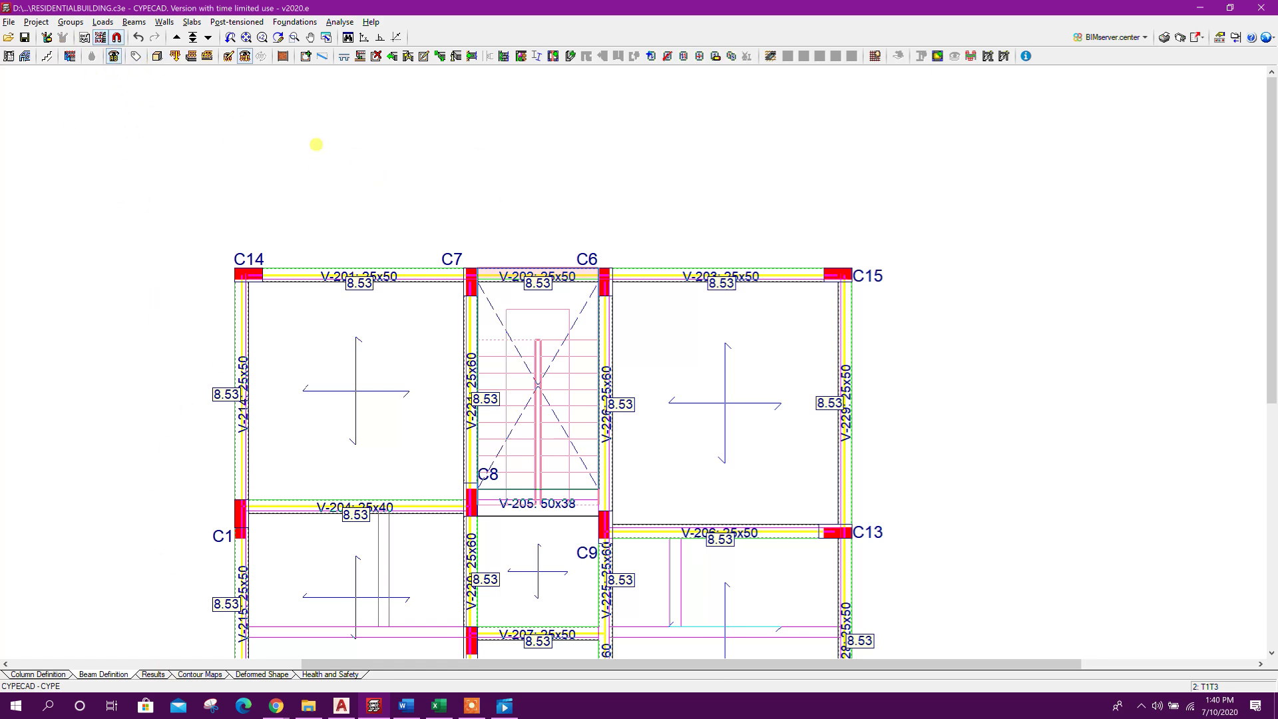
click(157, 57)
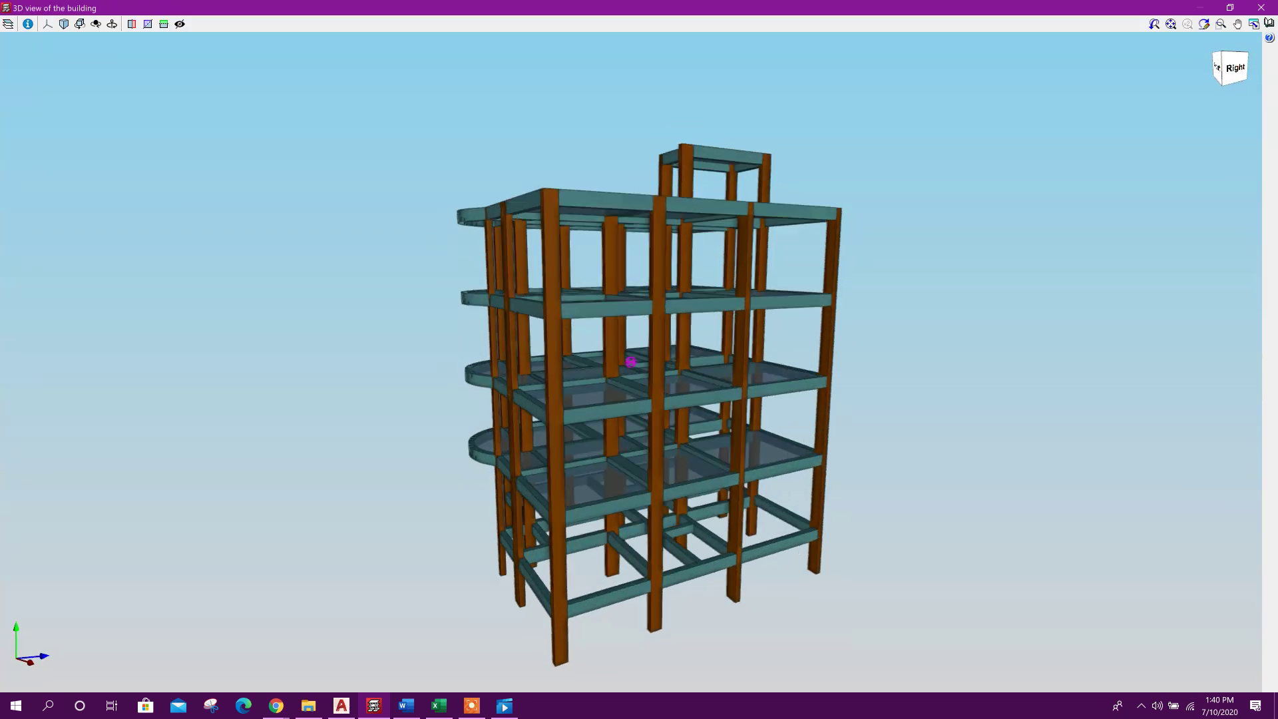
mouse_move(226, 256)
mouse_down()
mouse_move(159, 256)
mouse_move(294, 274)
mouse_up()
click(1261, 7)
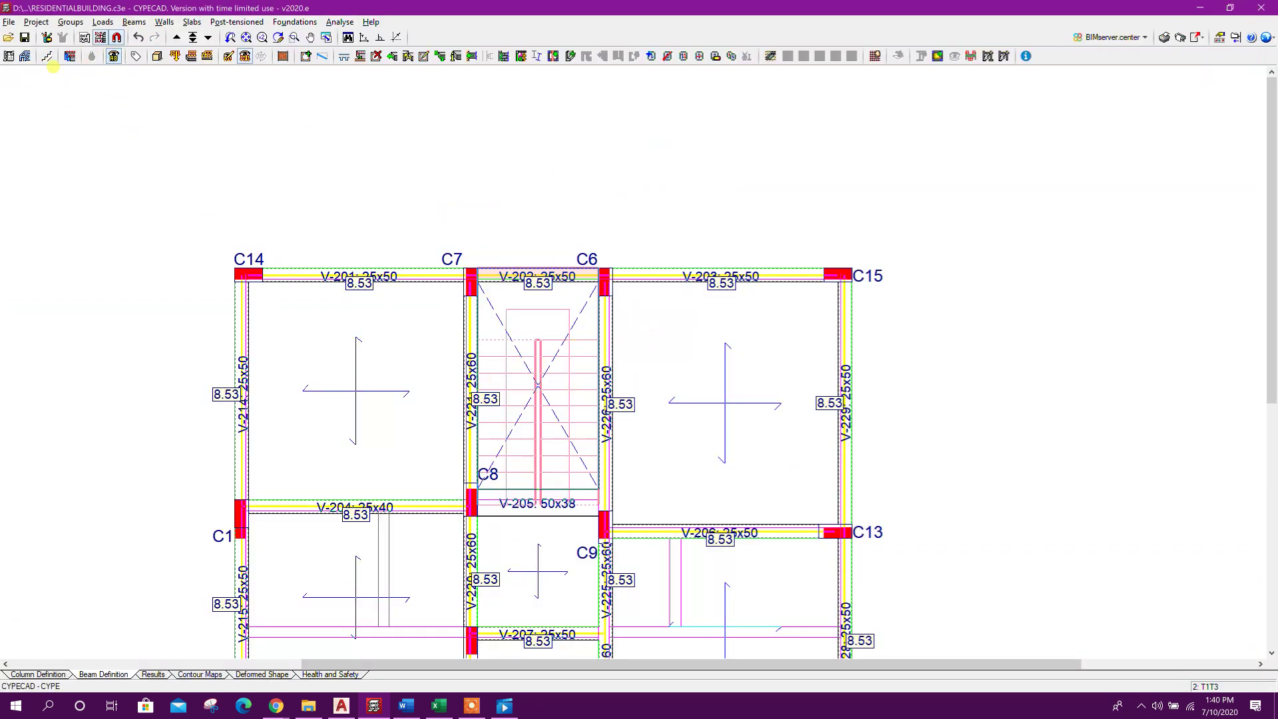
Define a second T1T3 staircase, Stair 2, with its data copied from the staircase in the stairwell
click(46, 56)
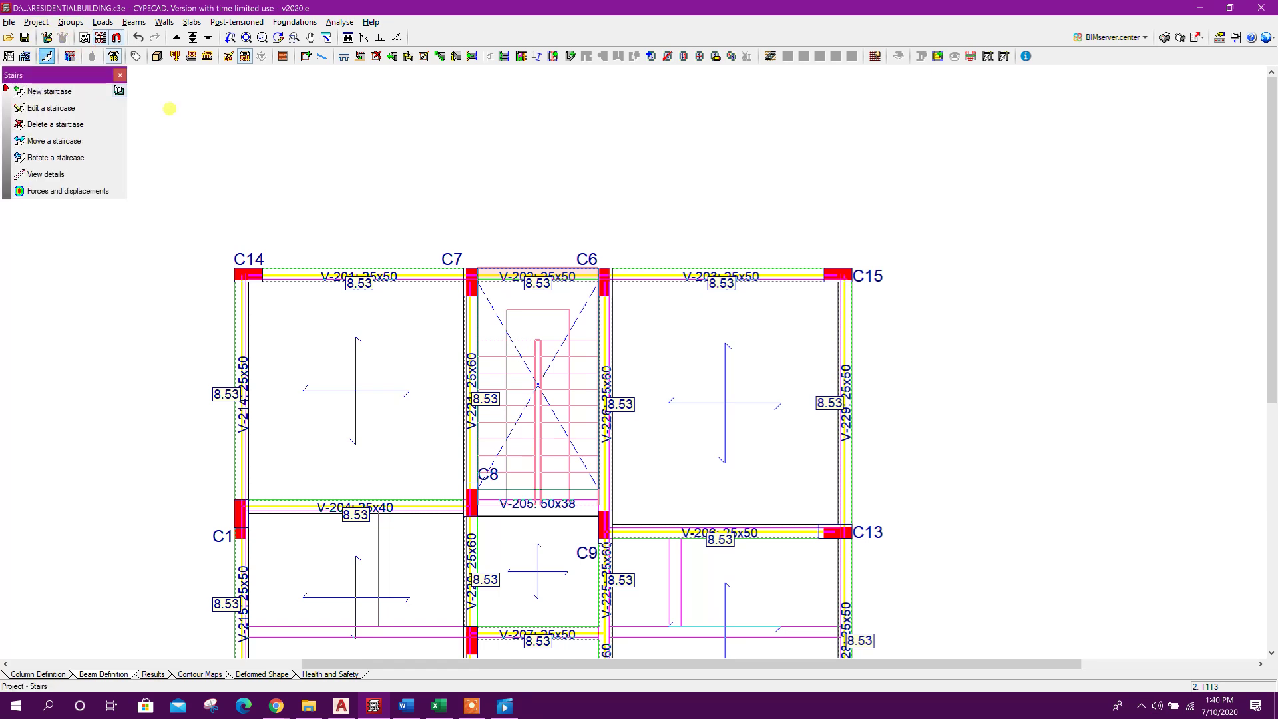
click(50, 91)
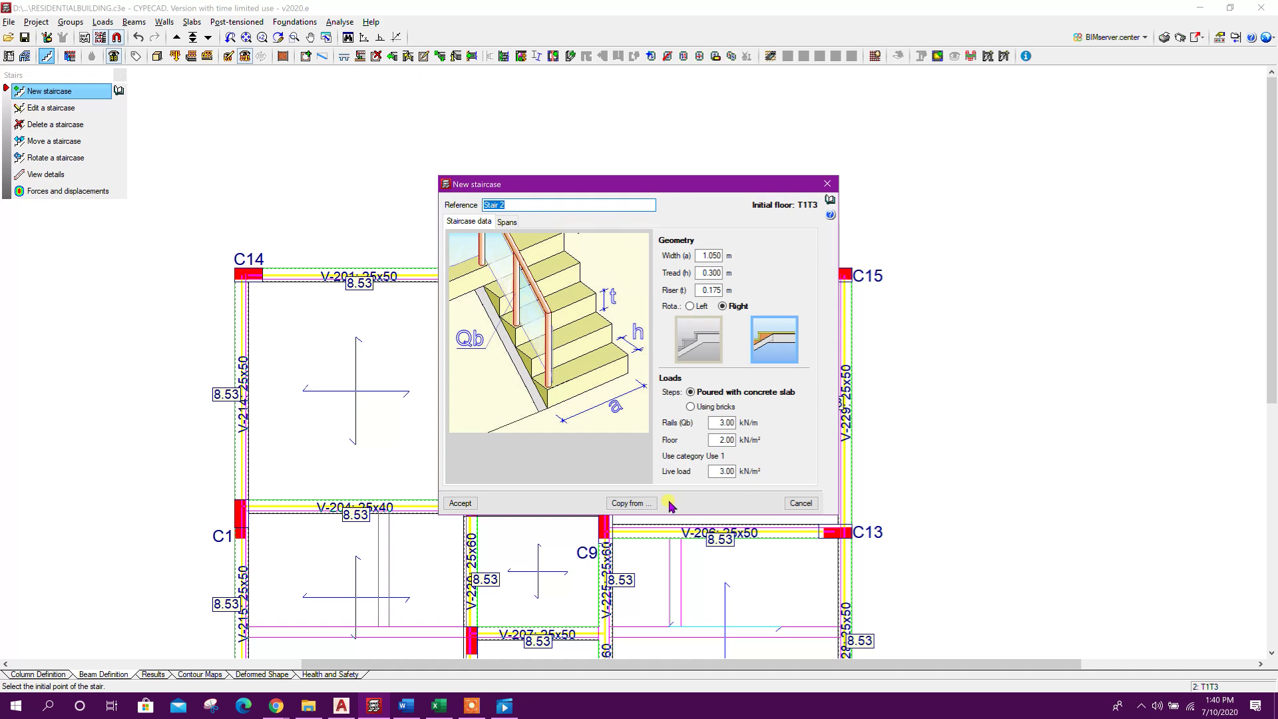
click(642, 503)
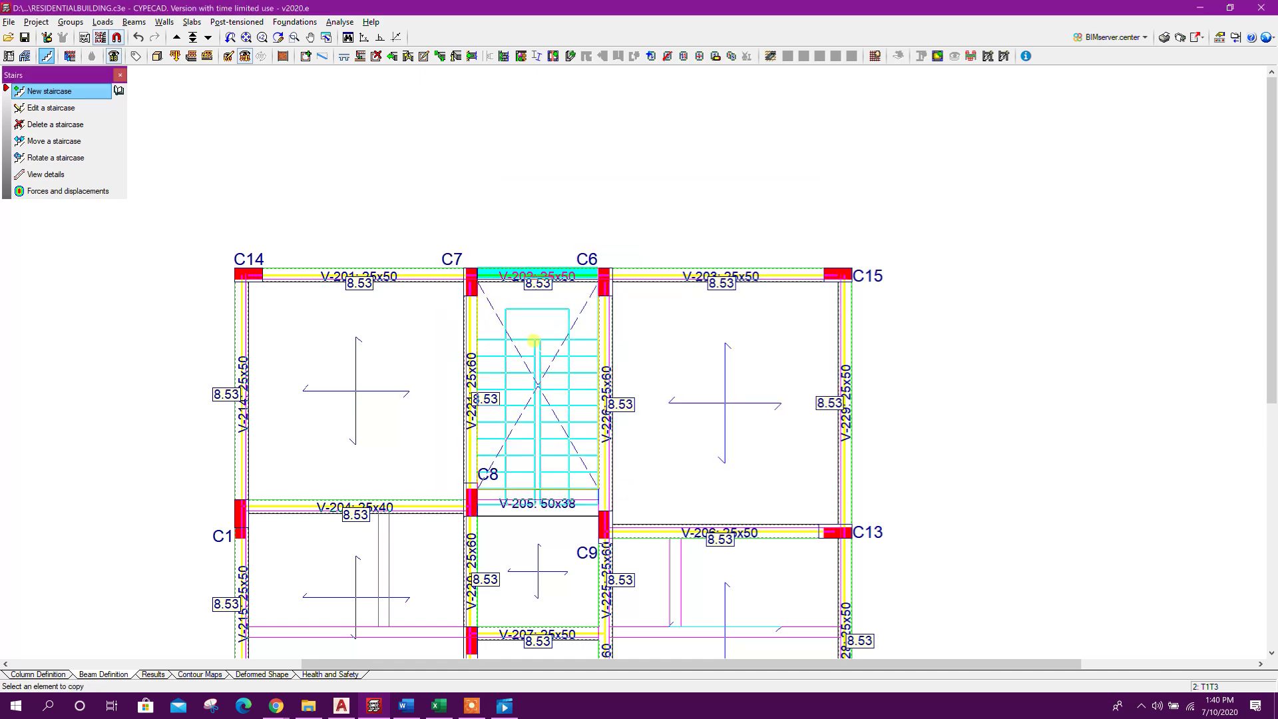
click(544, 305)
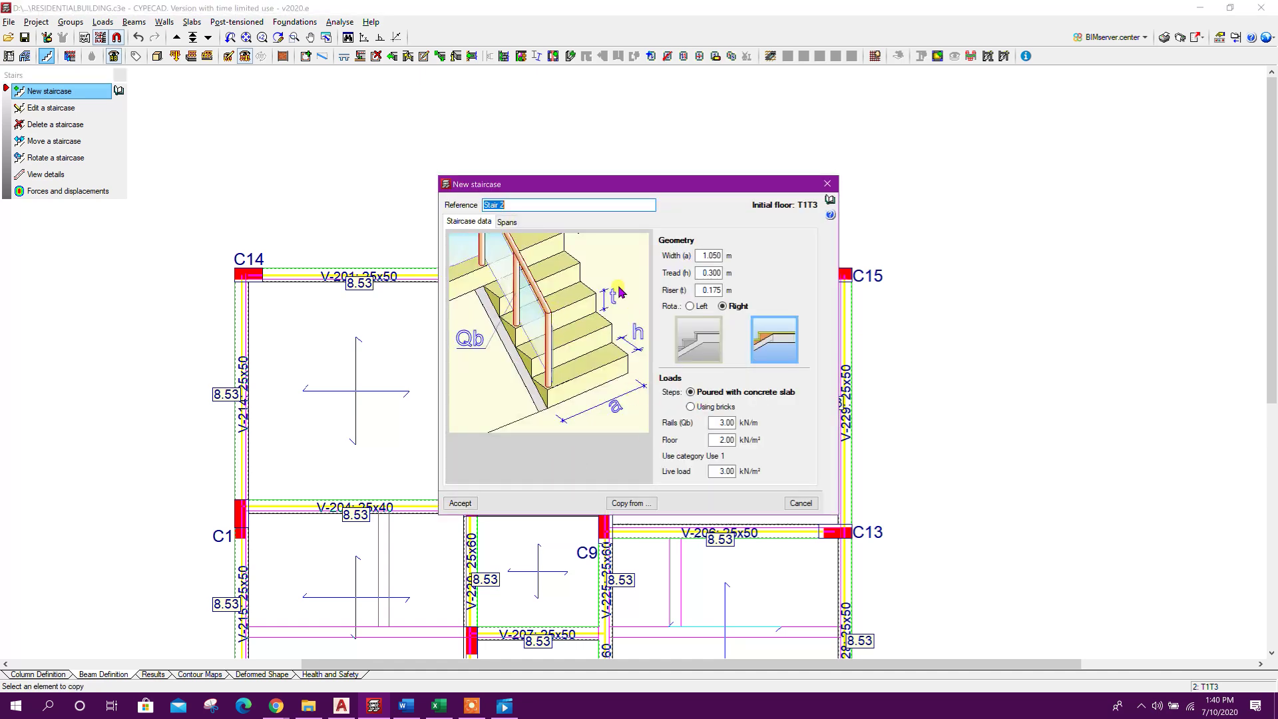
click(460, 504)
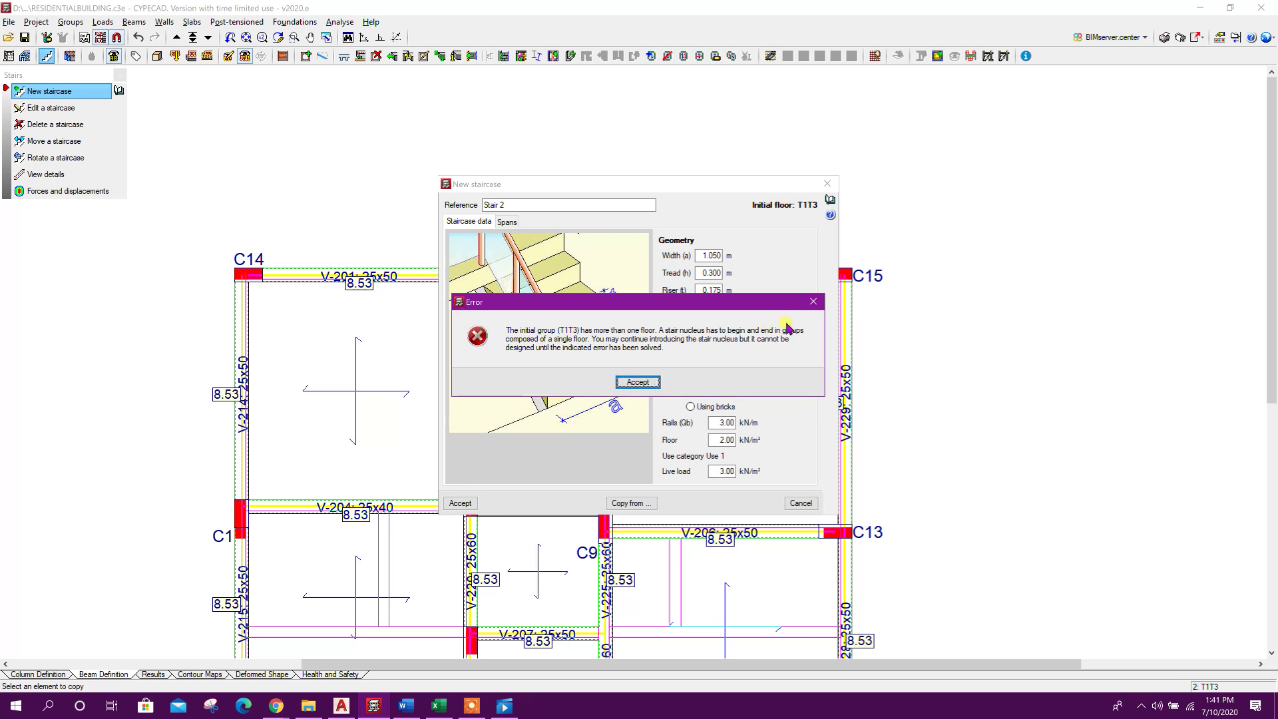
click(812, 301)
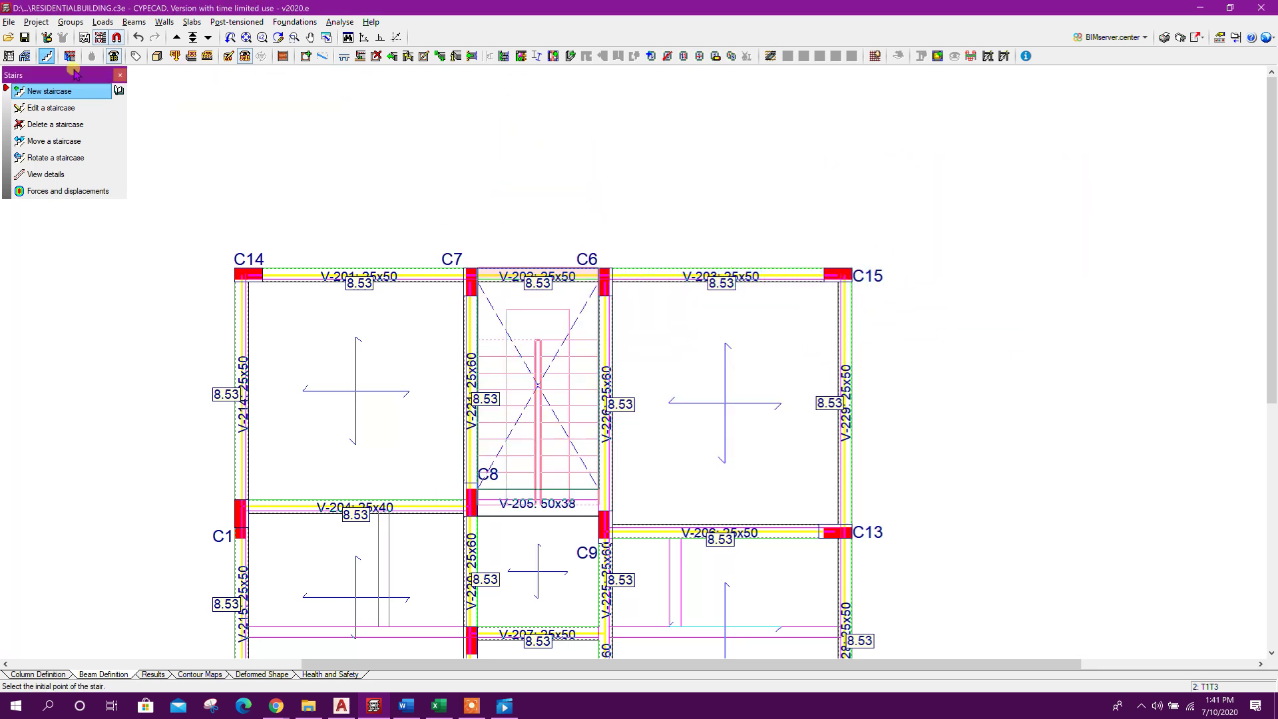
Place the copied staircase outside the building near C15 and cancel the next new staircase definition
click(863, 169)
click(1001, 185)
right_click(1066, 313)
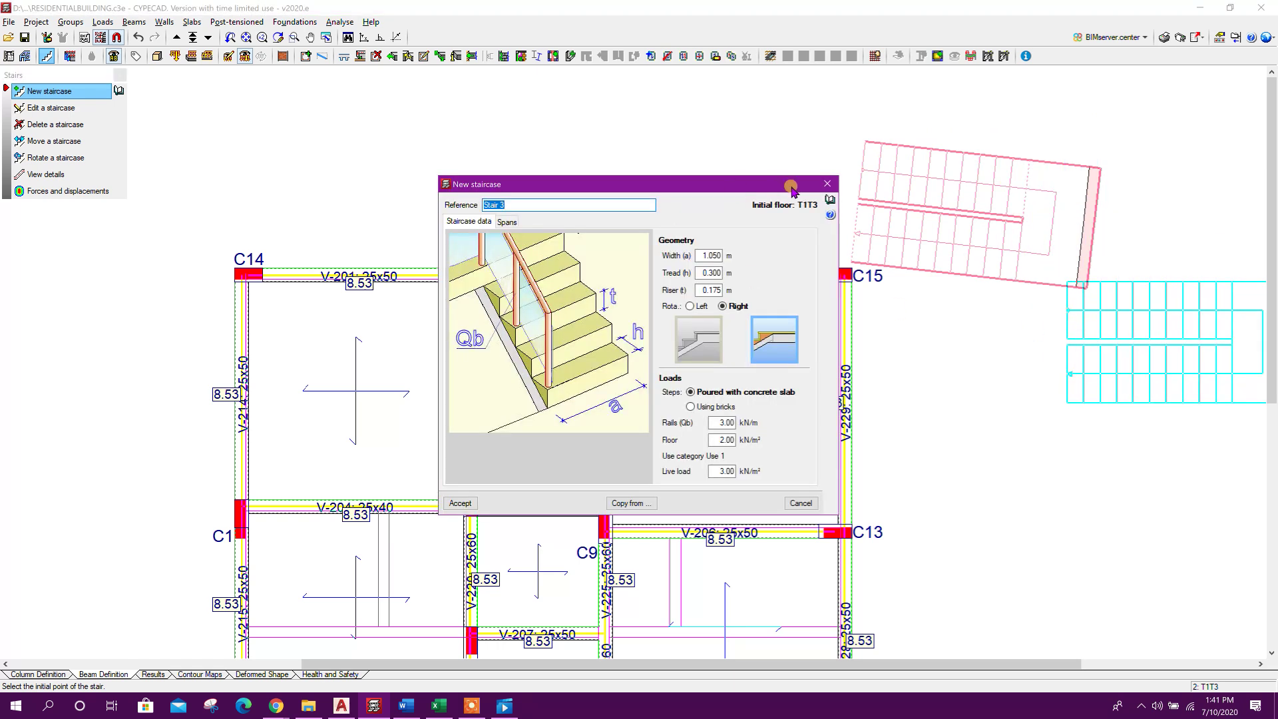
click(827, 184)
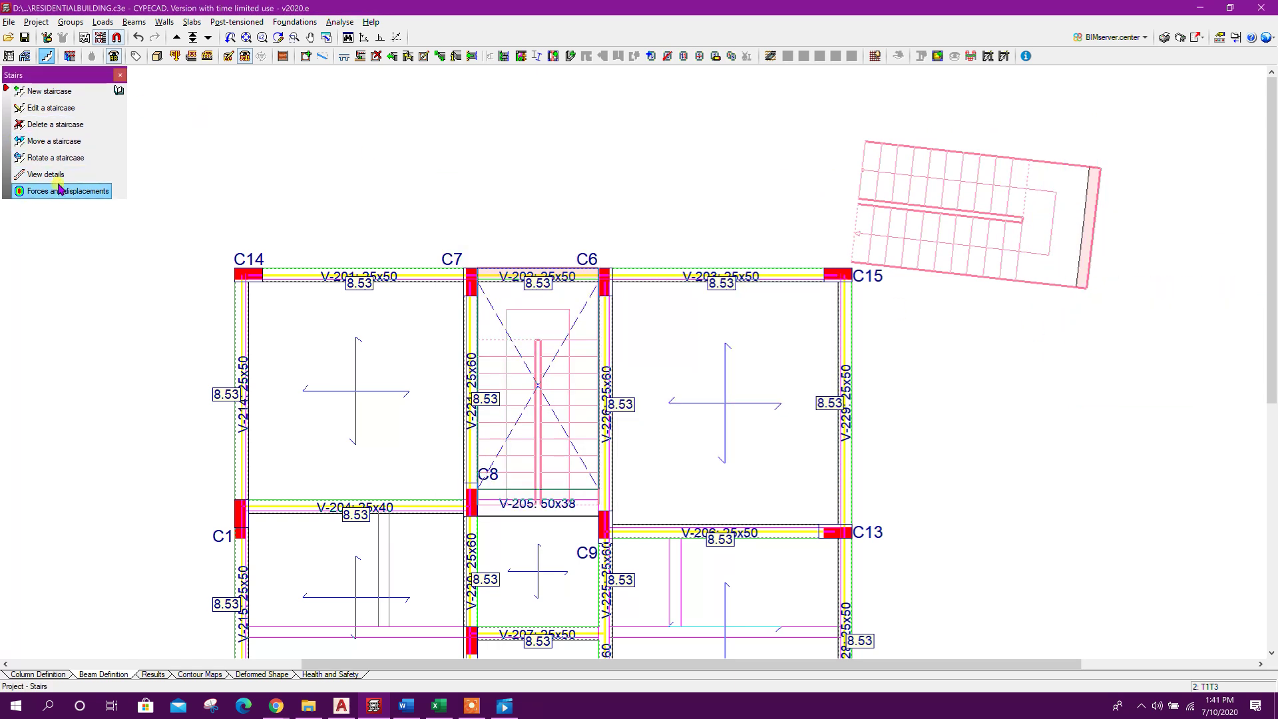
Delete both T1T3 staircases, the one outside near C15 and the one in the stairwell between C7 and C6
click(60, 124)
click(1006, 224)
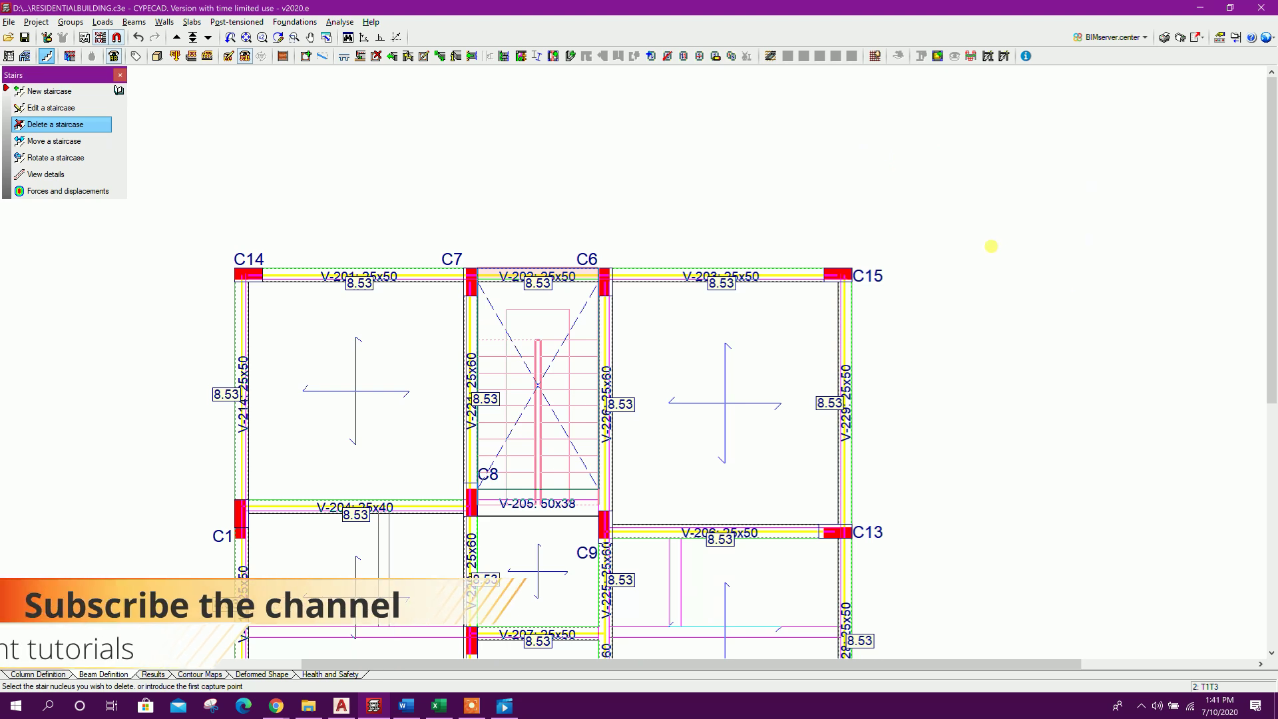
click(499, 400)
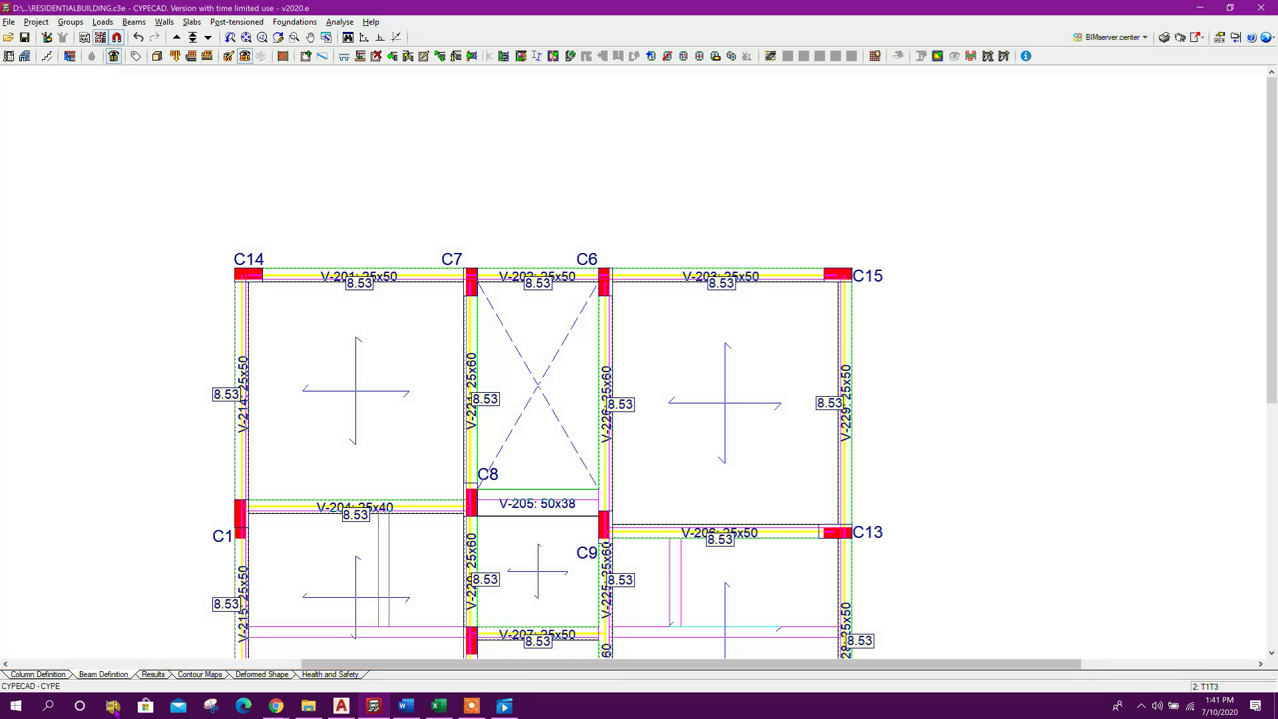
In the column definition, divide the T1T3 group at 2F and divide again so that each floor is its own group
click(30, 674)
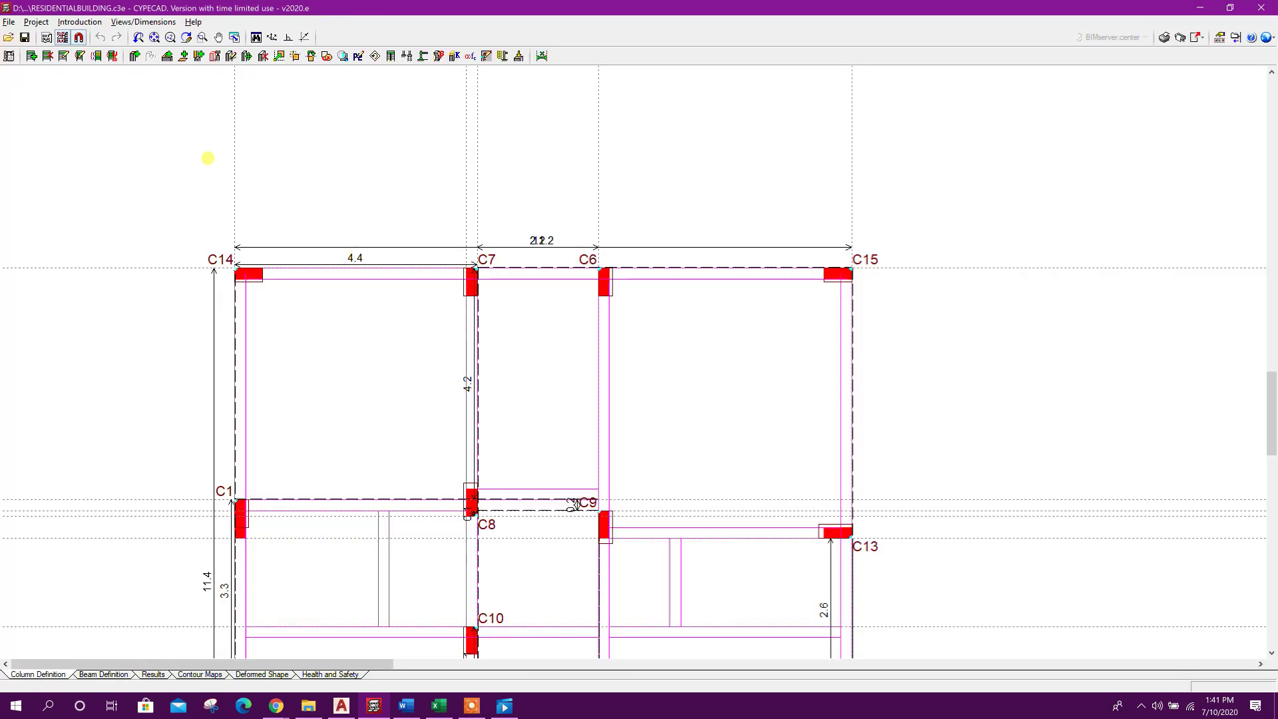
click(80, 22)
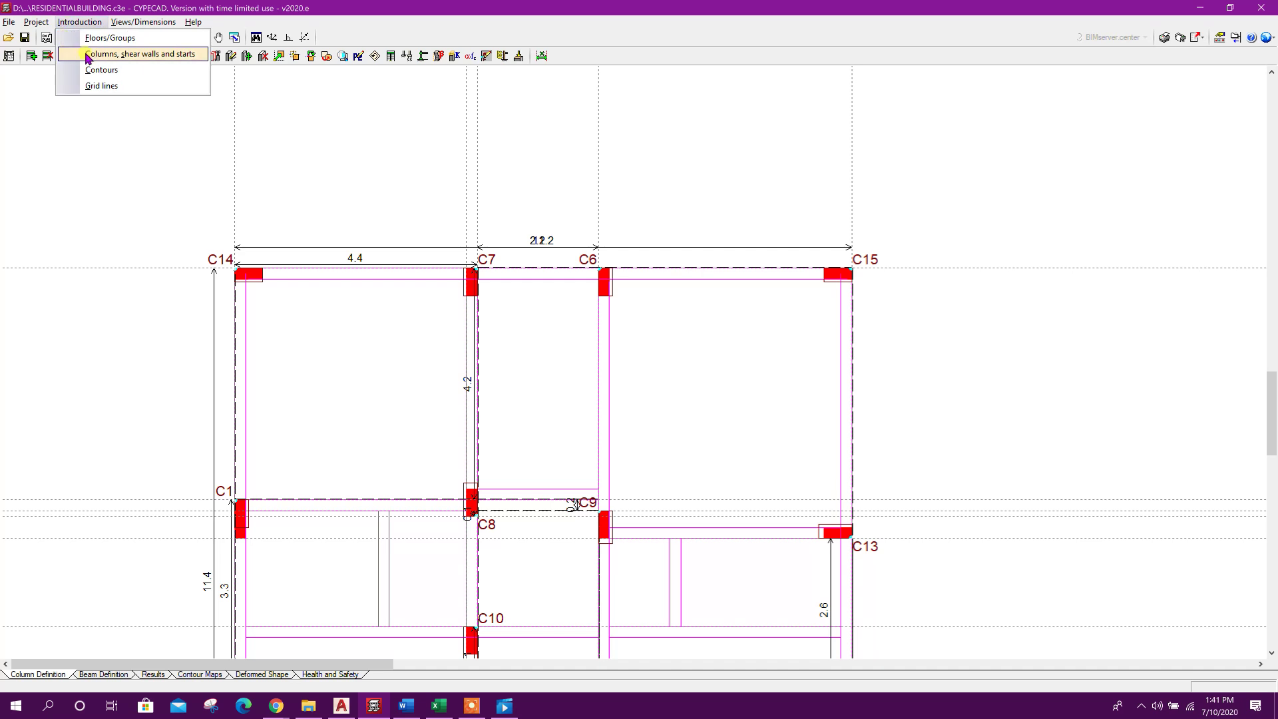
click(115, 40)
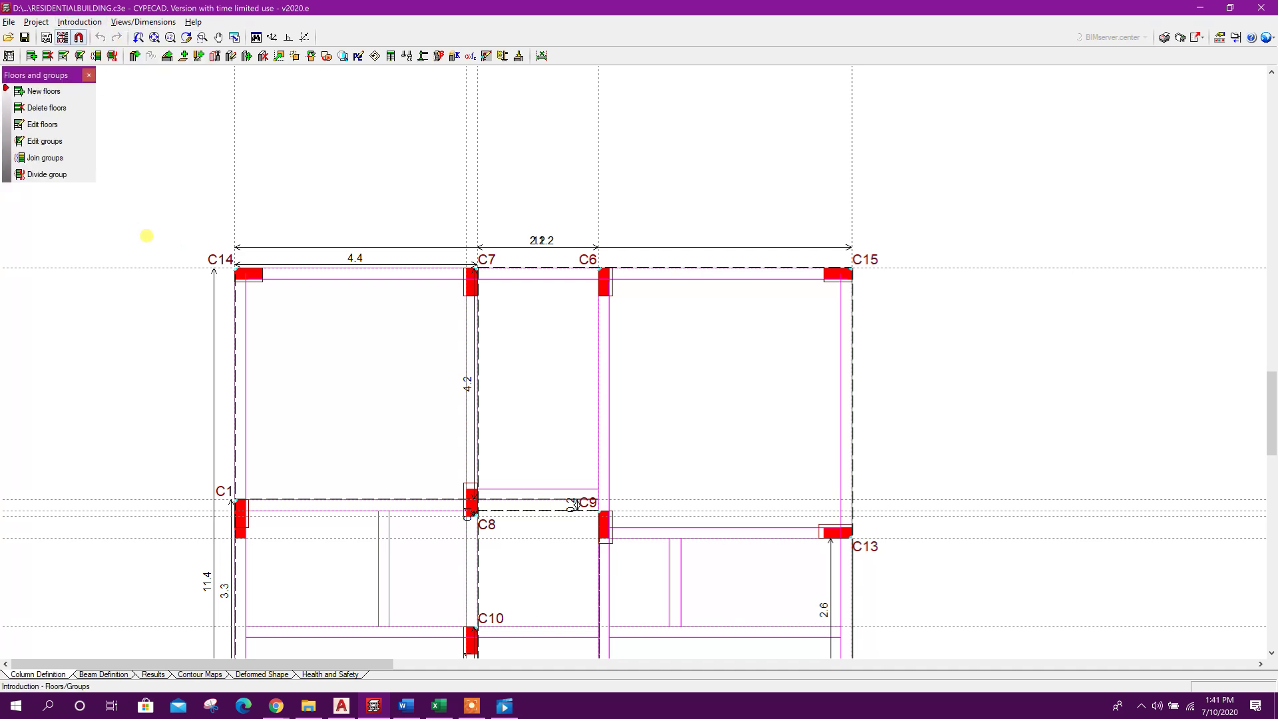
click(57, 175)
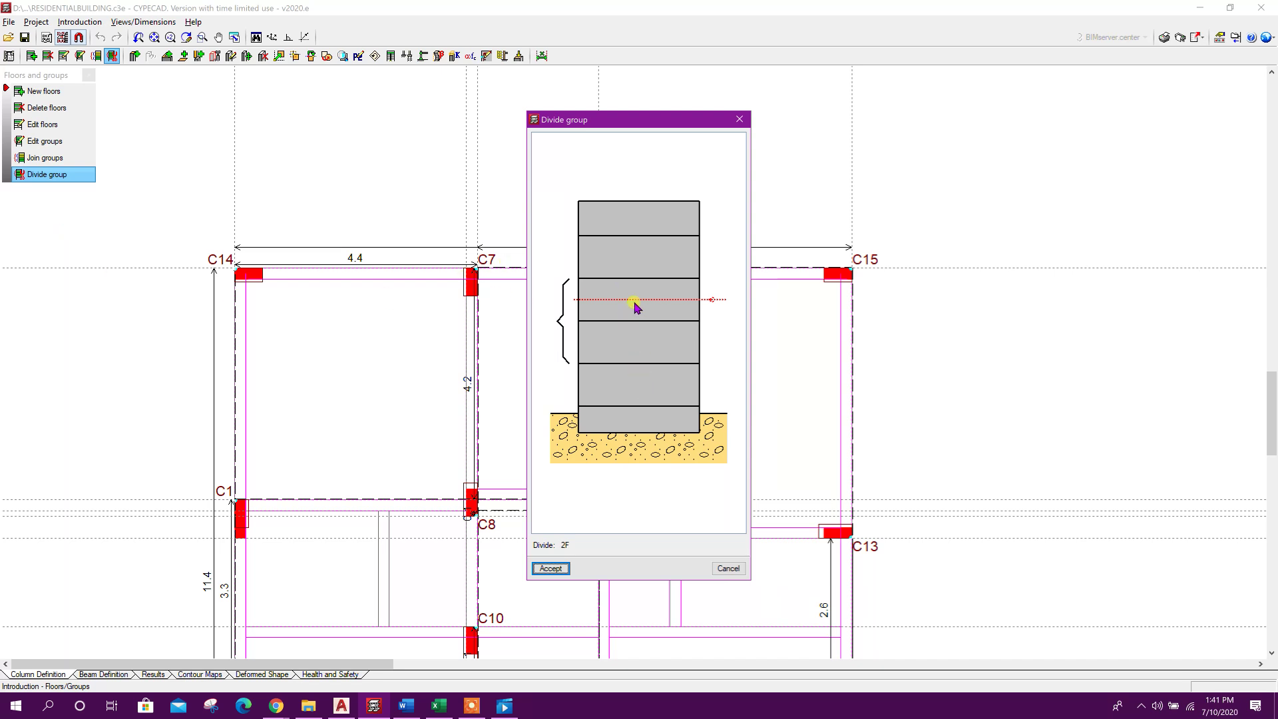
click(557, 566)
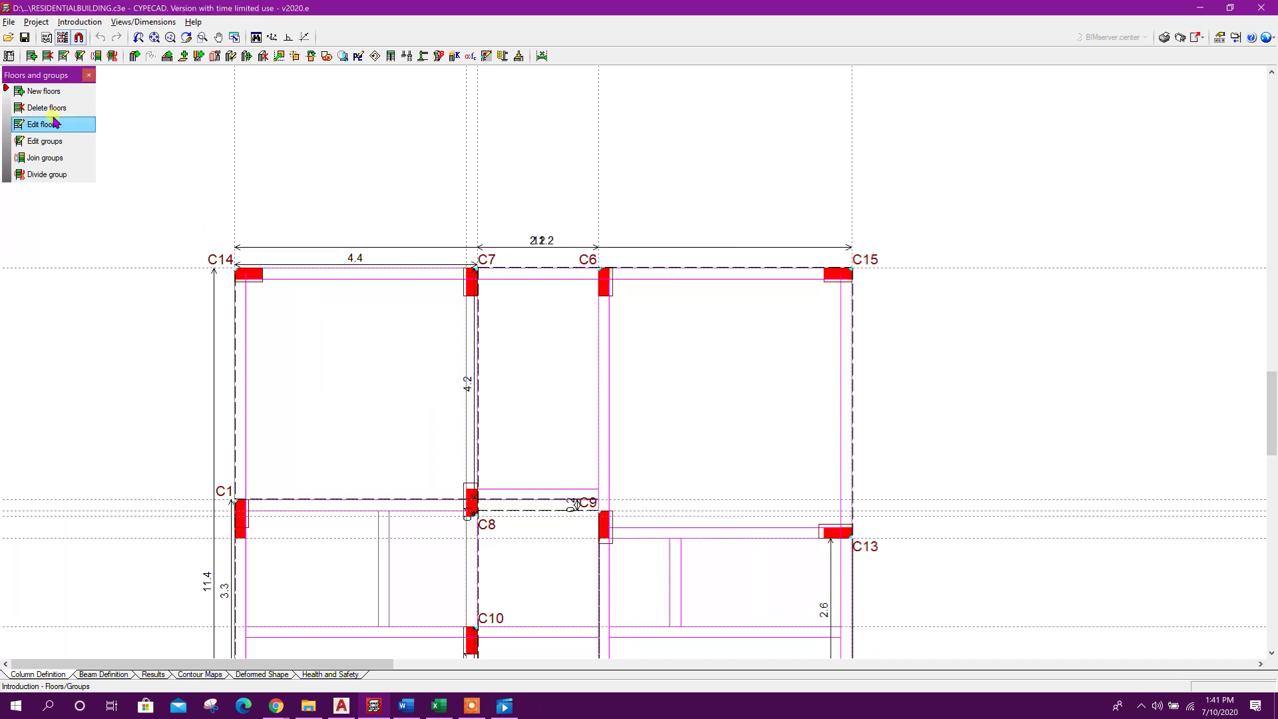
click(44, 173)
click(654, 305)
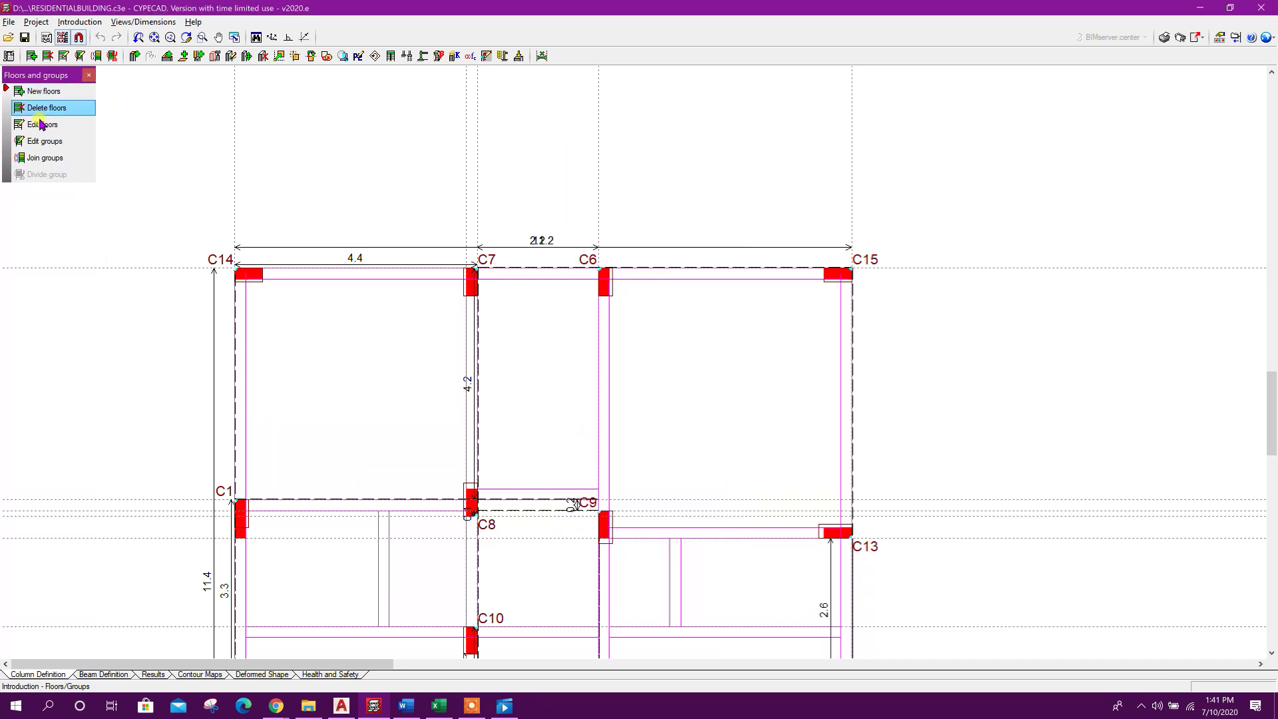
Review the floor names, heights and elevations without changing them
click(59, 127)
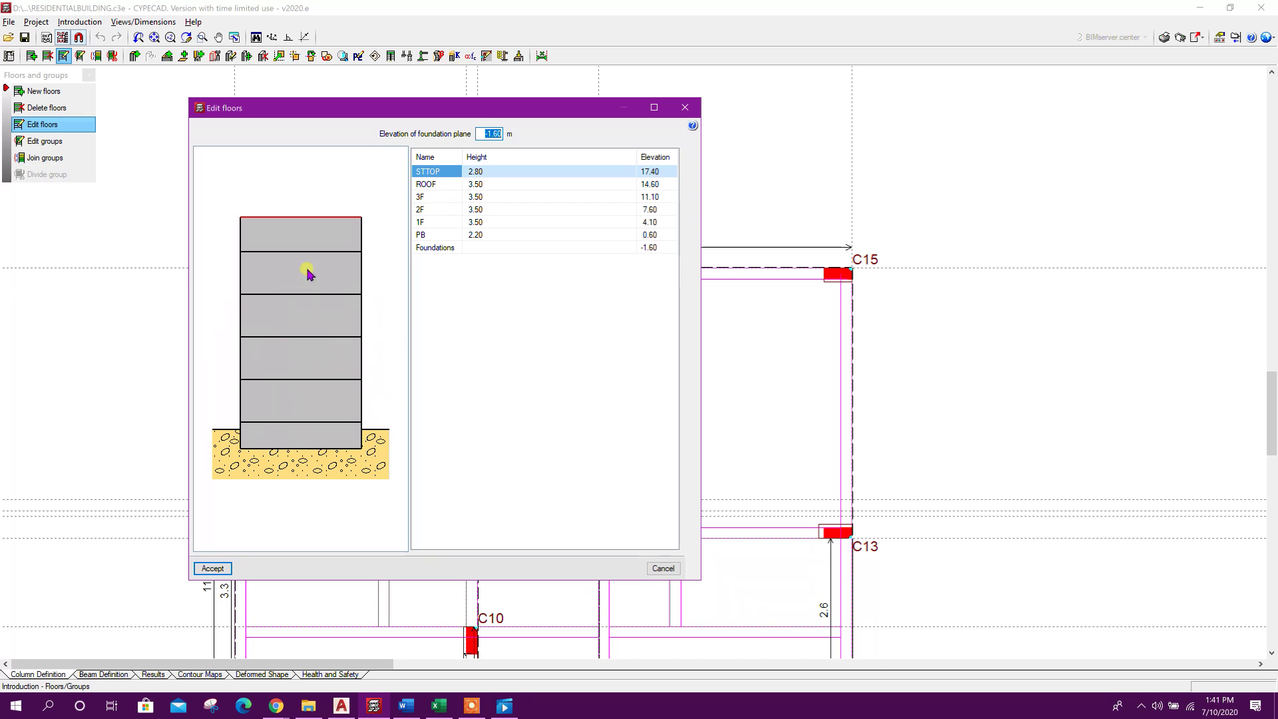
click(685, 107)
click(89, 75)
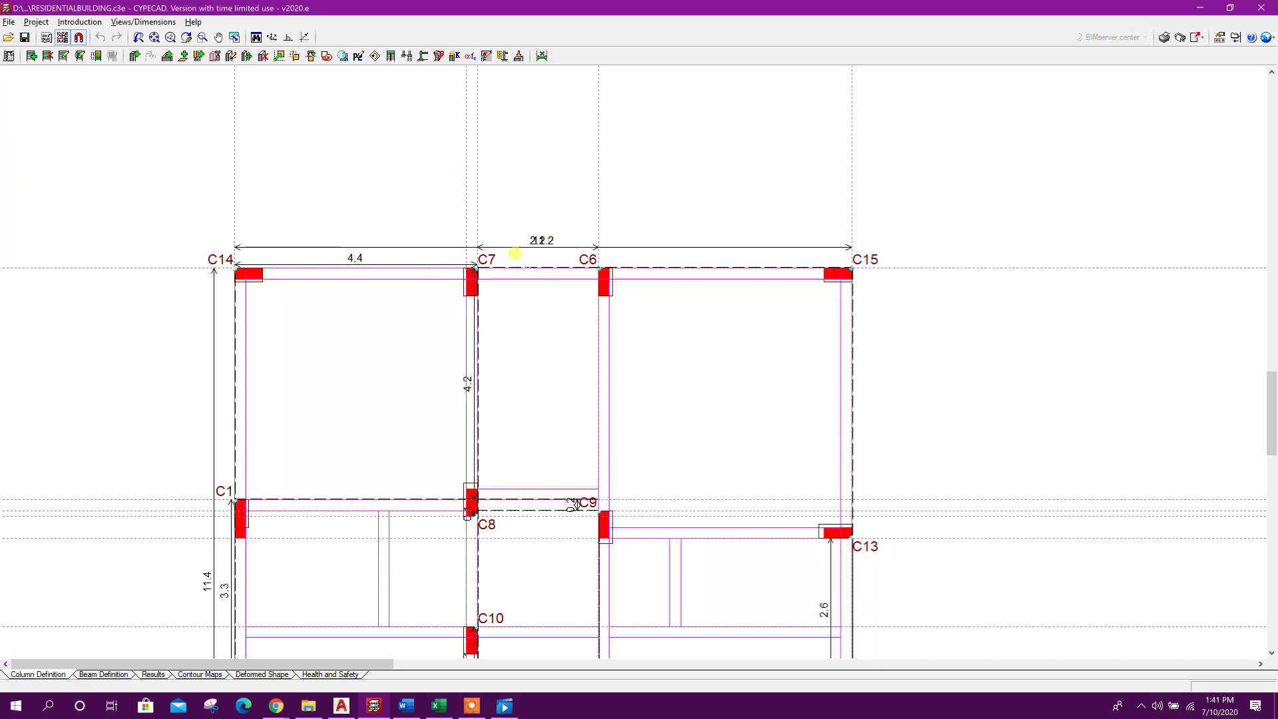
Return to the beam definition and go down to the PB floor plan
scroll(620, 466, down, 3)
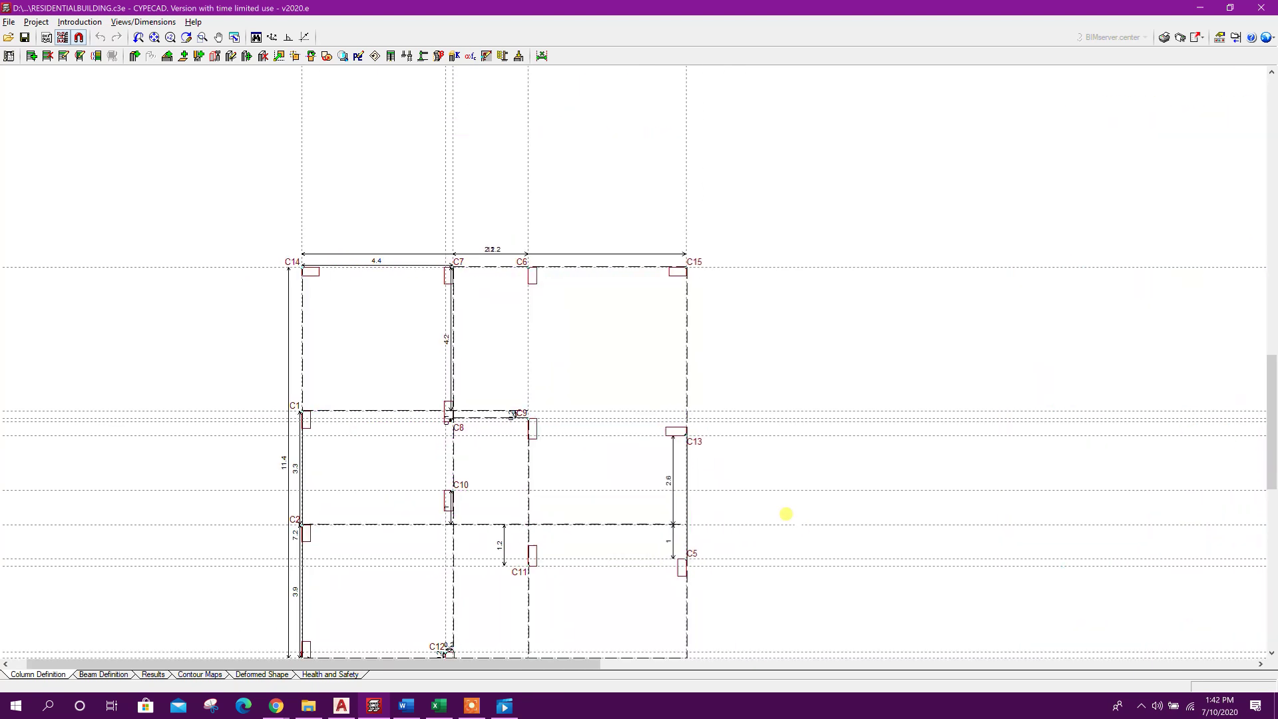
scroll(671, 464, down, 1)
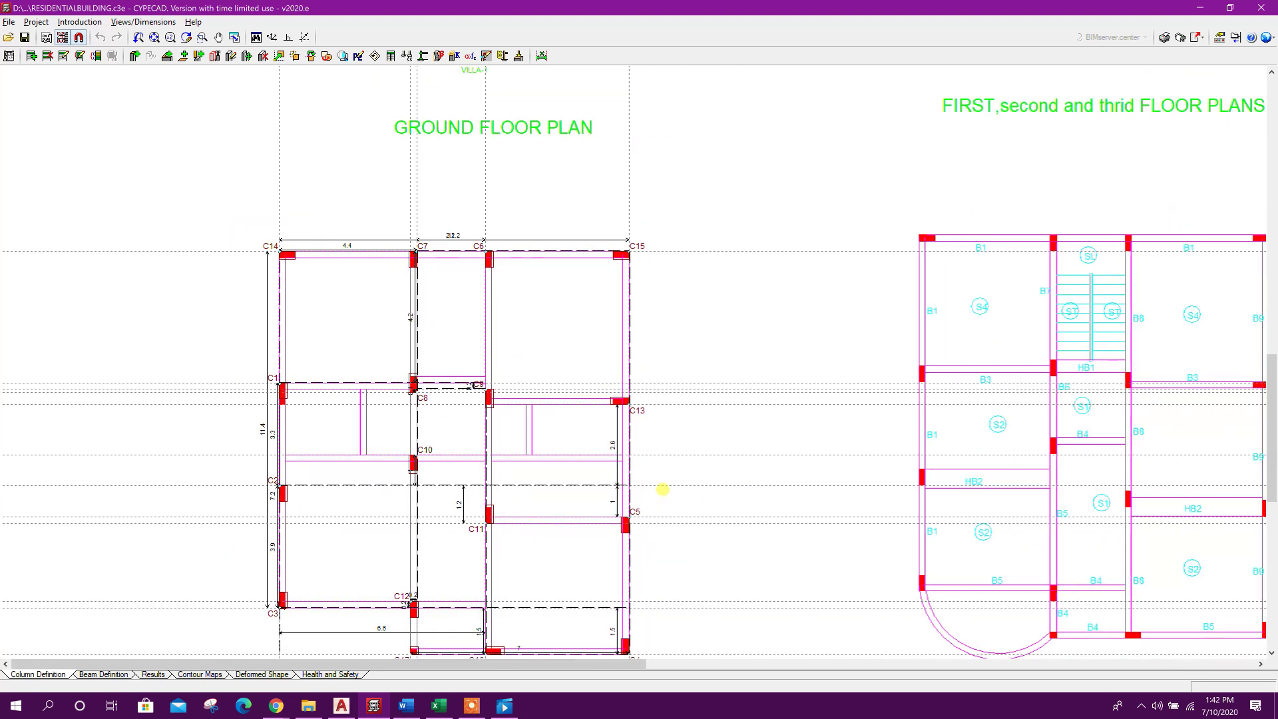
click(104, 674)
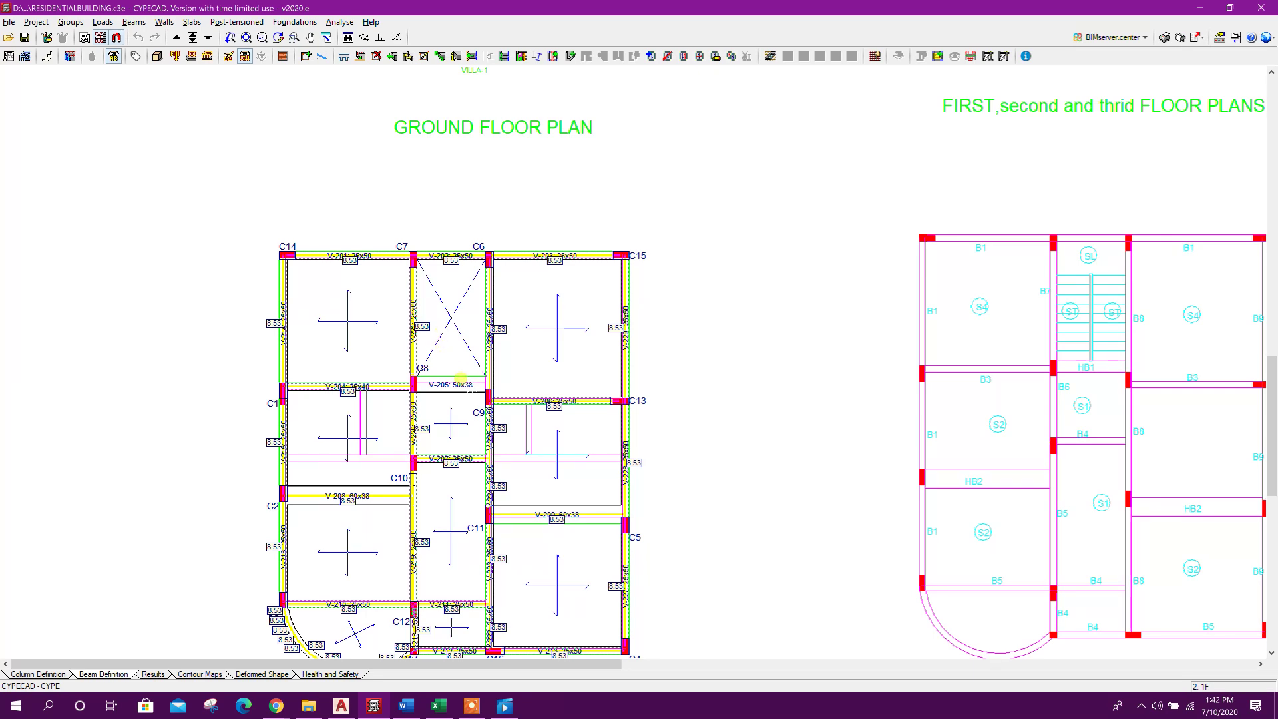
scroll(461, 379, up, 1)
middle_drag(566, 491, 553, 442)
click(208, 37)
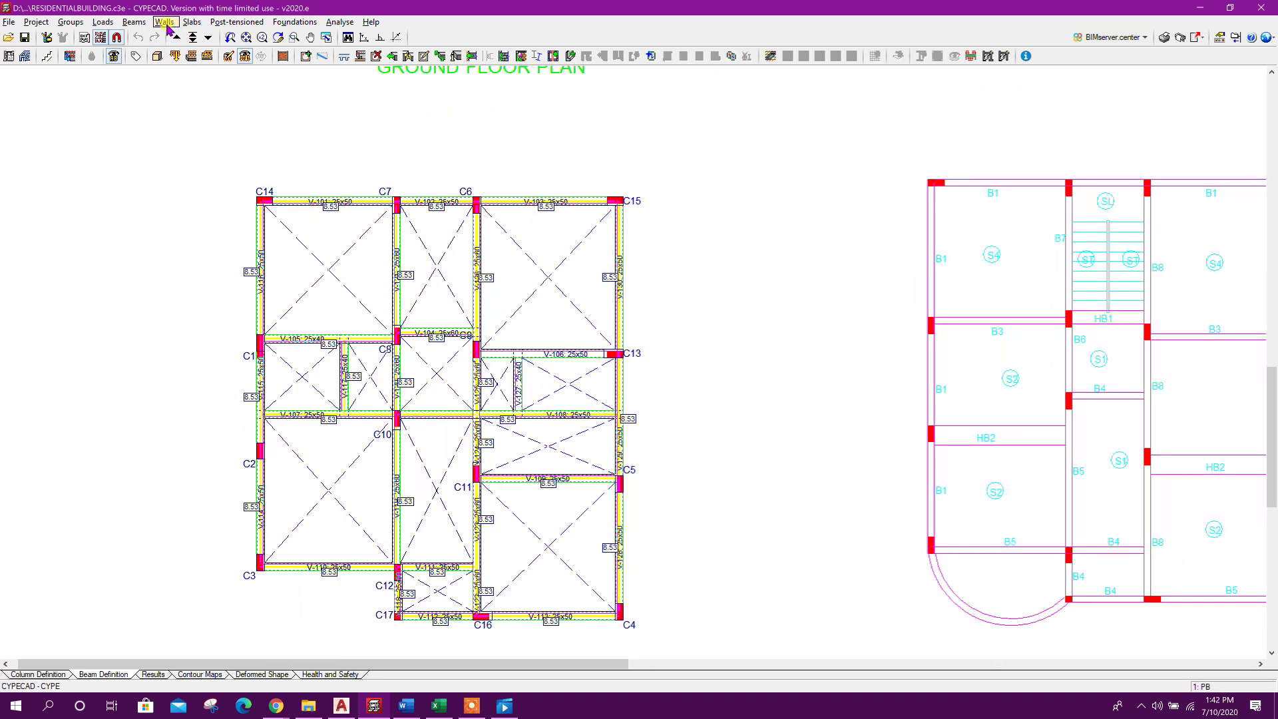
Define a new PB staircase with reference Stair 1 and left rotation, check its S20 span, and accept the definition
click(52, 57)
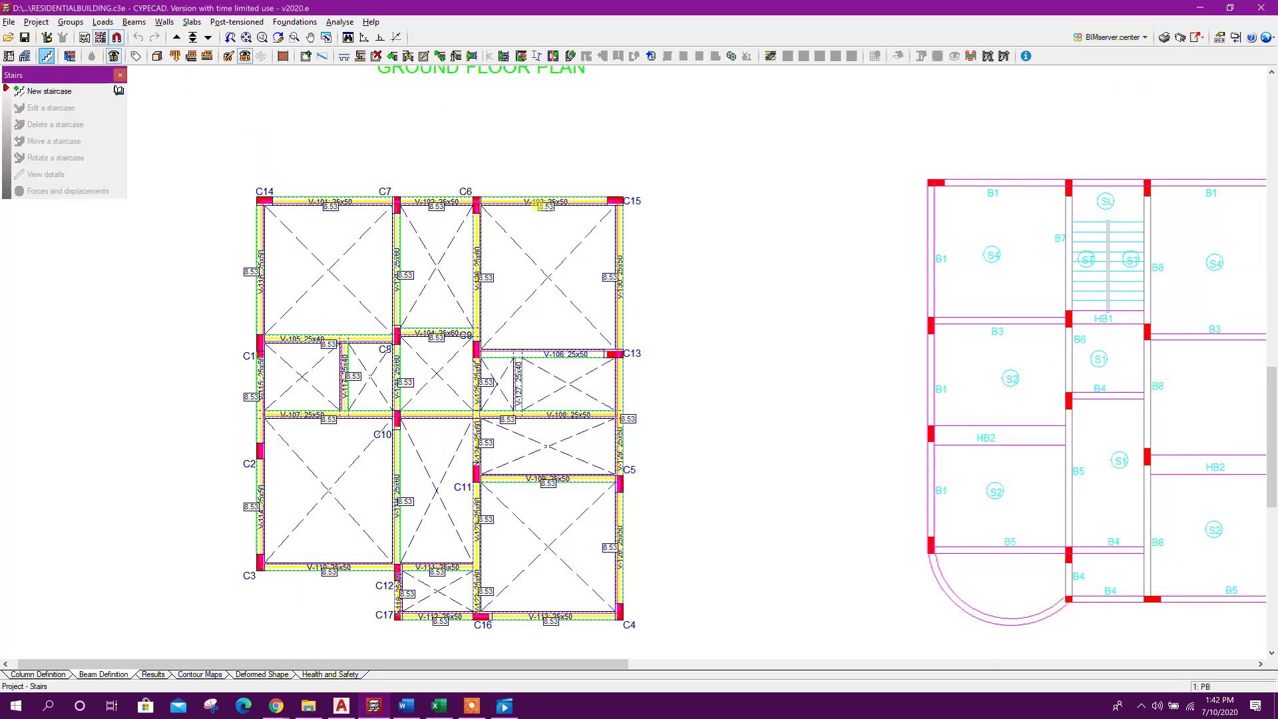
click(41, 91)
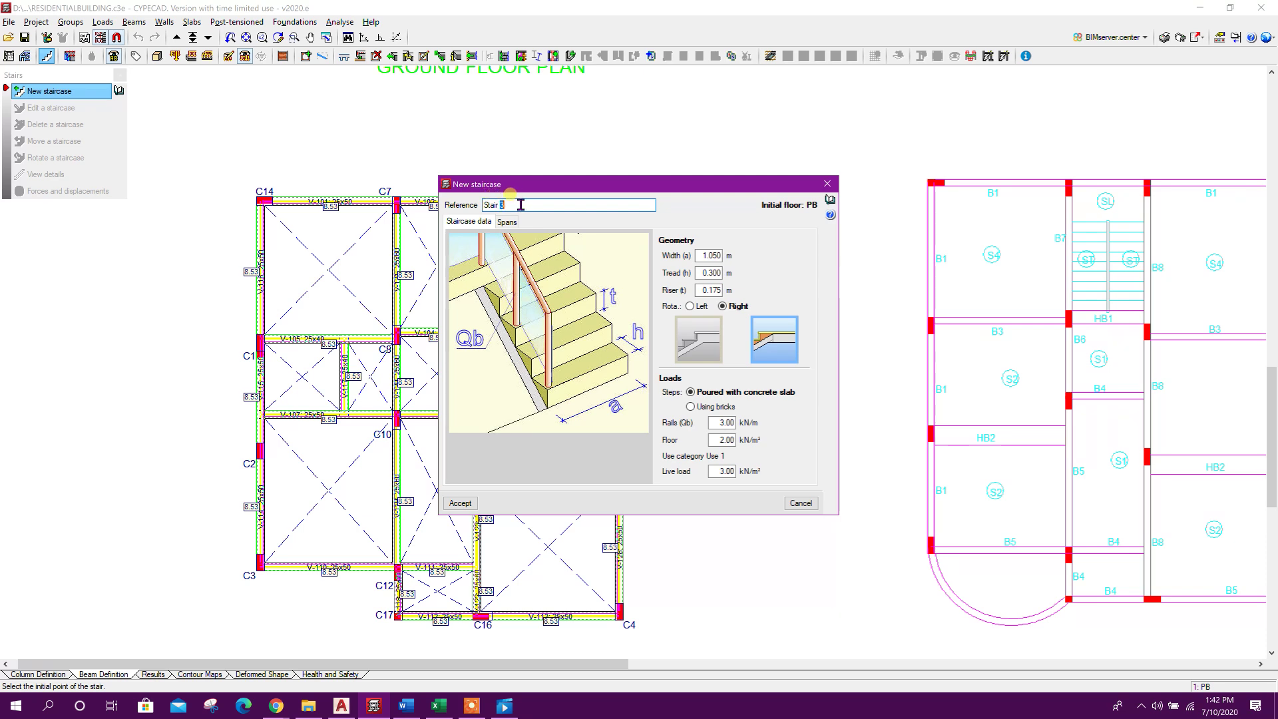
click(691, 308)
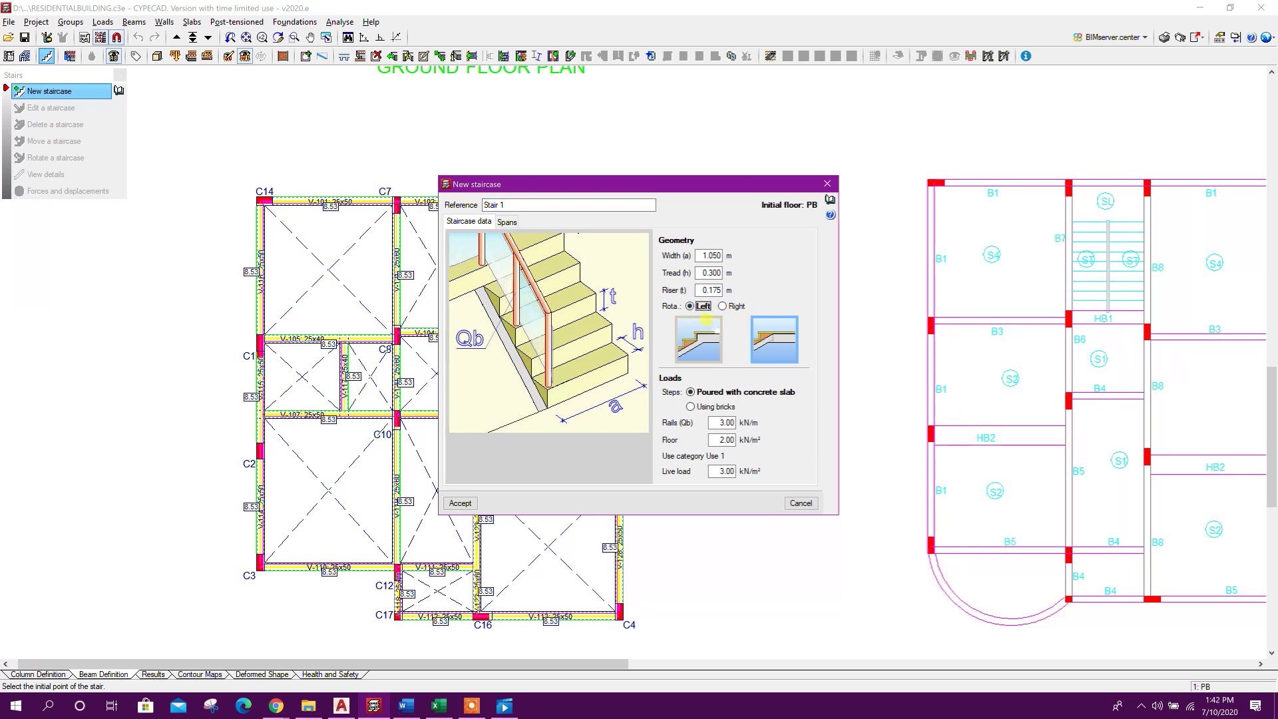
drag(636, 183, 838, 191)
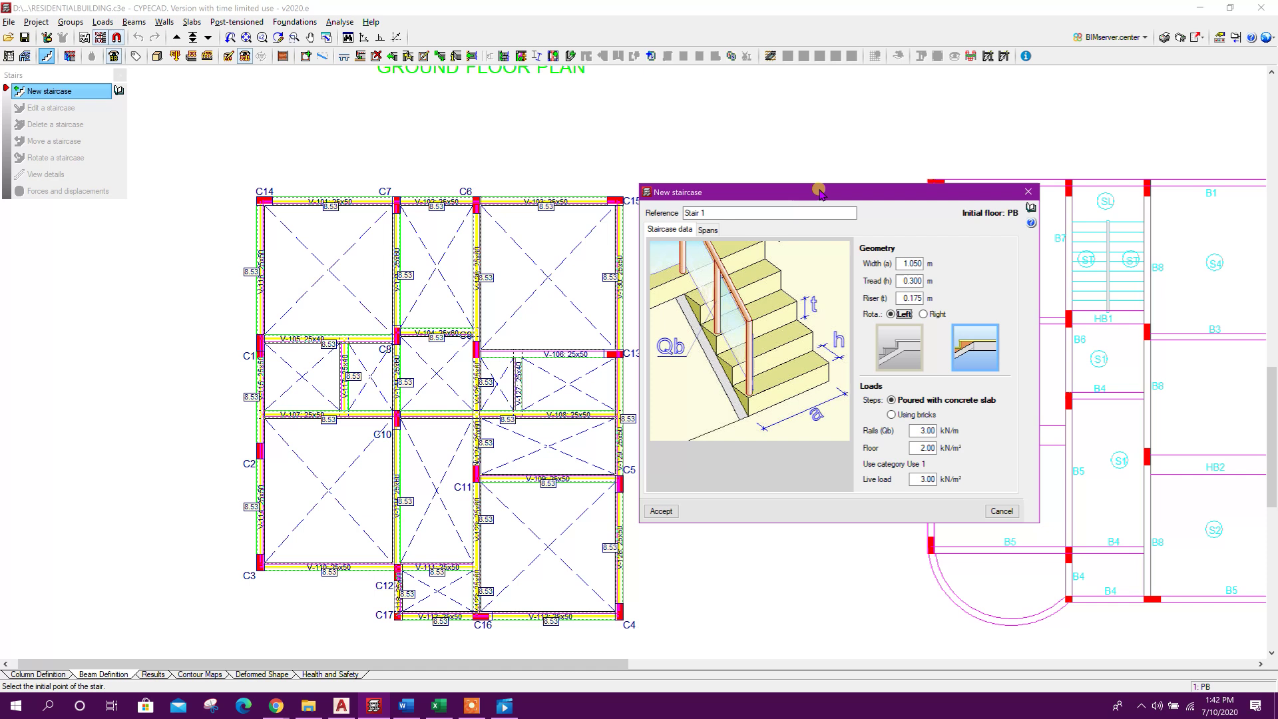
drag(786, 193, 759, 190)
click(689, 228)
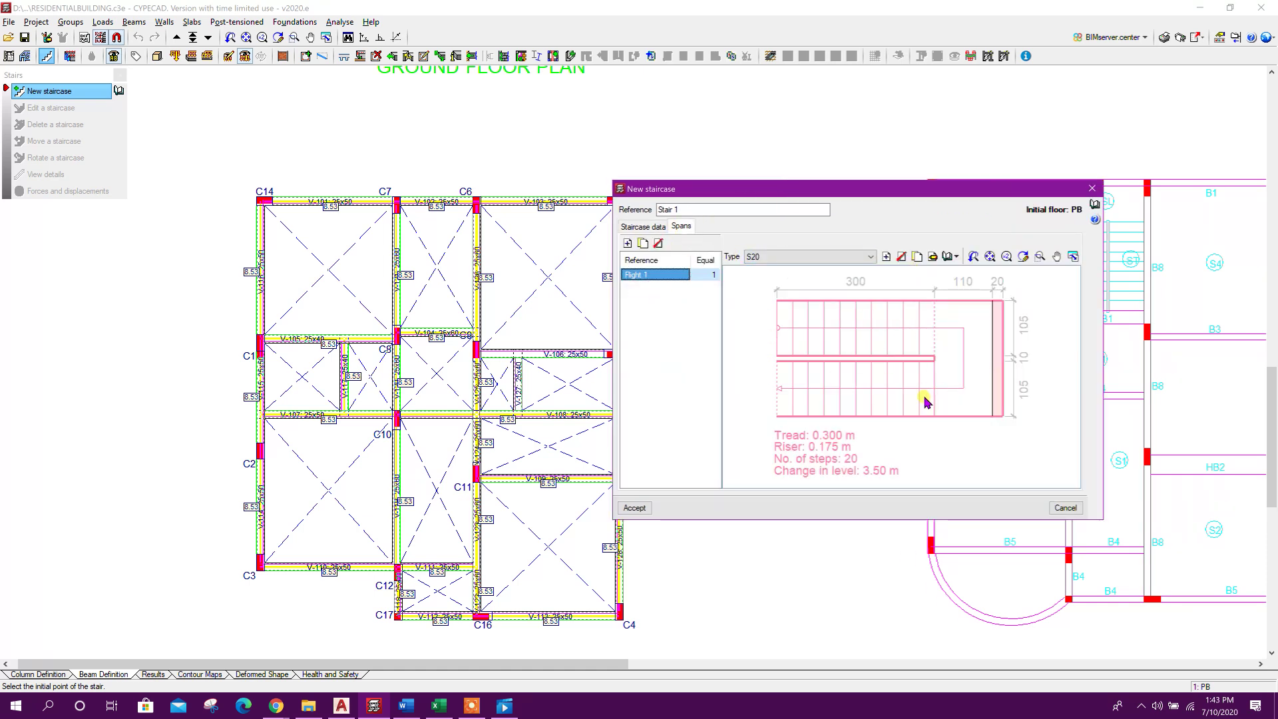
click(635, 508)
Place the PB staircase beside C13, pointing straight up the plan at 90° with orthogonal mode on
scroll(760, 364, up, 2)
click(773, 373)
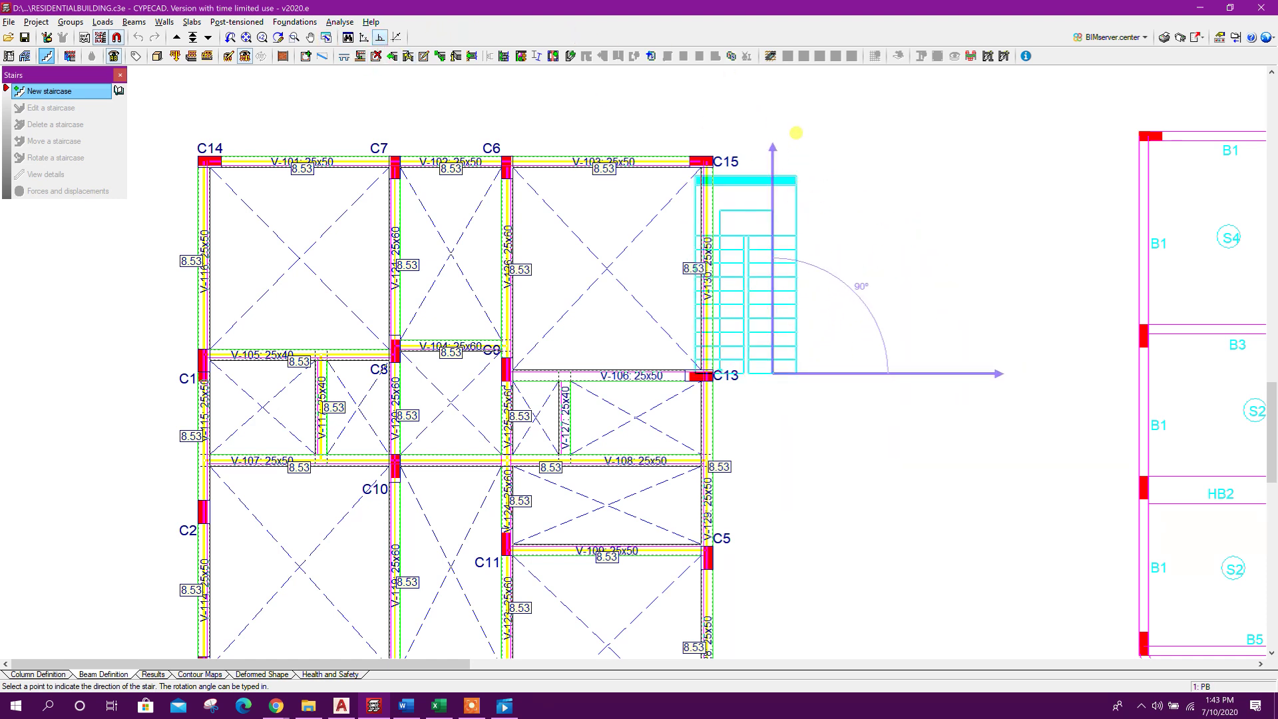
click(796, 133)
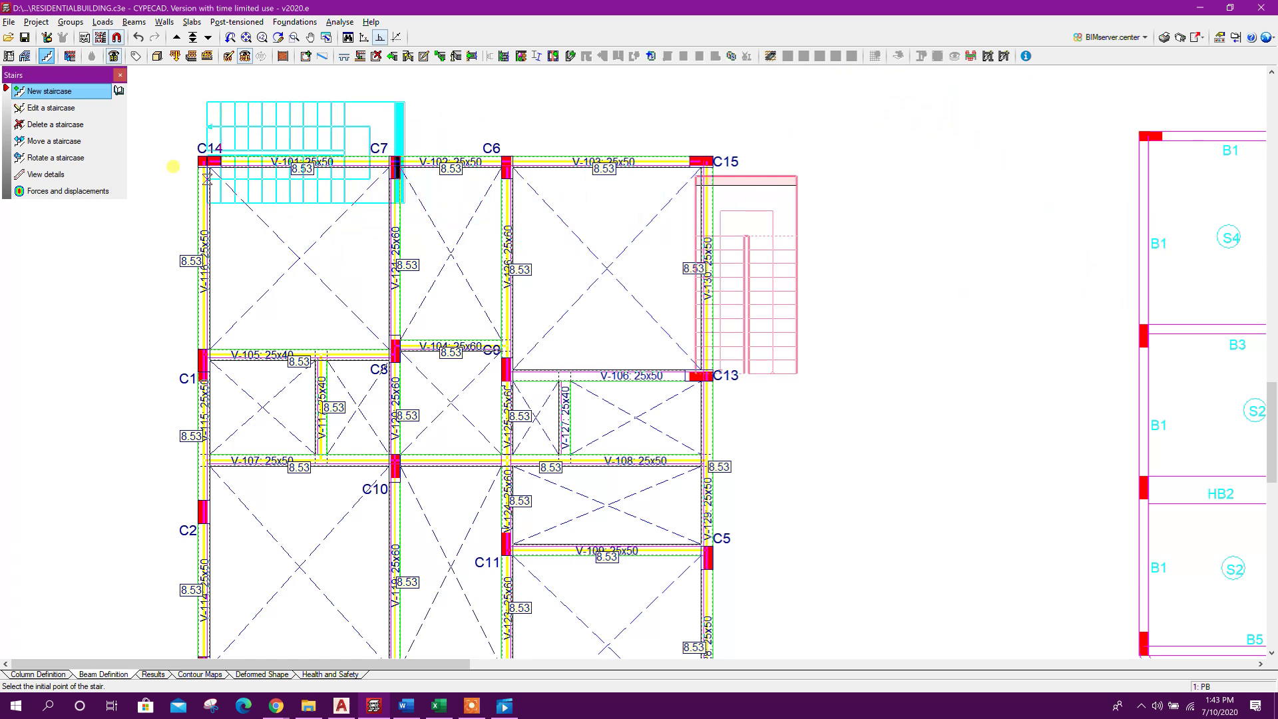
Move the PB staircase by its outer landing corner into the stairwell between C7 and C6, and check it in the building's 3D view
click(58, 141)
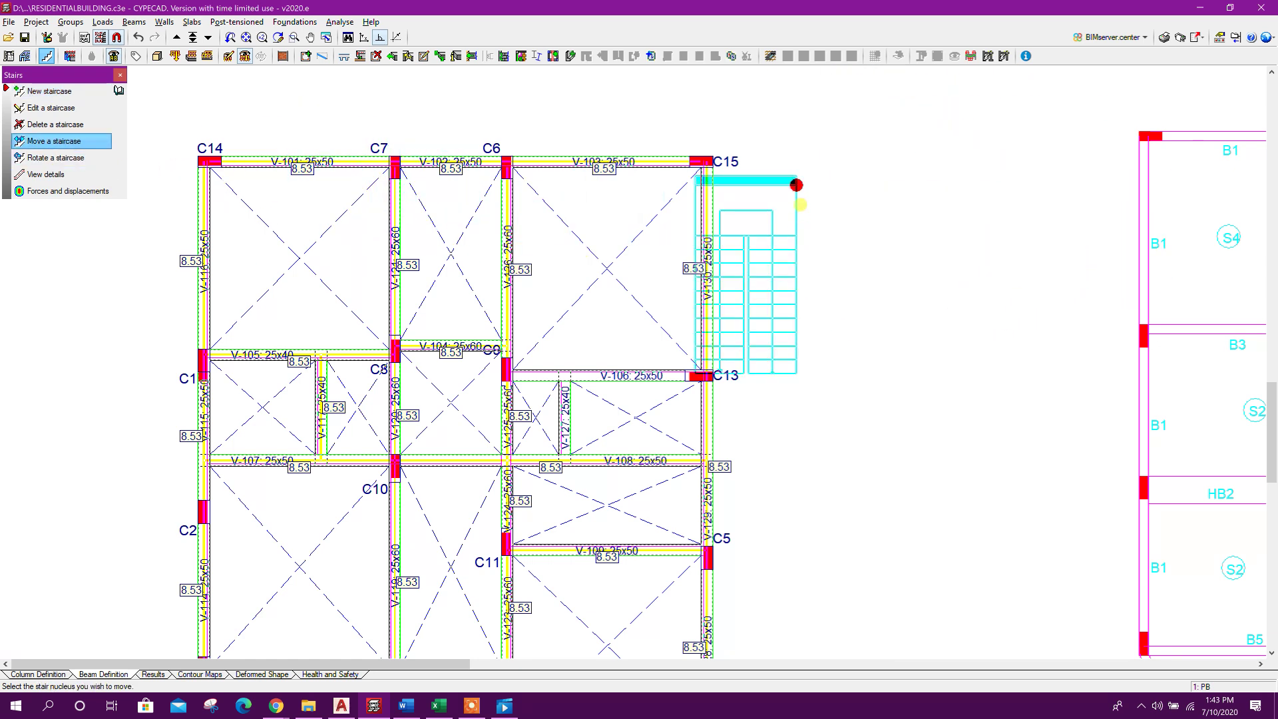
click(796, 175)
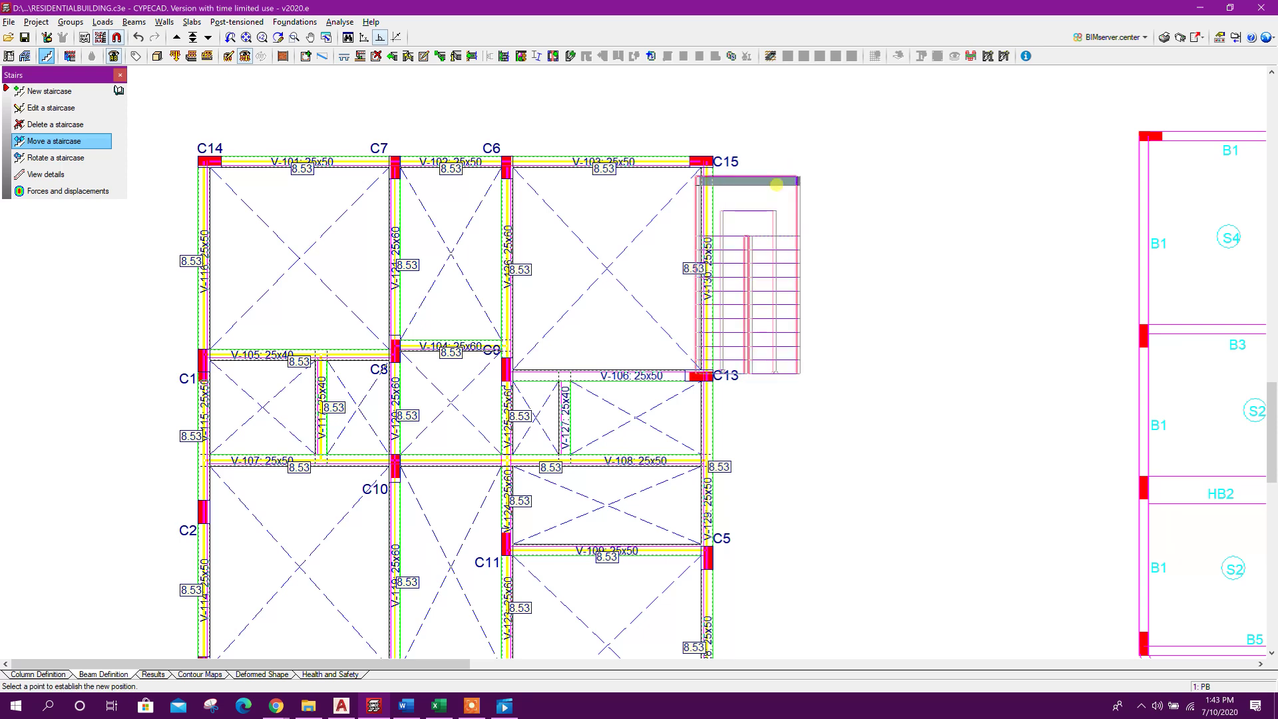
scroll(490, 149, up, 2)
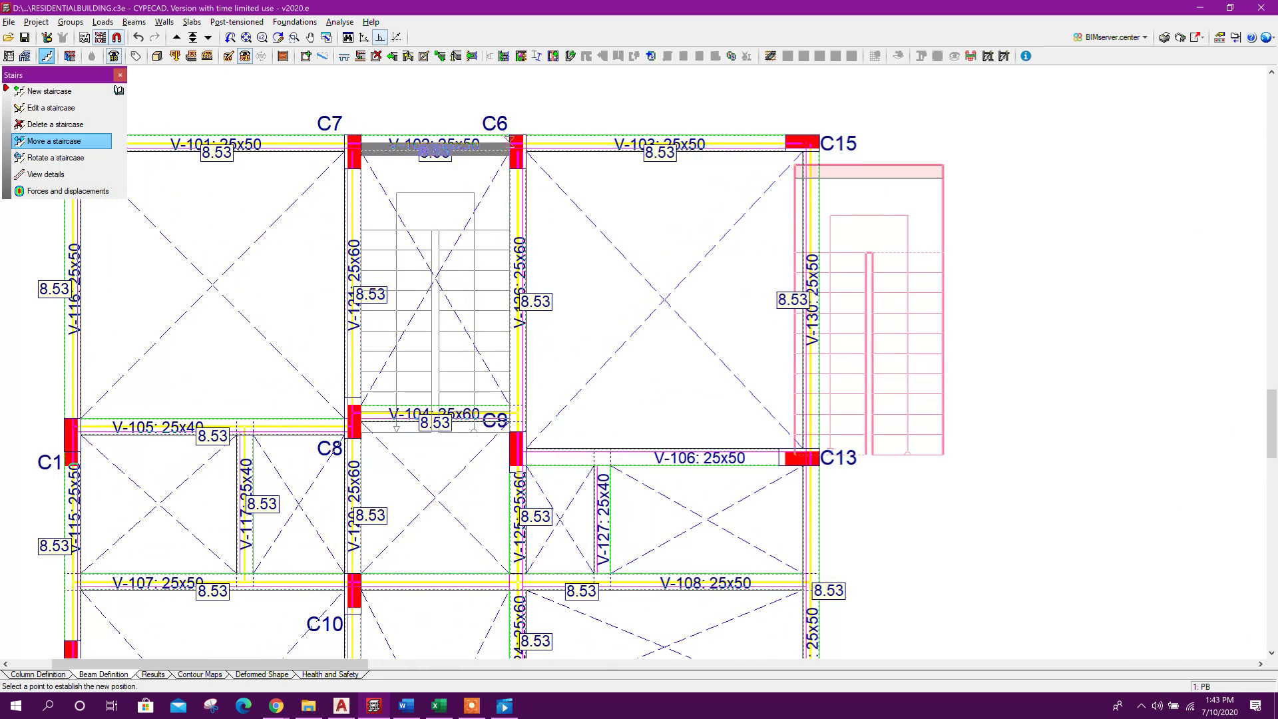
click(500, 127)
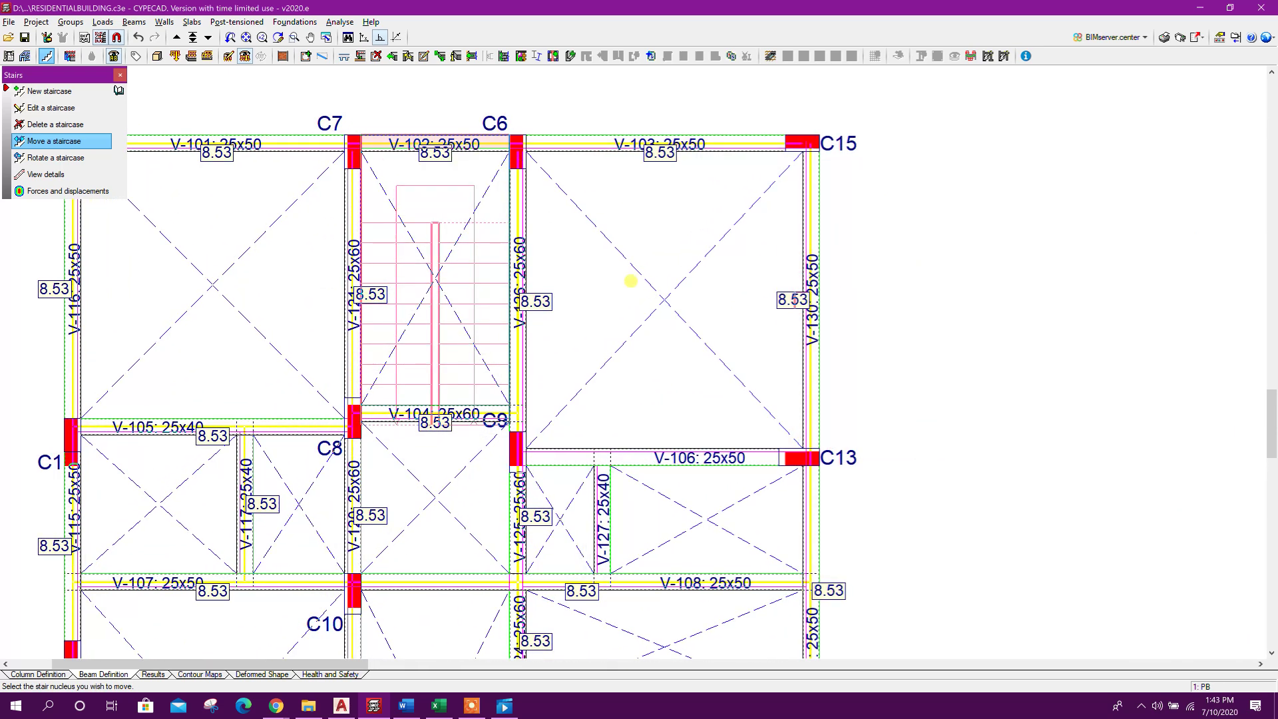
click(120, 75)
scroll(808, 380, down, 2)
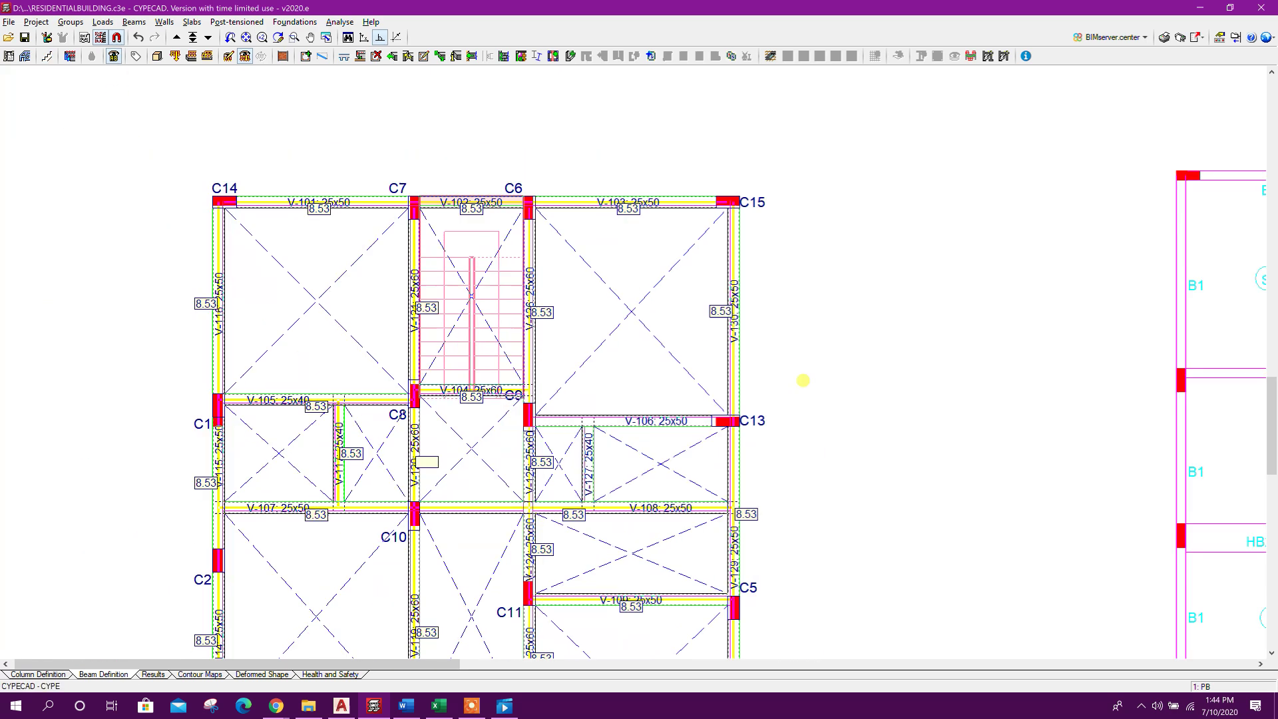
click(157, 56)
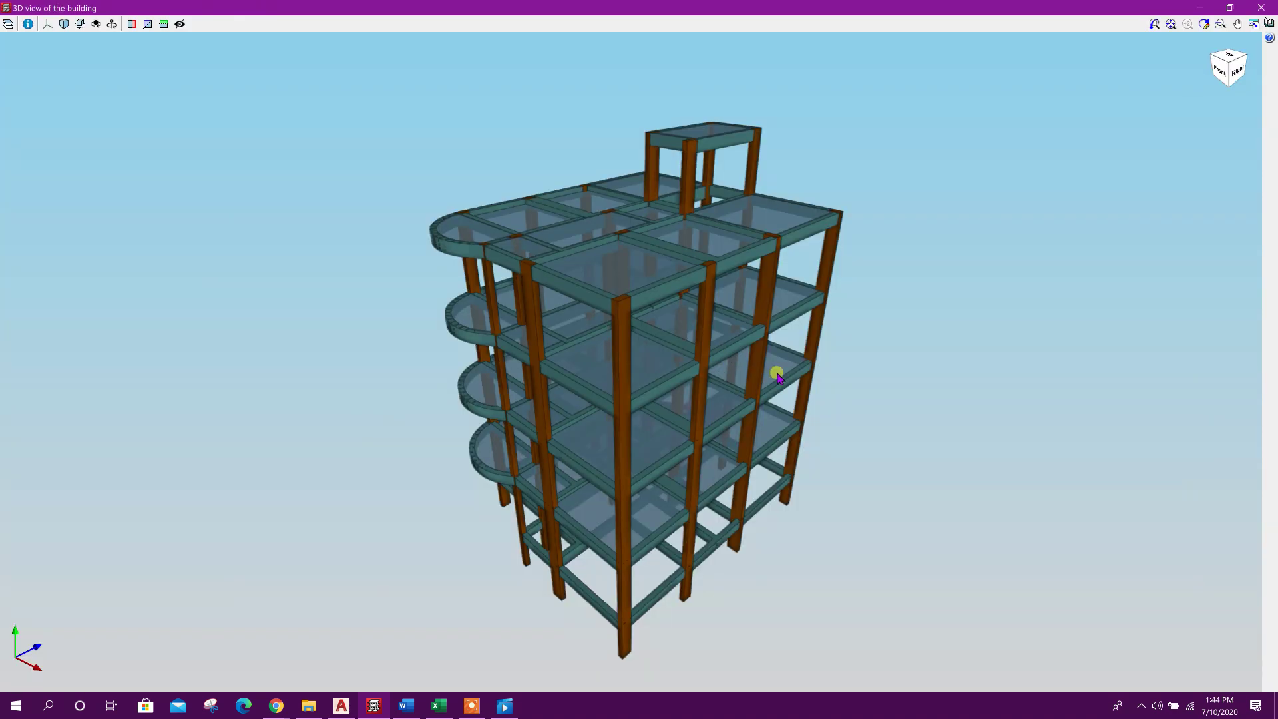
drag(777, 374, 586, 362)
click(1261, 8)
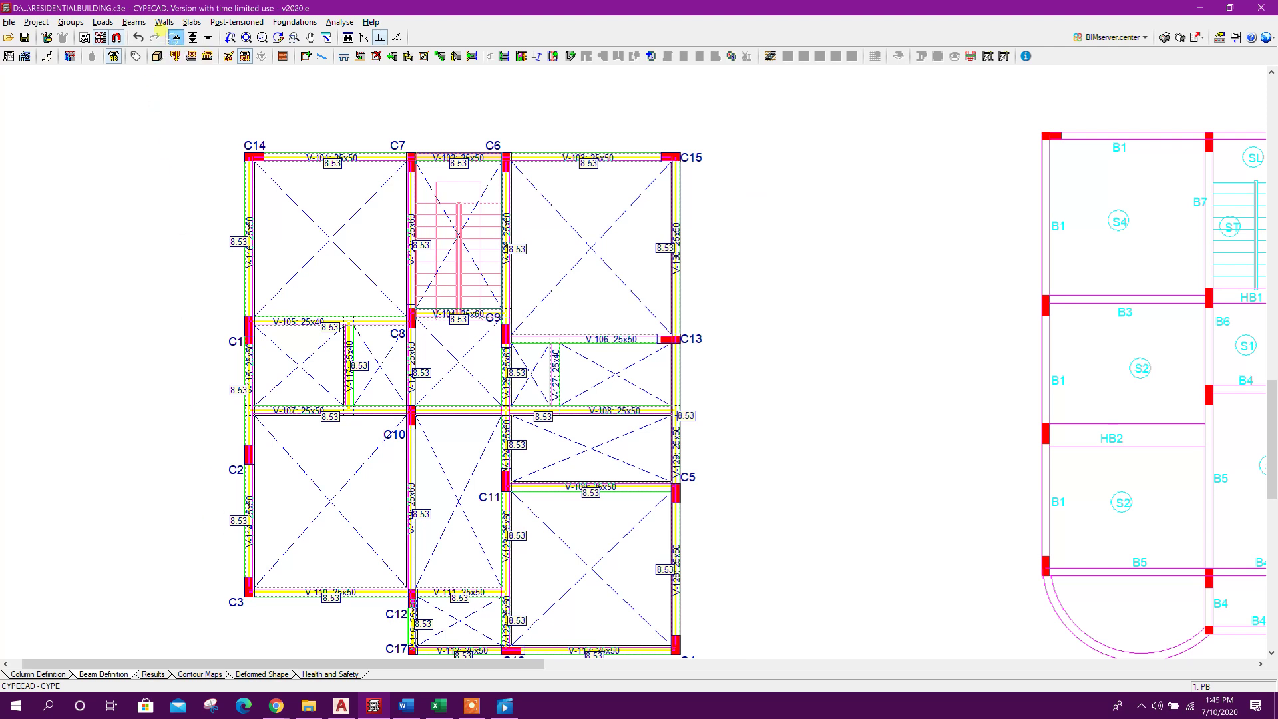
On floor 1F, define a new staircase copied from the one between C7 and C6, and place it beside C13 pointing straight up at 90°
click(176, 37)
click(46, 56)
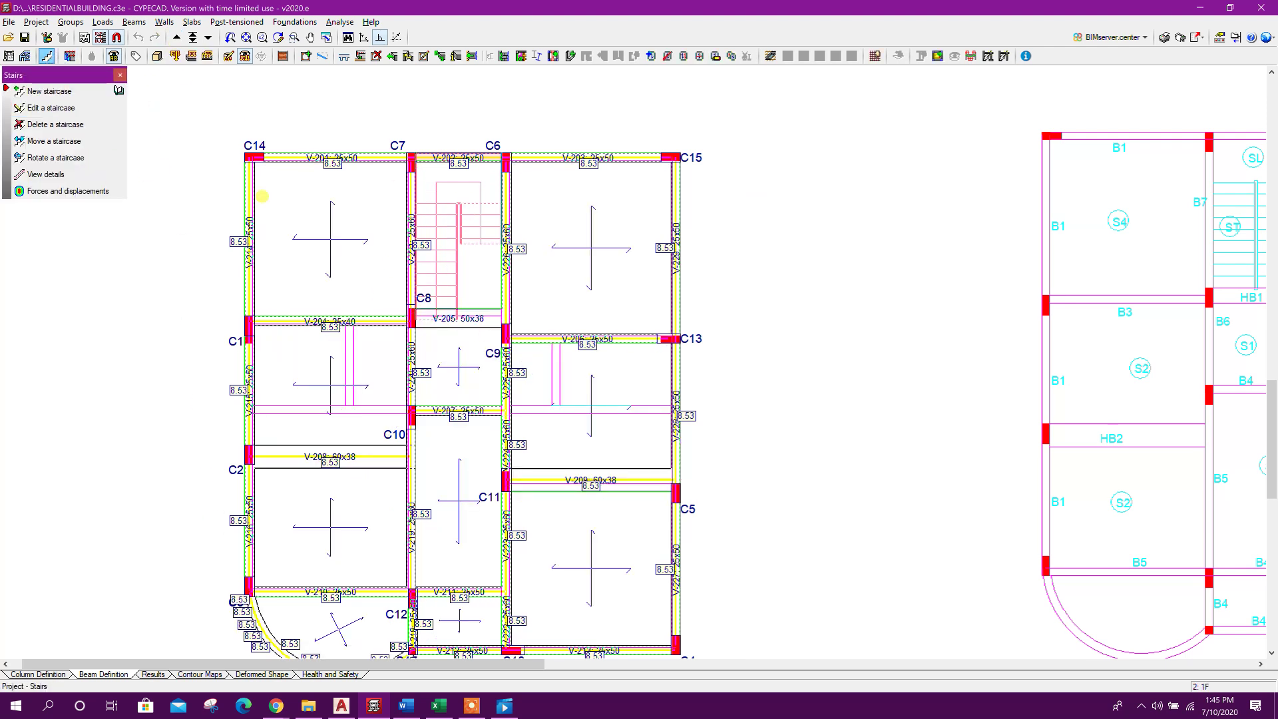
click(63, 91)
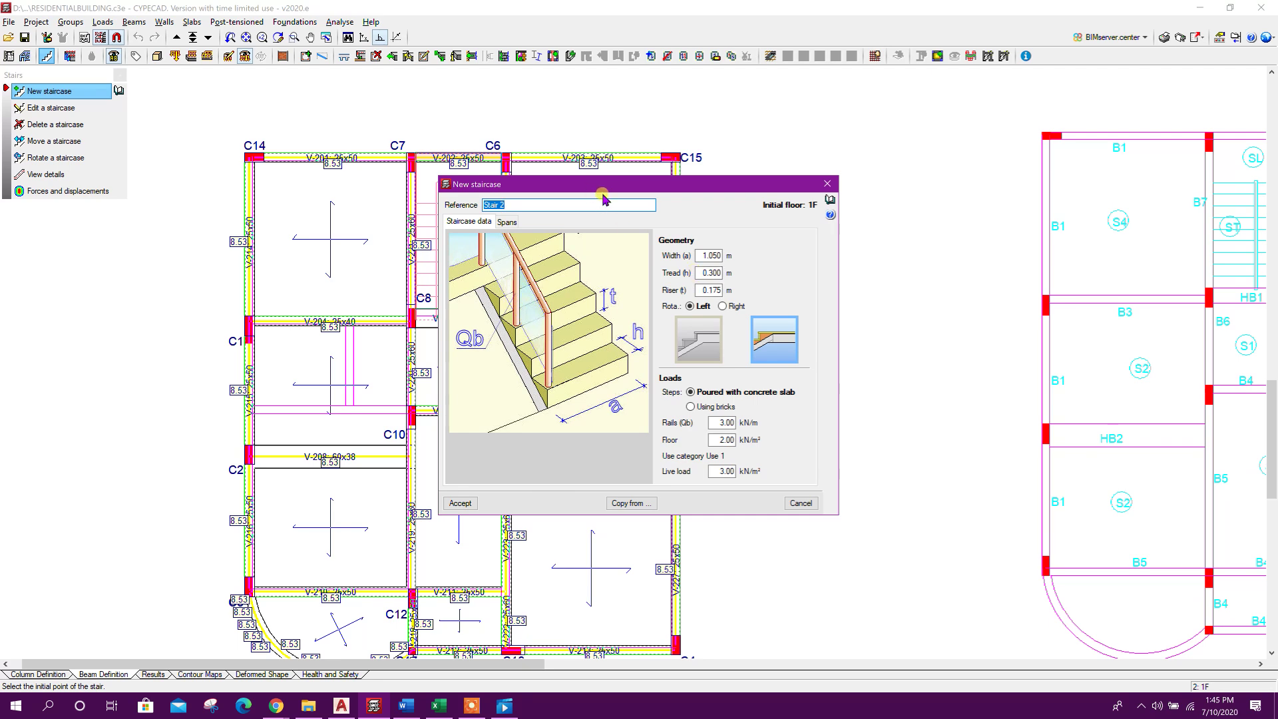
drag(605, 189, 808, 176)
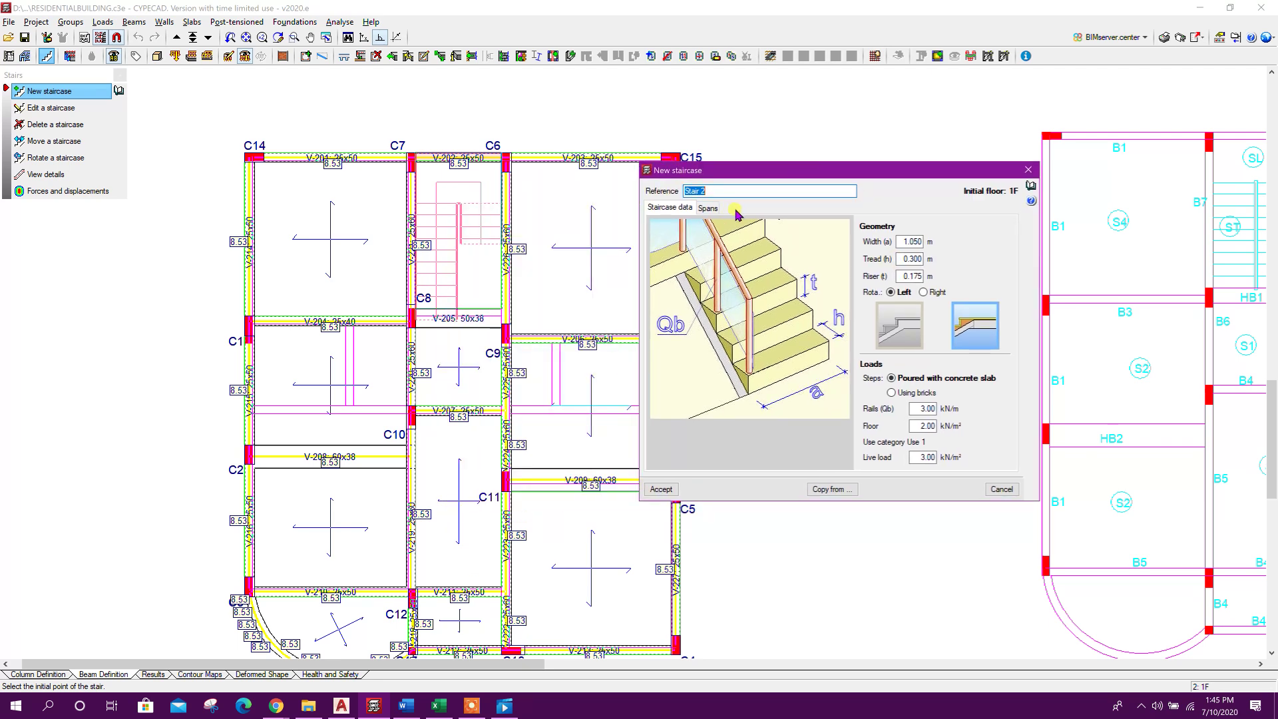
click(831, 489)
click(450, 237)
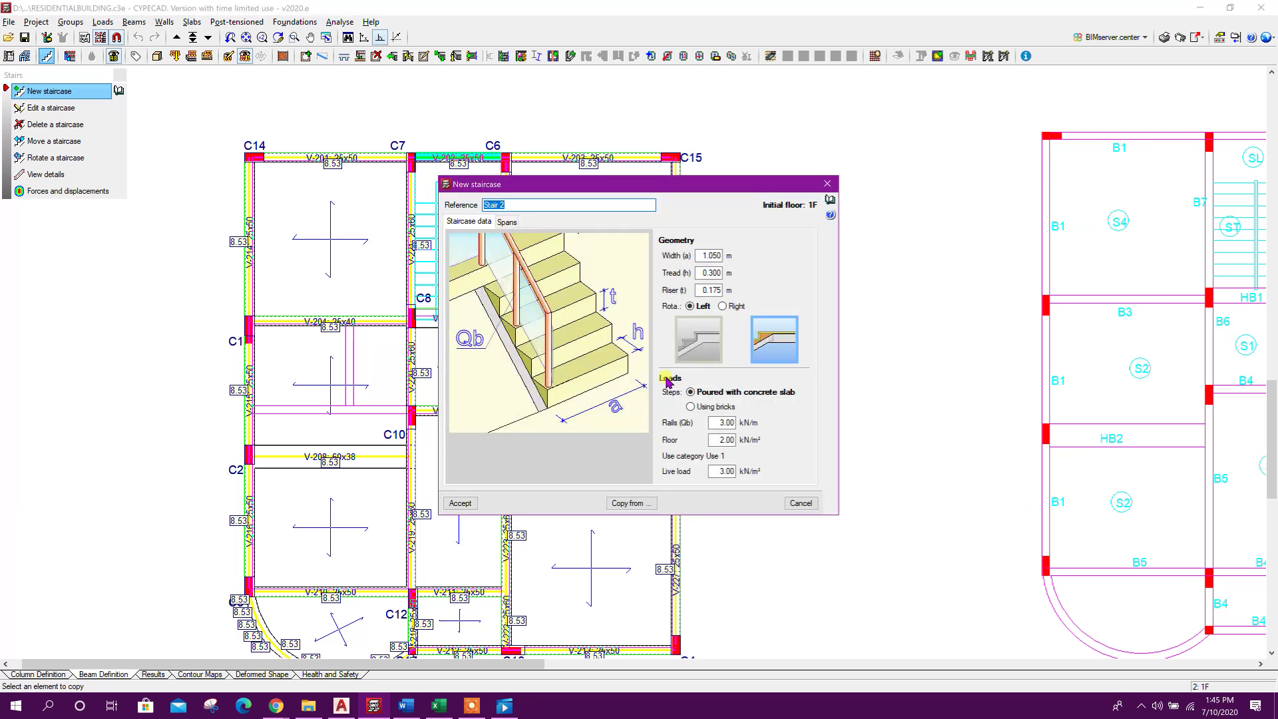
click(460, 503)
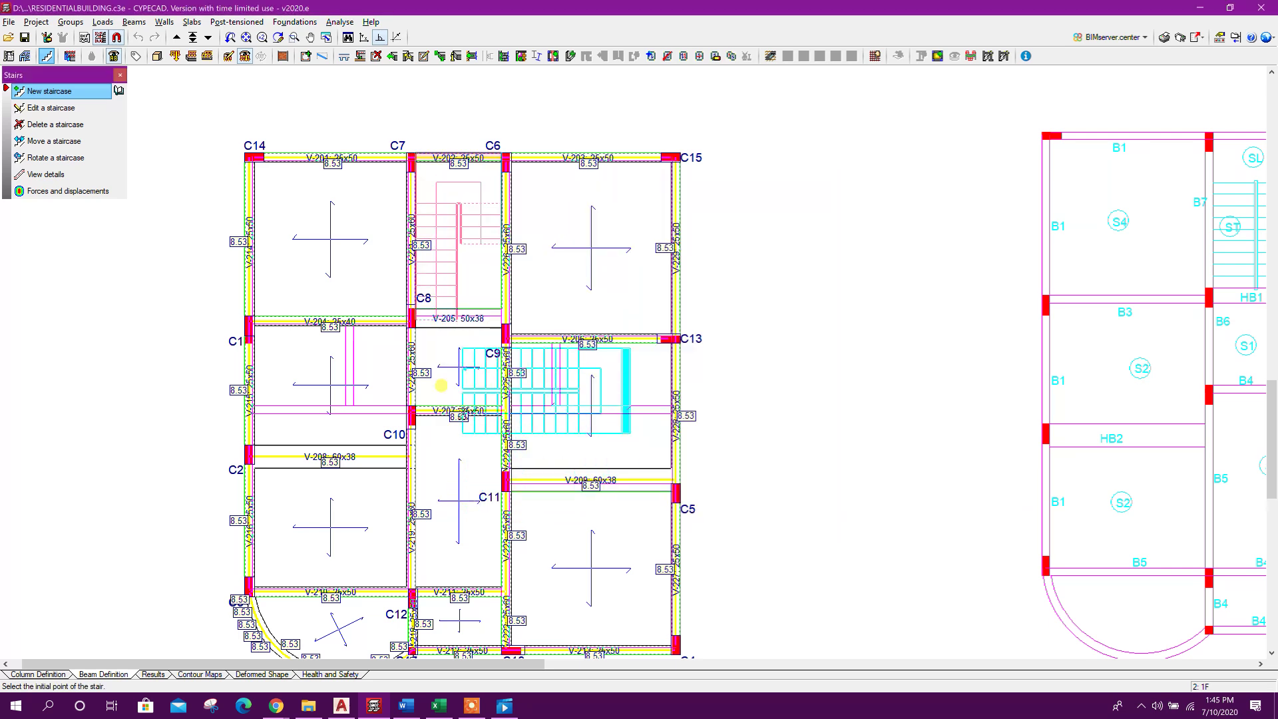
click(740, 377)
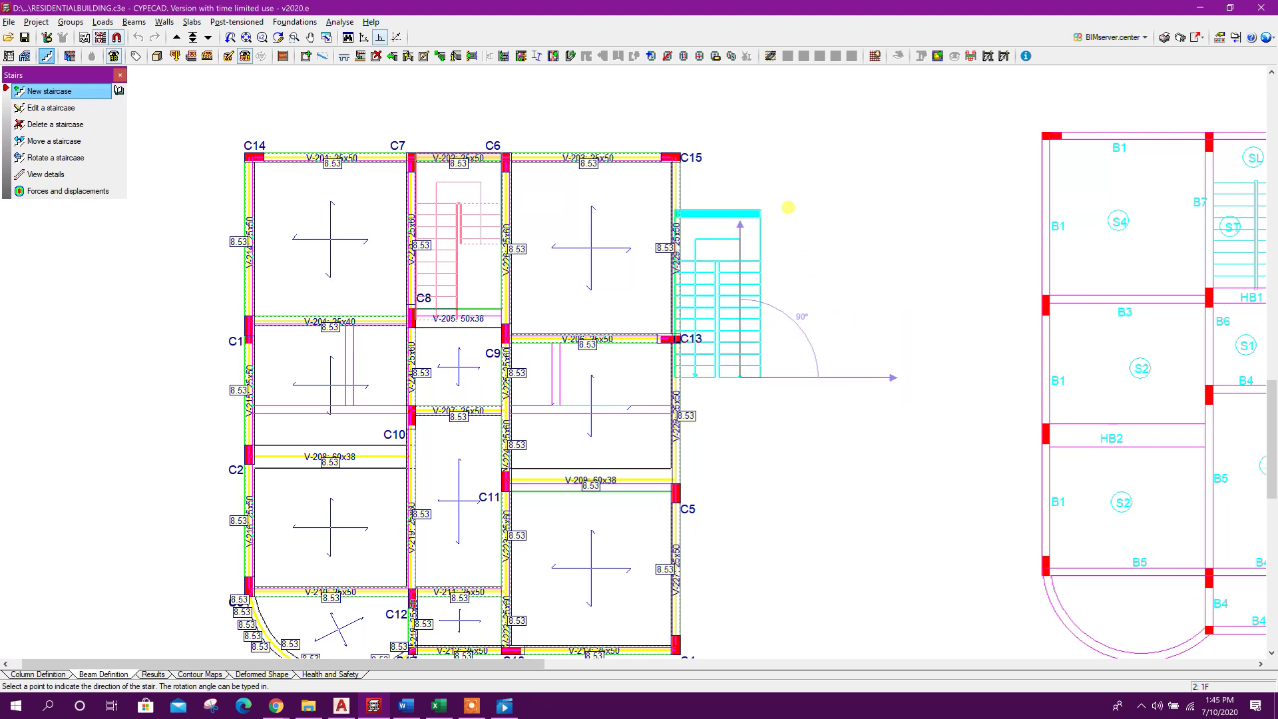
click(782, 185)
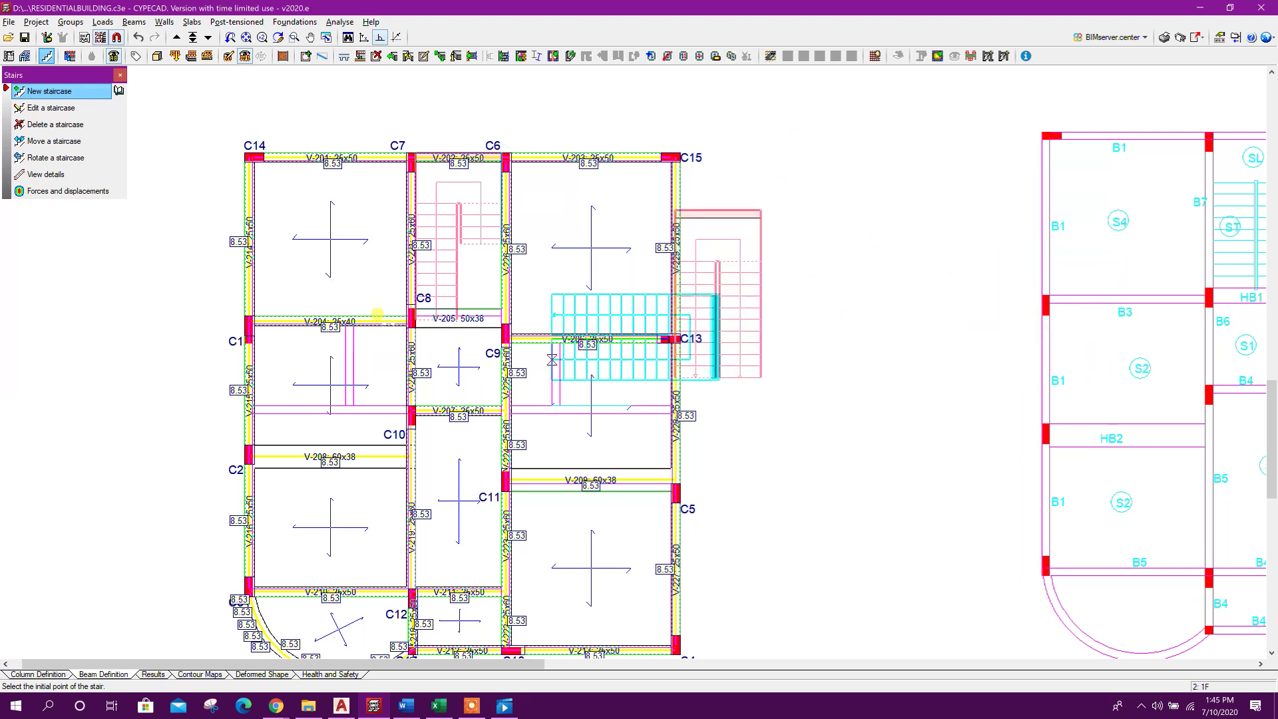
Move the 1F staircase by its outer landing corner into the stairwell, aligning it with the inner corner at C6
click(32, 142)
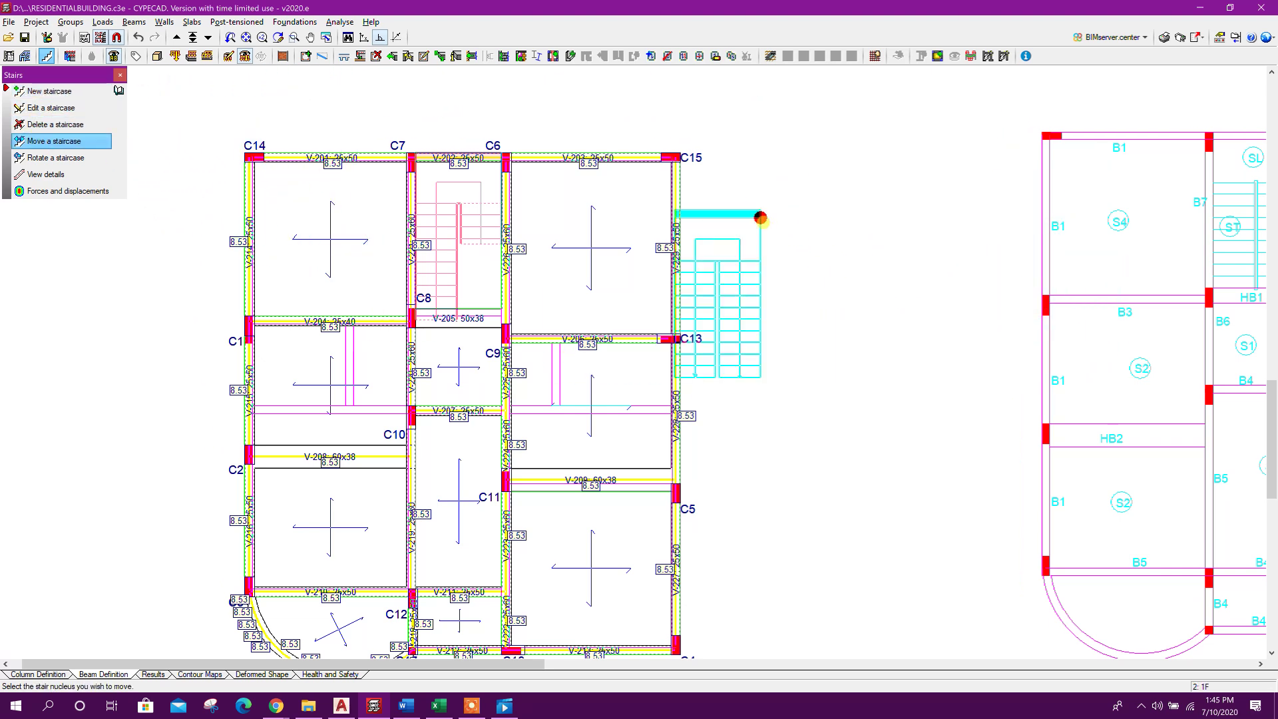
click(761, 211)
scroll(512, 151, up, 2)
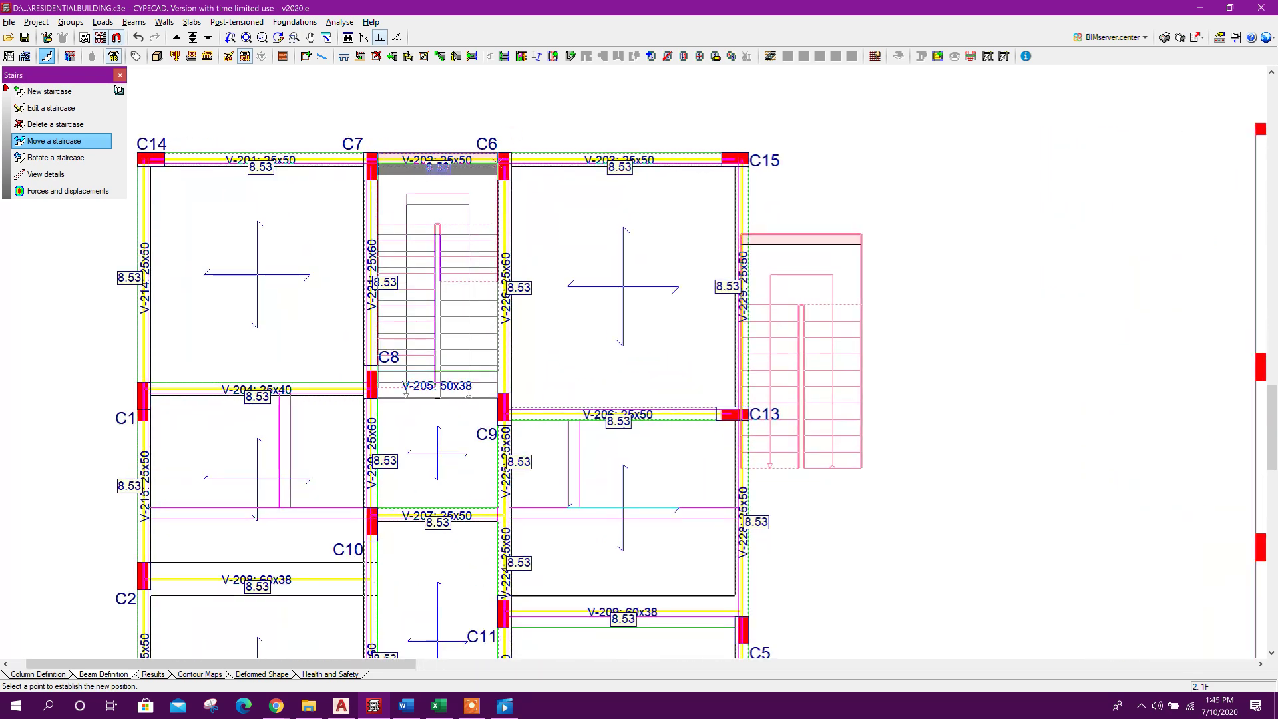
scroll(501, 151, up, 2)
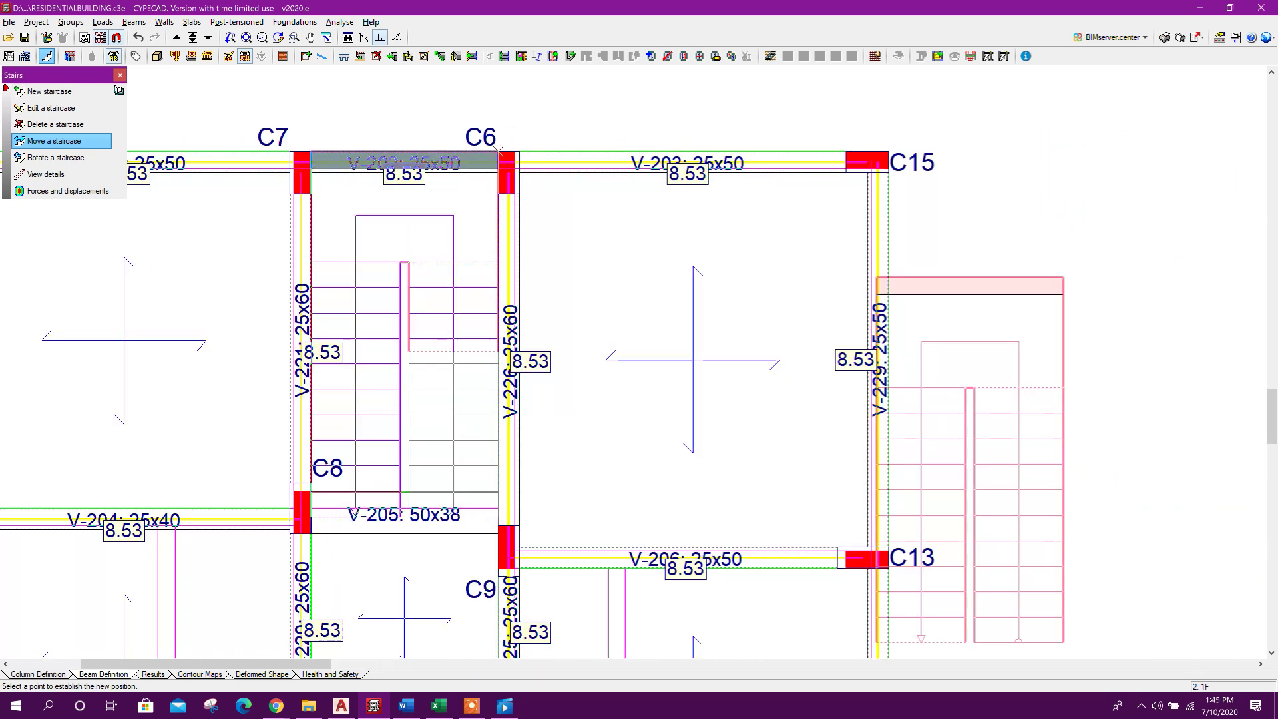
click(634, 238)
scroll(613, 289, down, 2)
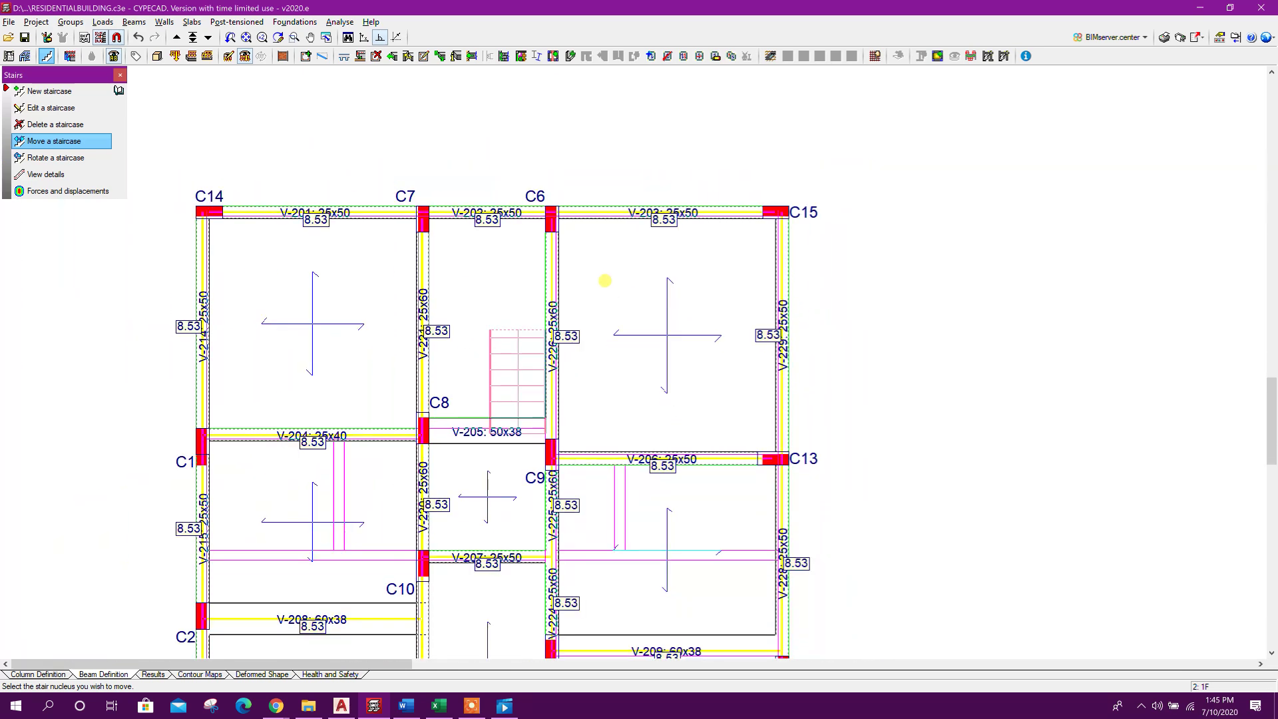
On floor 2F, define a new staircase copied from the existing stairwell stair, and place it beside C13 pointing straight up the plan
click(176, 38)
click(49, 96)
click(627, 504)
click(508, 266)
click(461, 504)
click(876, 480)
click(876, 406)
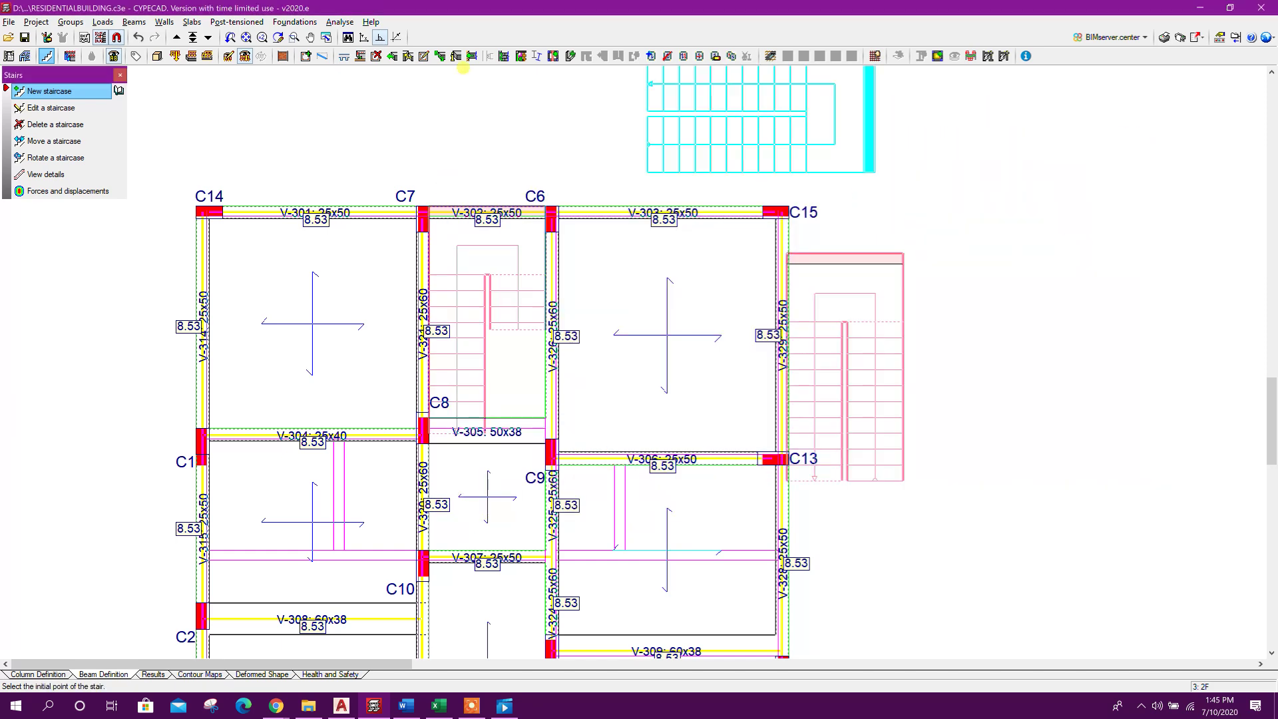
Move the 2F staircase by its outer landing corner to C6 in the stairwell, and check the building in 3D
click(55, 146)
click(903, 253)
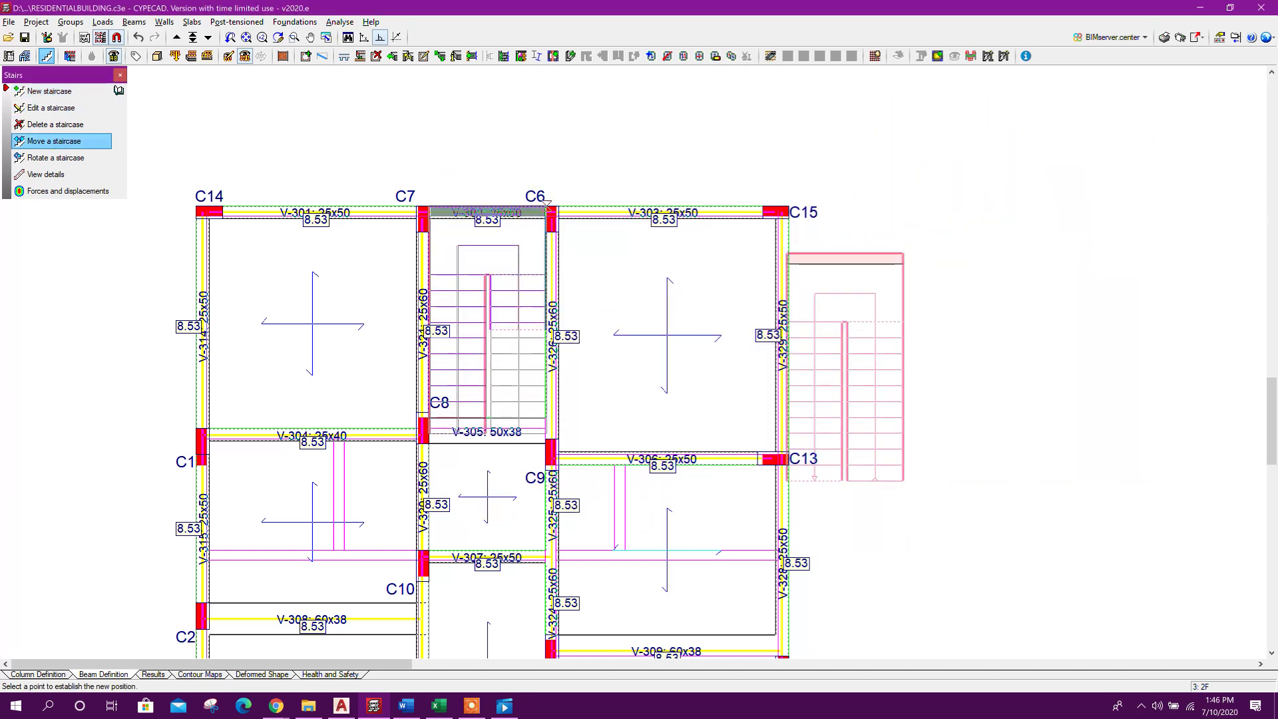
scroll(548, 203, up, 2)
click(548, 203)
click(120, 75)
scroll(366, 163, down, 5)
click(25, 56)
drag(652, 306, 562, 380)
click(1260, 8)
On floor 3F, define a new staircase copied from the existing stairwell stair, and place it outside the C15–C13 side, pointing straight up
click(176, 38)
click(46, 56)
click(49, 91)
click(561, 502)
click(414, 224)
click(464, 505)
click(610, 315)
click(604, 223)
Move the 3F staircase by its outer landing corner into the stairwell between C7 and C6, and check the stairs in 3D
click(49, 141)
click(642, 191)
scroll(408, 161, up, 5)
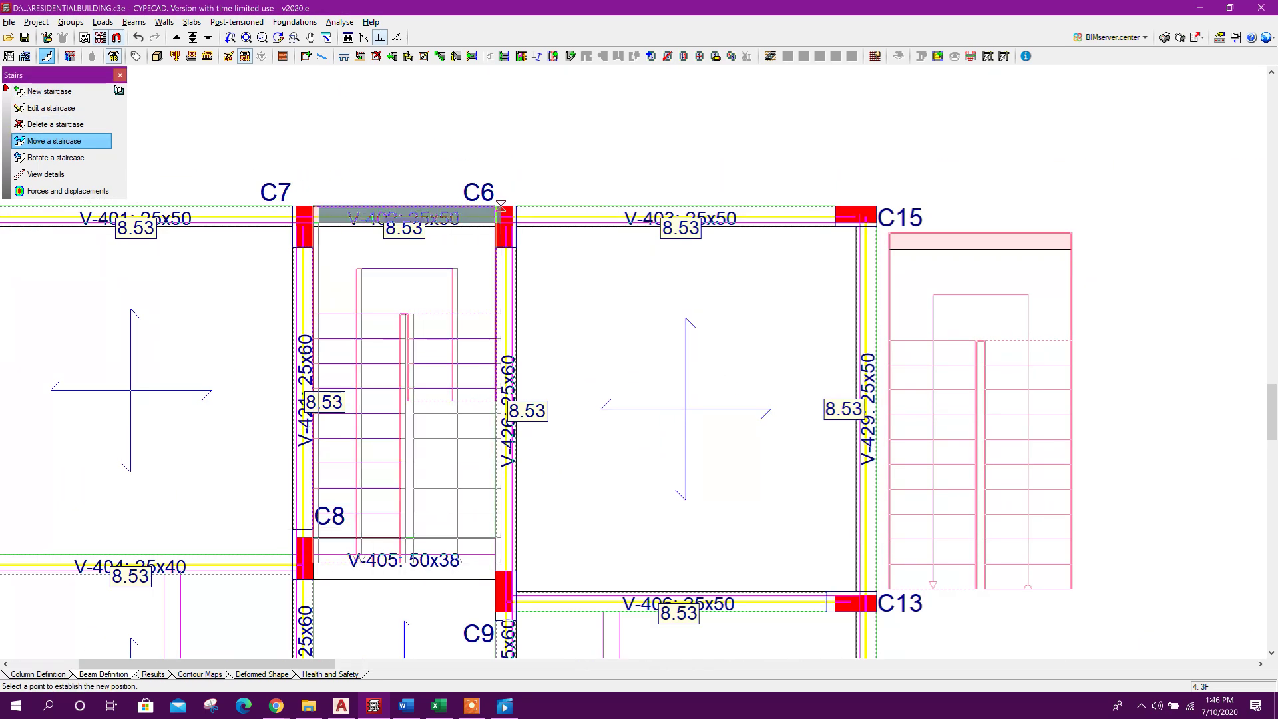
click(496, 227)
scroll(615, 188, down, 5)
right_click(566, 181)
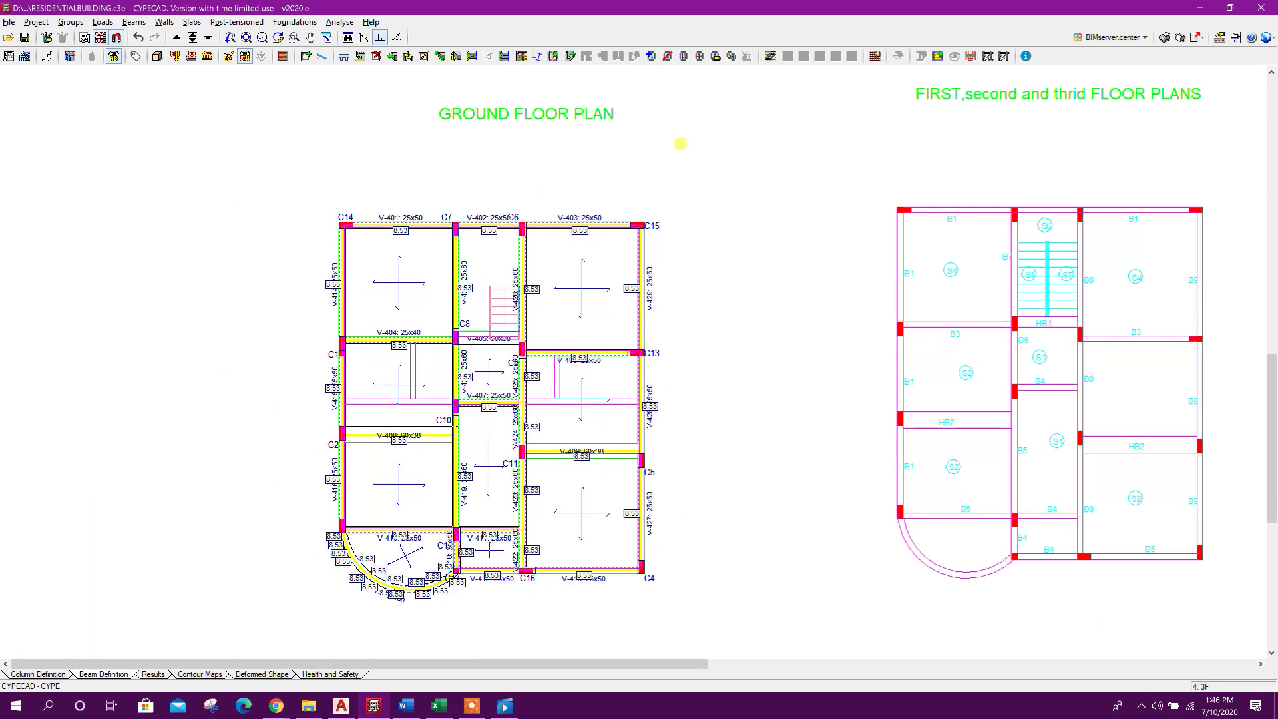
click(157, 56)
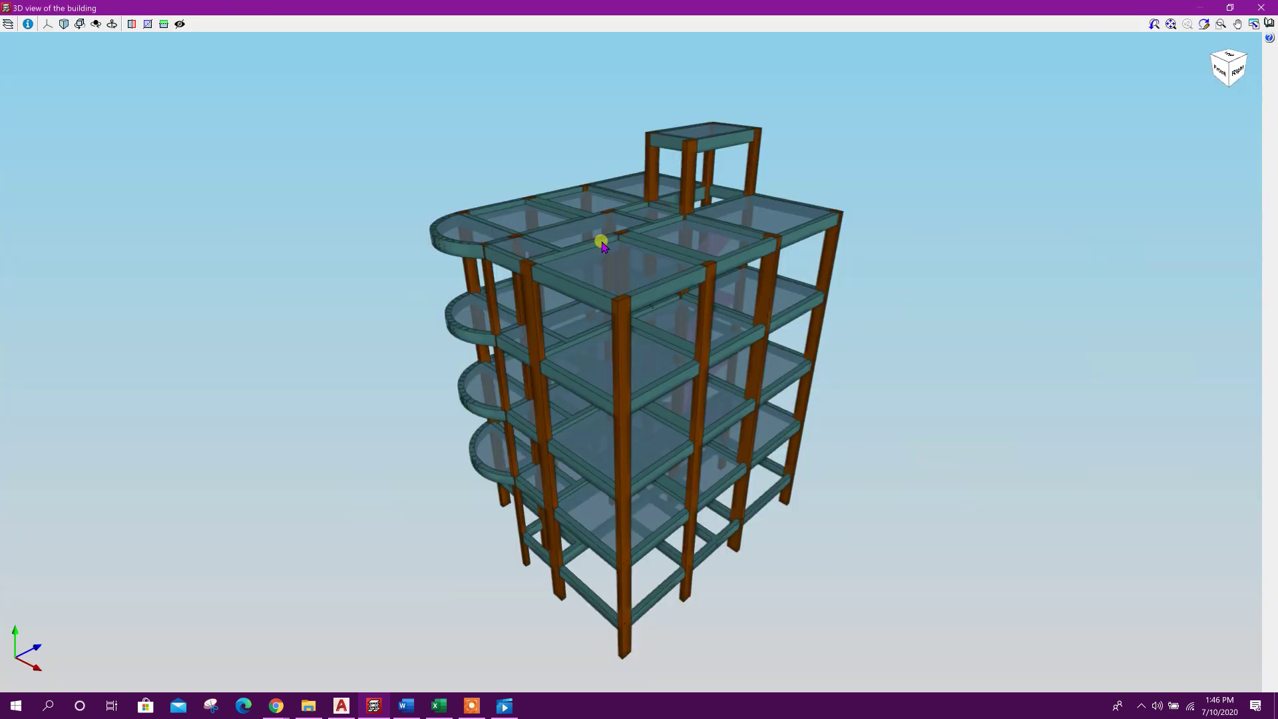
drag(706, 320, 852, 438)
scroll(813, 354, down, 3)
click(1260, 7)
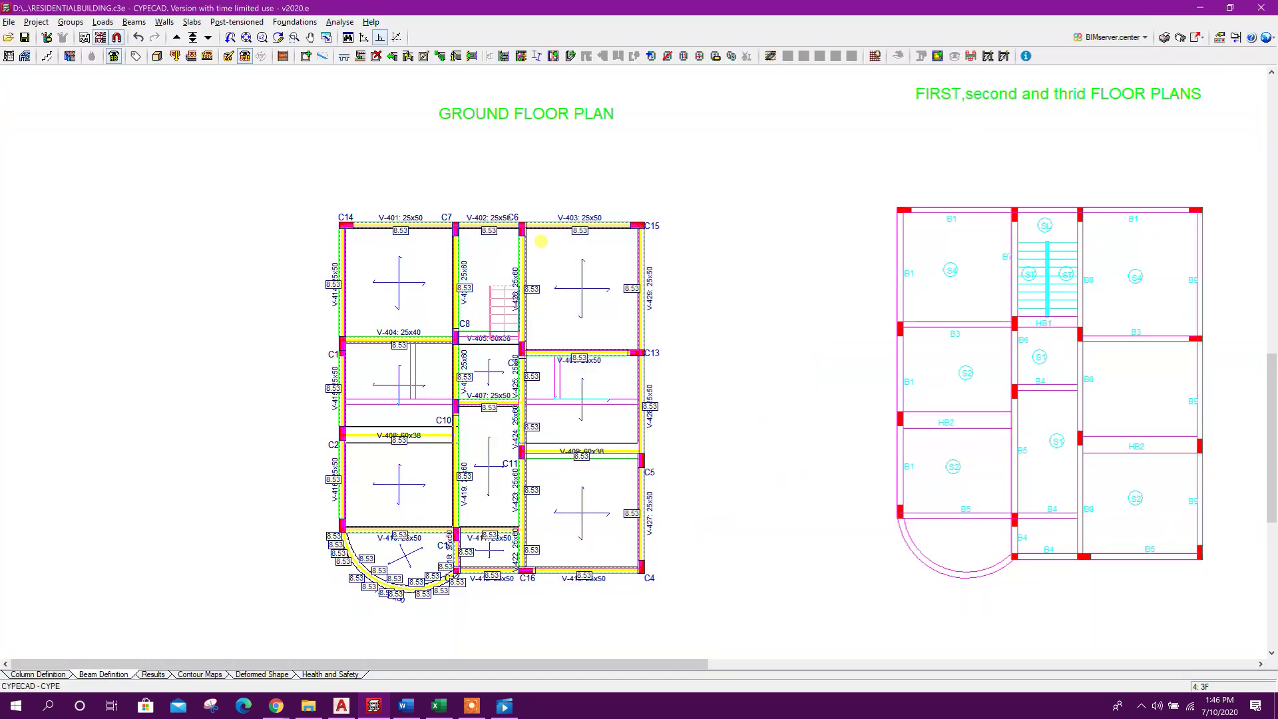
Go through the ROOF and STTOP plans down to the Foundations level, and hide the Residential Building drawing template
click(176, 38)
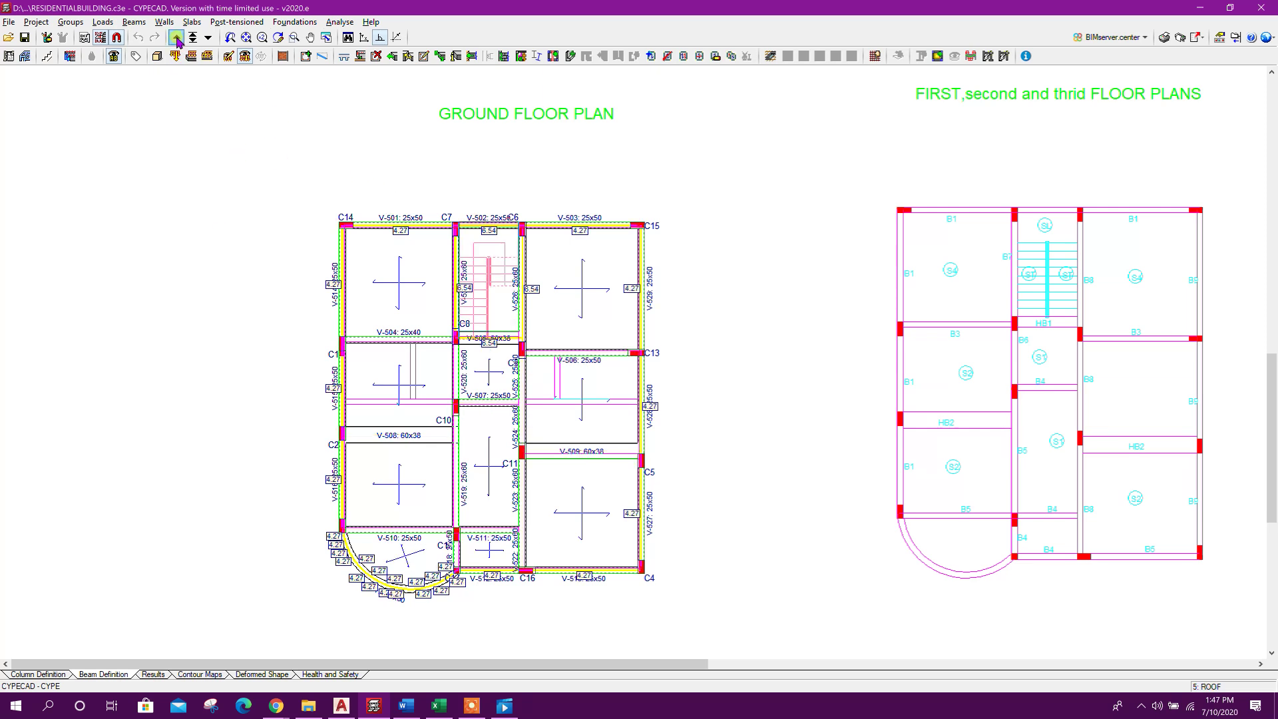
click(177, 38)
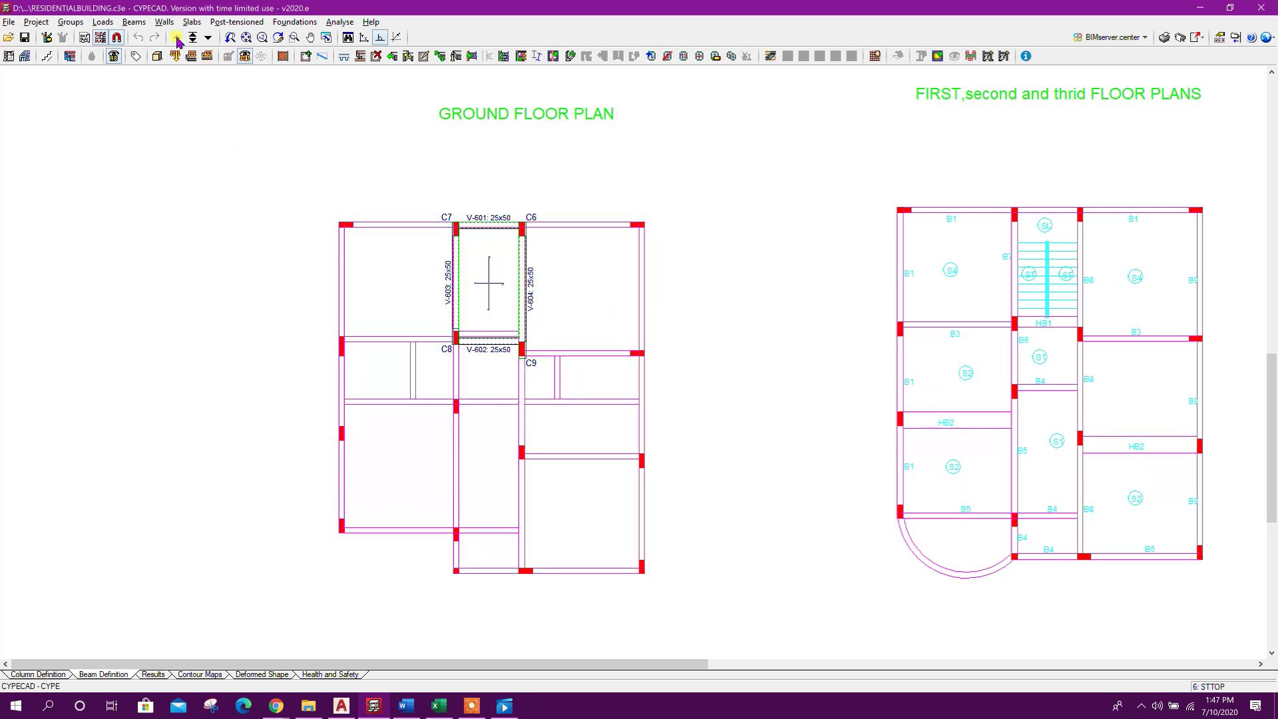
click(208, 40)
click(208, 40)
click(208, 40)
click(208, 41)
click(208, 41)
click(208, 41)
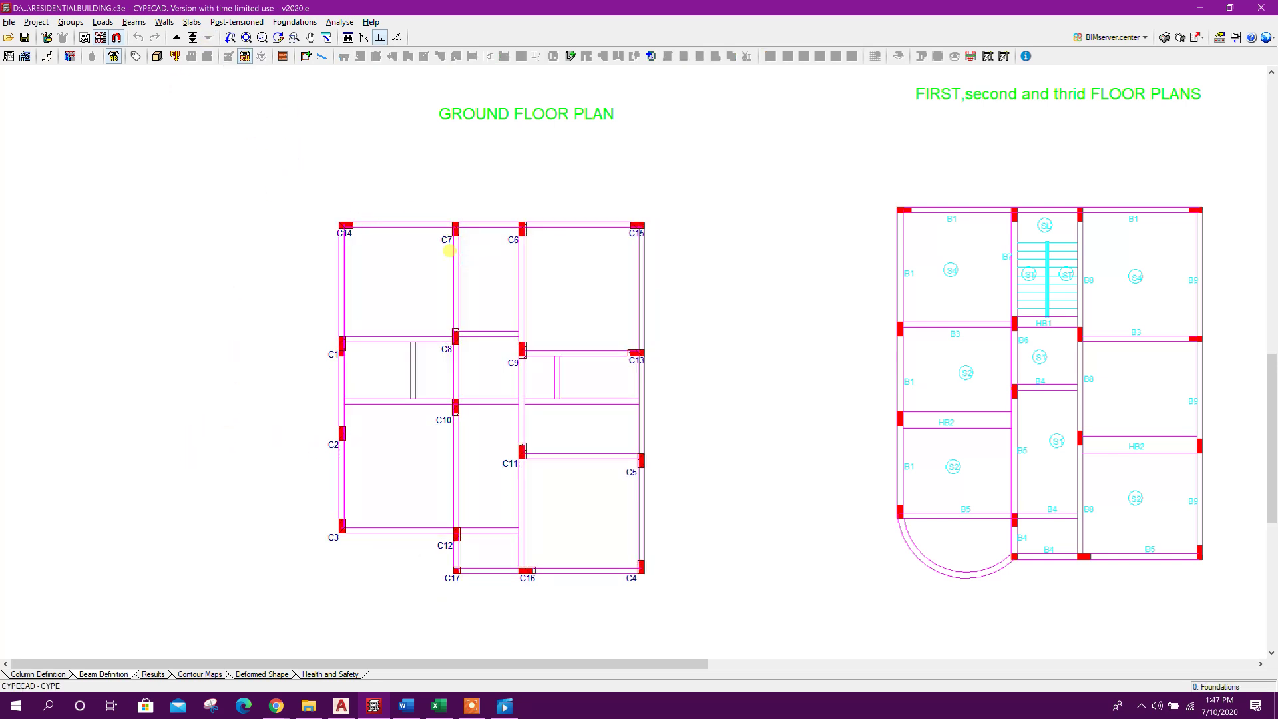
click(113, 56)
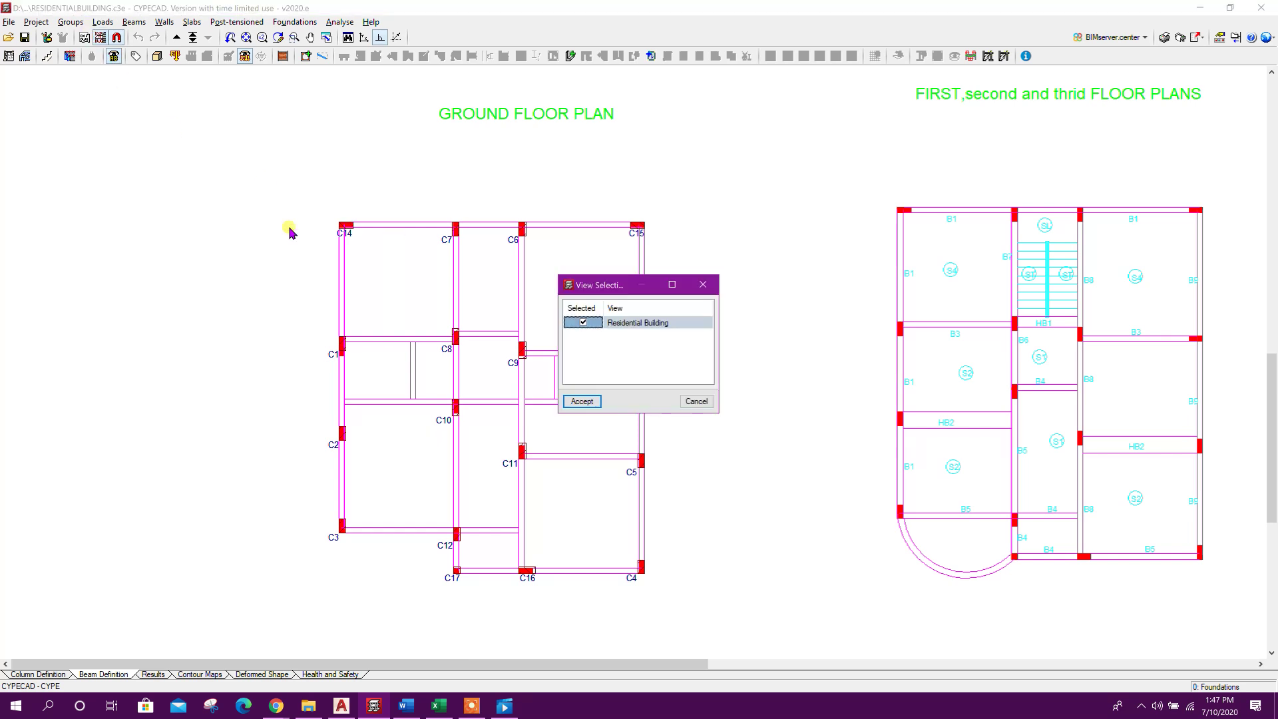
click(582, 397)
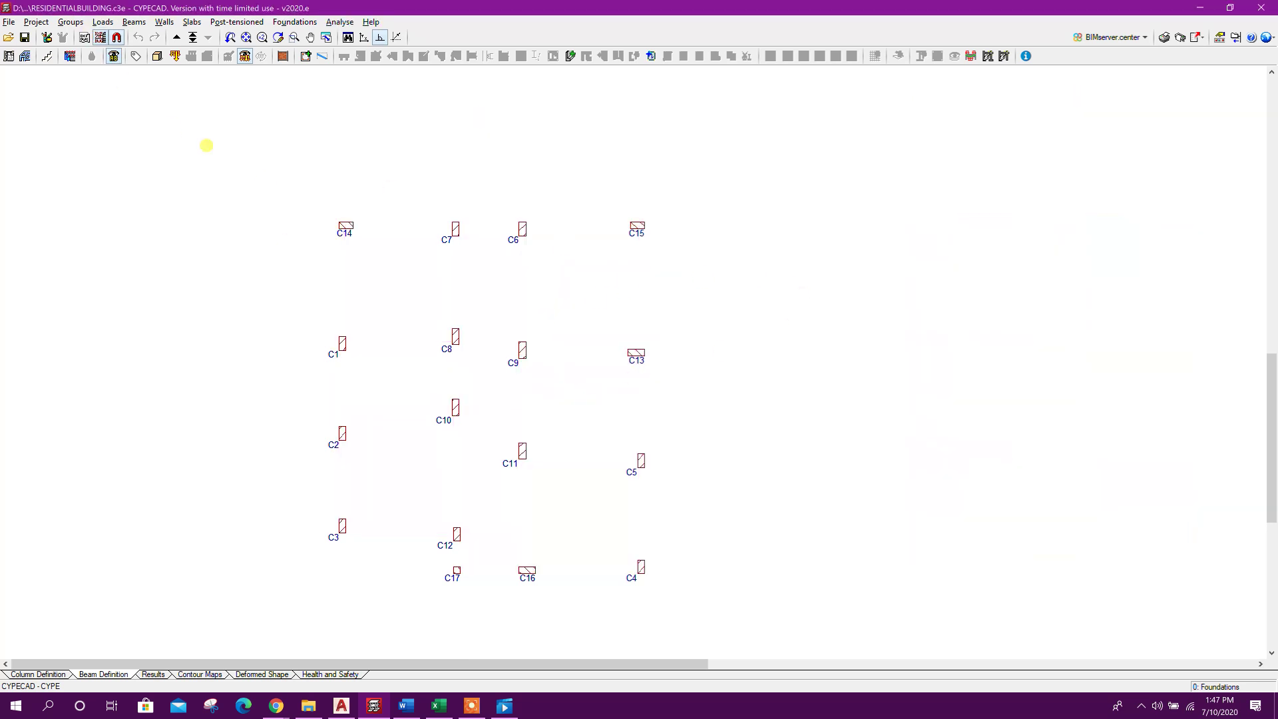
Start a new single-column foundation element using the second footing type, the flat rectangular footing centred on its column
click(294, 22)
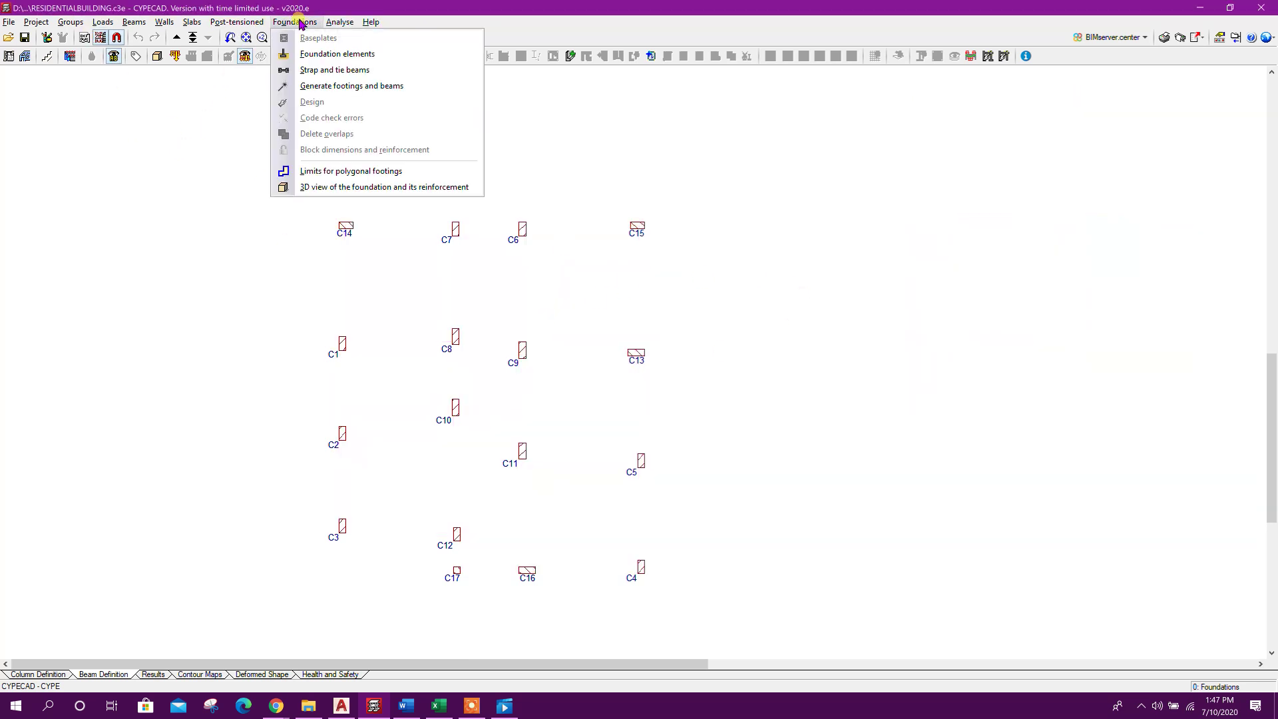
click(337, 54)
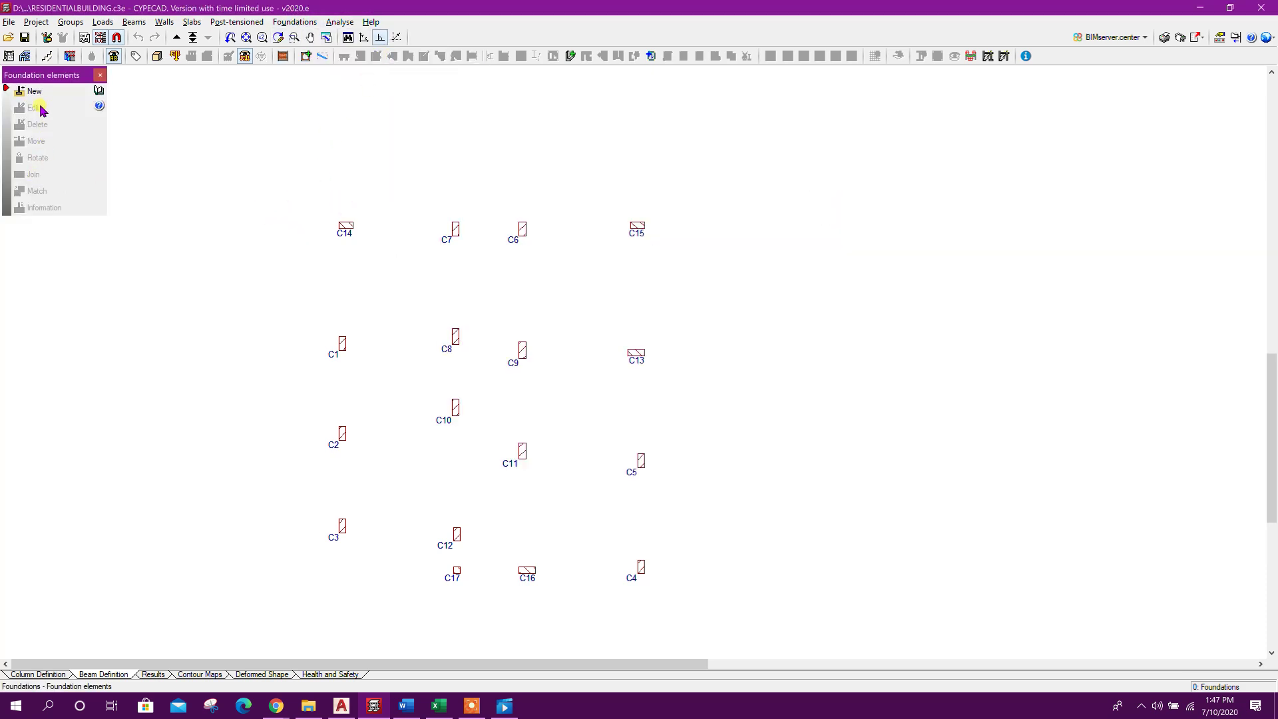
click(34, 91)
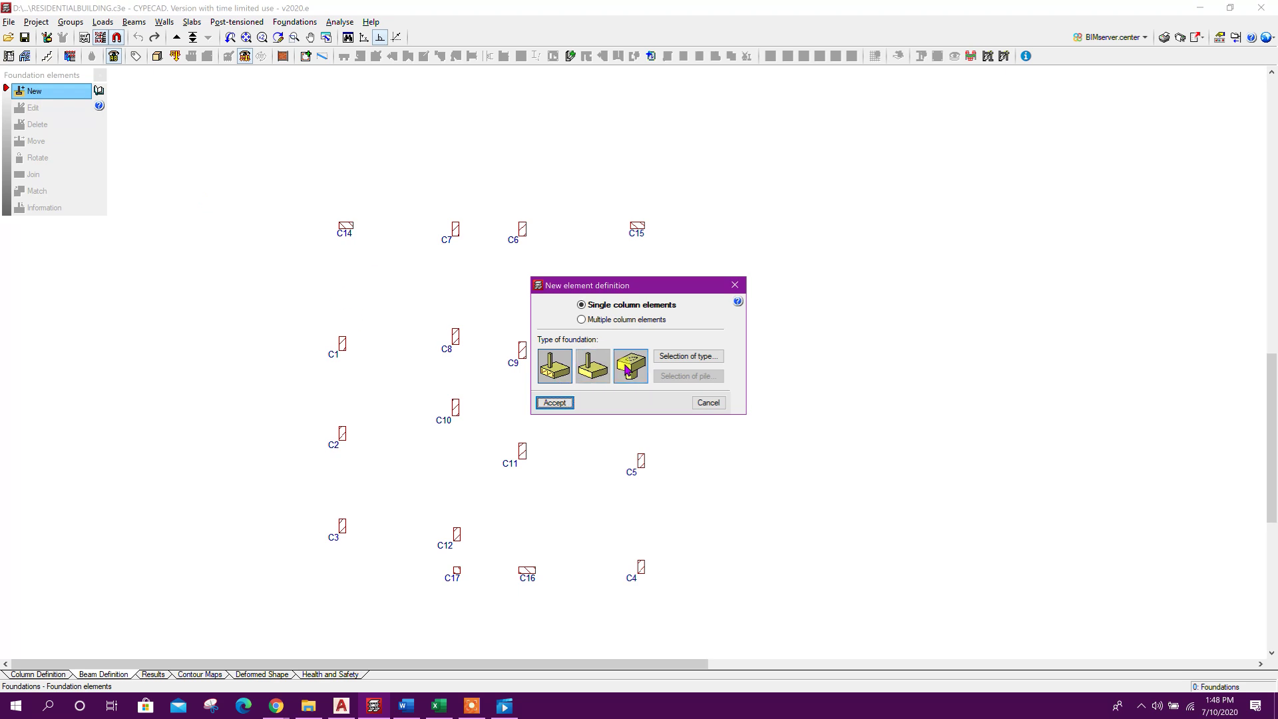
click(686, 358)
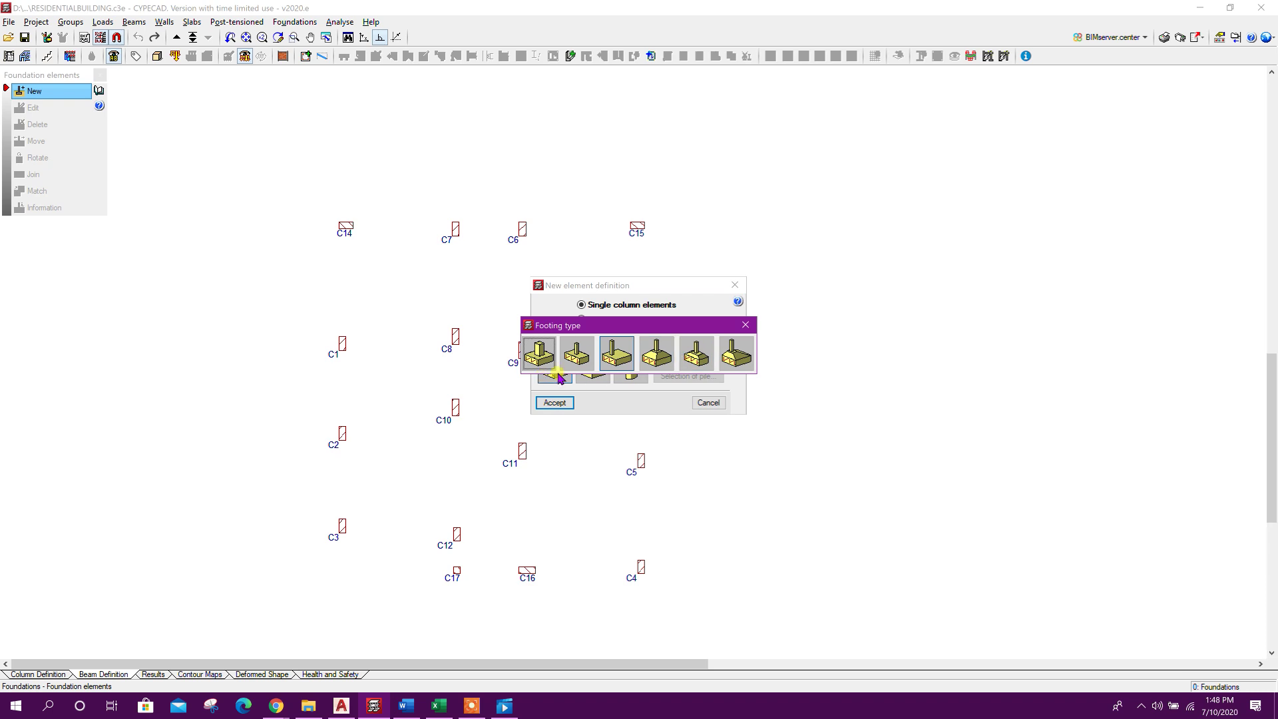
click(544, 358)
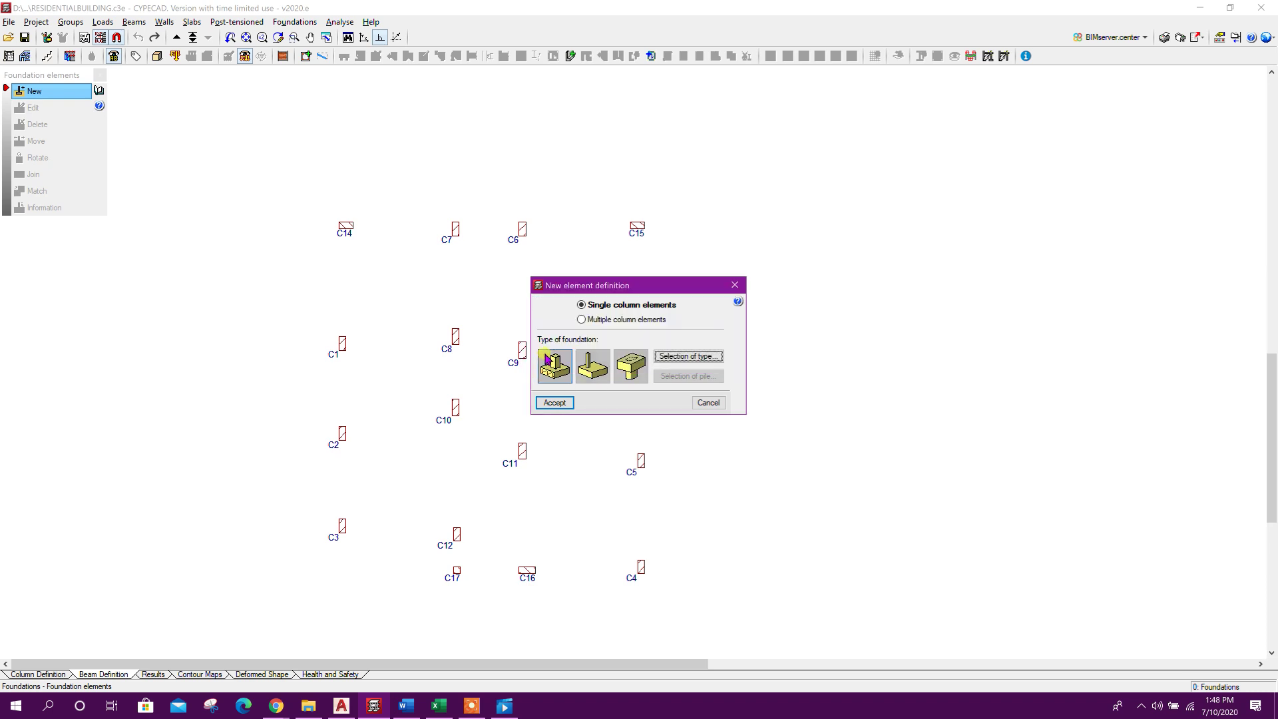
click(687, 358)
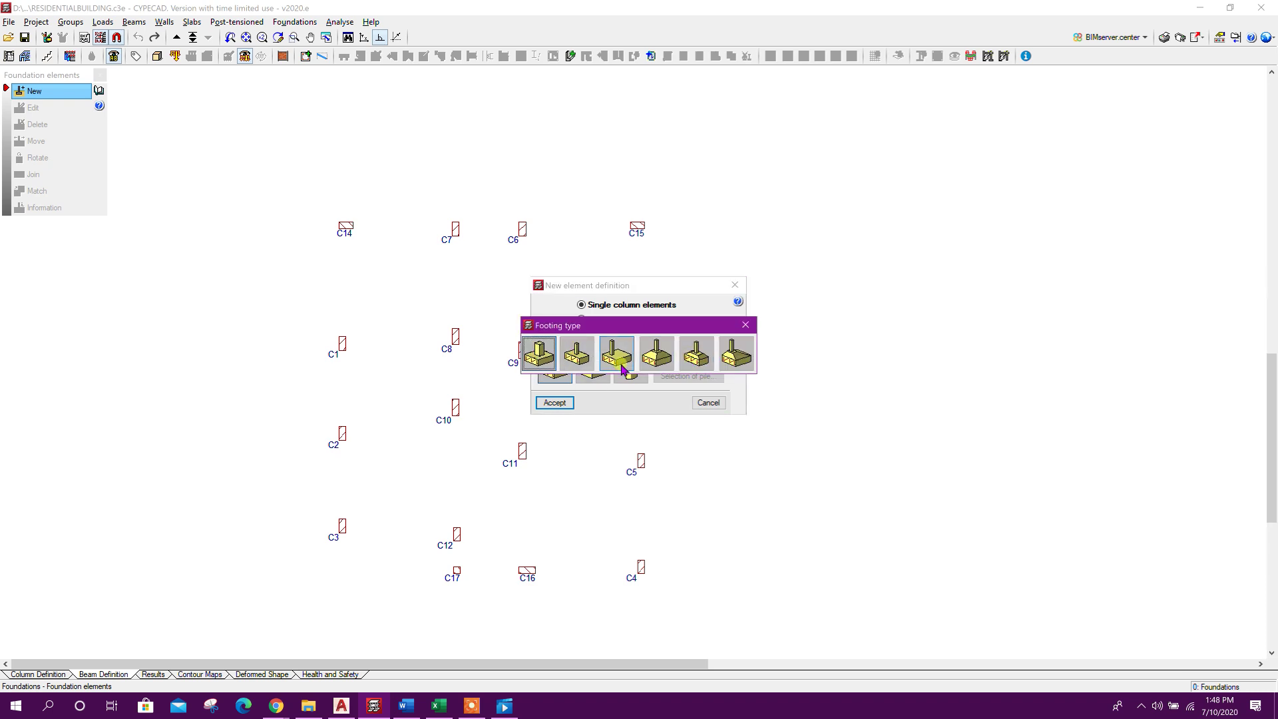
click(577, 357)
click(553, 403)
Place individual footings under every column from C1 to C16, leaving C17 without one
click(346, 226)
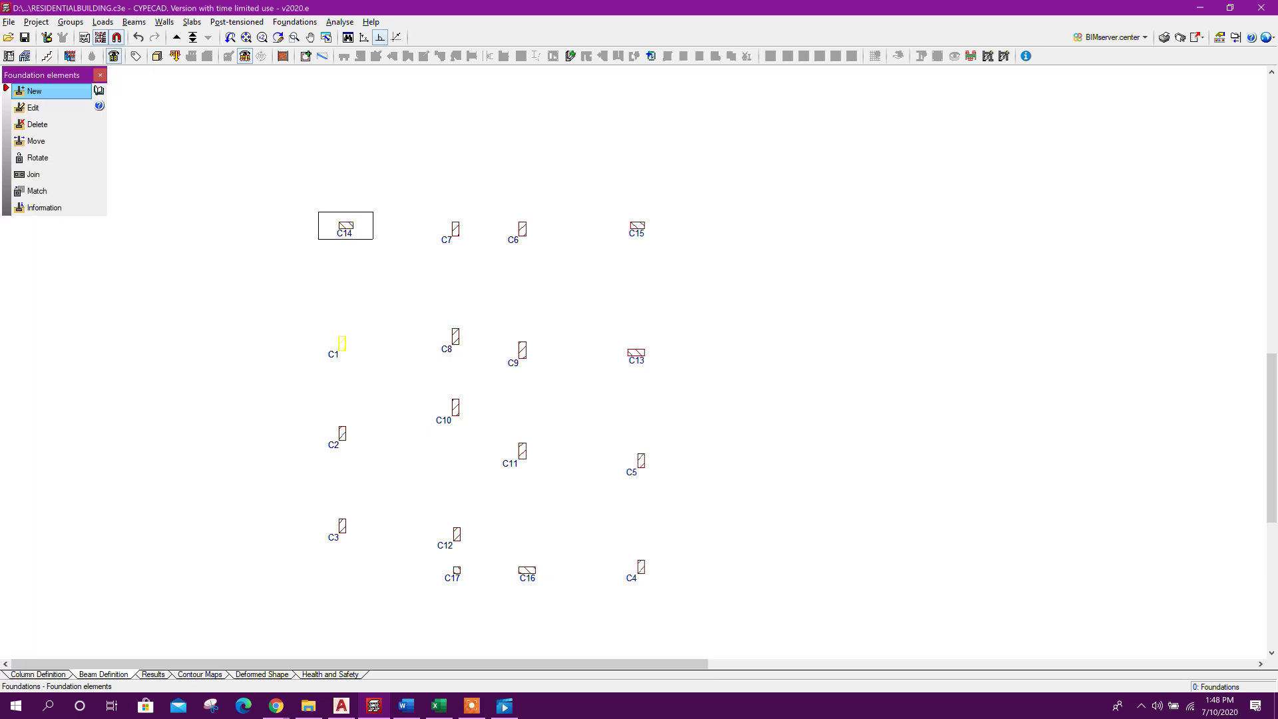
click(522, 229)
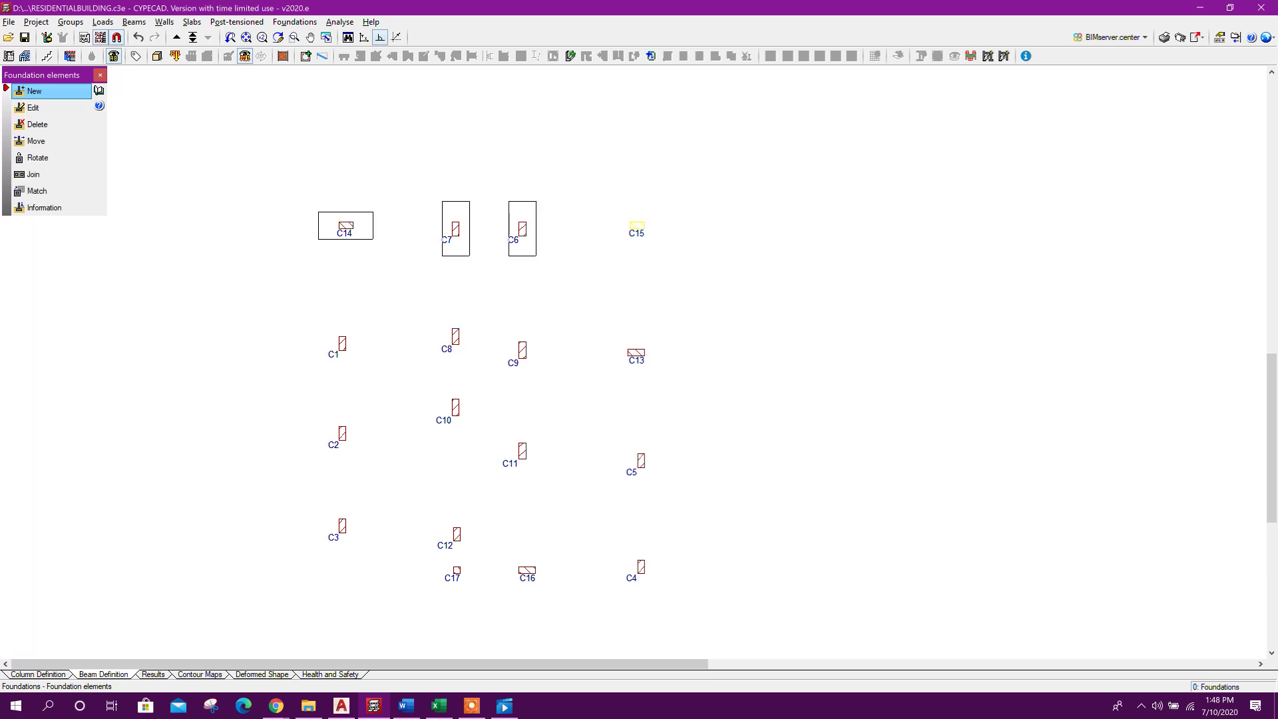
click(343, 343)
click(455, 336)
click(522, 350)
click(636, 353)
click(455, 408)
click(343, 433)
click(342, 526)
click(456, 534)
click(522, 450)
click(641, 461)
click(641, 566)
click(527, 571)
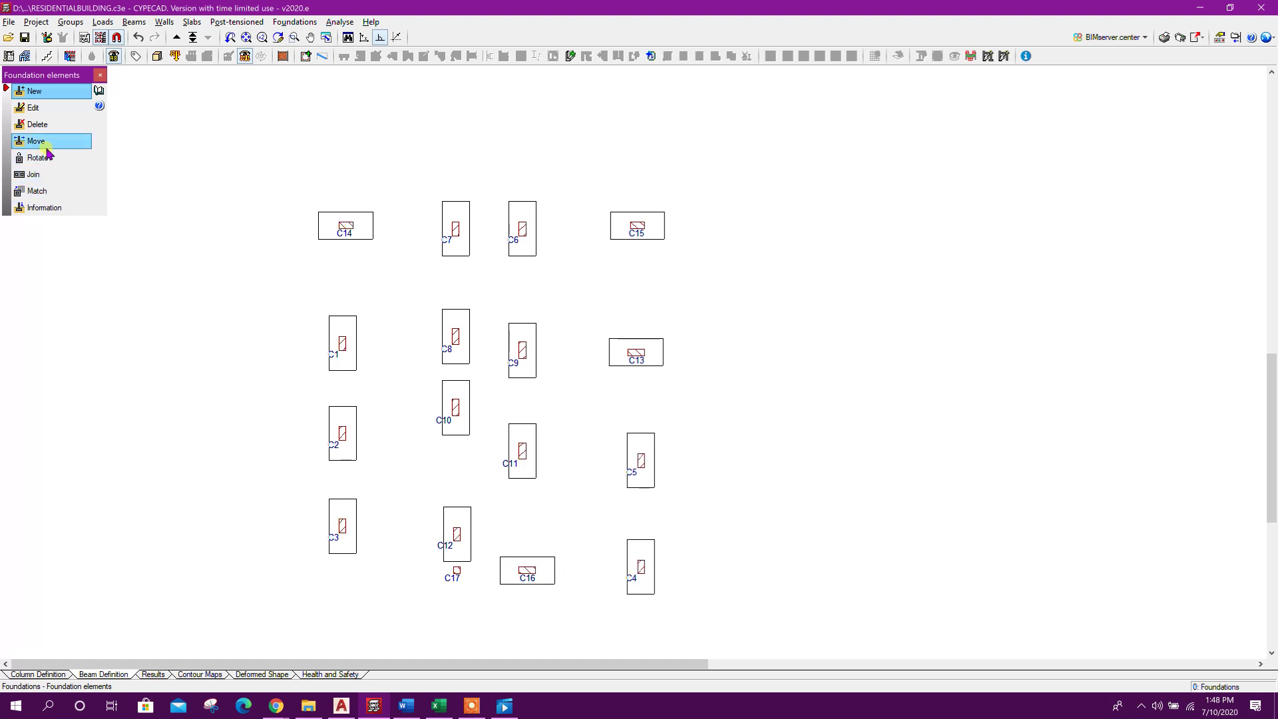
Replace the individual footing at C12 with a multiple-column footing shared by C12 and C17, and check the building in 3D
click(52, 125)
click(457, 529)
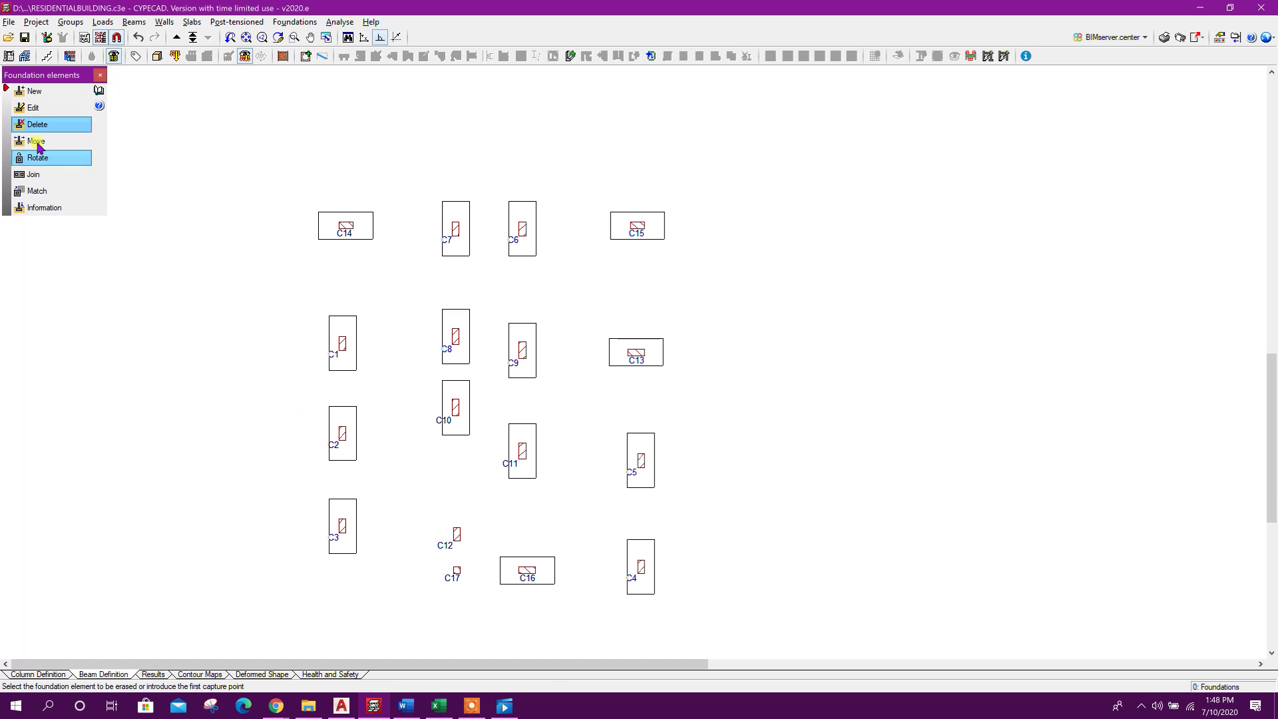
click(37, 93)
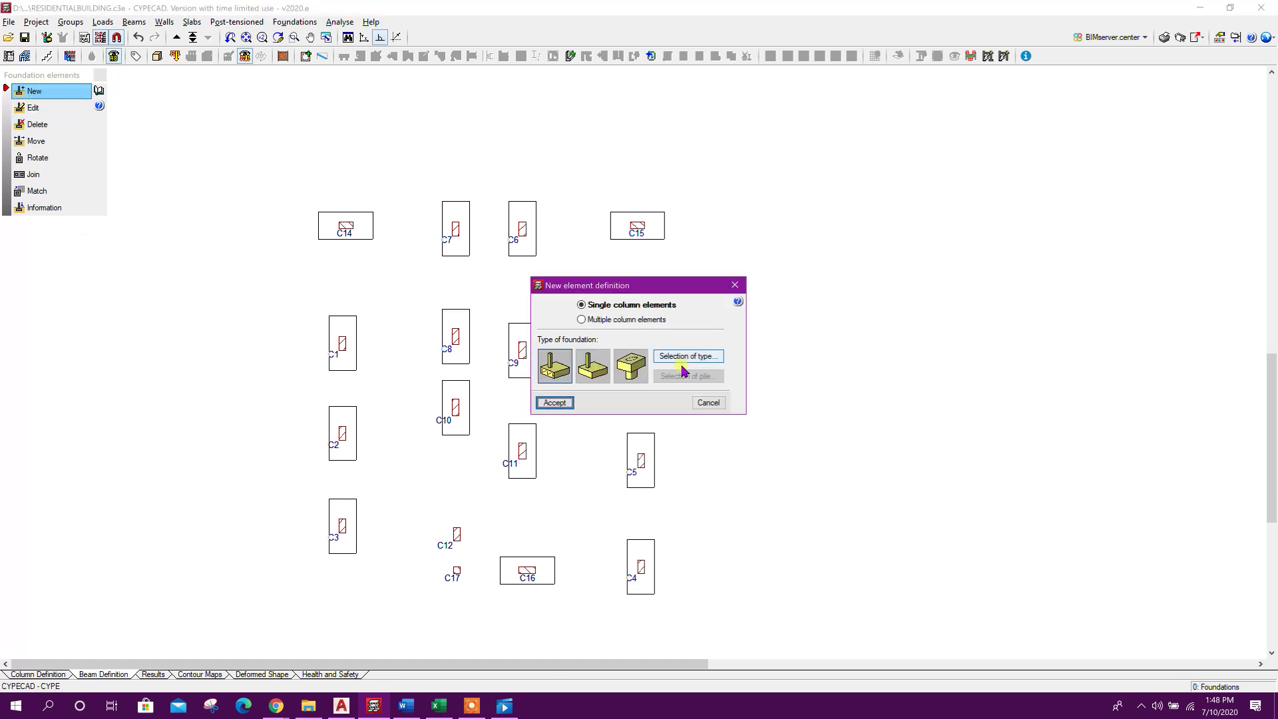
click(603, 322)
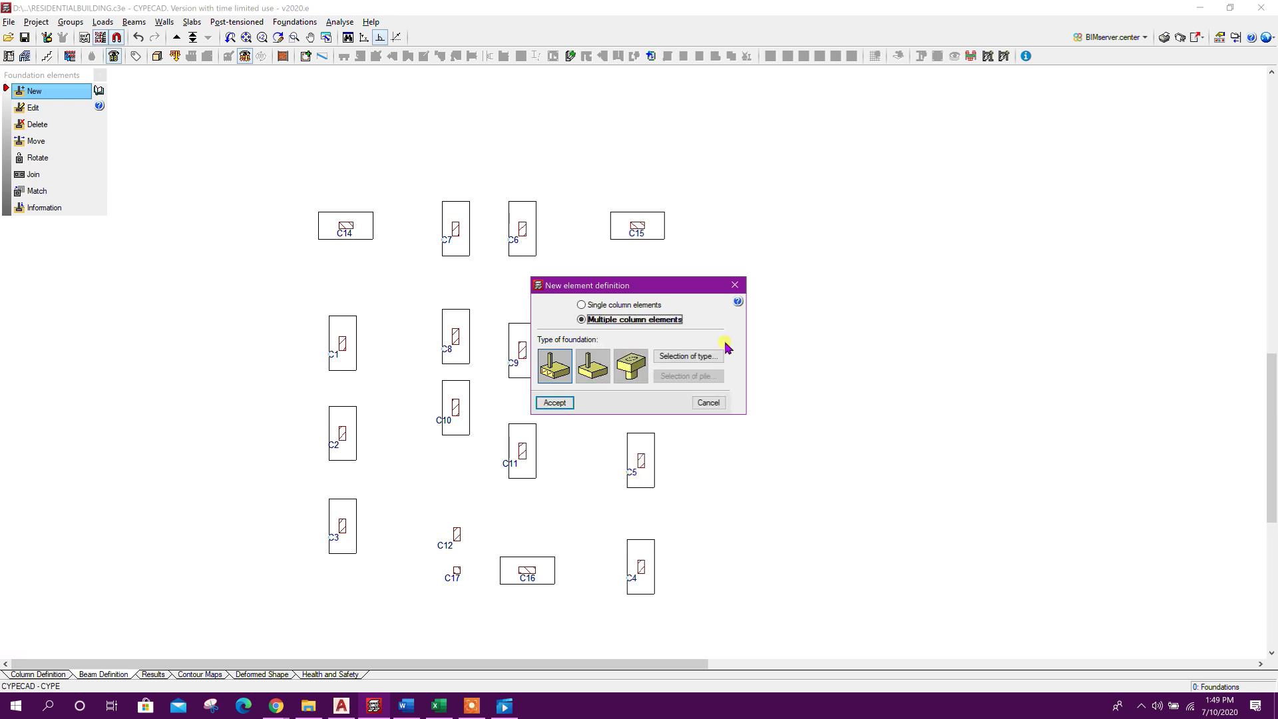
click(555, 404)
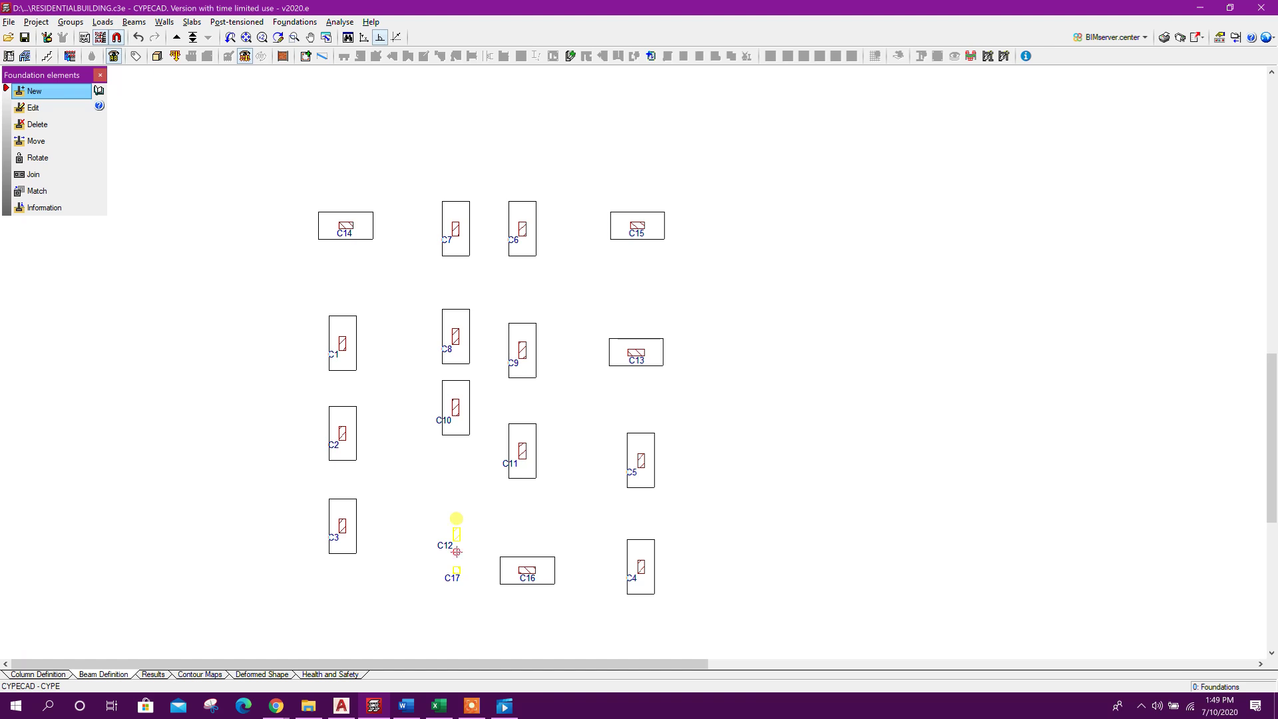
click(446, 545)
click(101, 77)
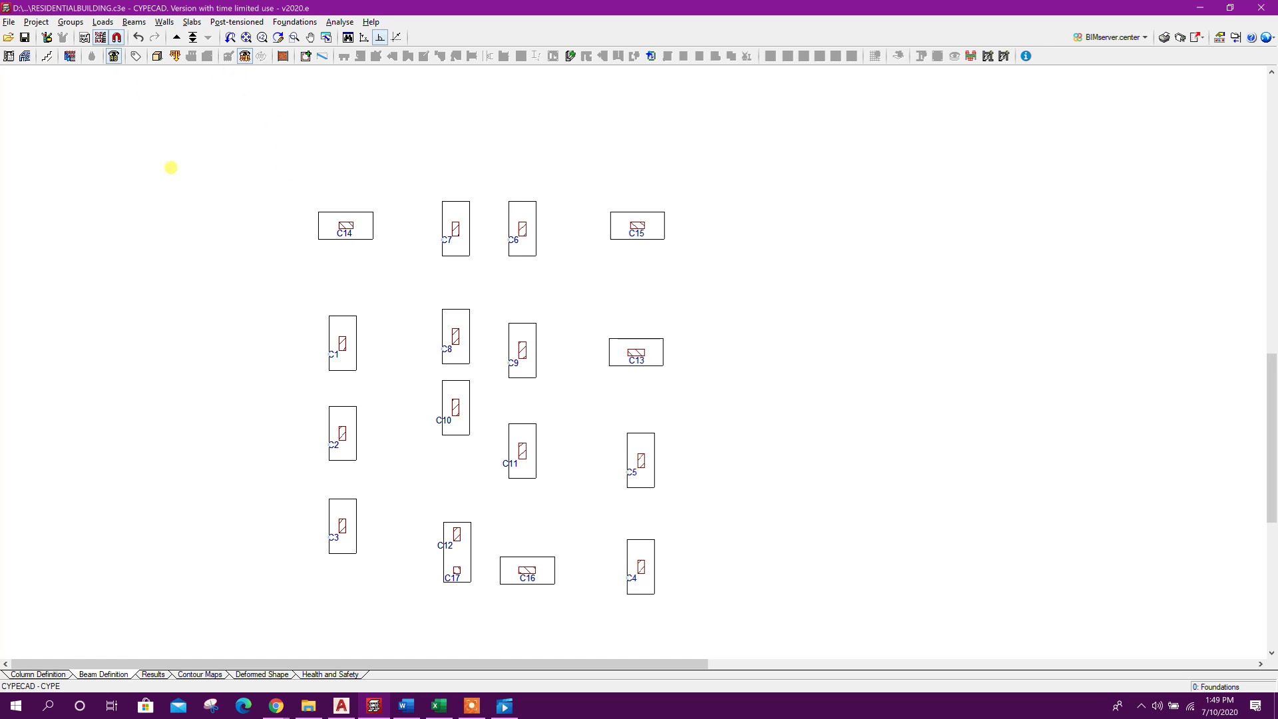
click(157, 57)
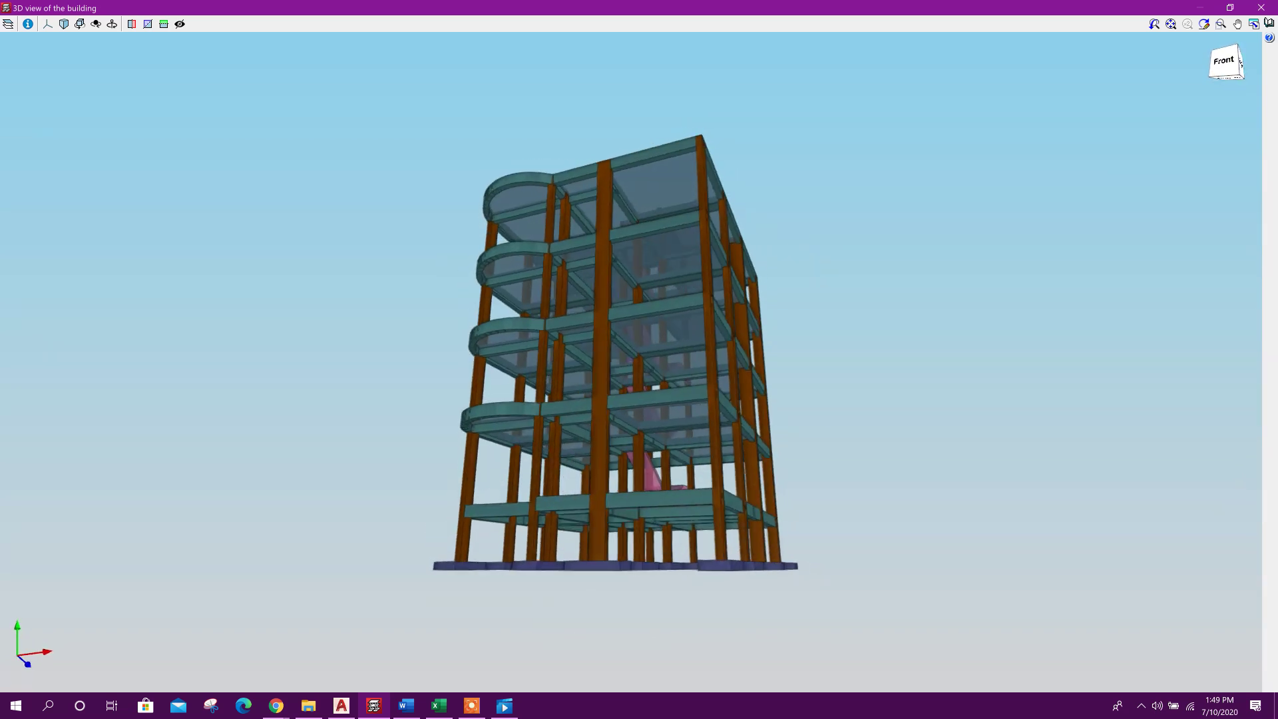
click(1261, 8)
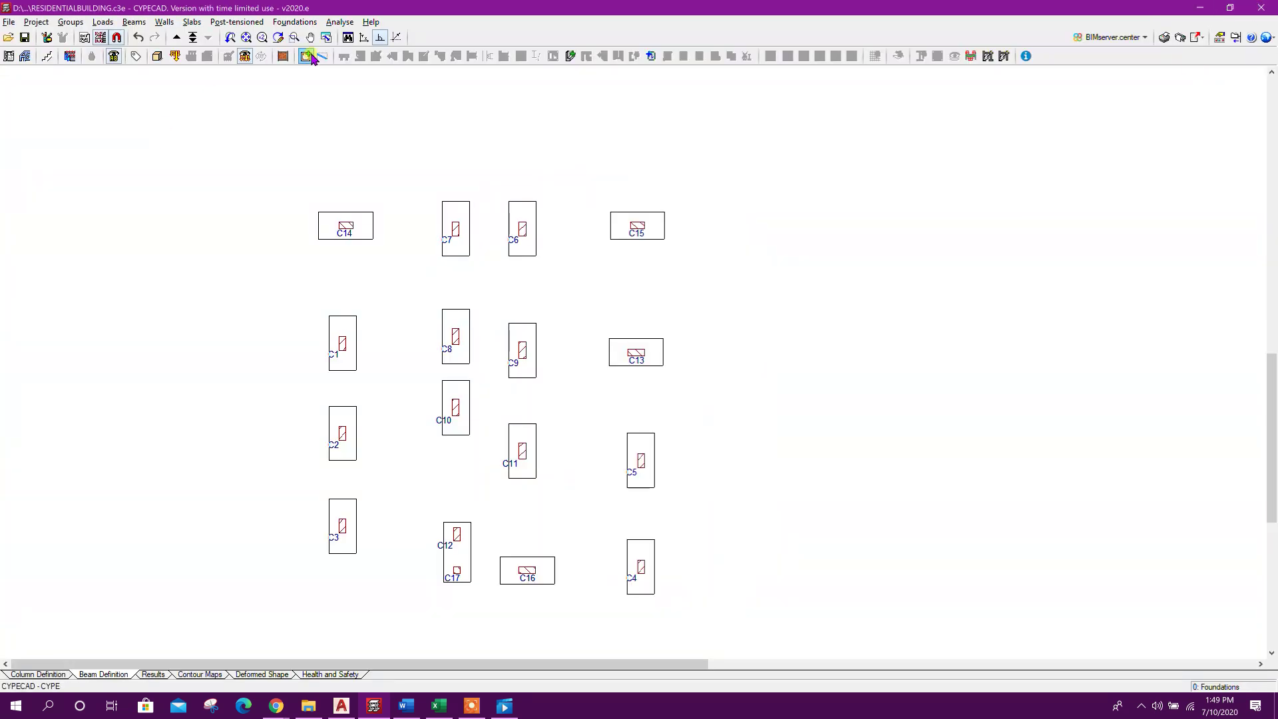
Run the project analysis including the foundation, and dismiss the incidents report
click(340, 22)
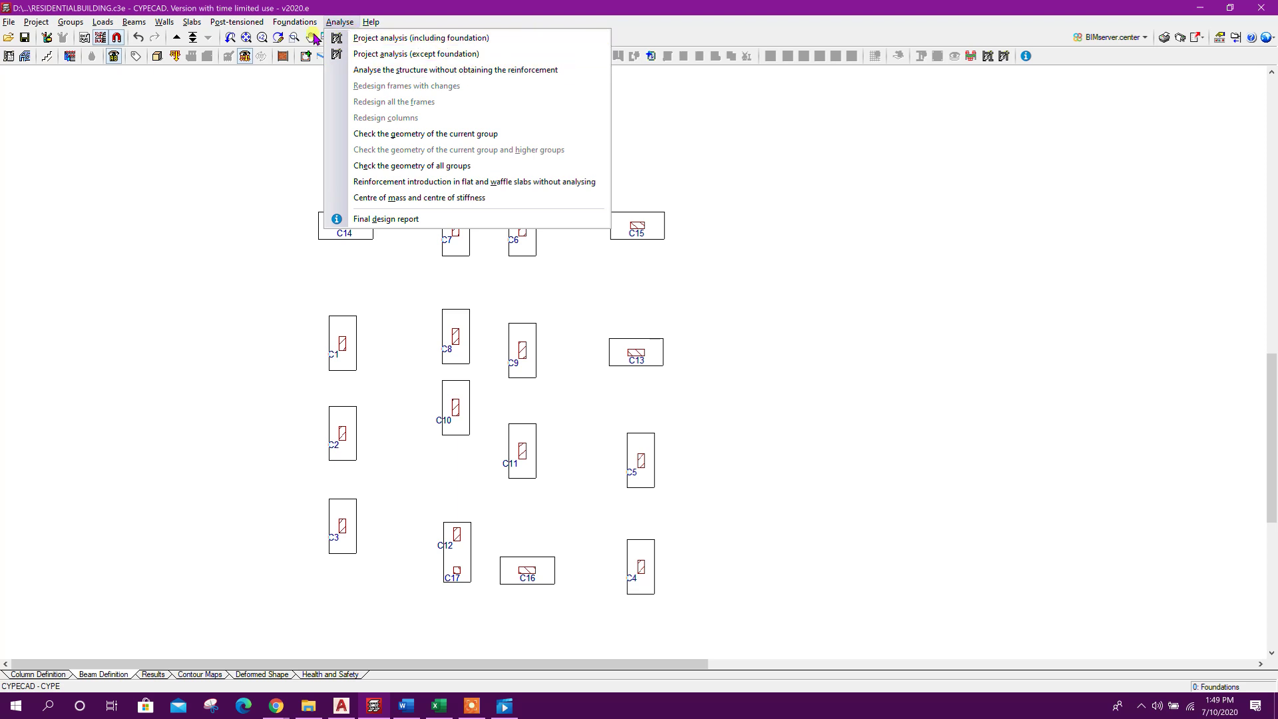
click(452, 38)
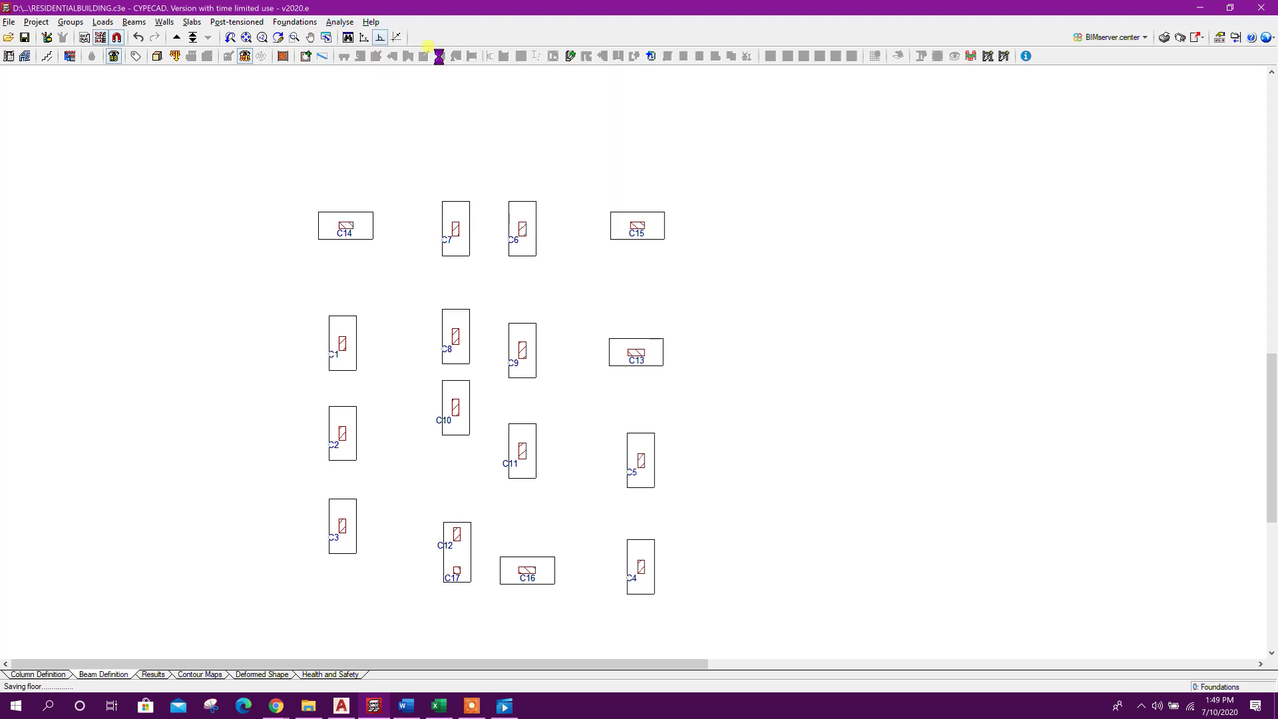
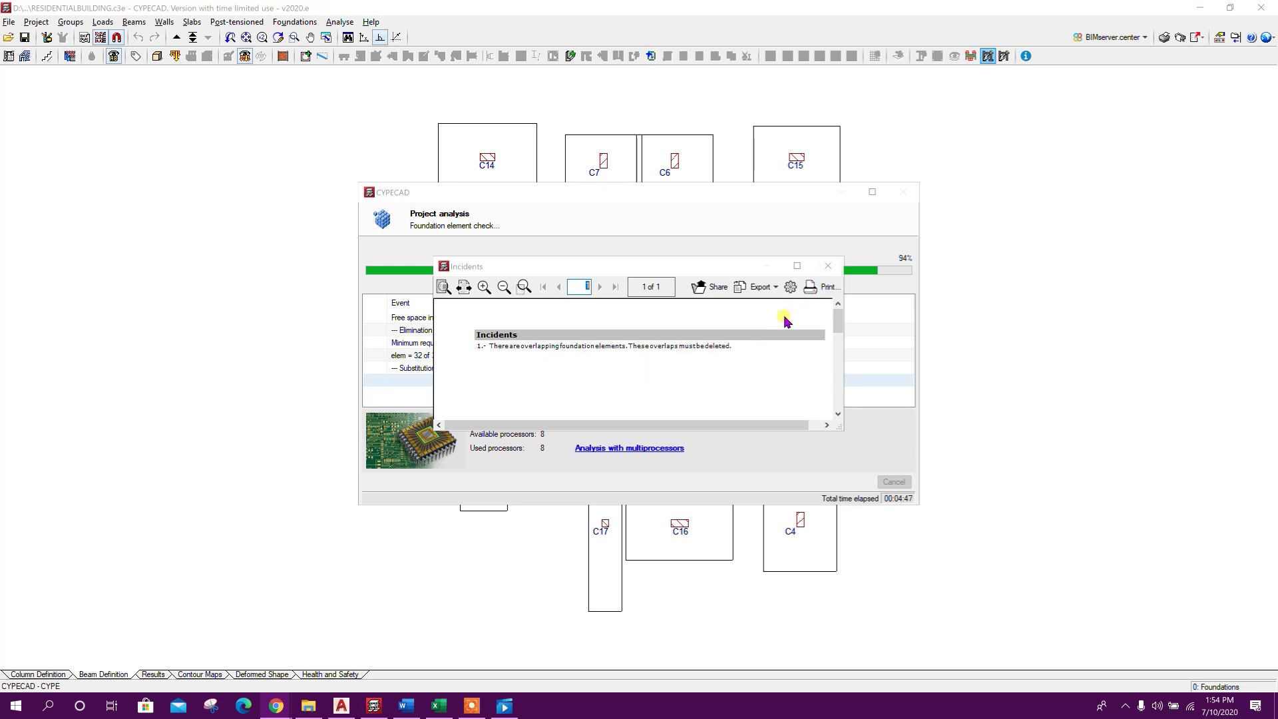
click(828, 266)
Delete the footings at C7, C6, C8, C10 and C16, and the shared footing under C12 and C17
click(291, 22)
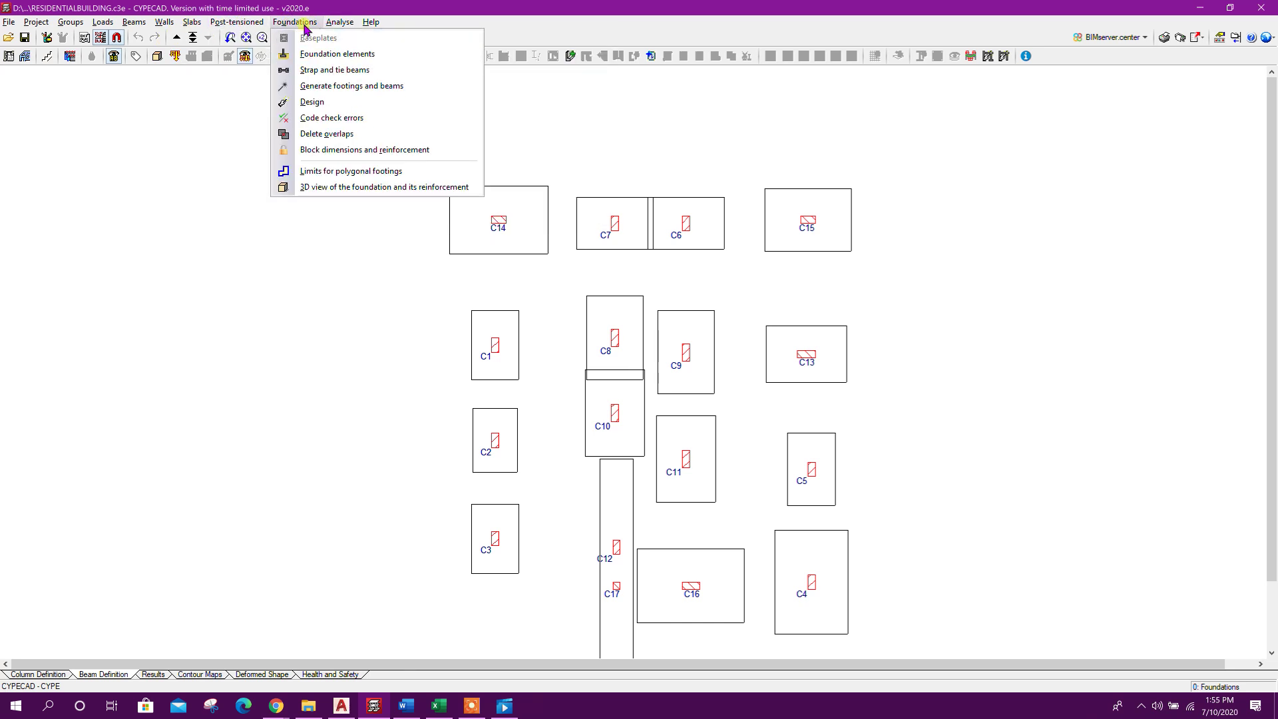
click(322, 54)
click(40, 125)
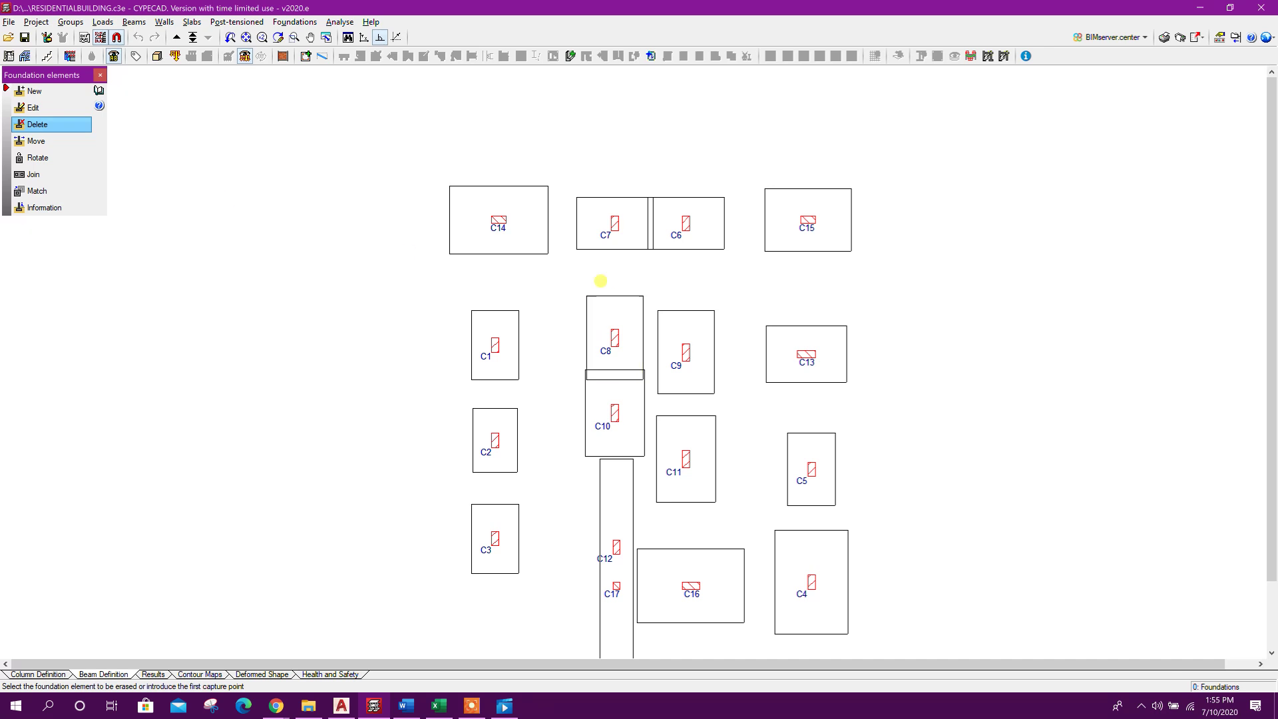
click(609, 239)
click(702, 257)
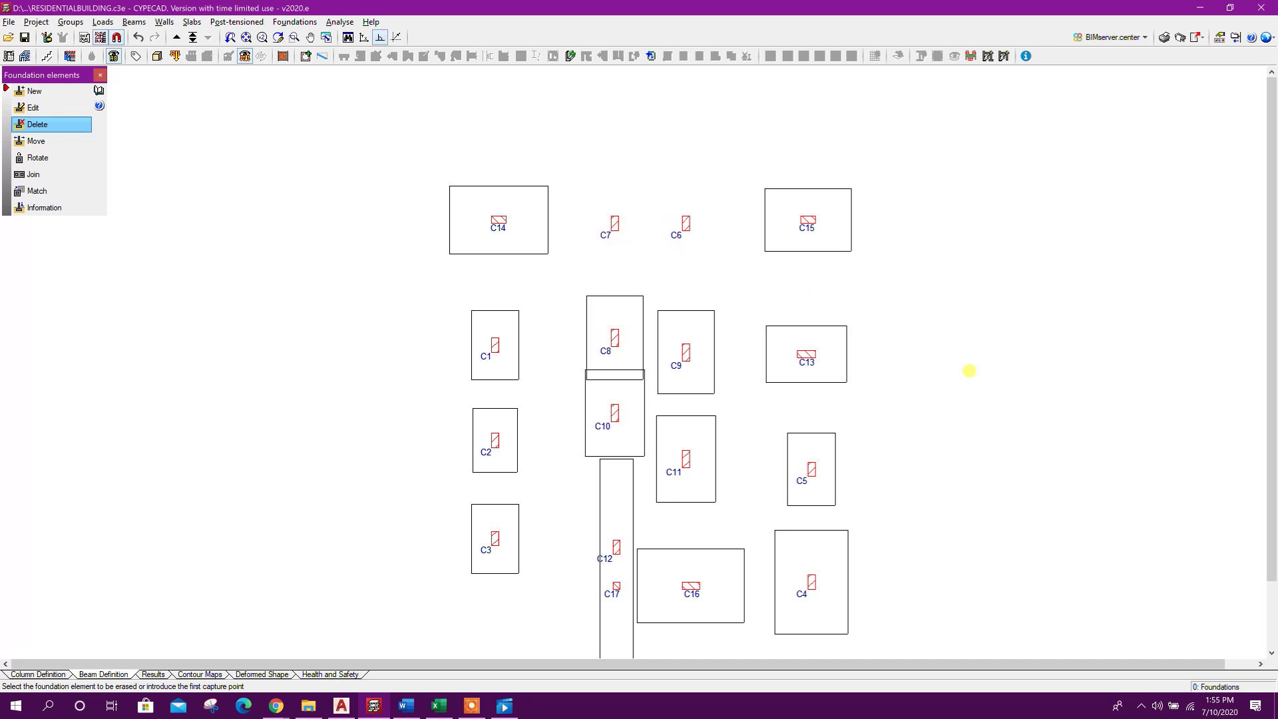
middle_drag(969, 366, 961, 320)
click(609, 587)
click(618, 359)
click(619, 330)
click(619, 317)
click(632, 525)
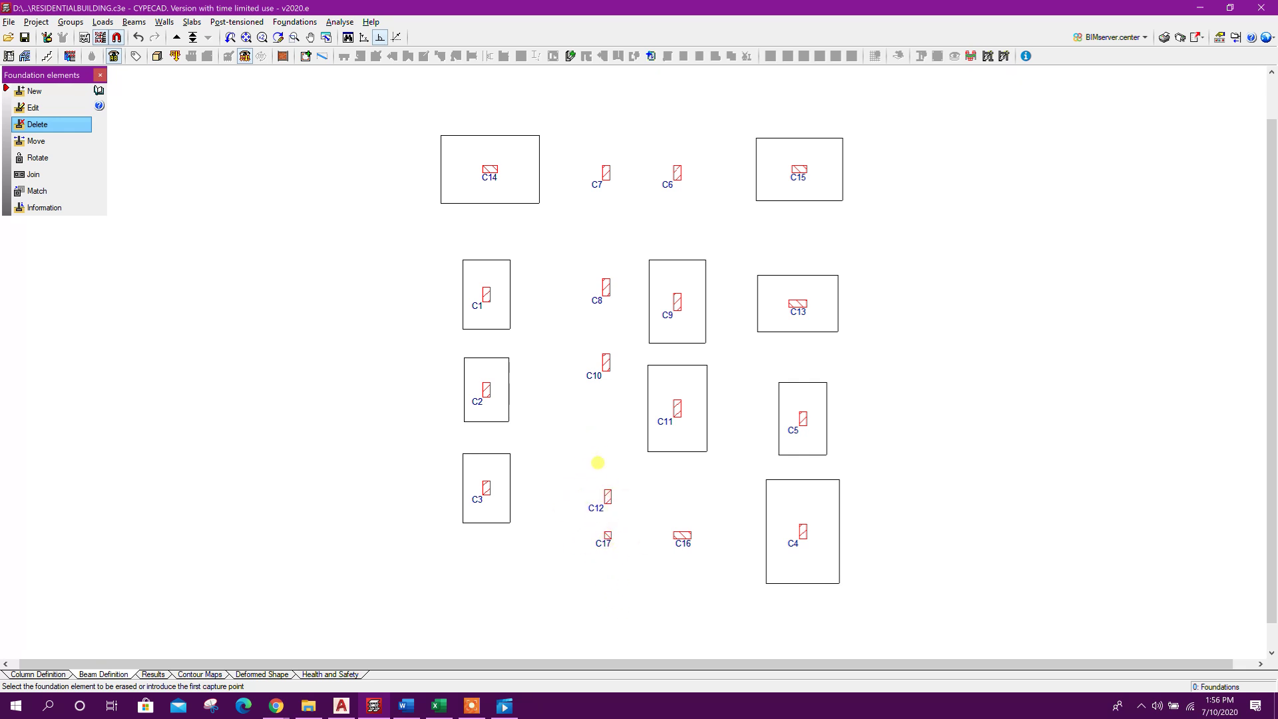
Define multiple-column footings of the second footing type for C7–C6, C8–C10 and C12–C17–C16
click(33, 91)
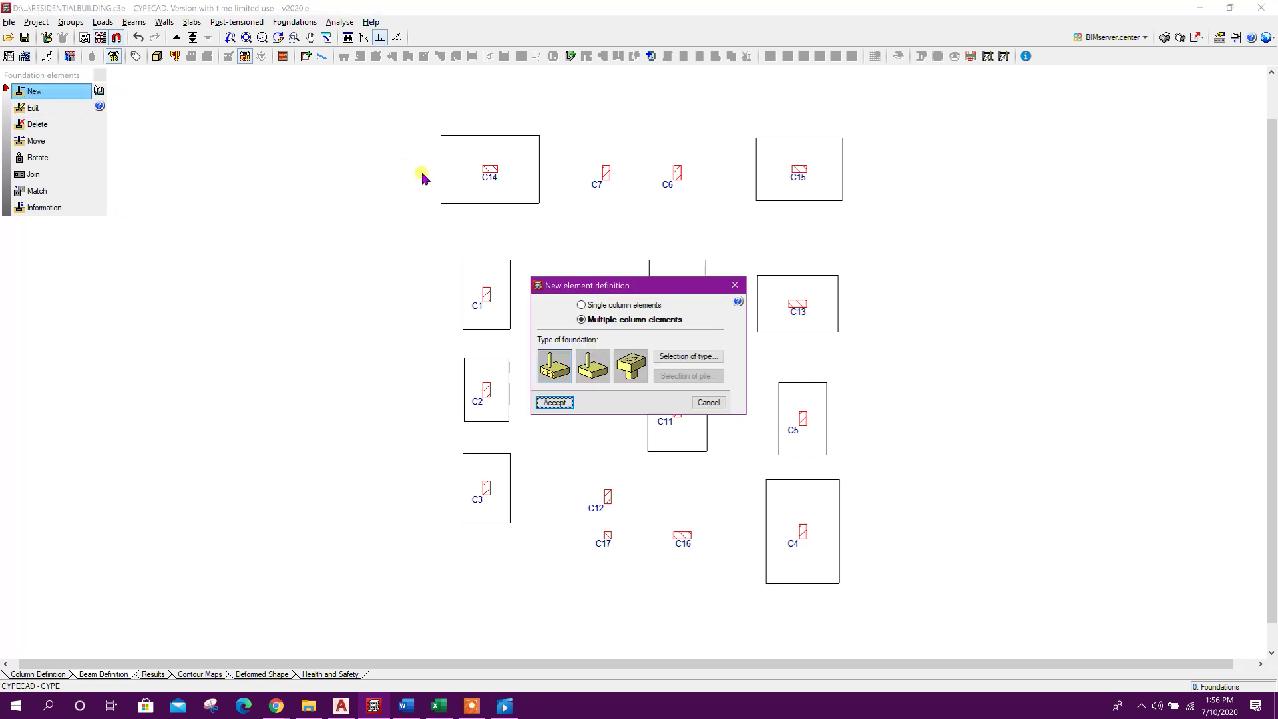
click(689, 356)
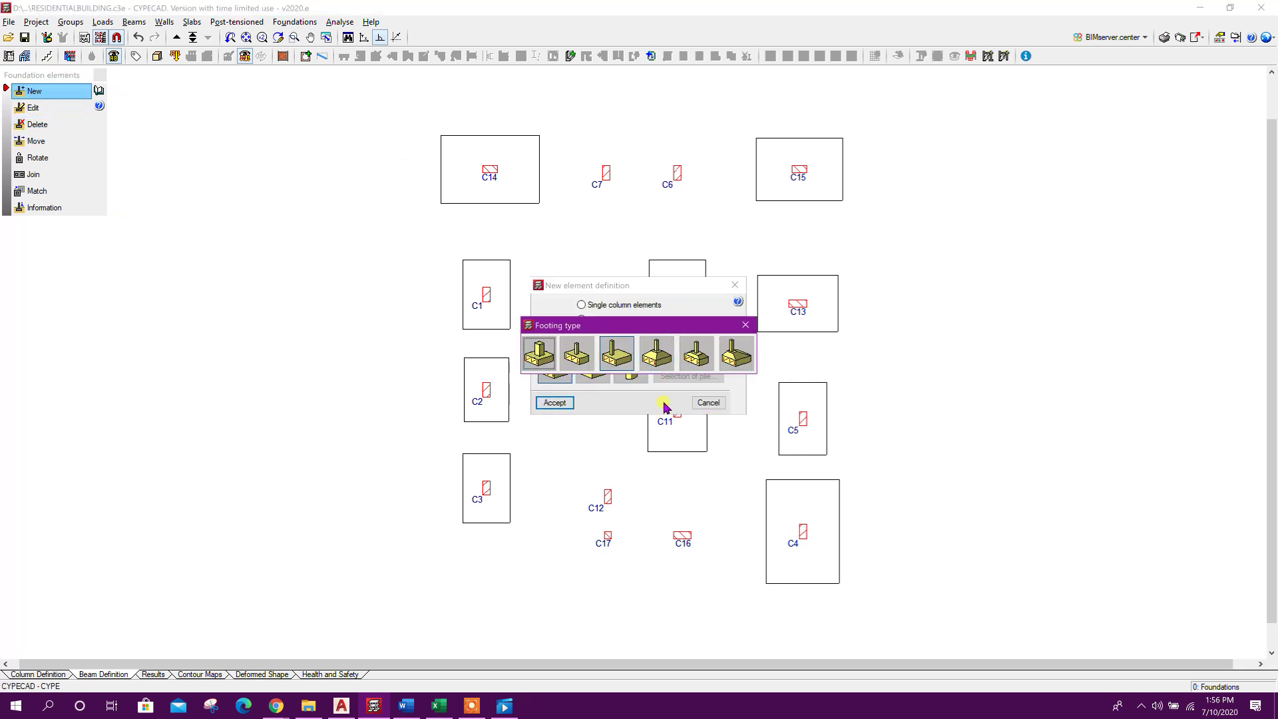
click(589, 361)
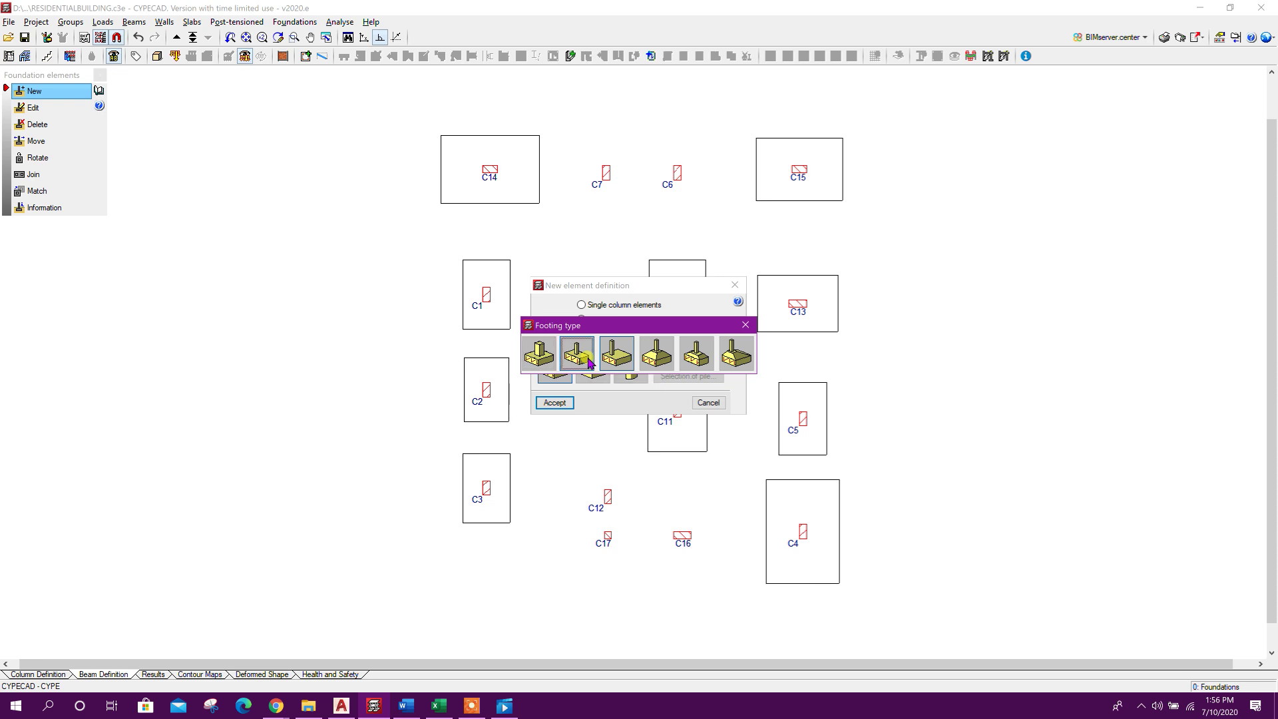
click(554, 403)
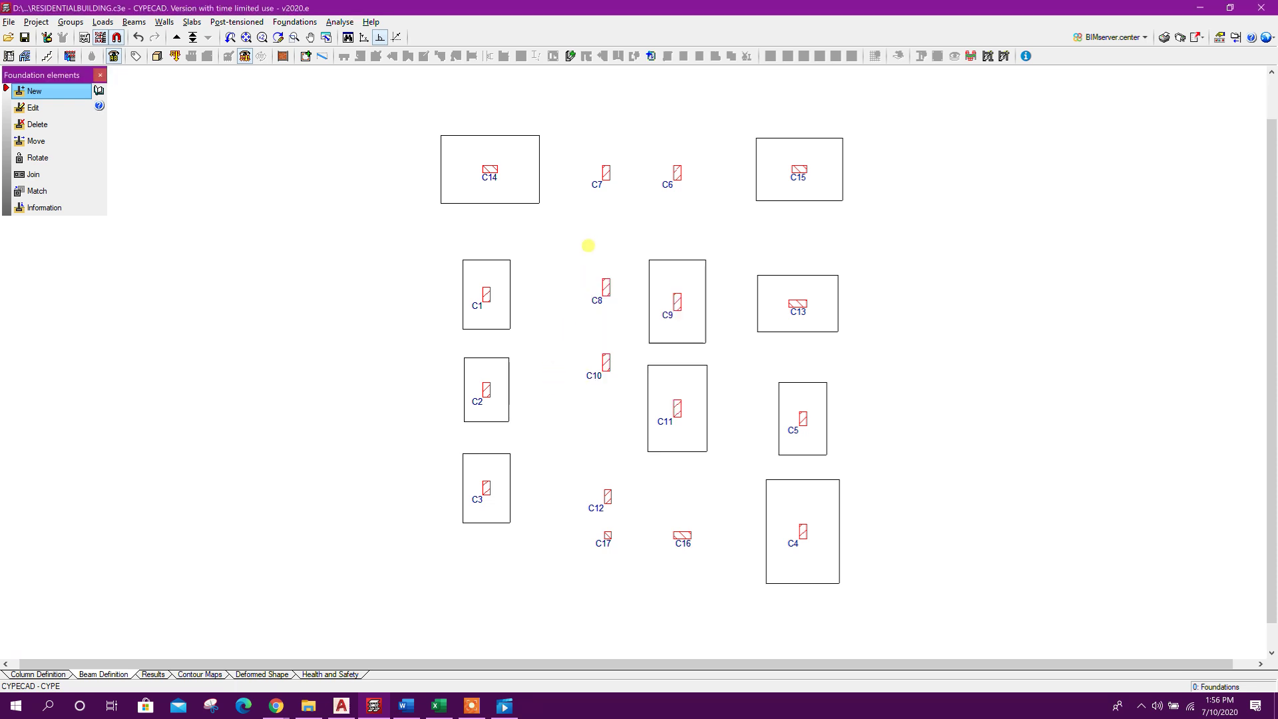
right_click(641, 172)
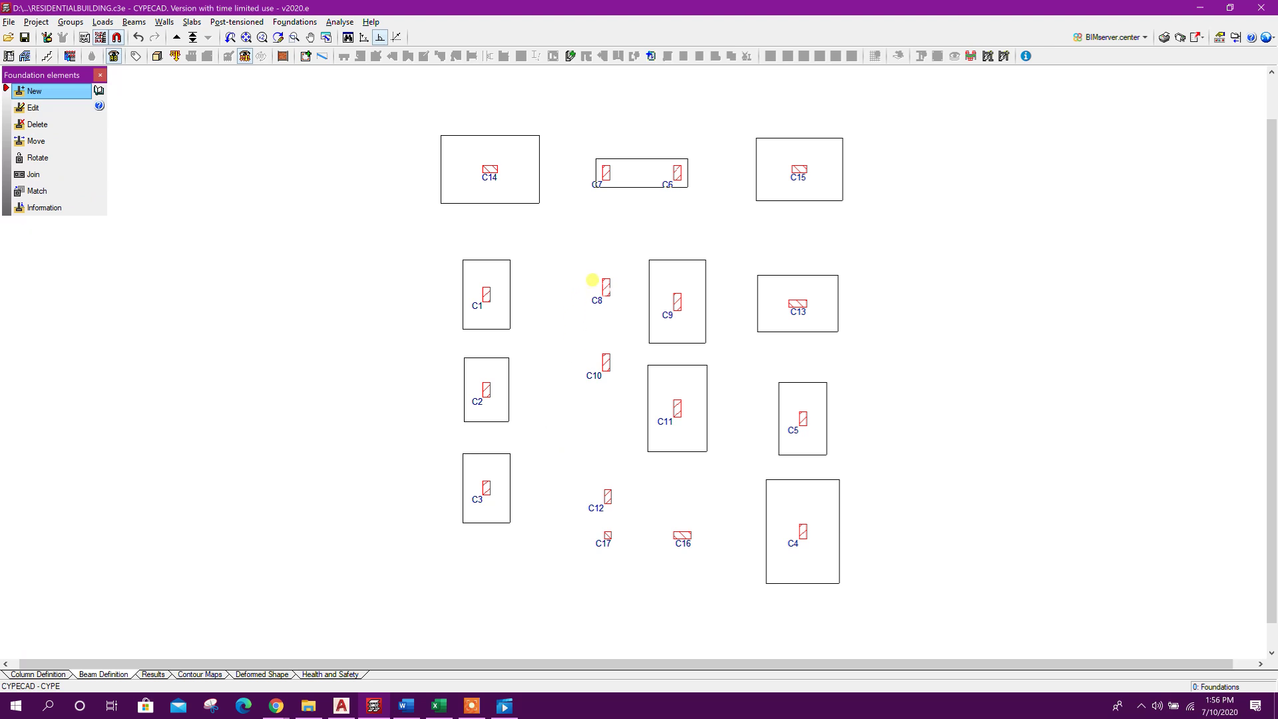
right_click(595, 321)
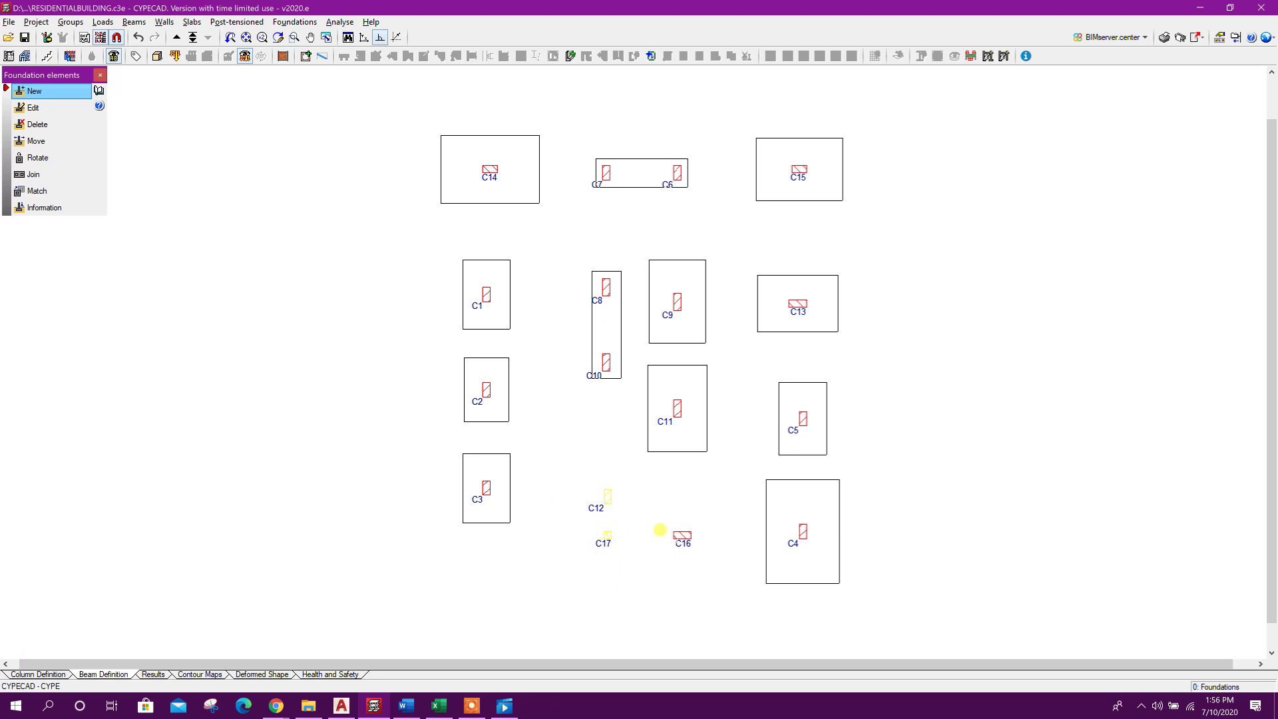
right_click(634, 534)
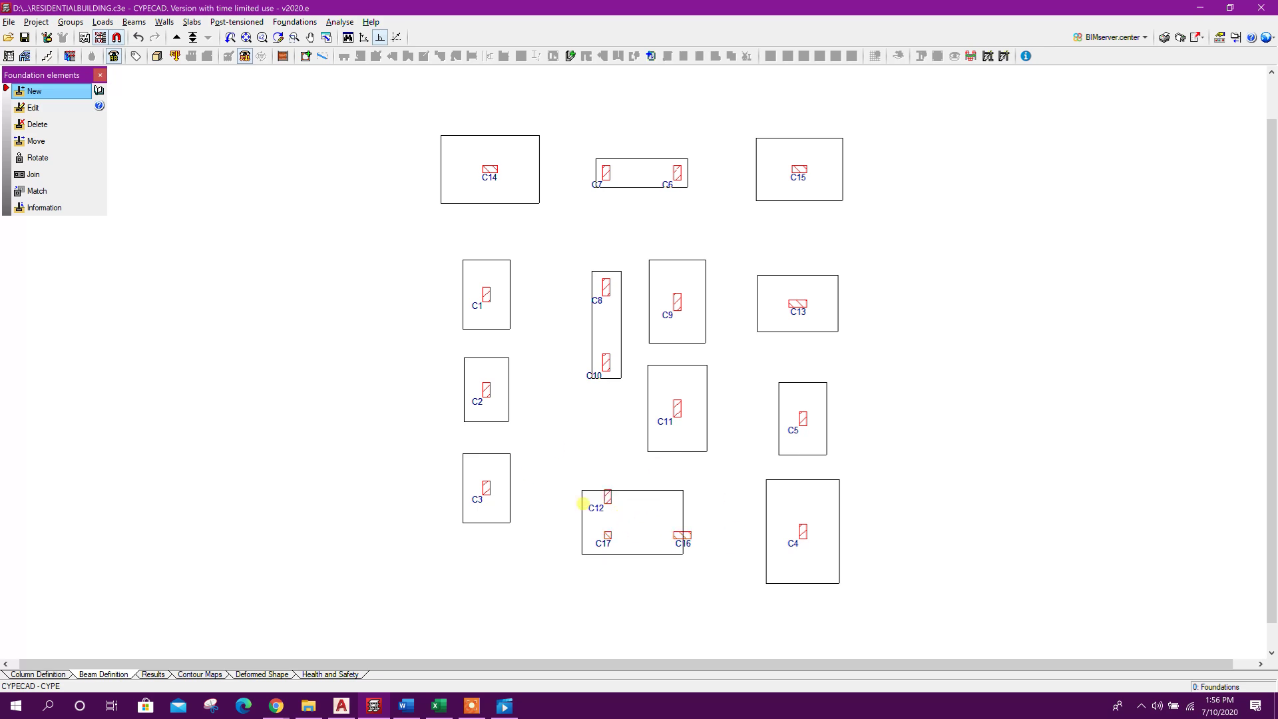
click(99, 75)
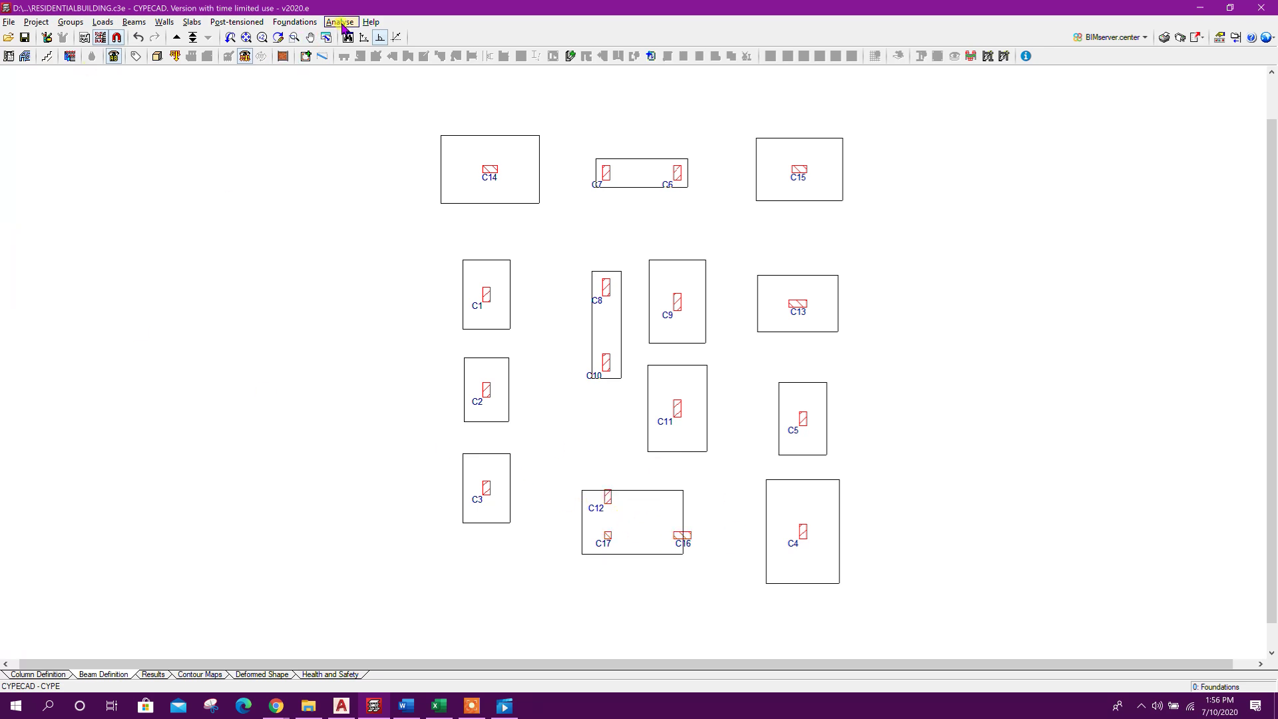
Design the foundation elements at the Foundations level with the quick design with minimum dimensions option
click(338, 22)
mouse_move(295, 22)
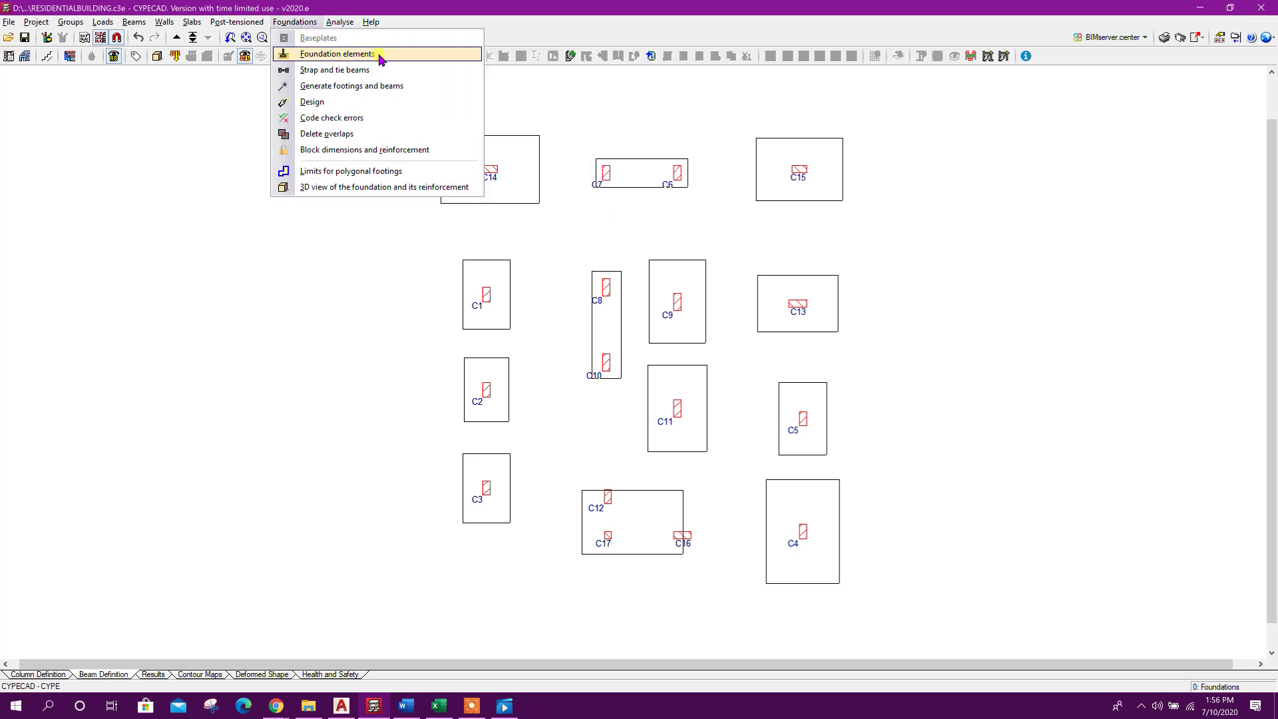
click(349, 101)
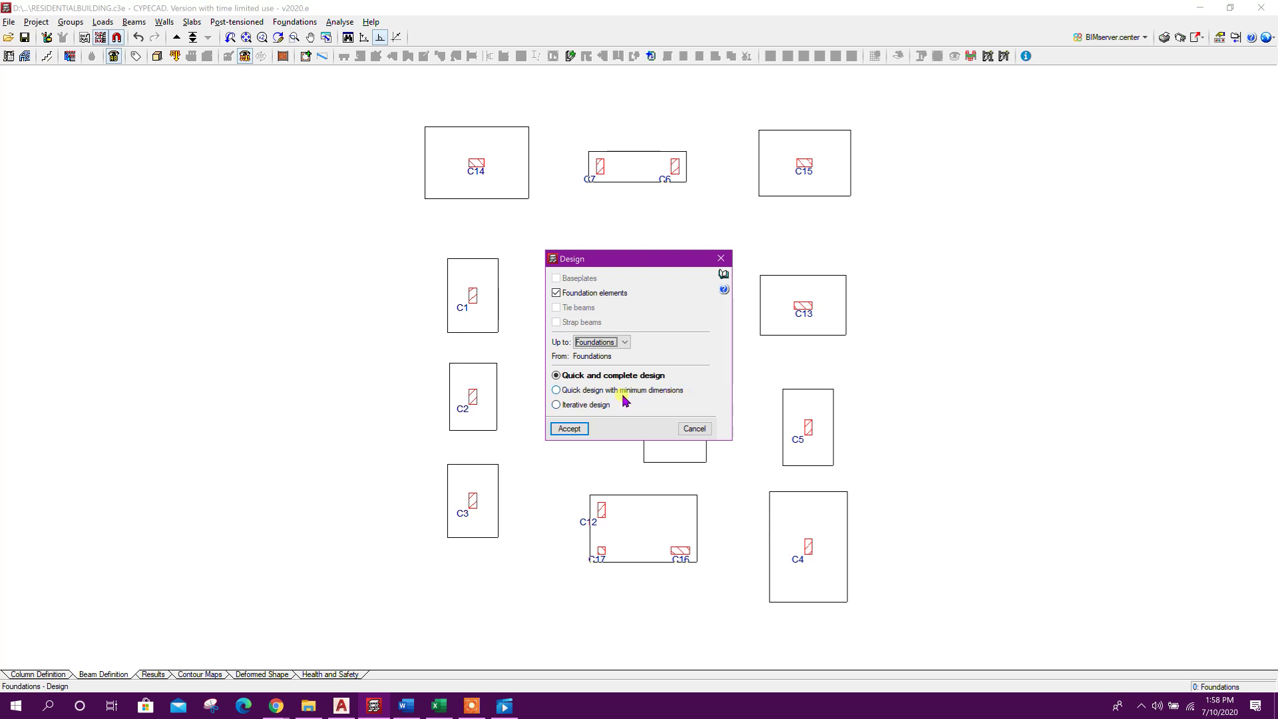
click(570, 390)
click(569, 428)
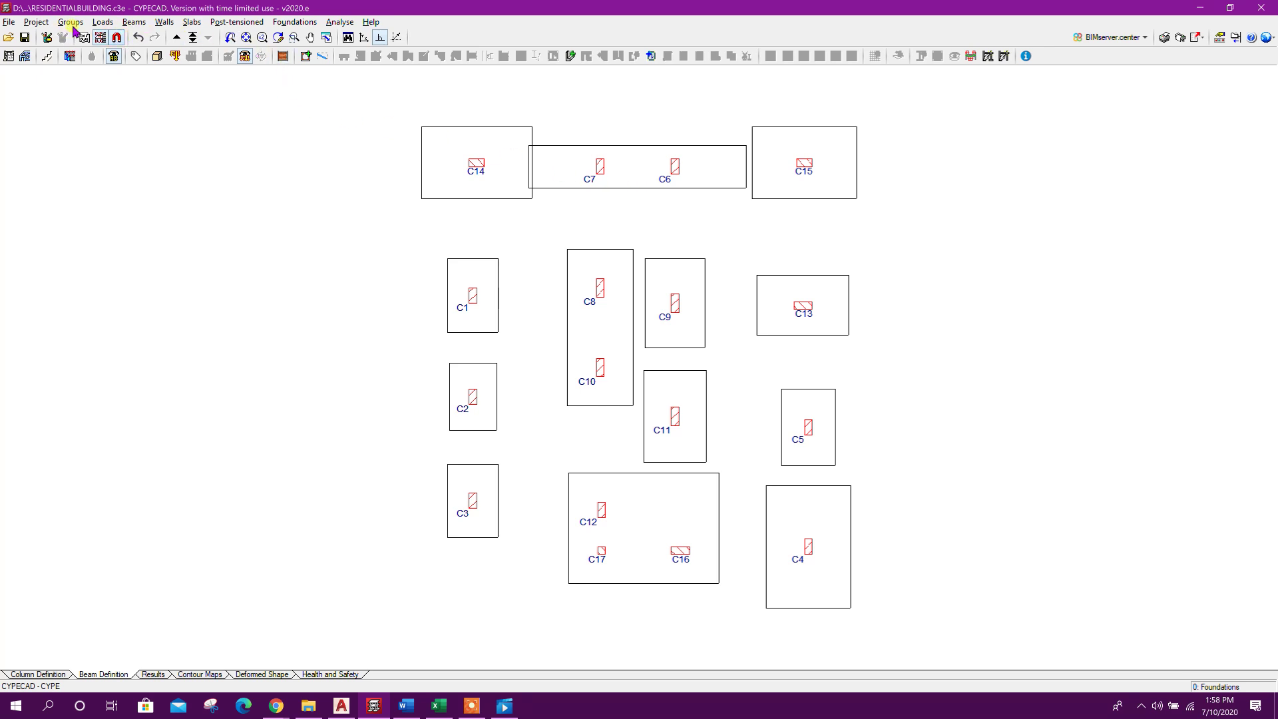
Delete the combined footing under columns C7 and C6
click(295, 21)
click(324, 50)
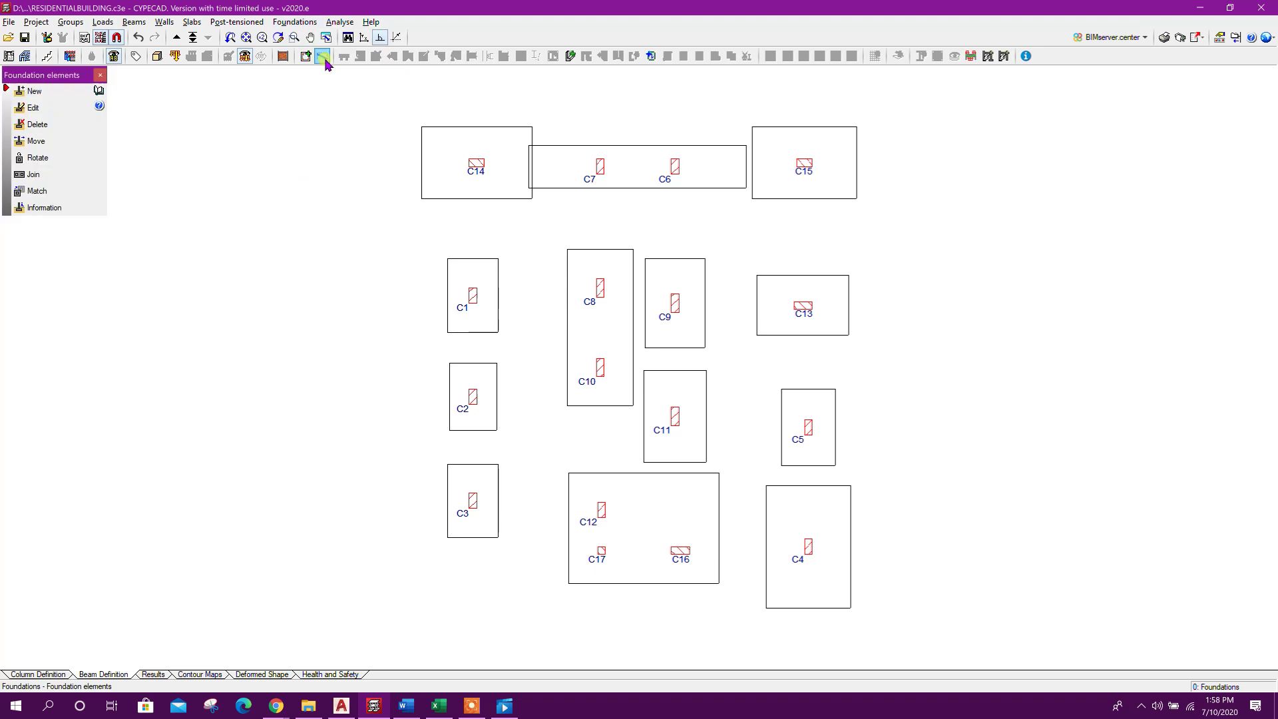
click(66, 125)
click(585, 145)
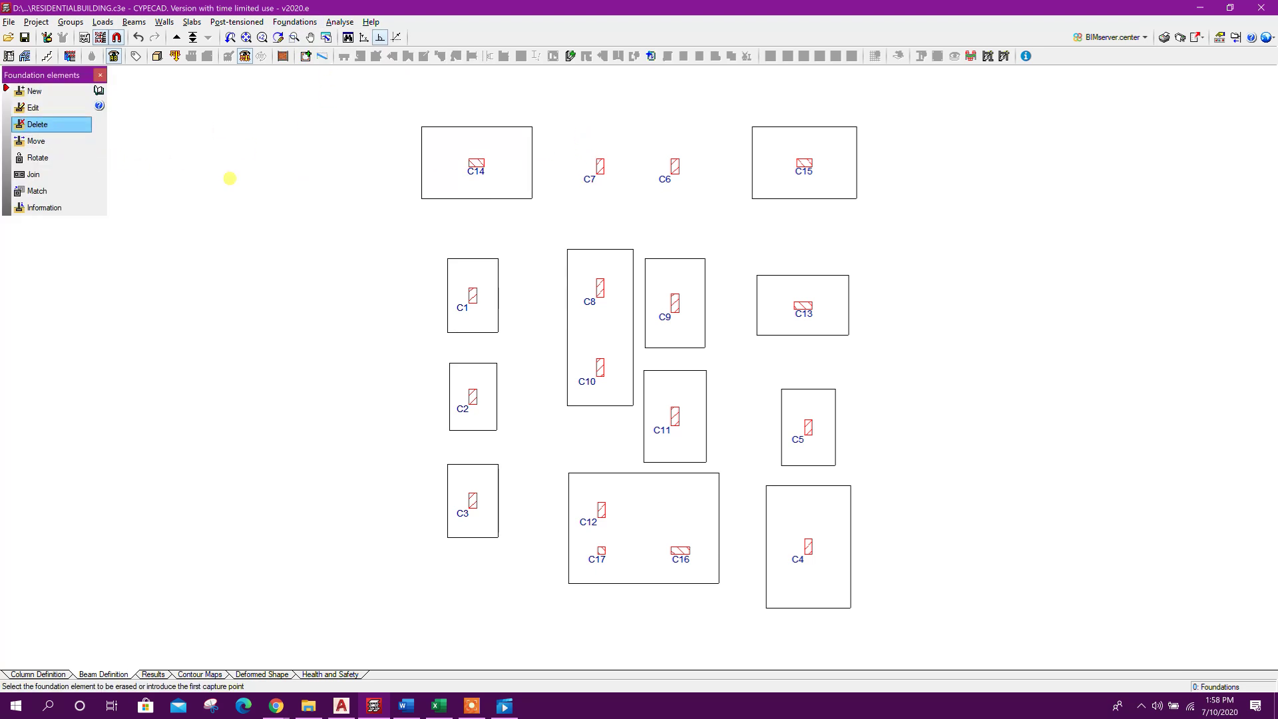
Define single-column footings of the first footing type at C7 and C6
click(33, 92)
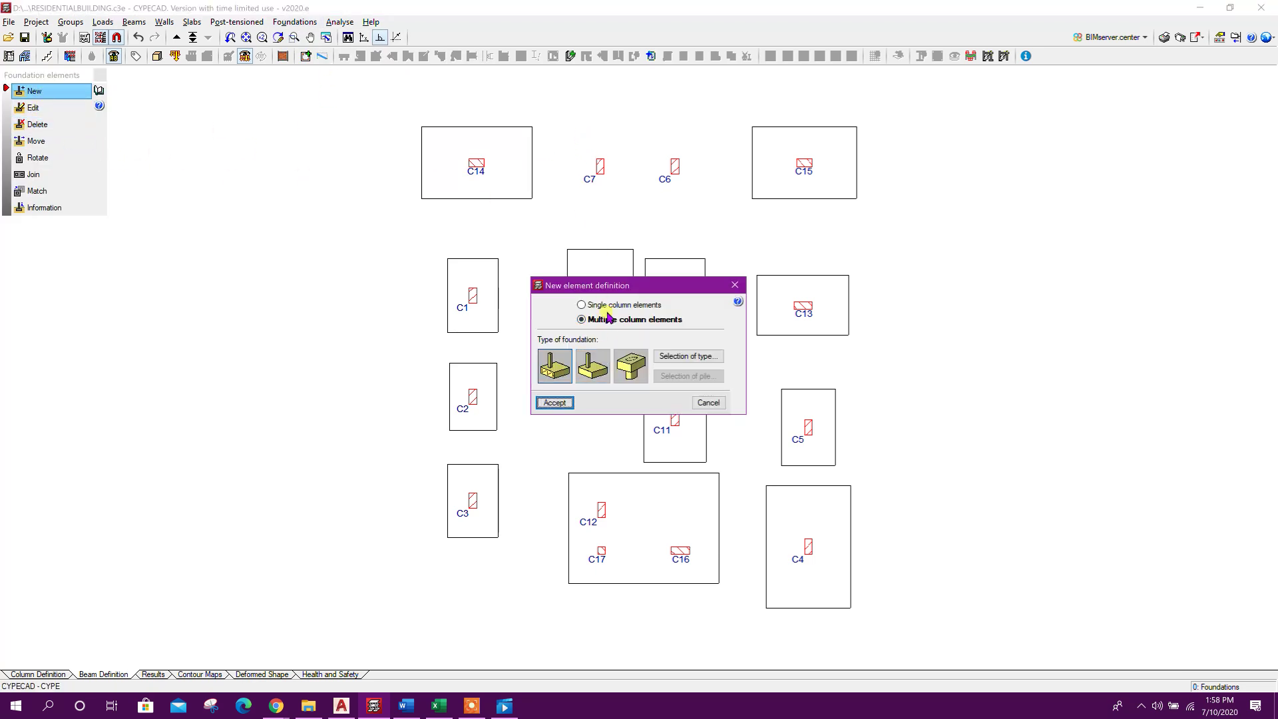
click(672, 358)
click(582, 355)
click(584, 362)
click(687, 357)
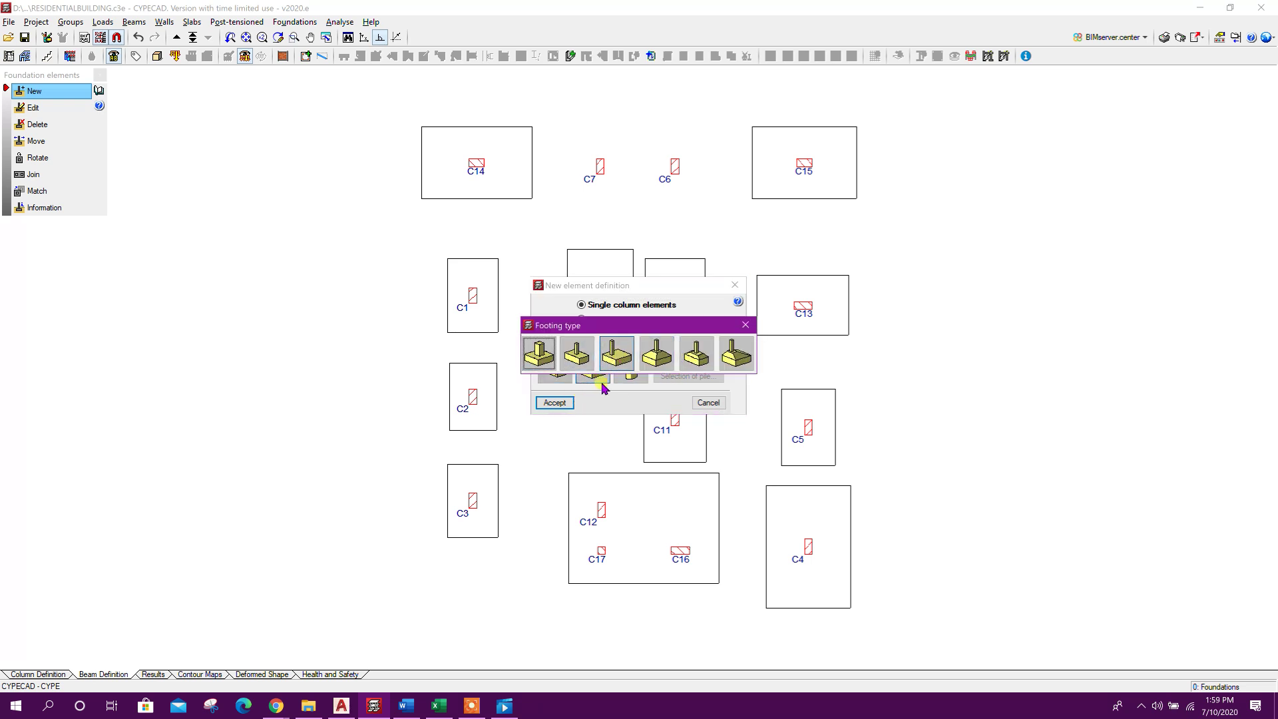
click(541, 357)
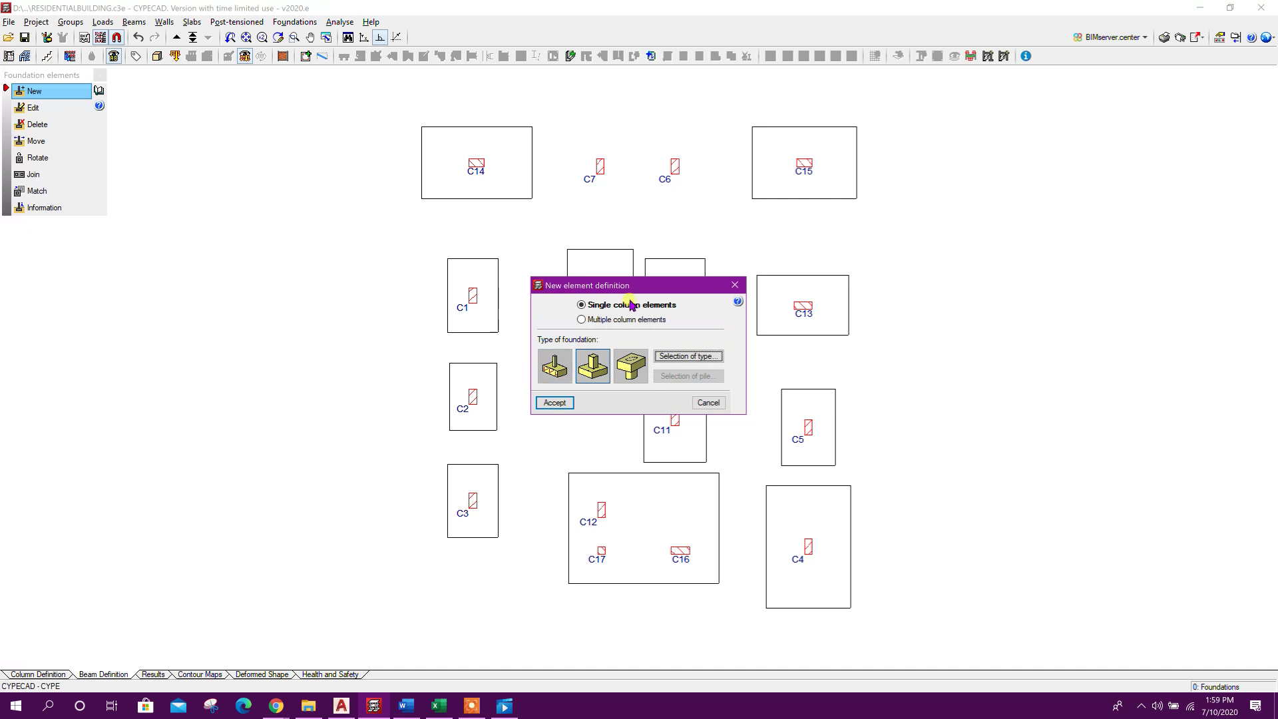
click(566, 404)
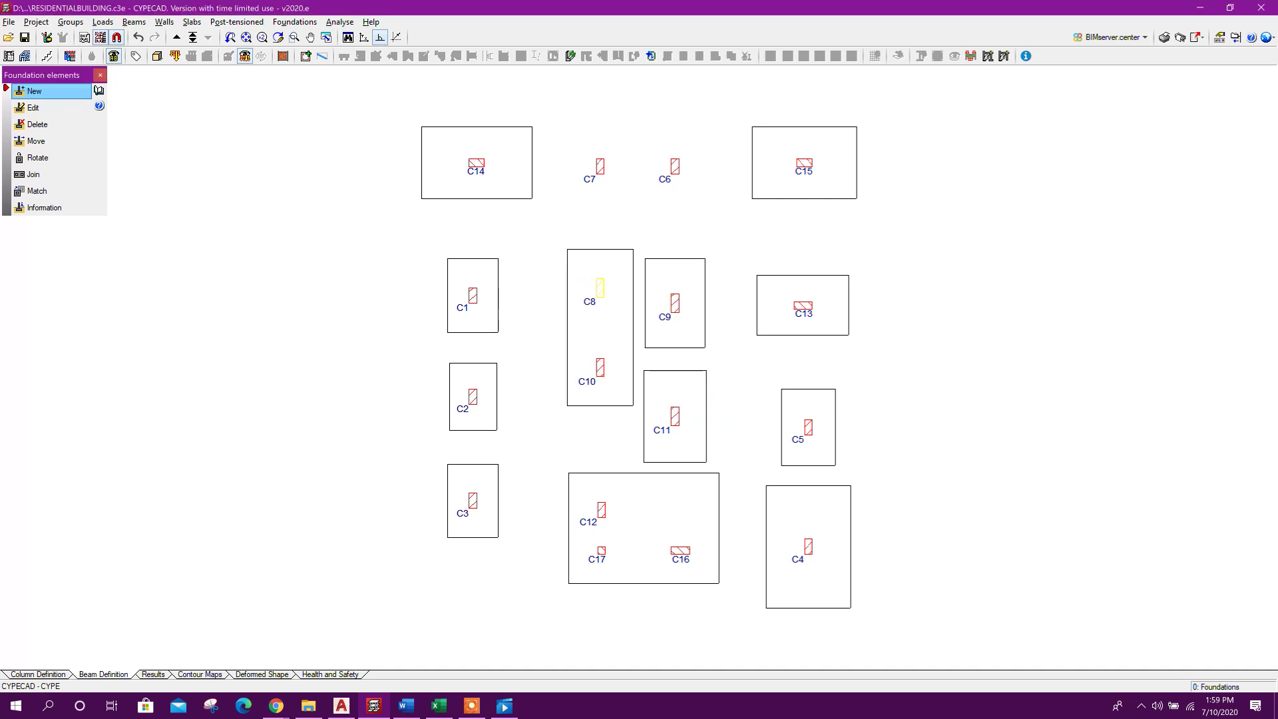
click(600, 166)
click(675, 166)
click(99, 75)
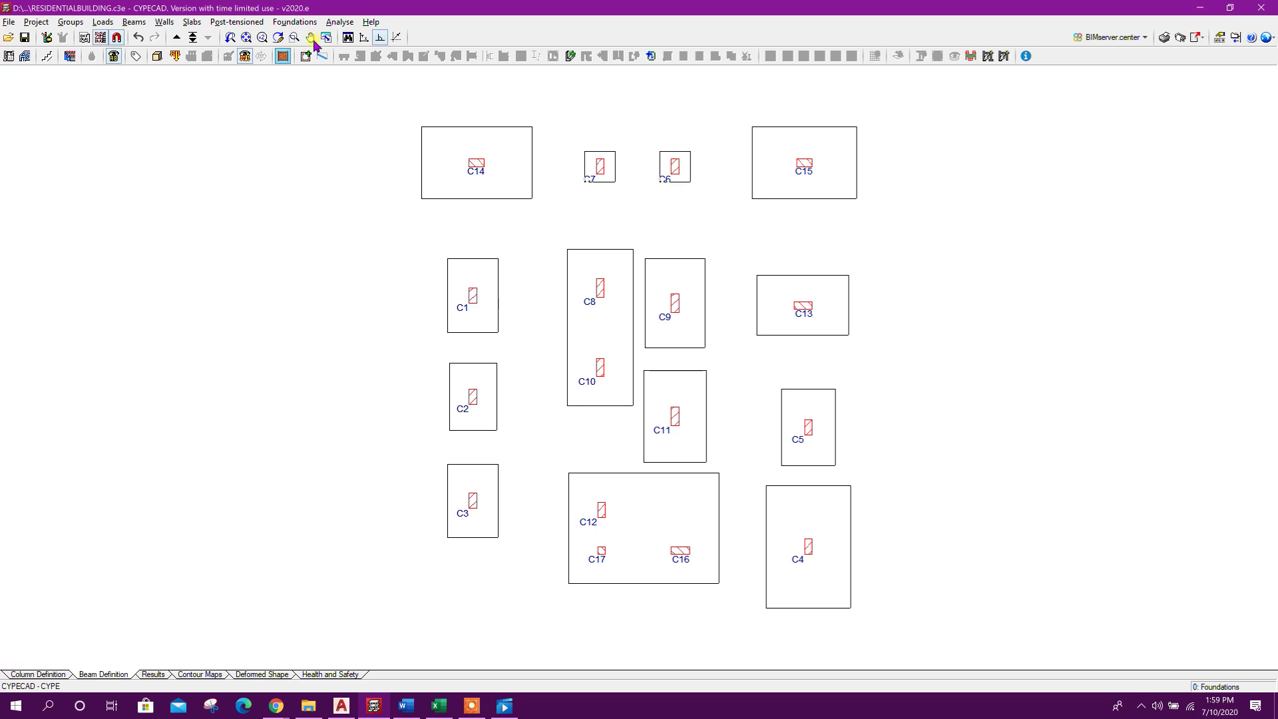
Design the foundation elements at the Foundations level with the quick and complete design option
click(293, 22)
click(326, 101)
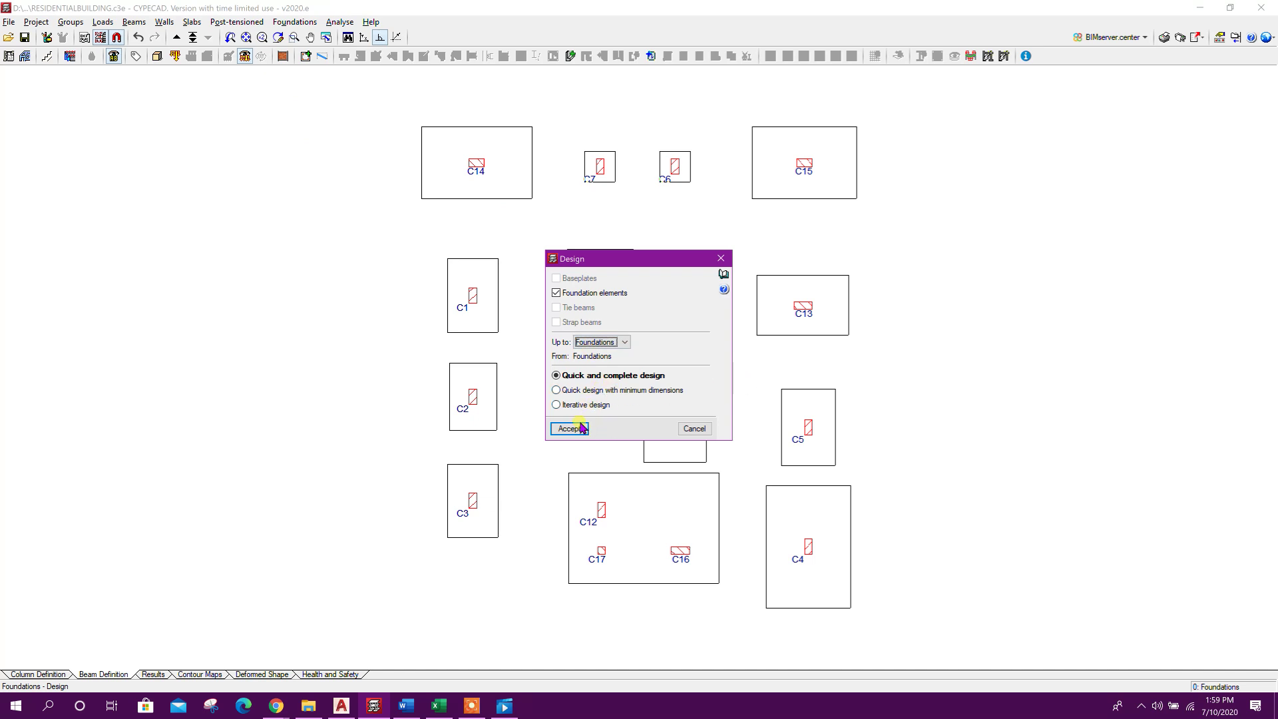
click(580, 427)
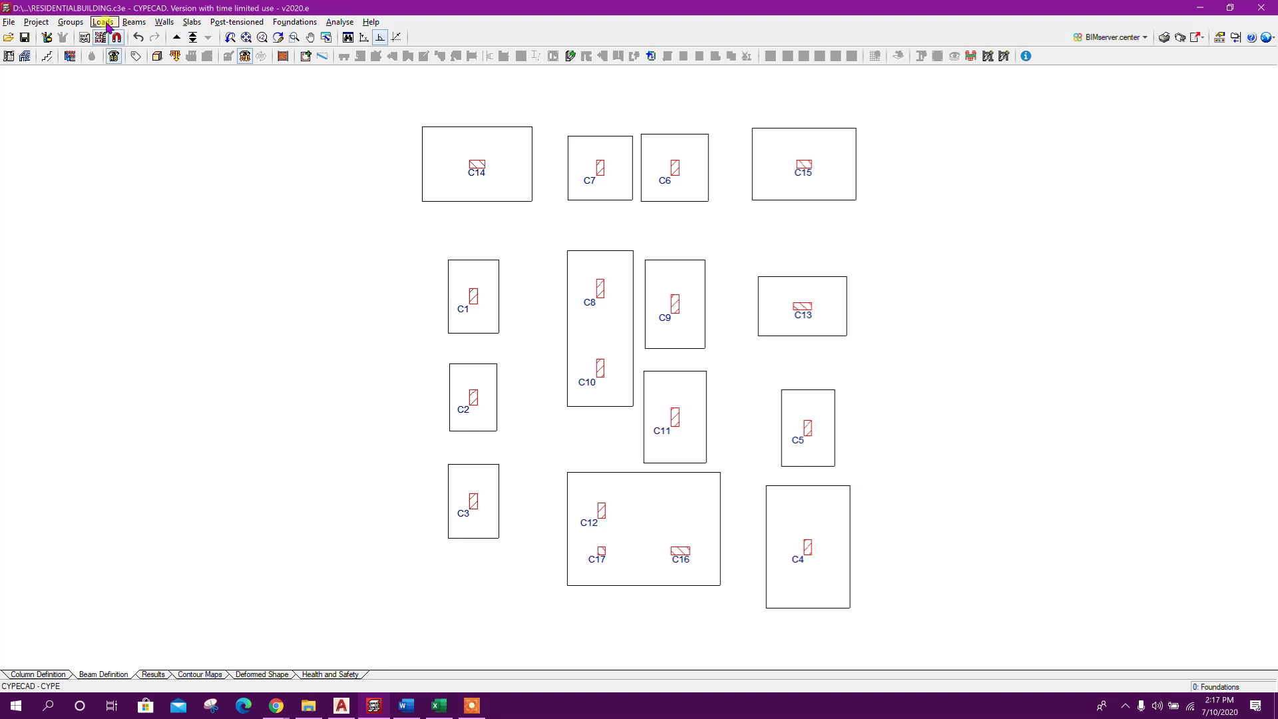
Set the foundation soil's allowable pressure for persistent situations to 0.2 MPa in the project's general data
click(43, 23)
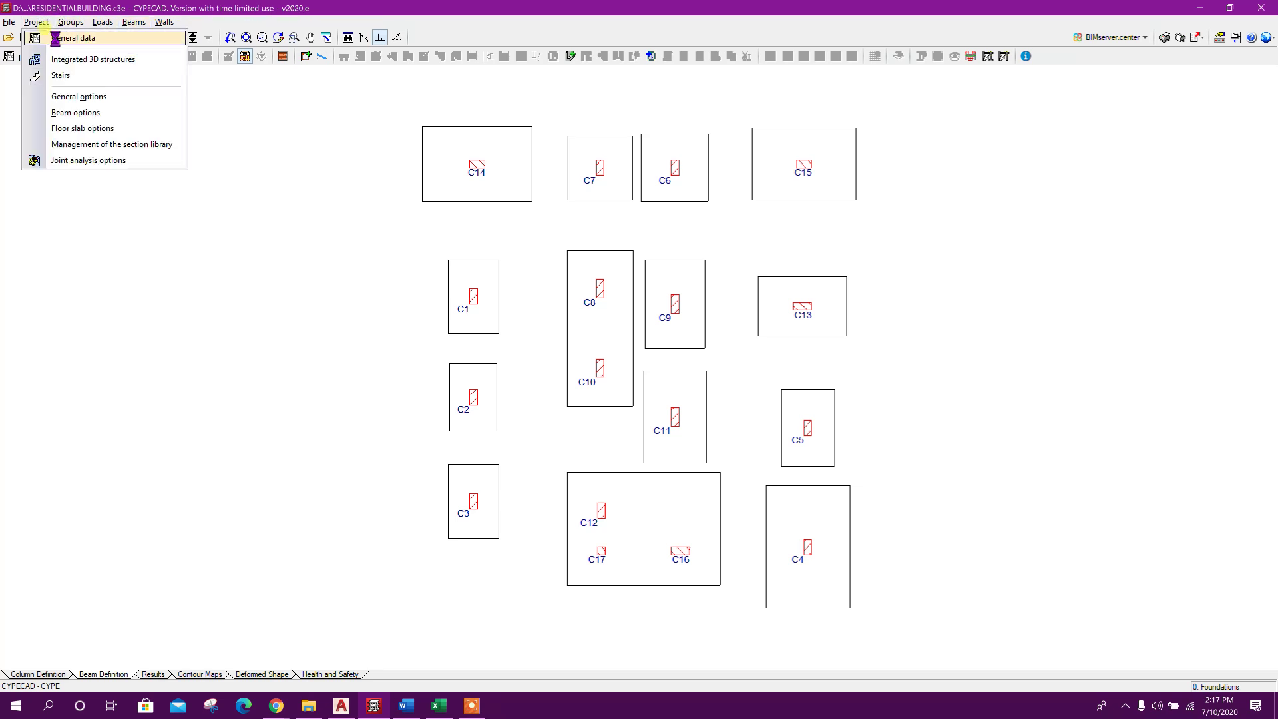
click(73, 38)
click(598, 263)
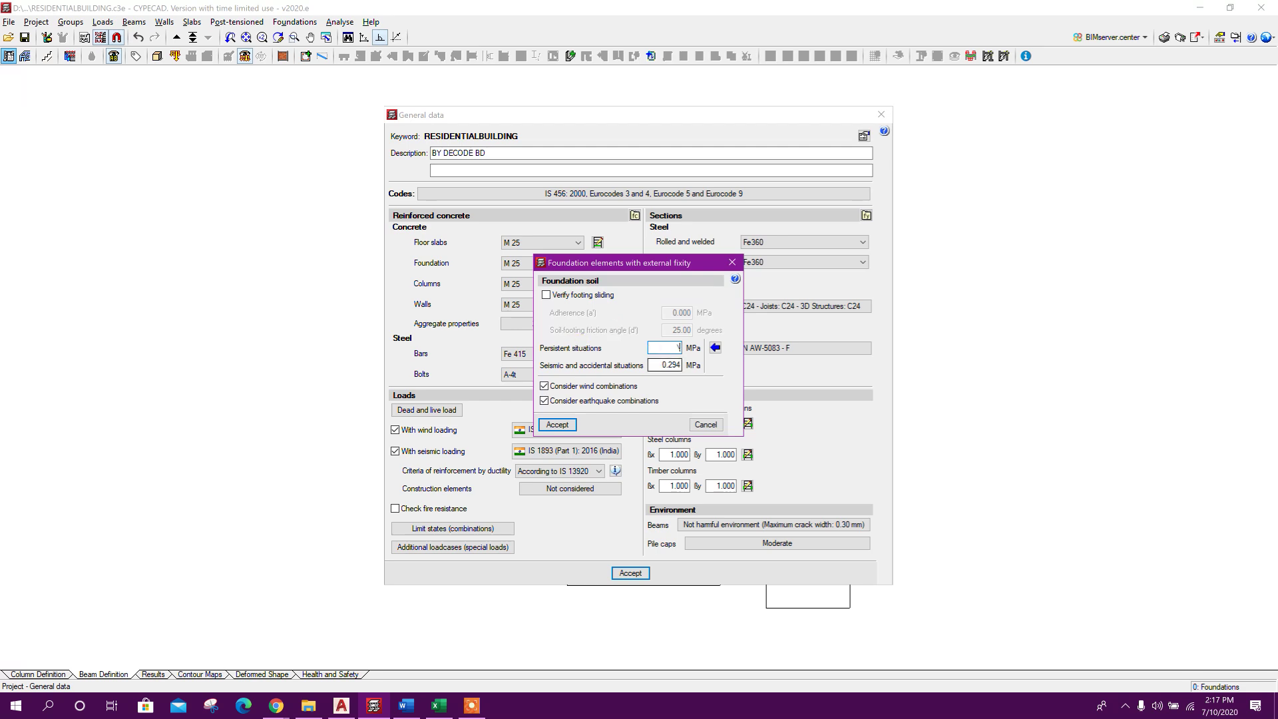
text(0.2)
Compare the typical soil pressures for dense sand, medium dense sand, loose sand, silt and clays without importing any of them
click(715, 347)
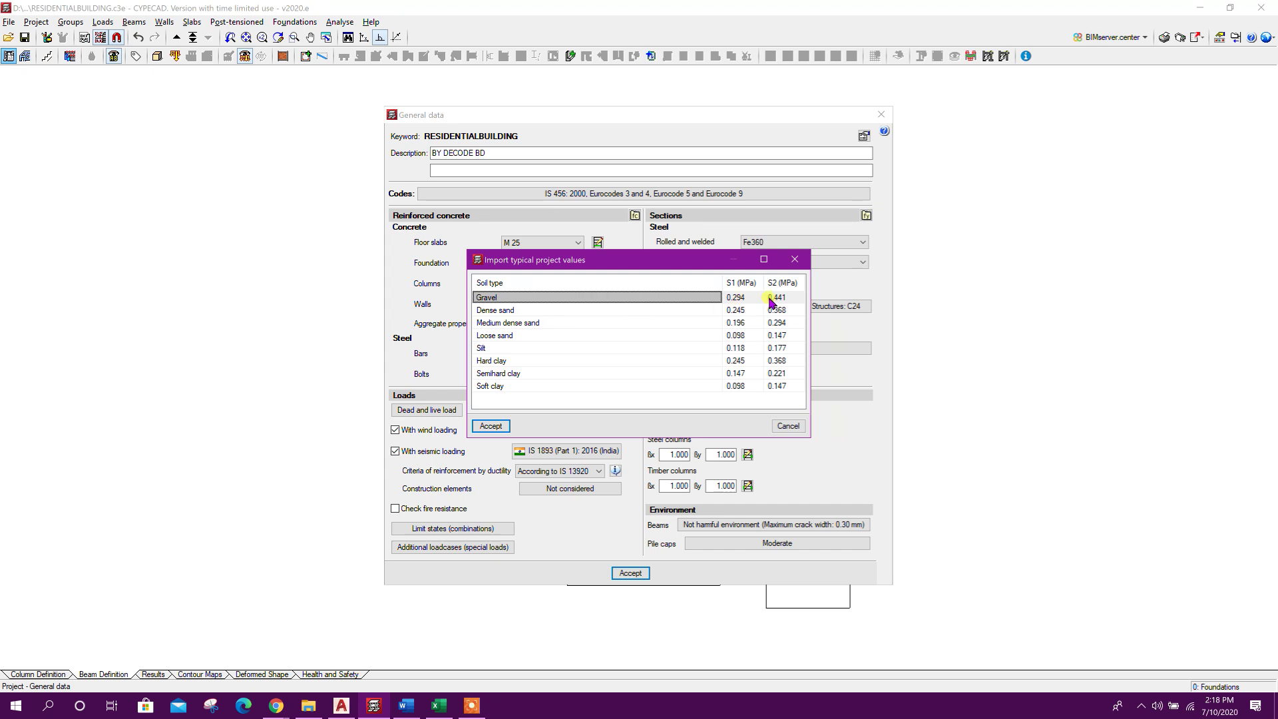
click(596, 310)
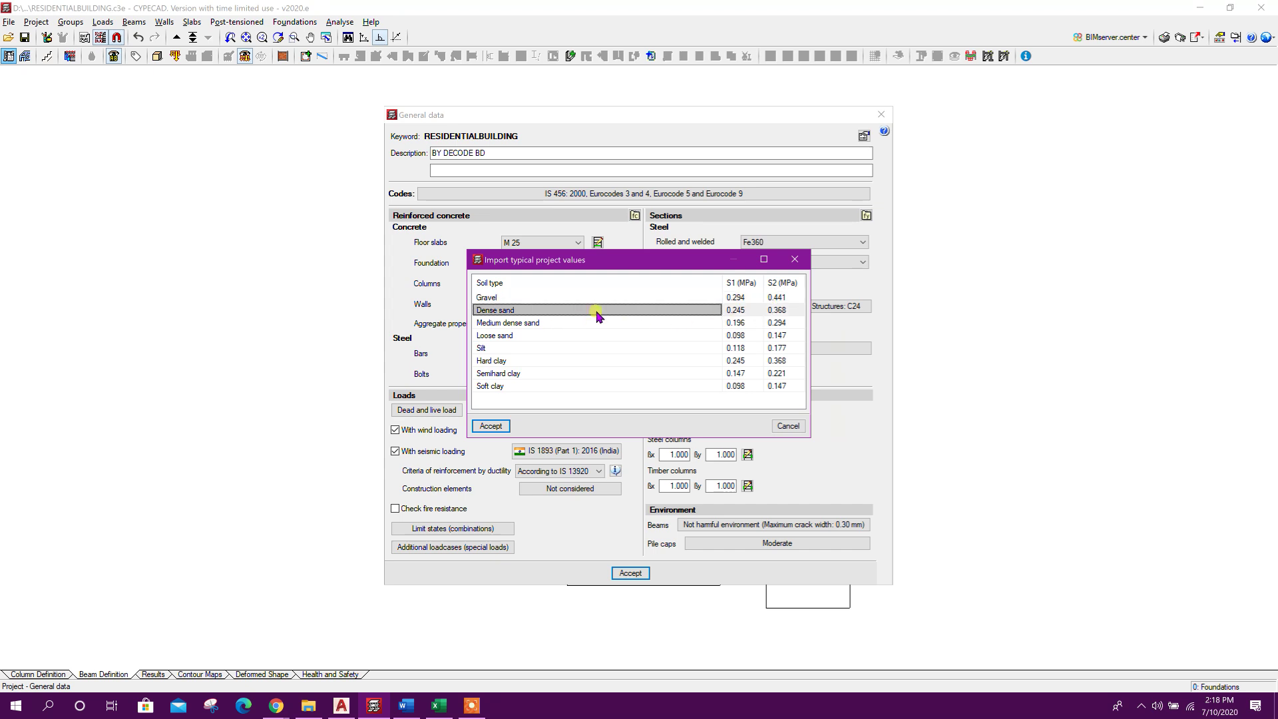
click(744, 310)
click(545, 323)
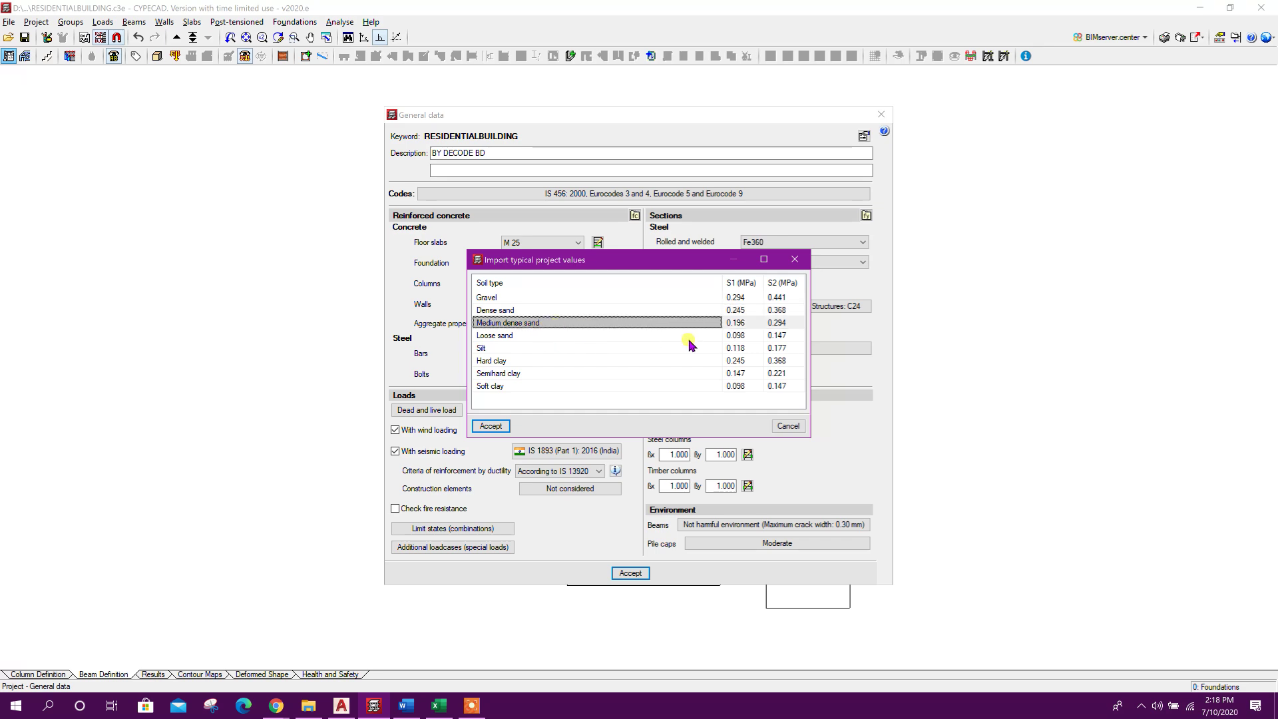
click(740, 324)
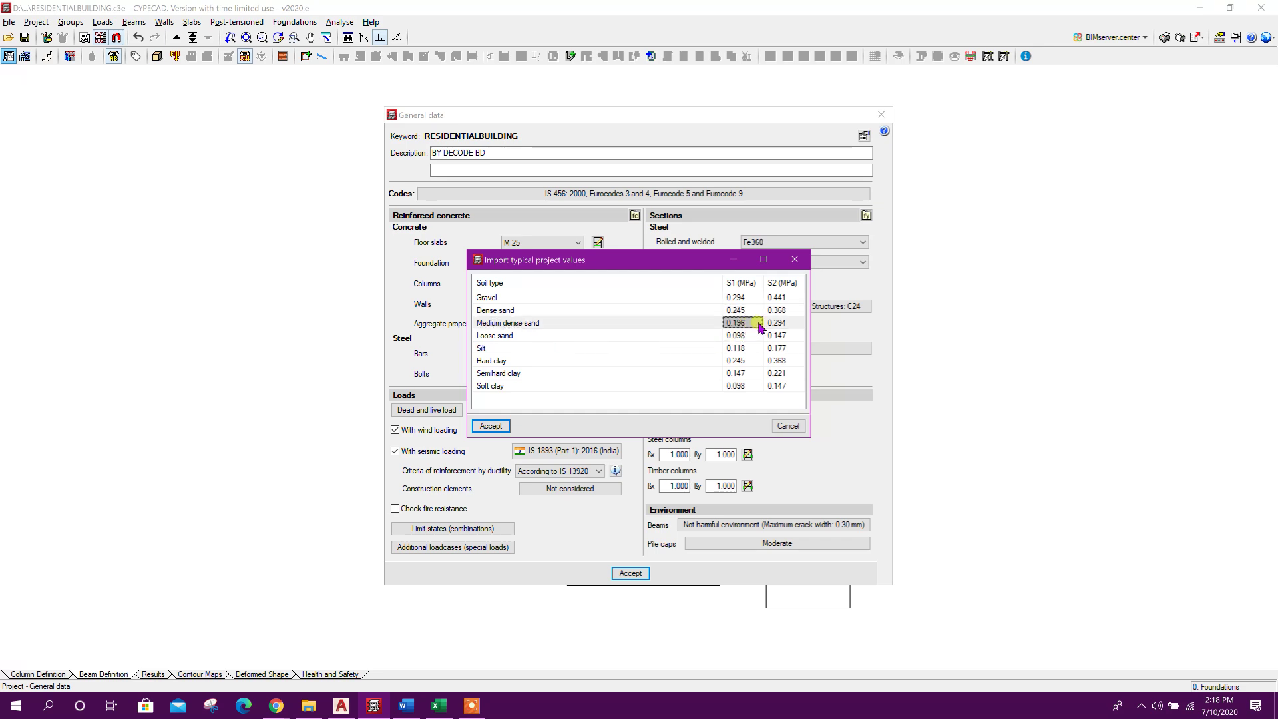
click(556, 335)
click(573, 348)
click(571, 373)
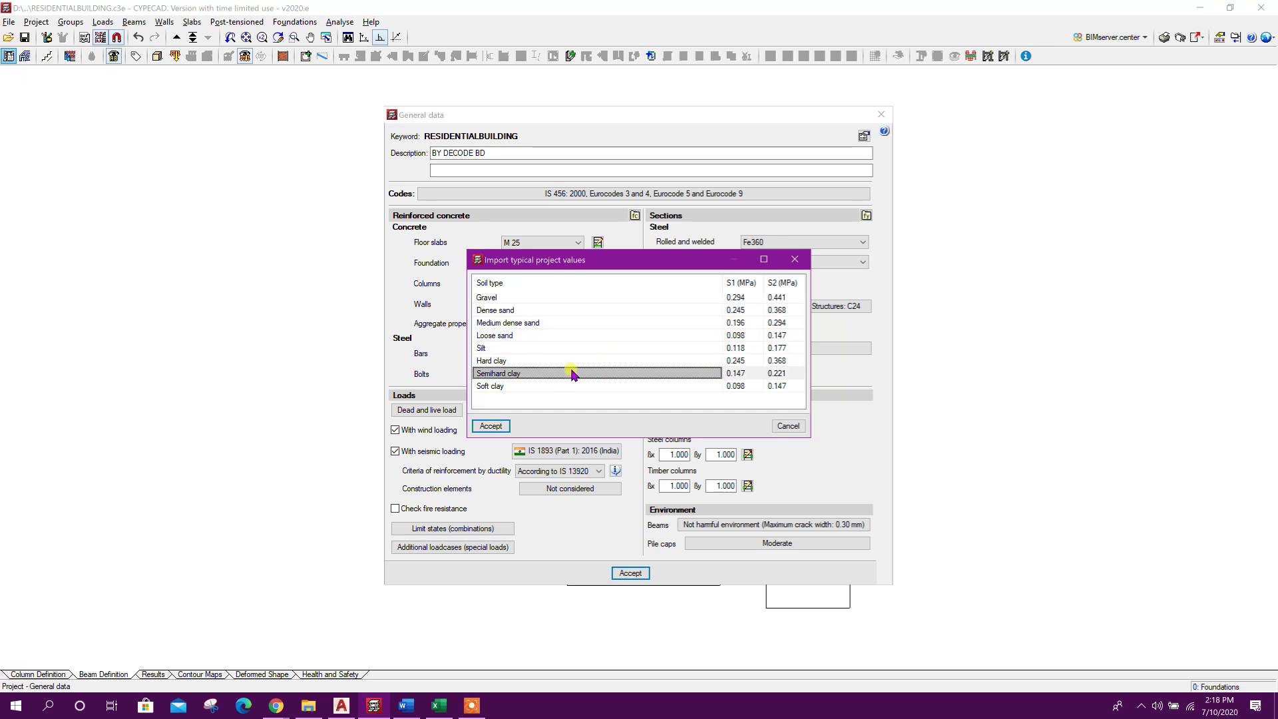
click(592, 386)
click(739, 387)
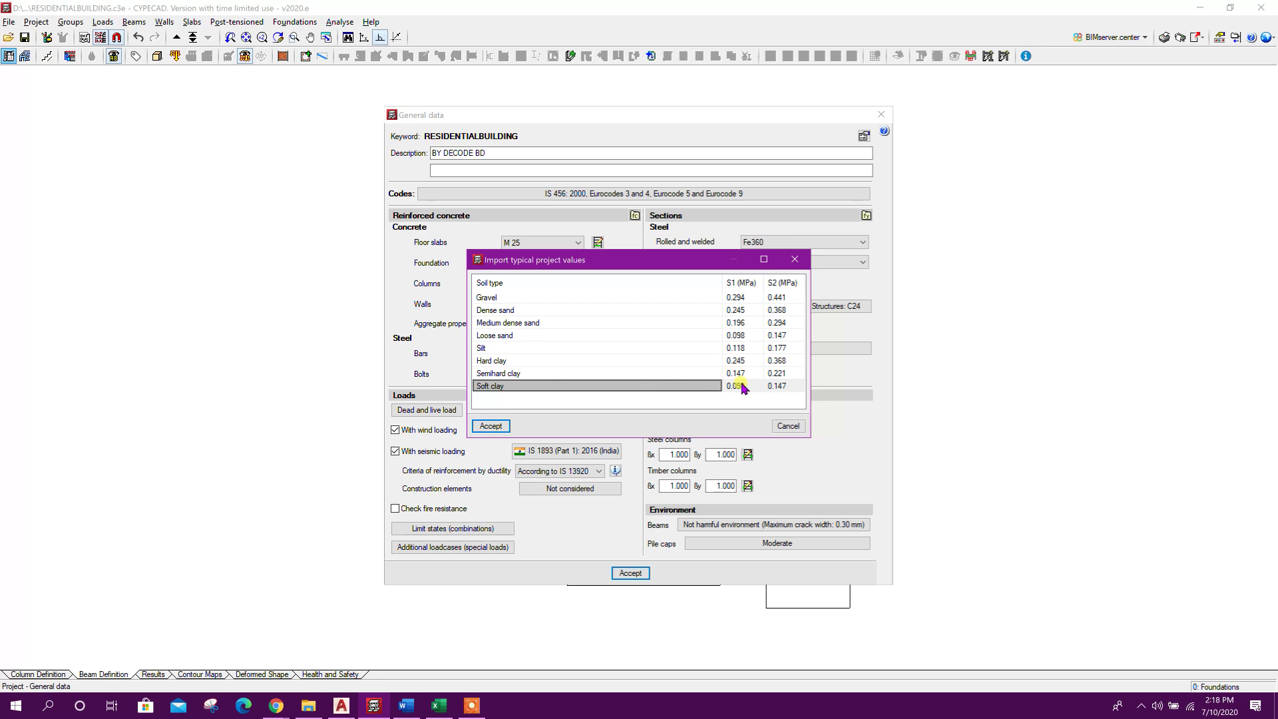
click(740, 324)
click(793, 261)
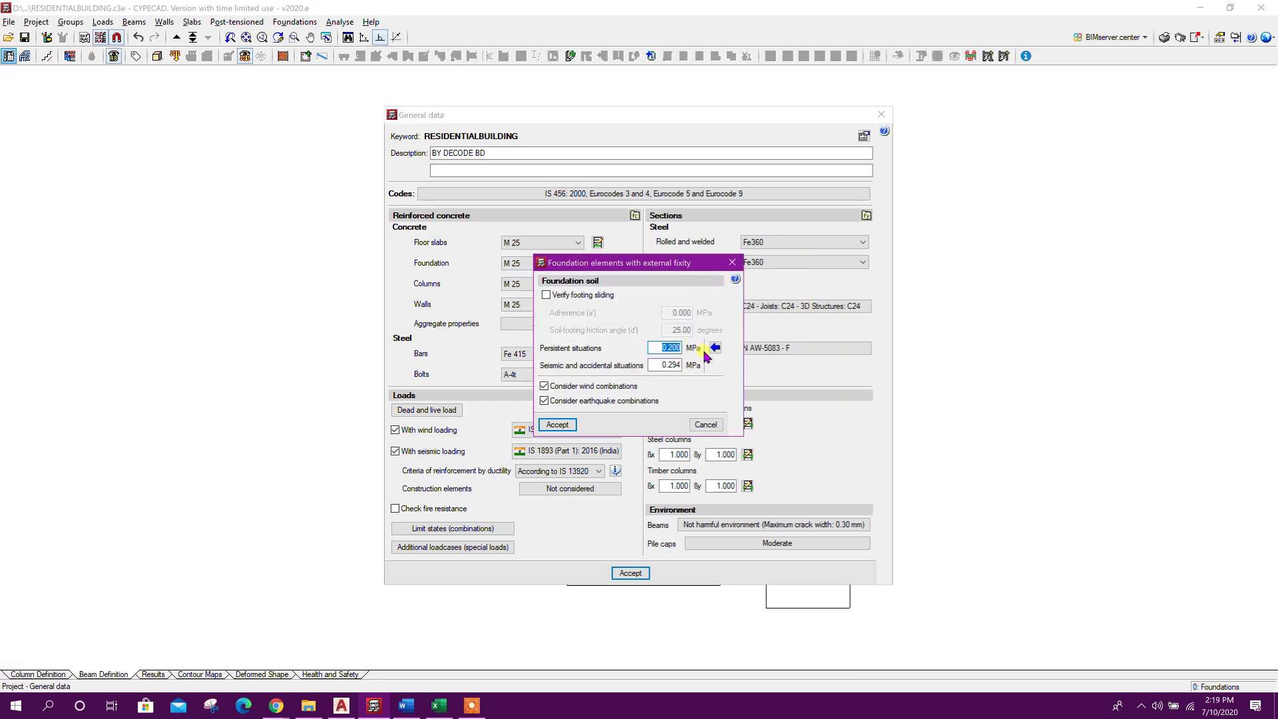
Accept the foundation soil settings and close the project's general data
key(Tab)
click(651, 349)
click(559, 425)
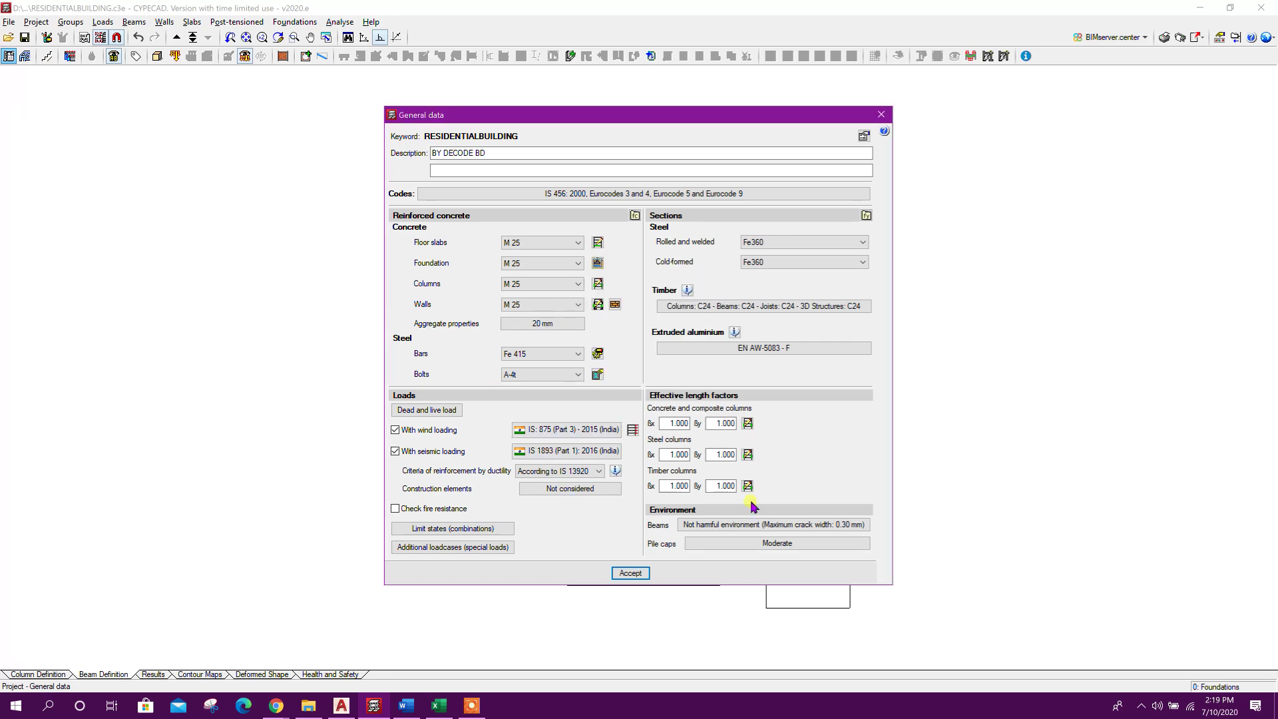
click(624, 571)
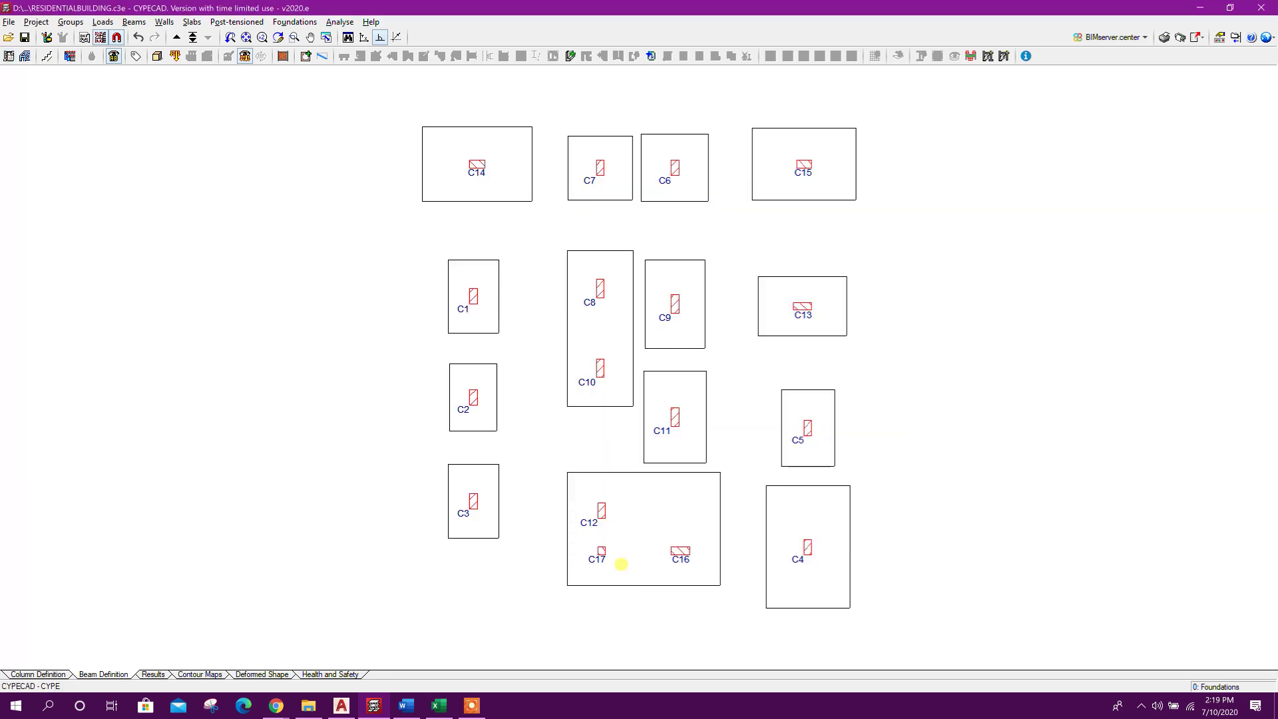
Redesign the foundation elements at the Foundations level with the quick design with minimum dimensions option
click(334, 22)
mouse_move(298, 22)
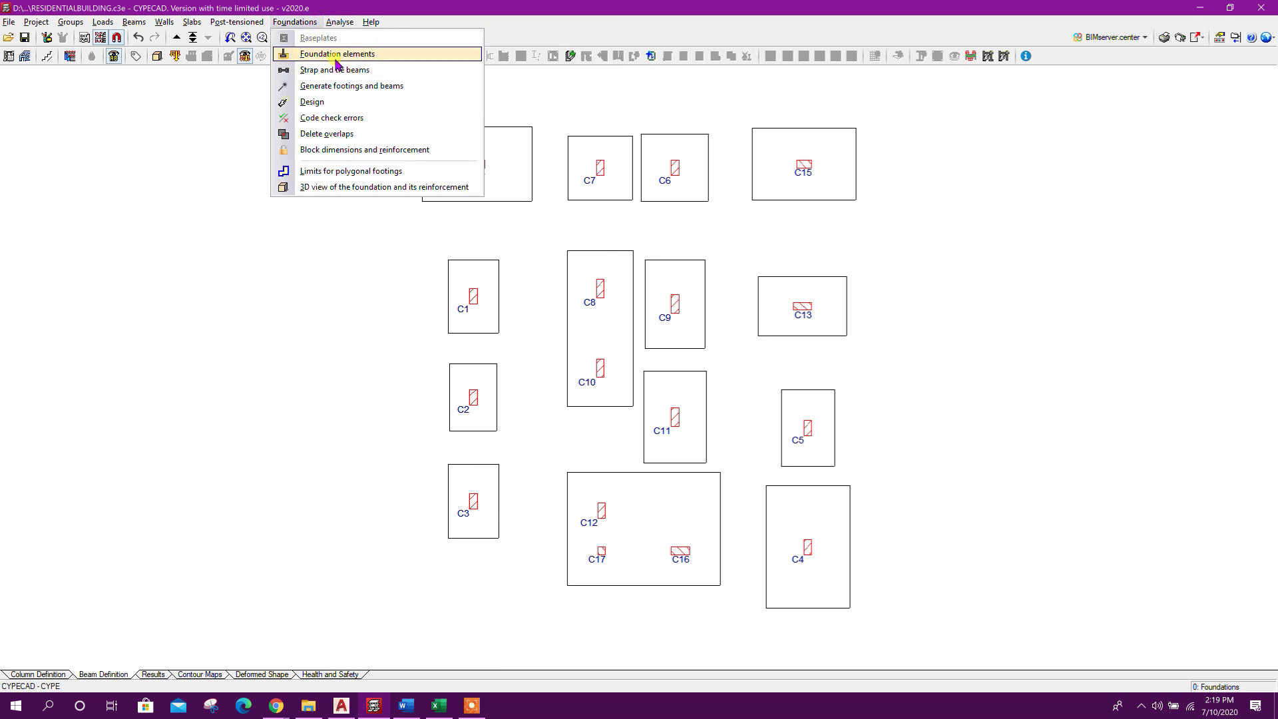
click(338, 102)
click(557, 390)
click(588, 424)
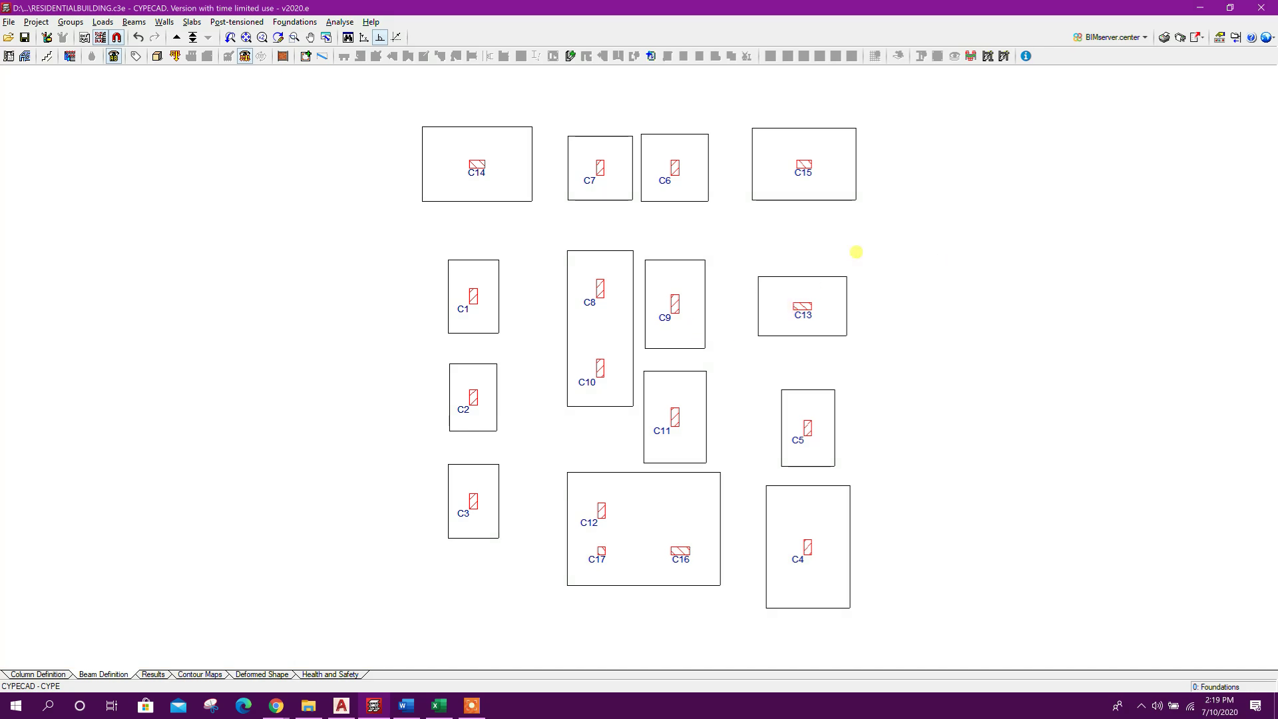
Examine the foundation and its reinforcement in the 3D view, and close that view
click(295, 22)
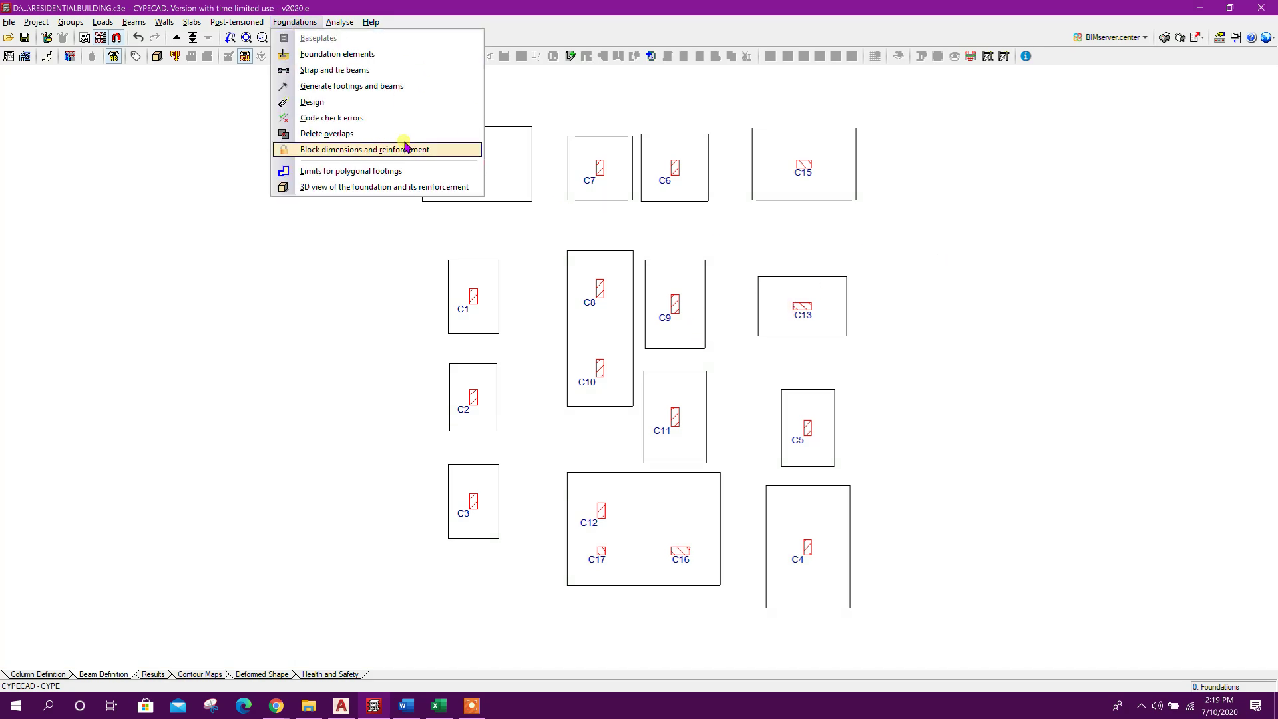
click(317, 189)
click(1259, 8)
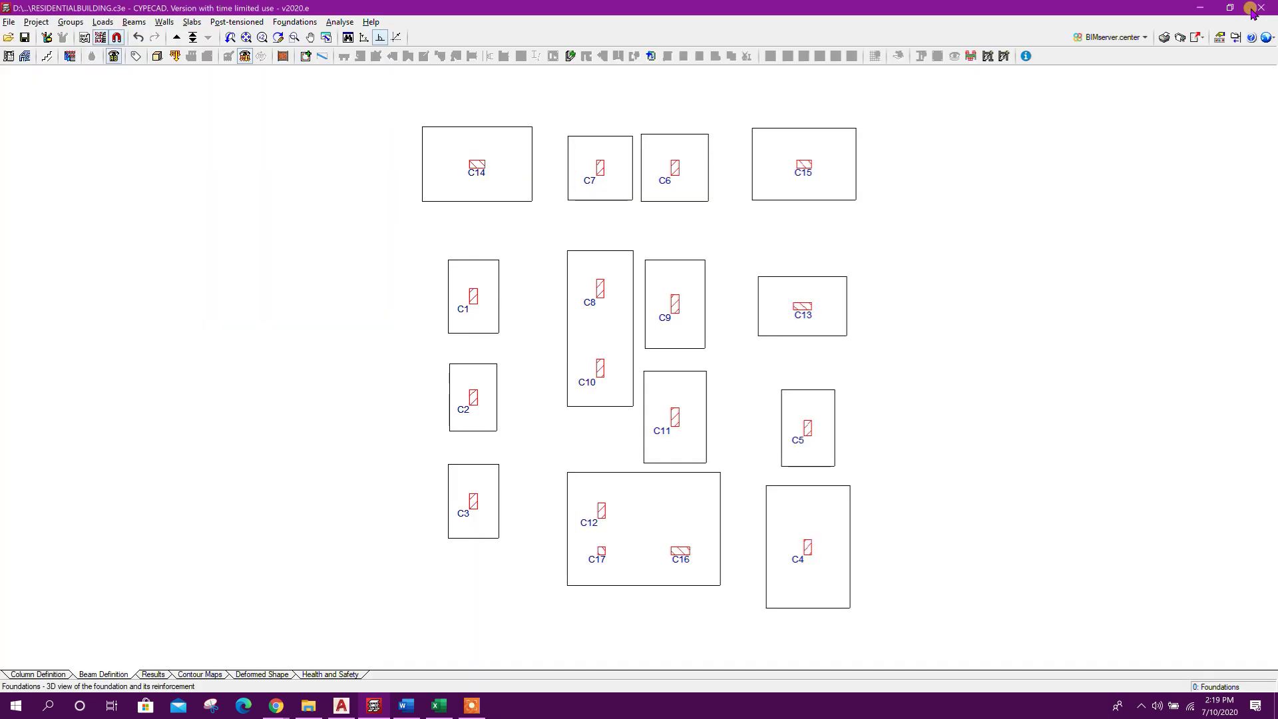
Go up to the PB floor group and hide the Residential Building template view
middle_drag(959, 374, 876, 394)
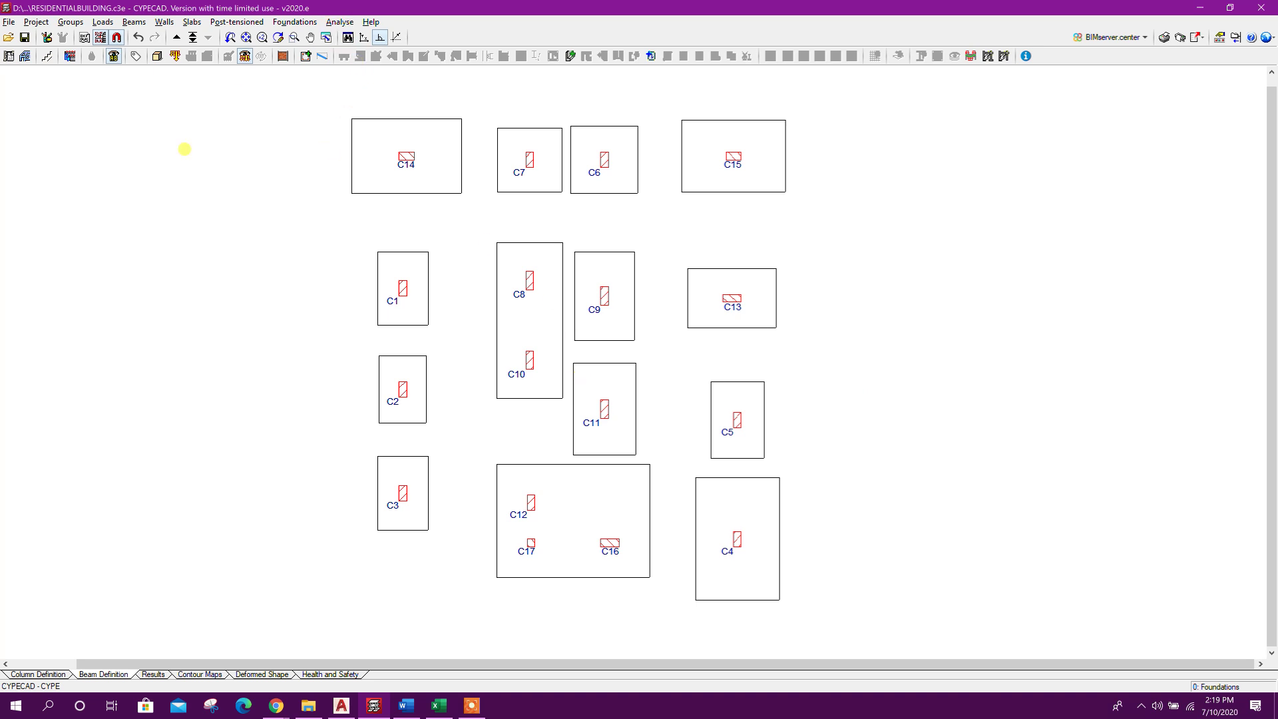
click(176, 37)
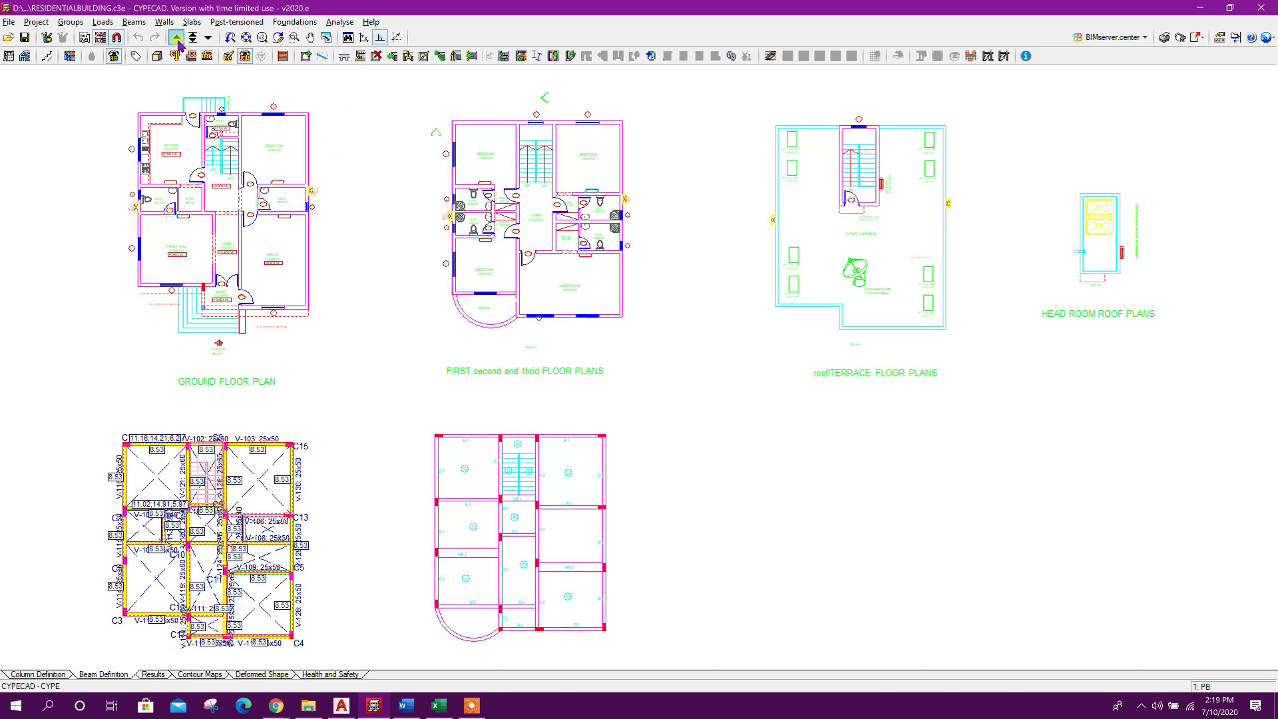
middle_drag(629, 470, 792, 336)
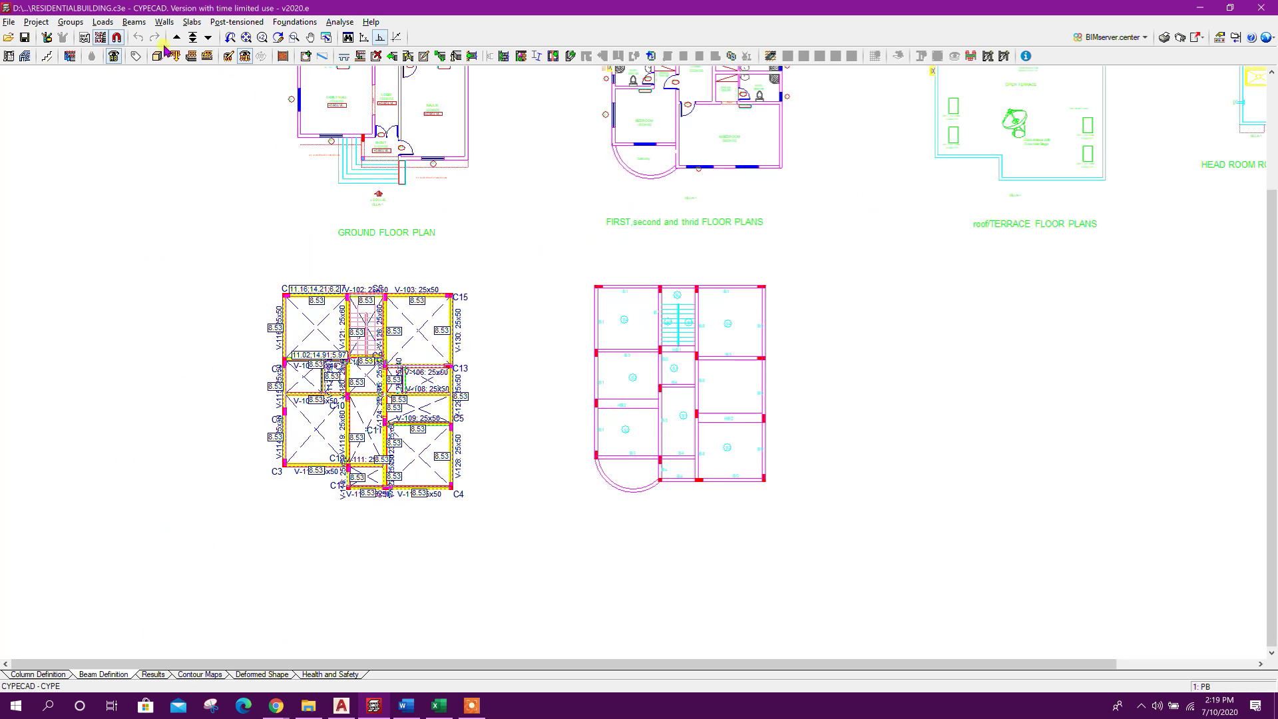
click(102, 38)
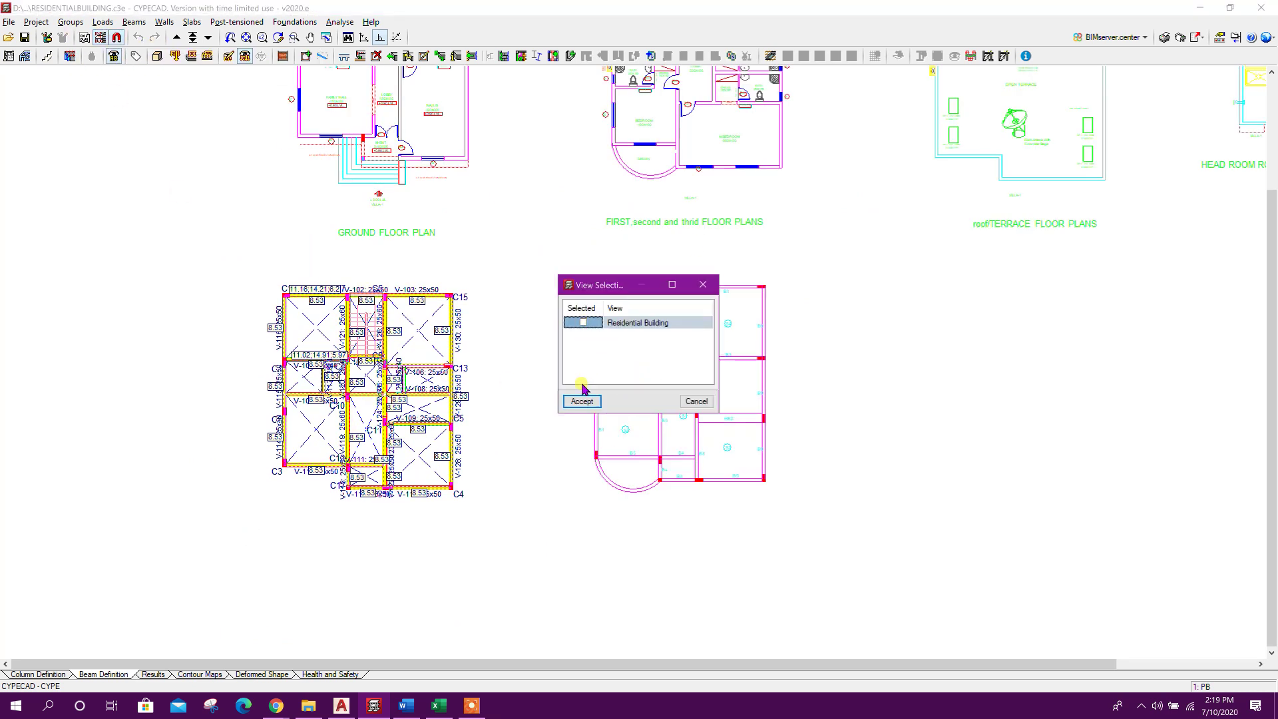
click(581, 402)
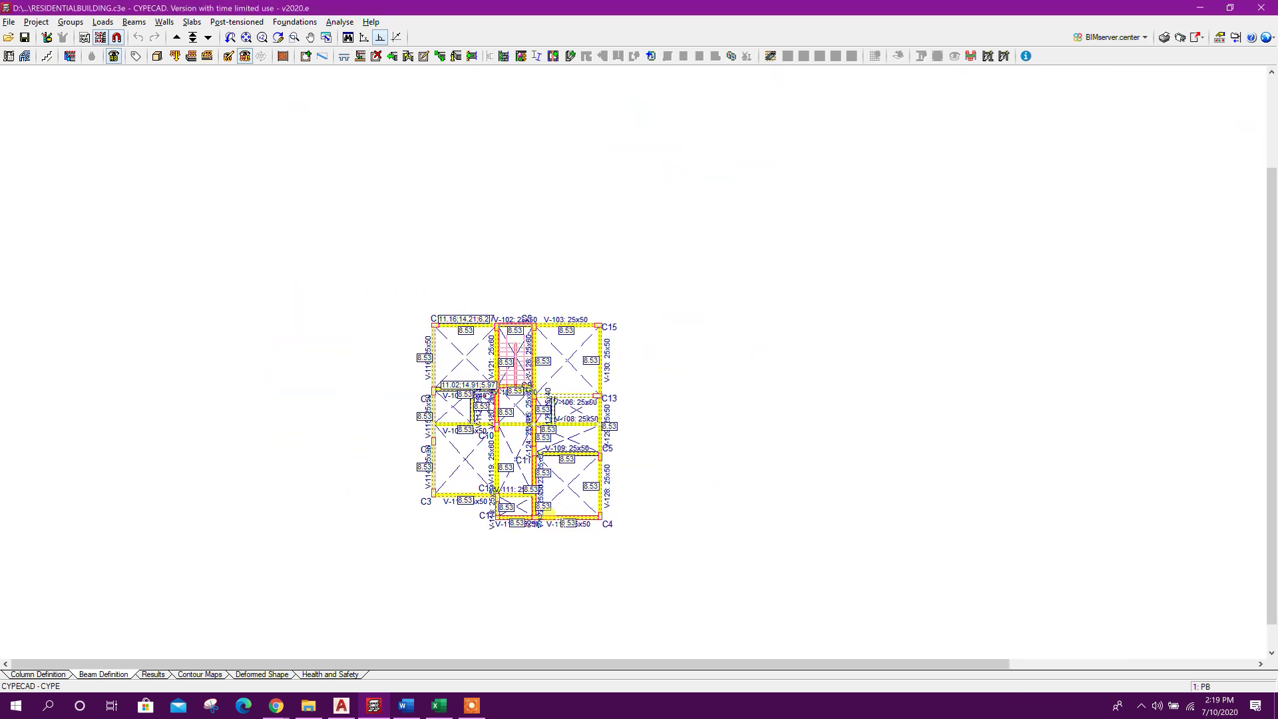
scroll(772, 398, up, 3)
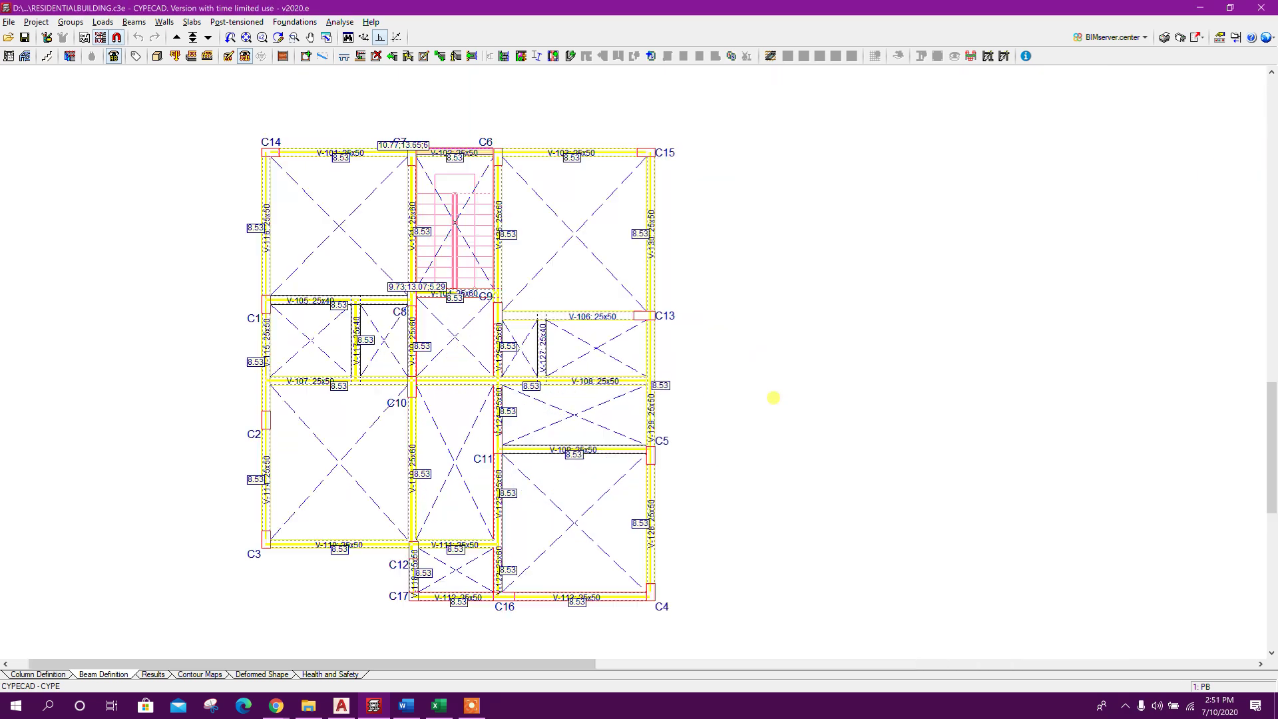
Review the analysis results group by group from PB up past ROOF, and return to the 1F group
click(166, 675)
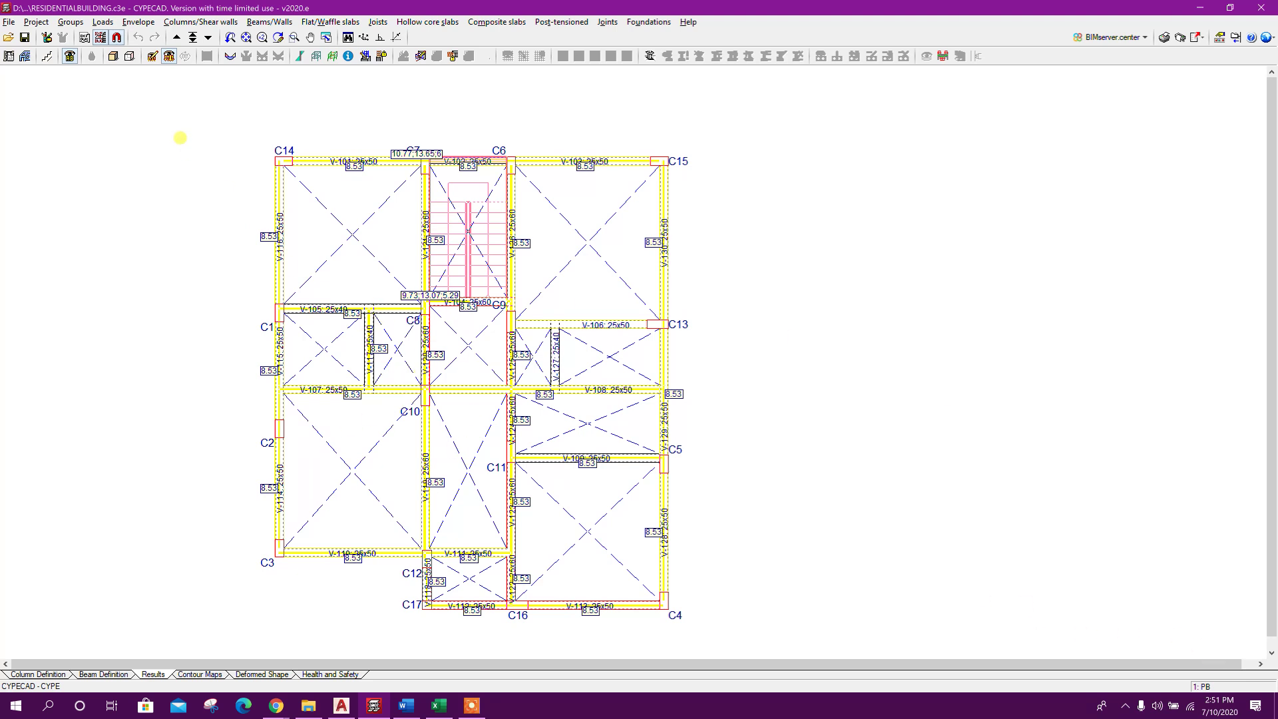
click(178, 38)
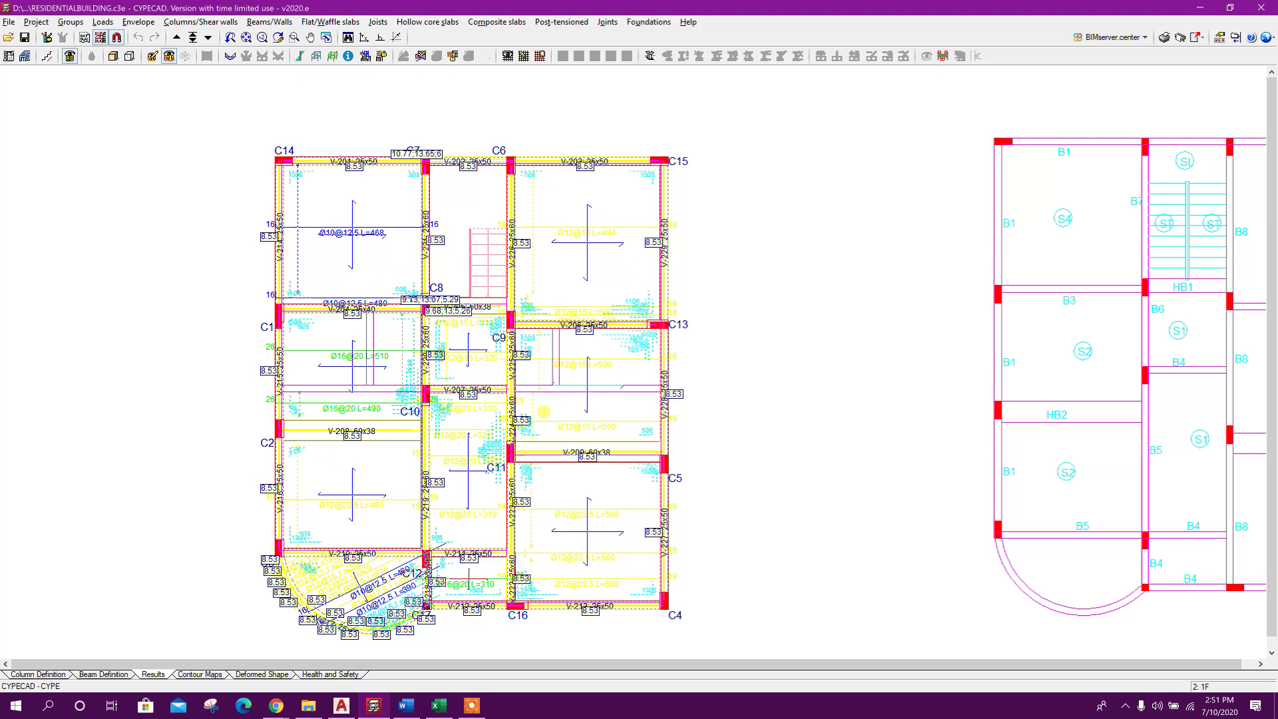
click(177, 42)
click(177, 42)
click(177, 41)
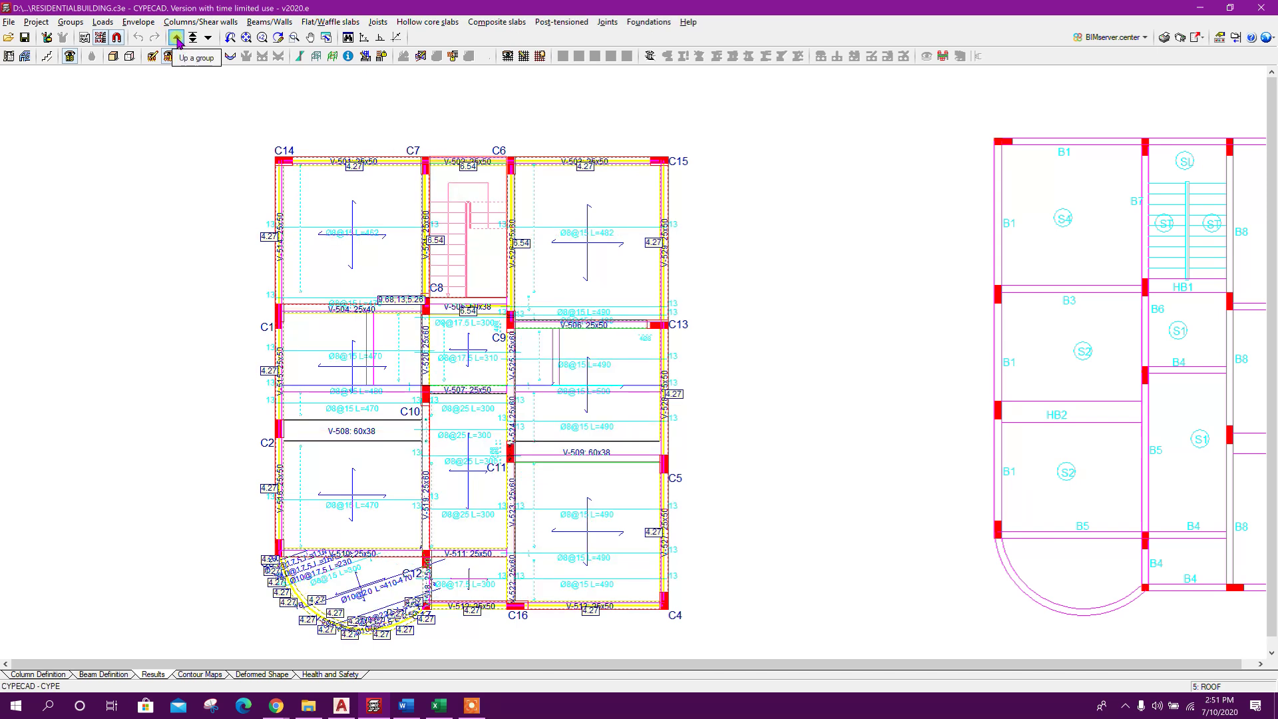
click(178, 41)
click(207, 39)
click(207, 39)
click(207, 38)
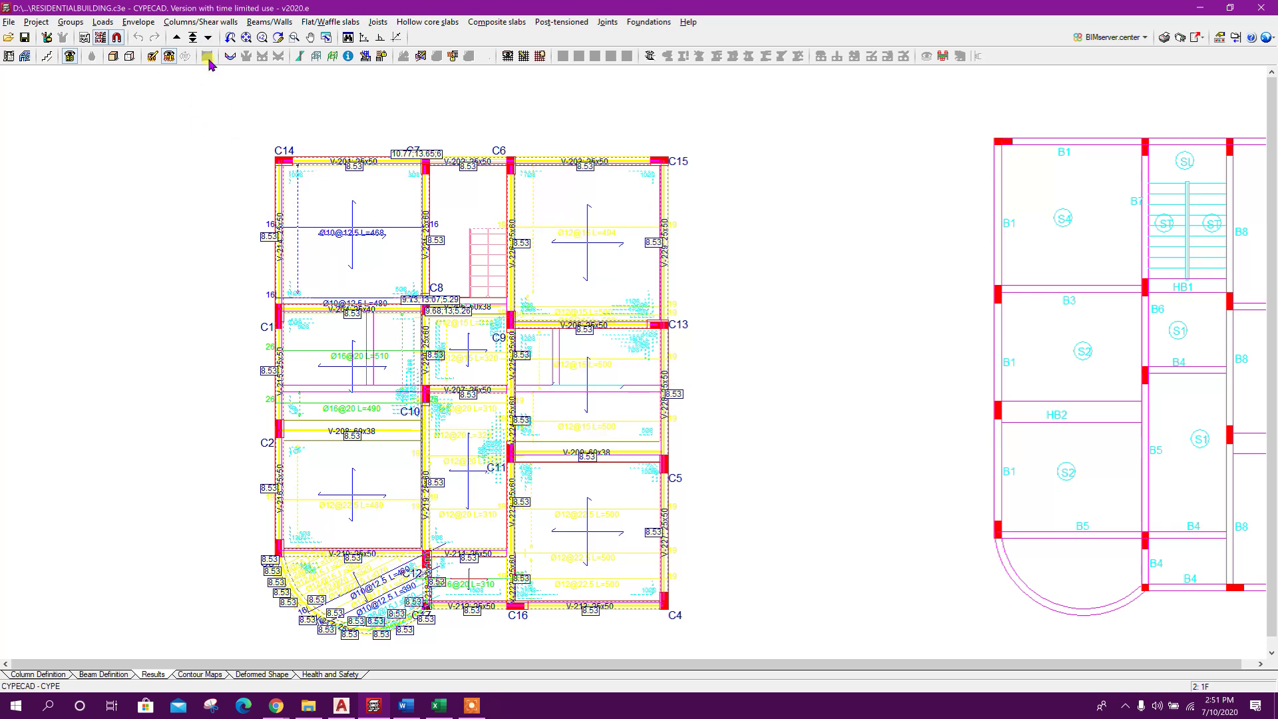
Open column C14 for editing from the 1F plan and select the C1 column group
click(198, 22)
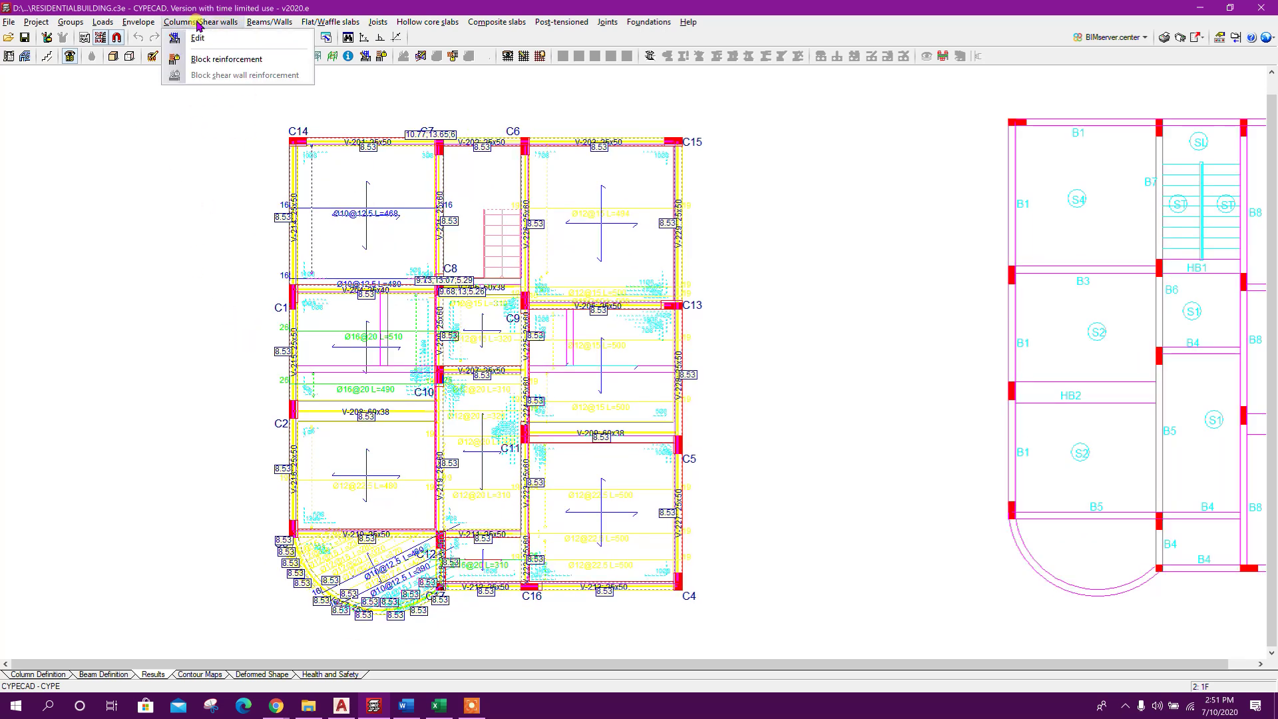
click(244, 41)
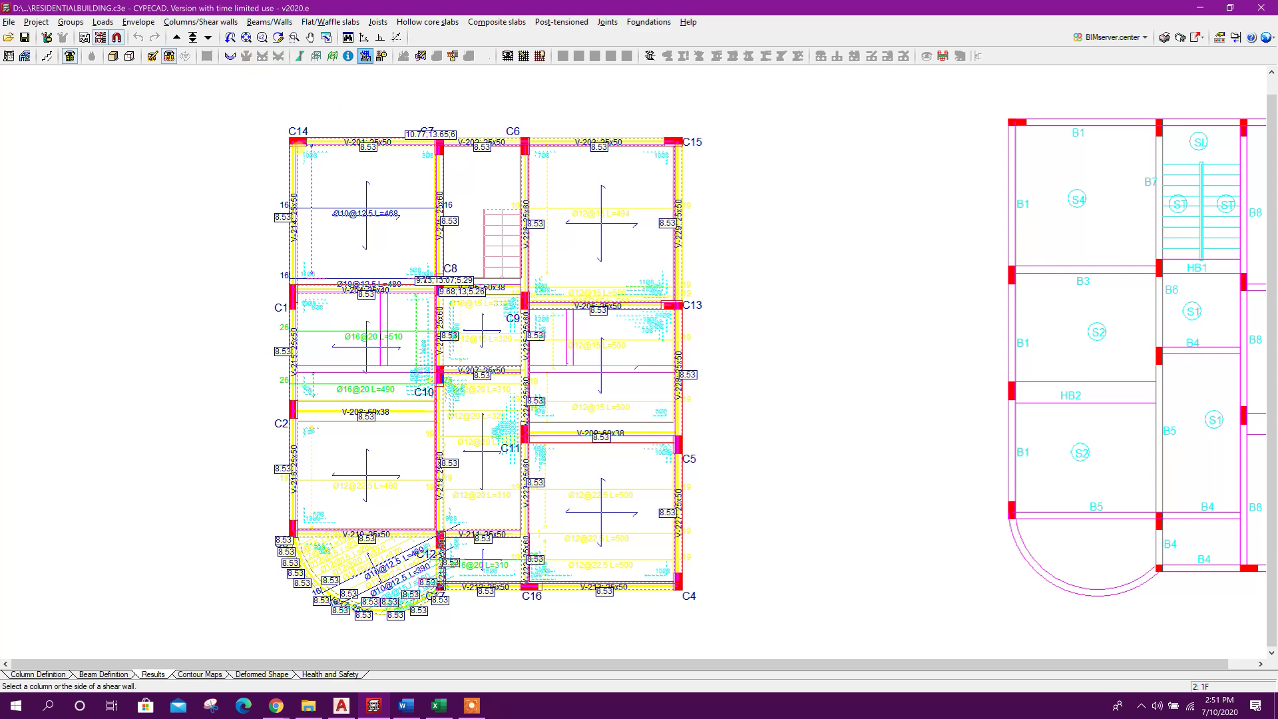
click(294, 136)
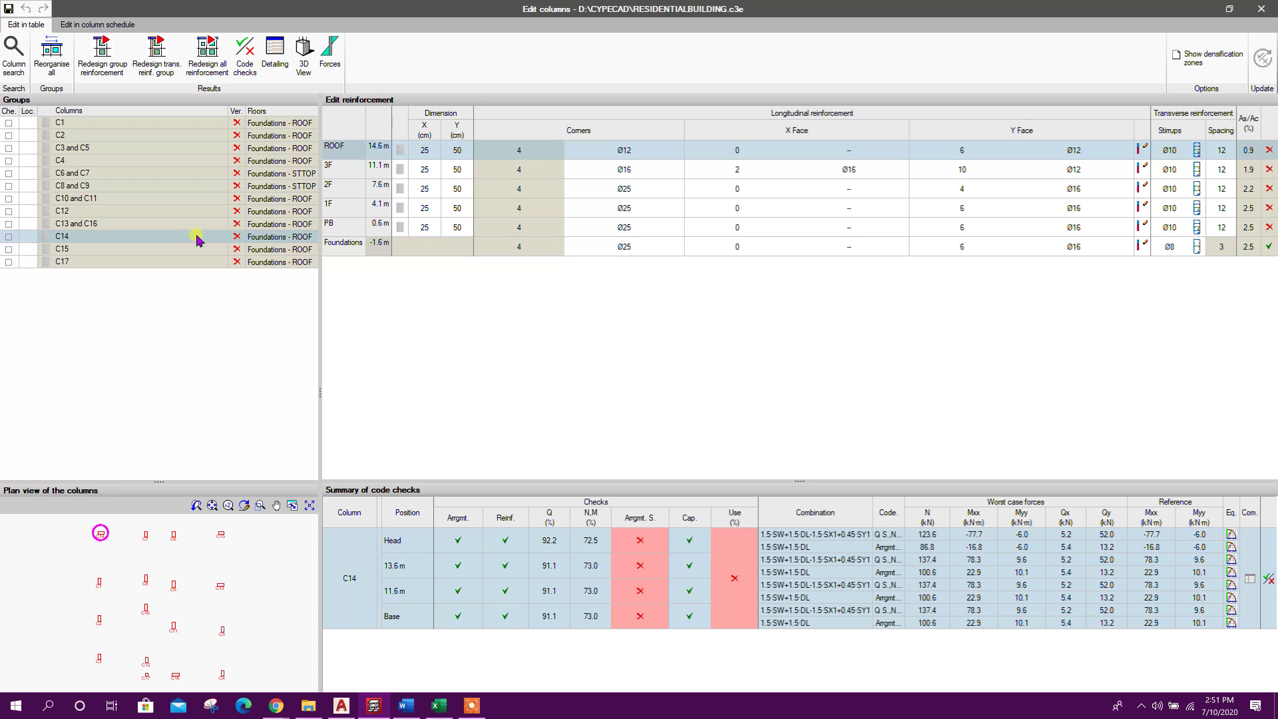
click(126, 125)
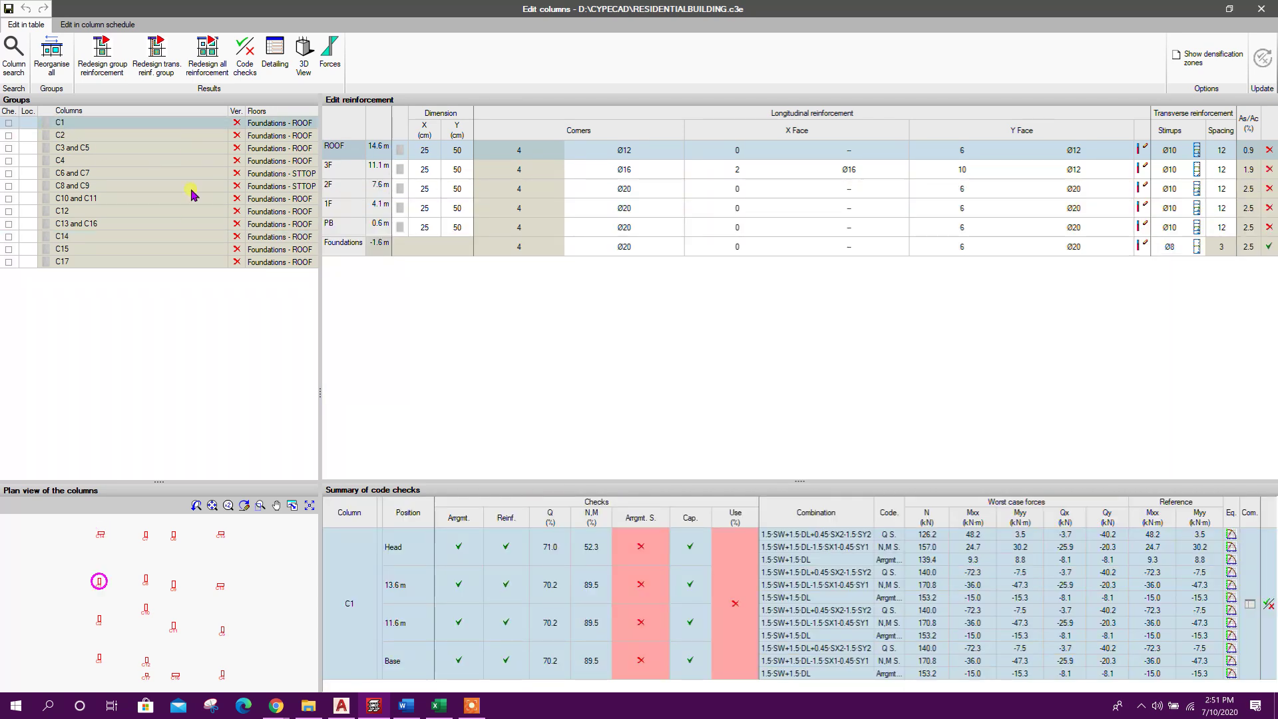
click(142, 125)
Set the X dimension of column C1 to 30 cm at floor PB
click(427, 151)
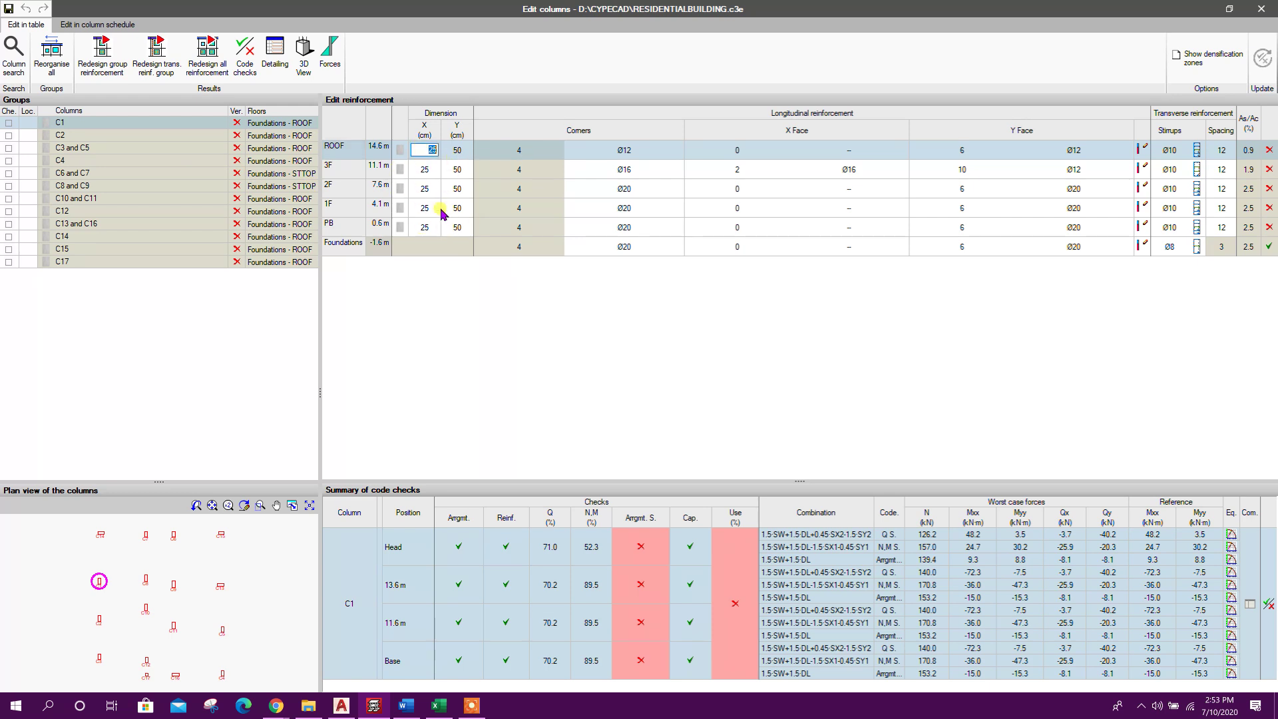
click(434, 227)
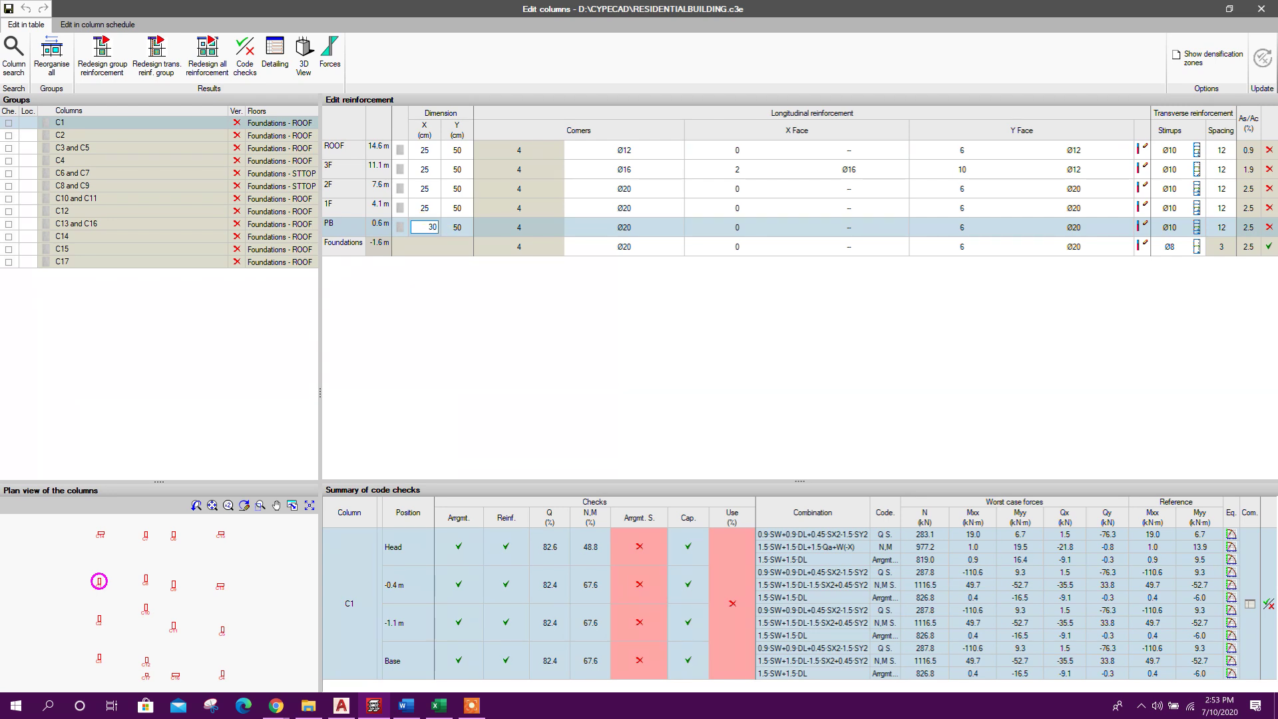
text(30)
click(446, 226)
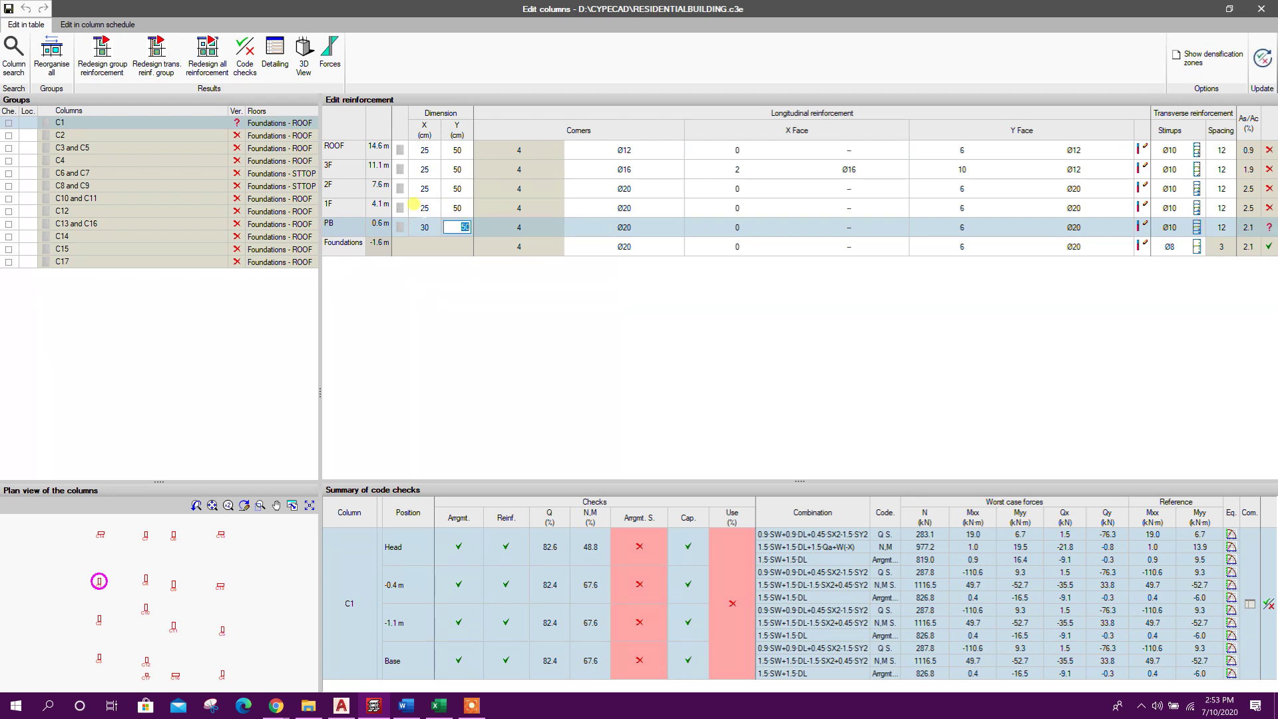
click(414, 205)
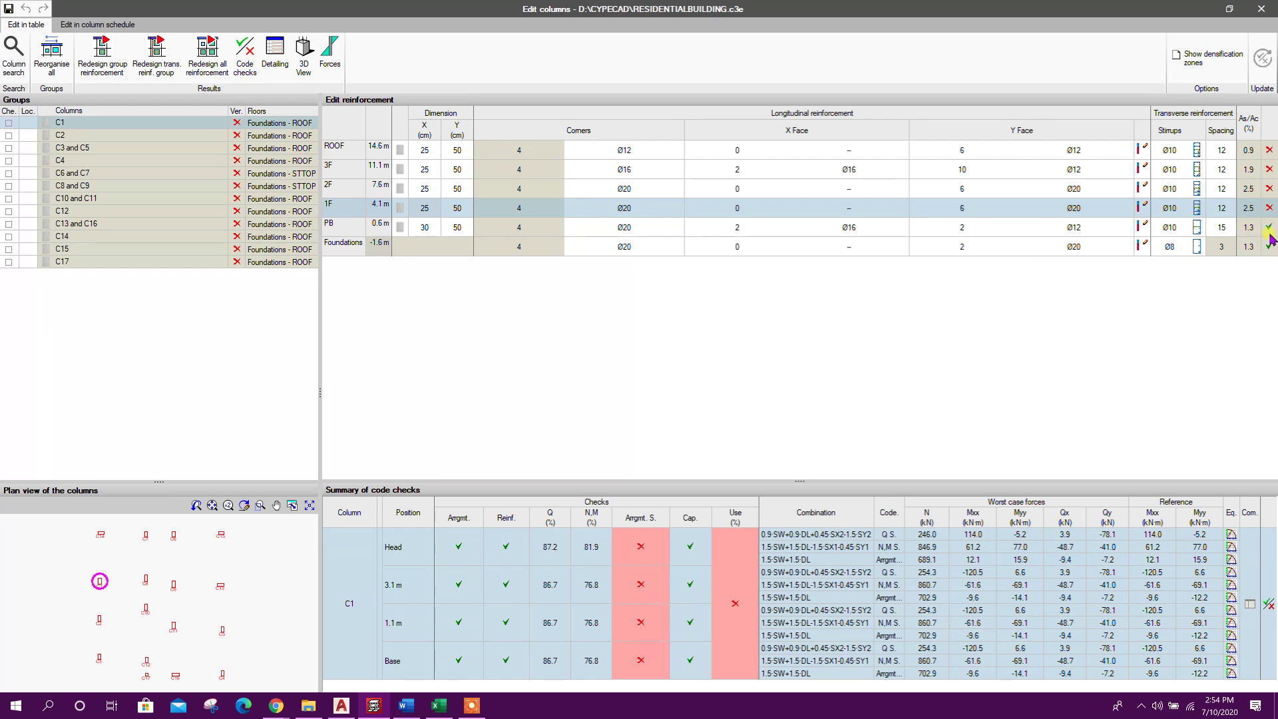
Set the X dimension of column C1 to 30 cm at floors ROOF, 3F, 2F and 1F
click(425, 150)
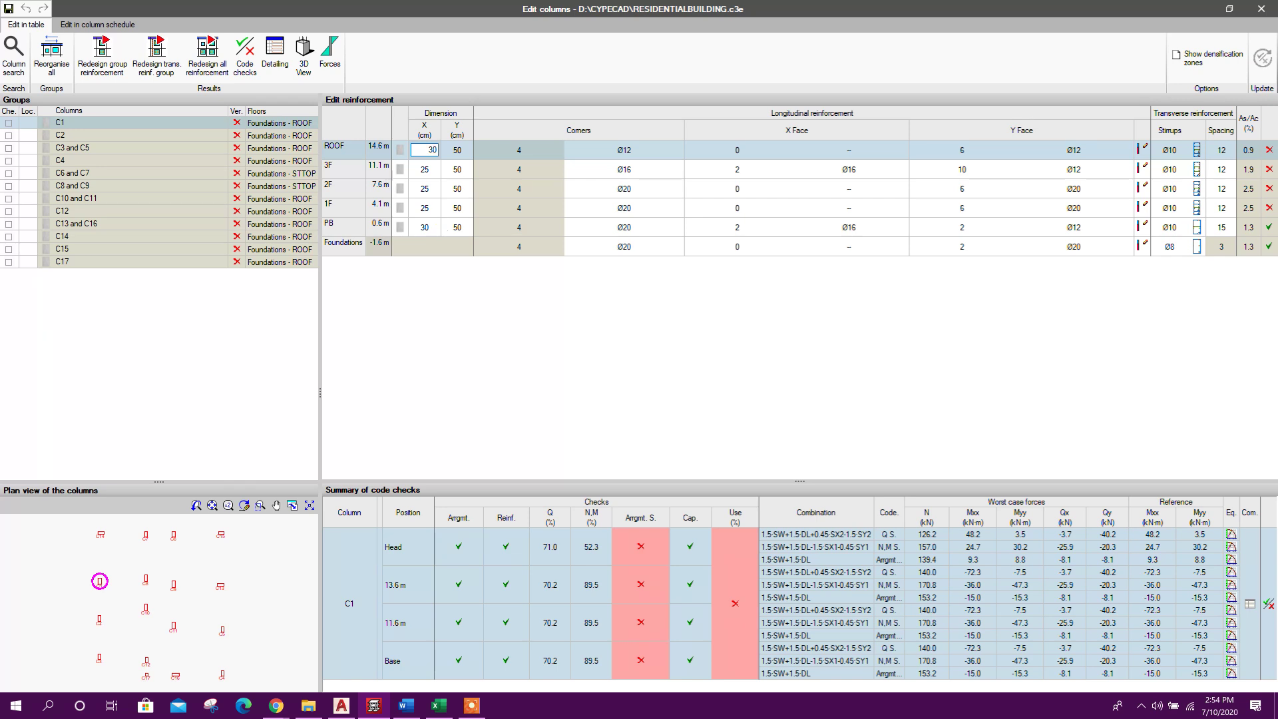
key(Tab)
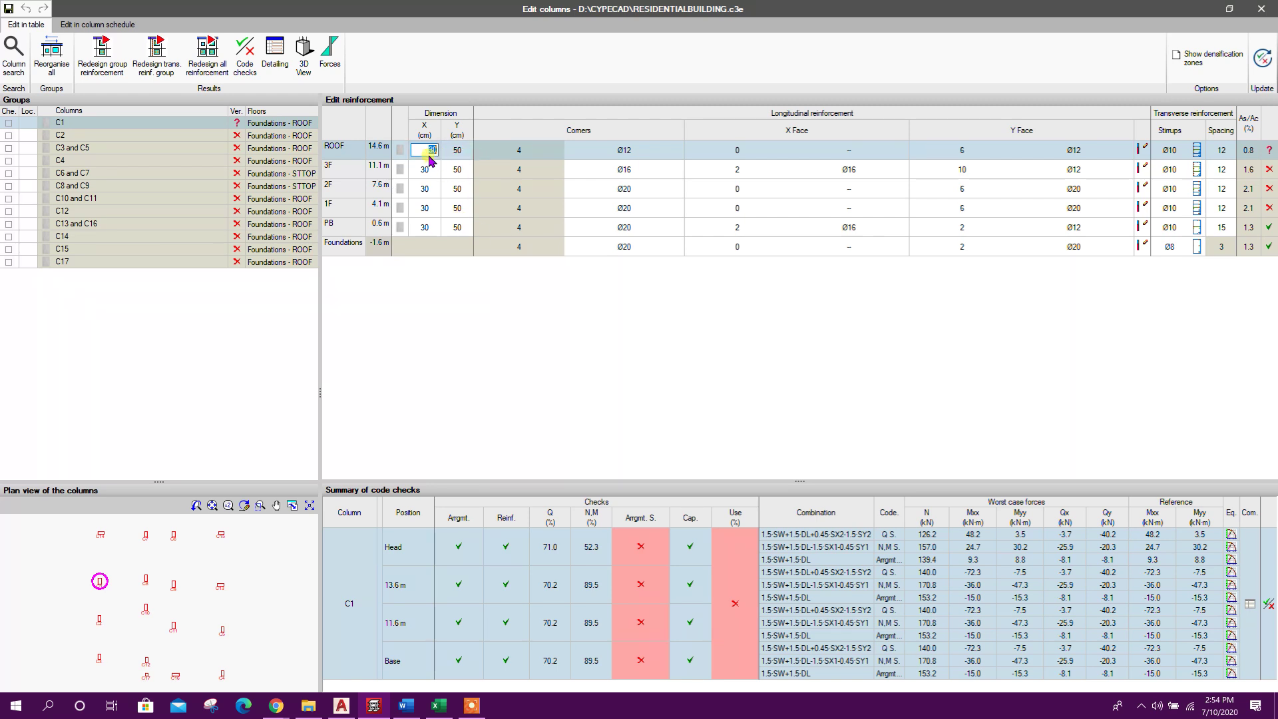
click(427, 188)
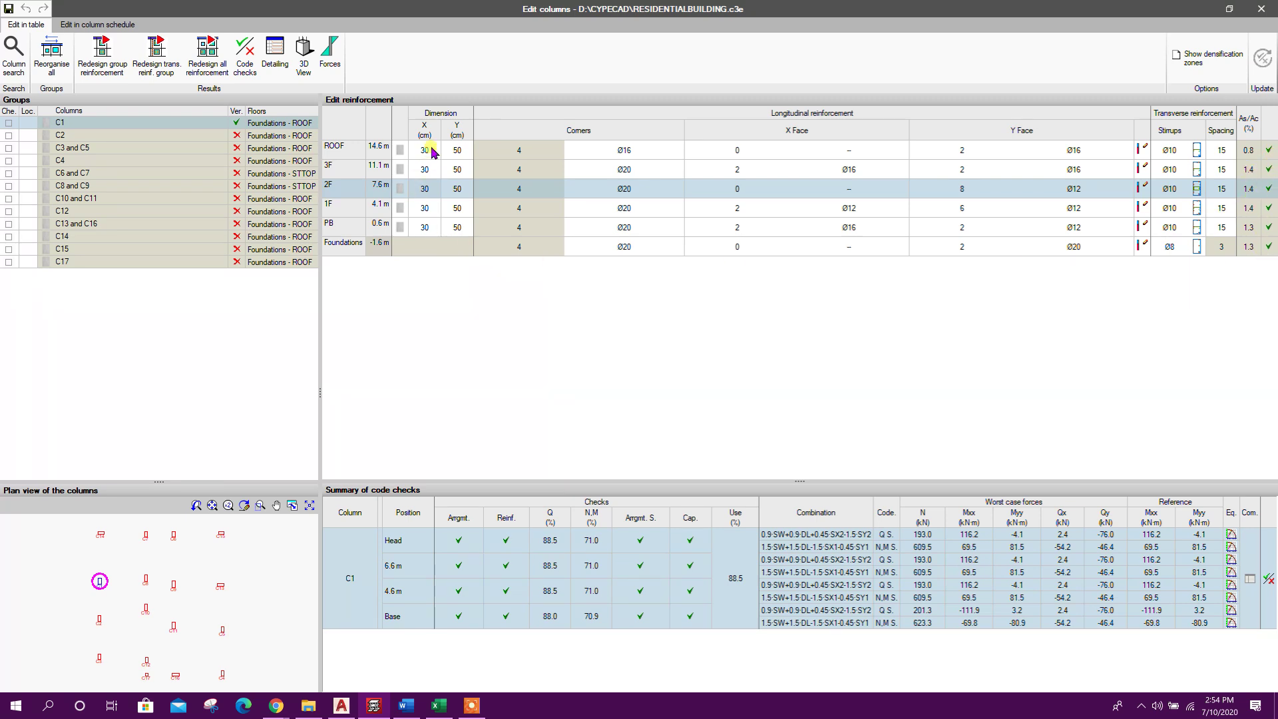
Examine the section equilibrium diagram for the first load combination of column C1 at floor 2F, and close it
click(1232, 535)
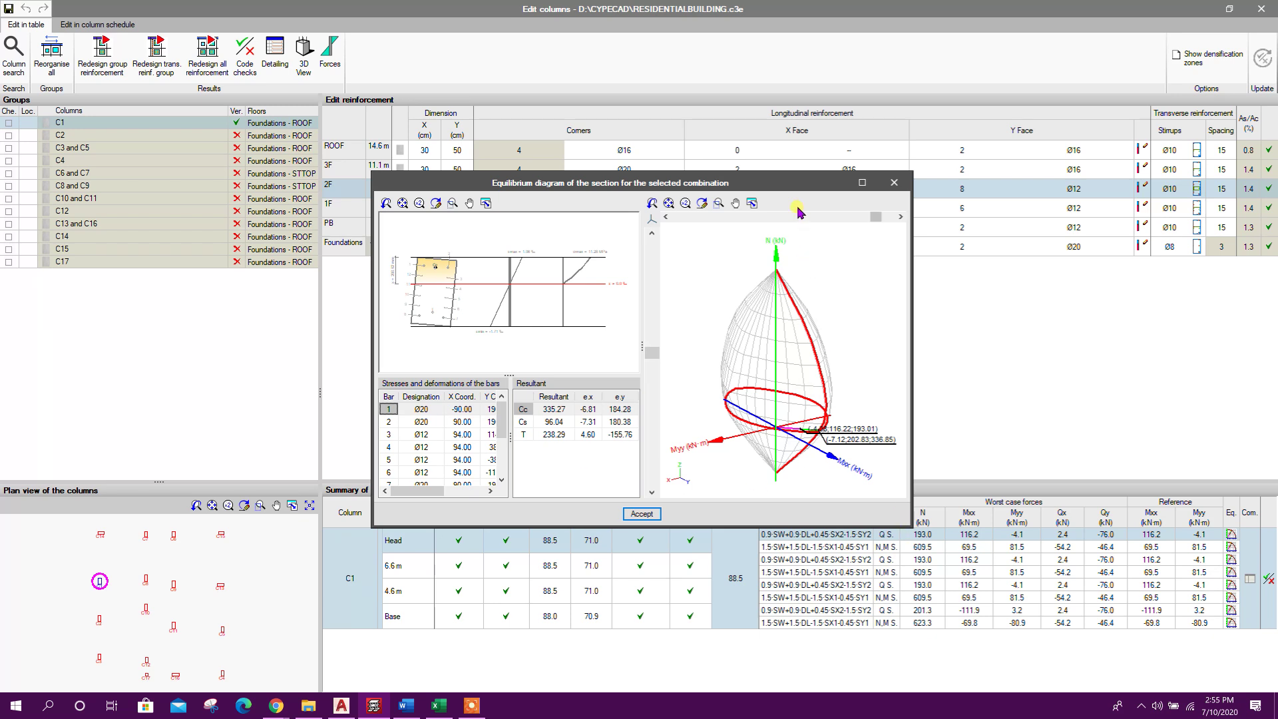
drag(792, 184, 782, 105)
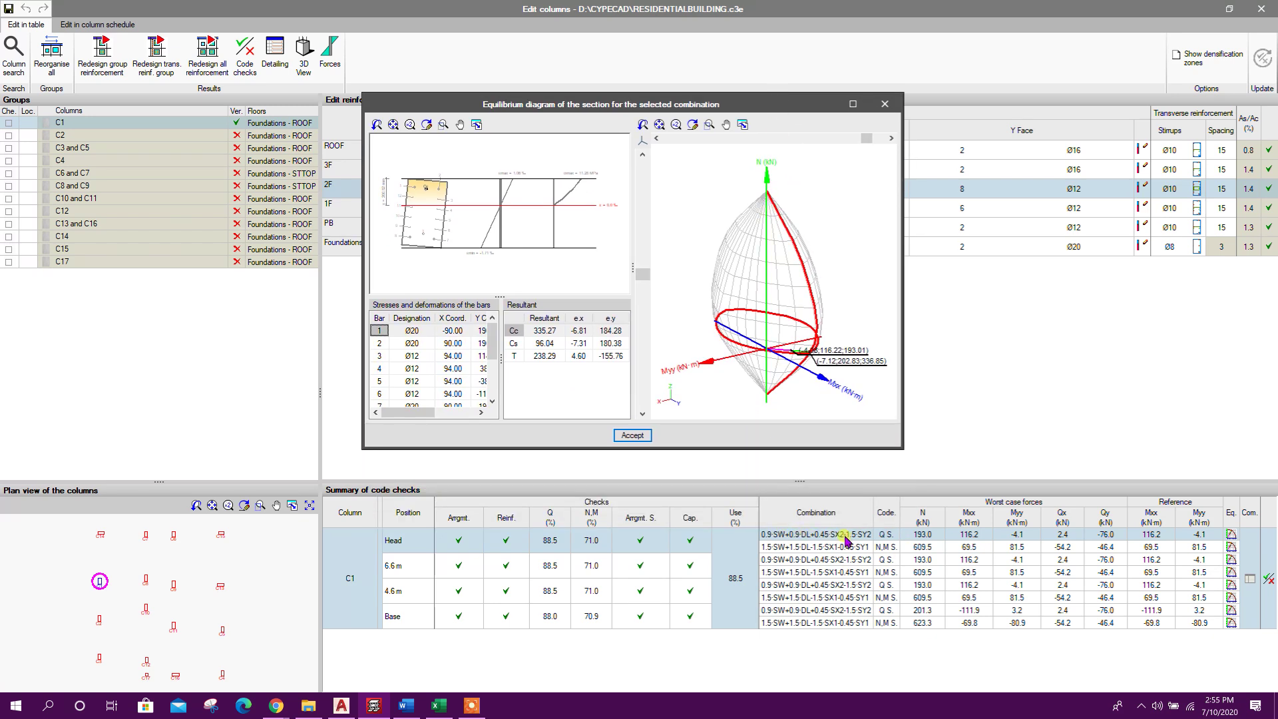
click(885, 104)
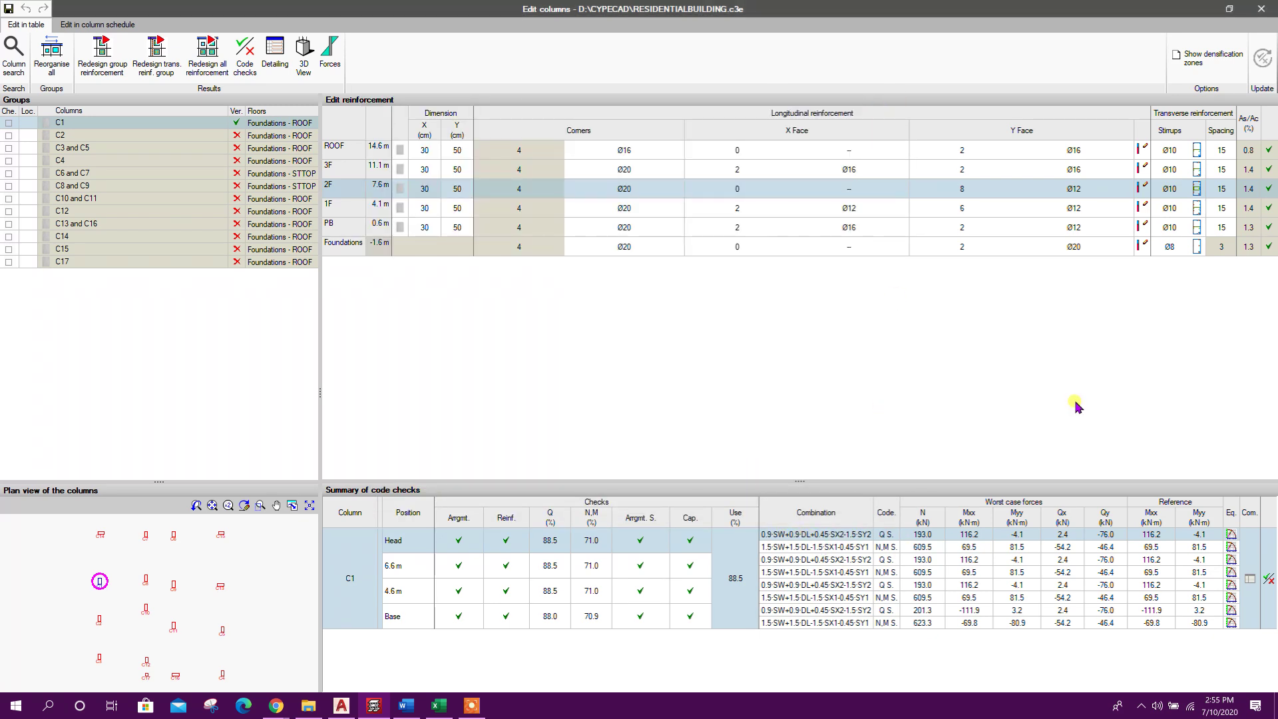
Set the X dimension of column C2 to 30 cm at all floors from PB to ROOF
click(91, 137)
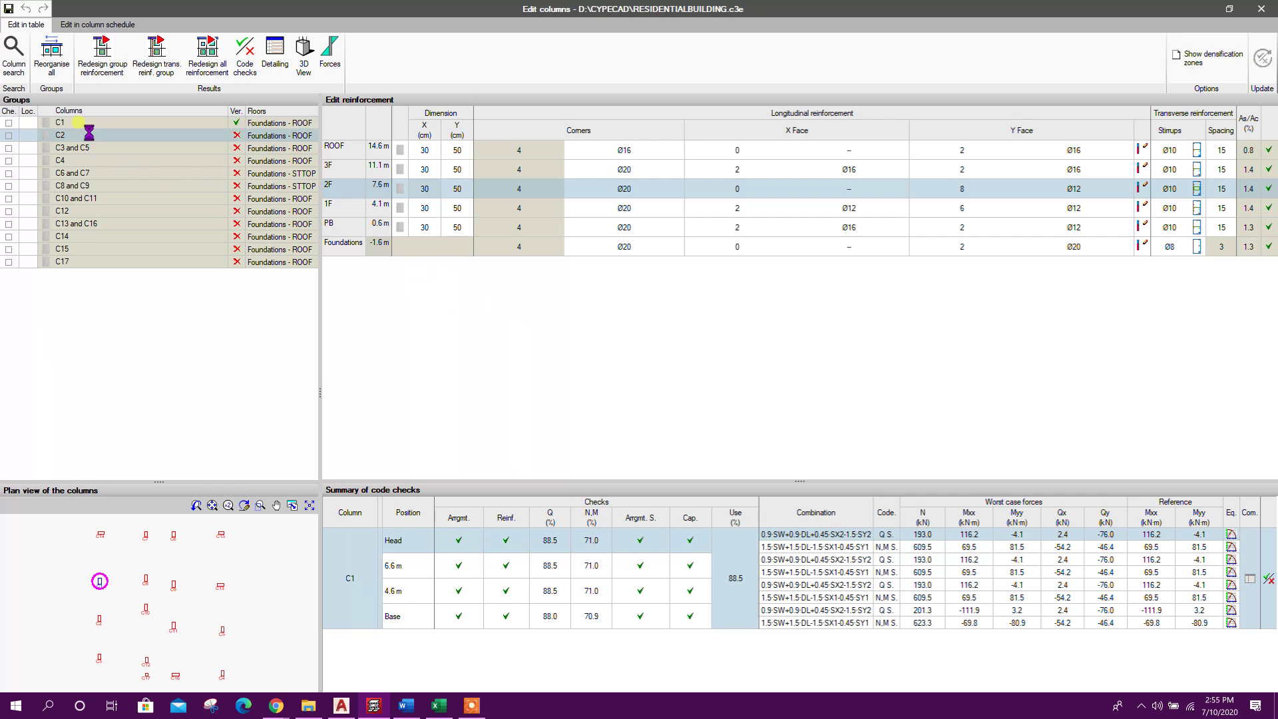
click(433, 151)
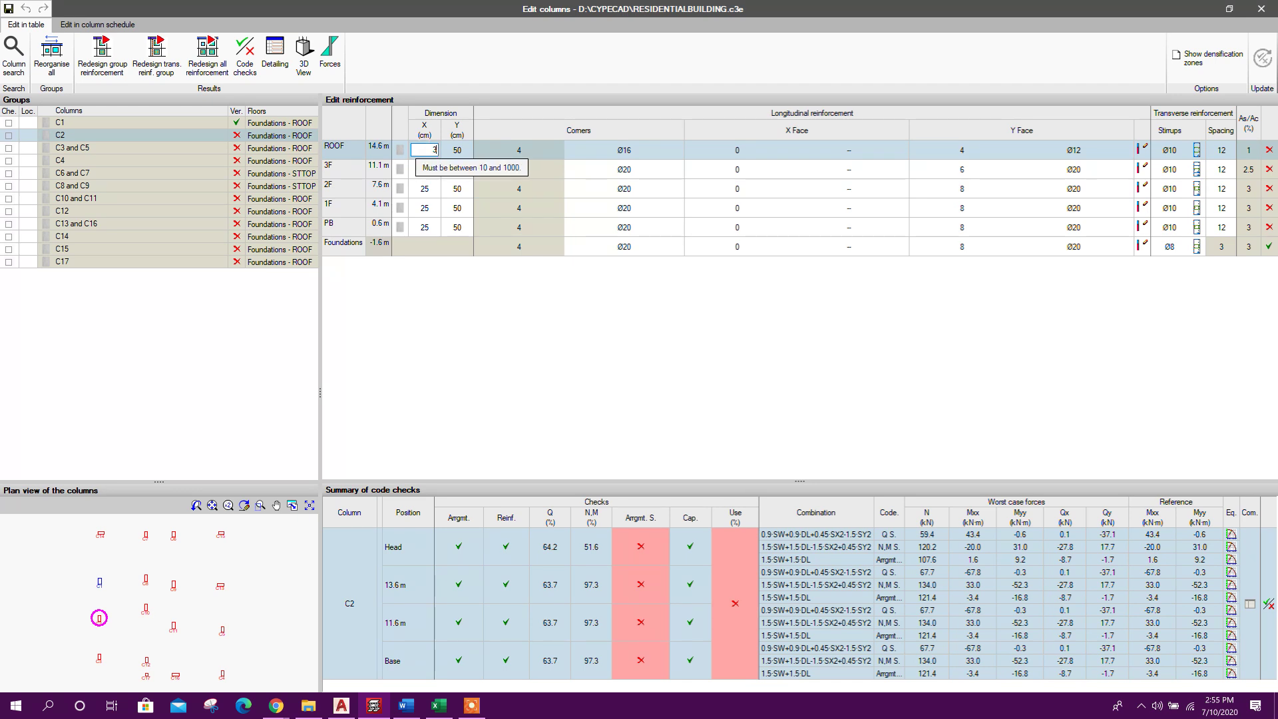
key(Tab)
click(428, 188)
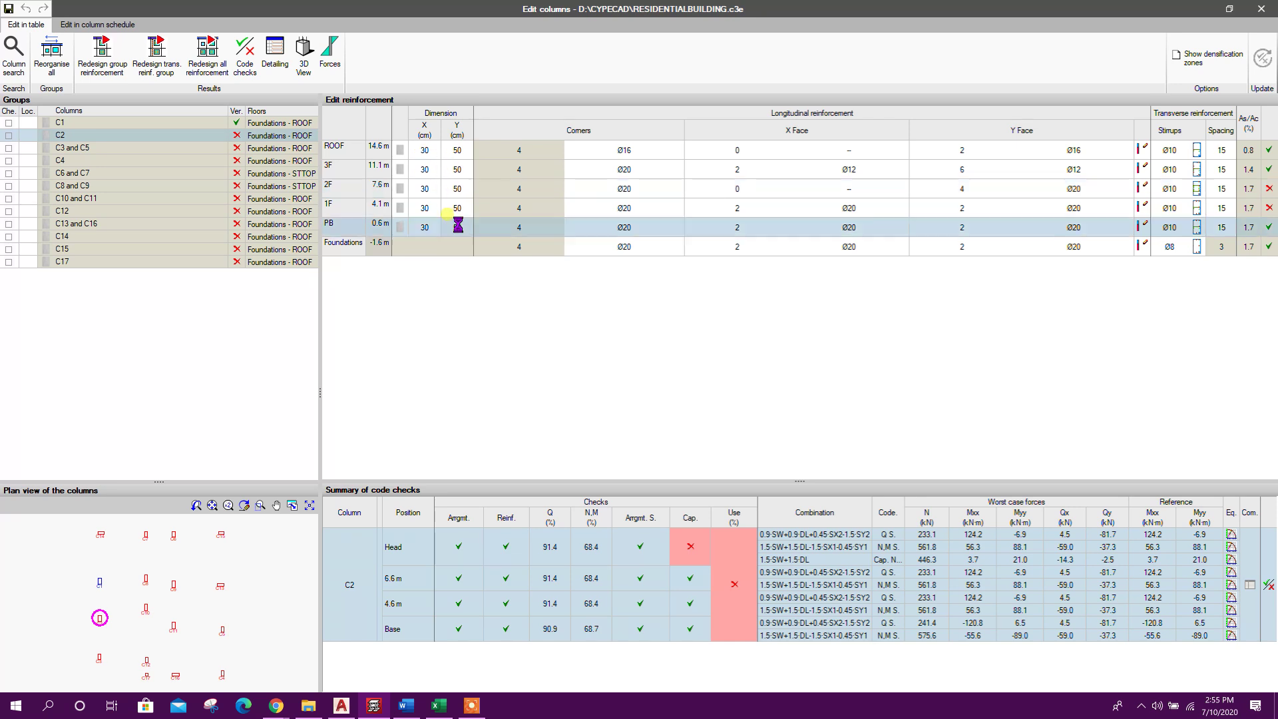
Set the Y dimension of column C2 to 60 cm at all floors from PB to ROOF
click(457, 149)
click(461, 148)
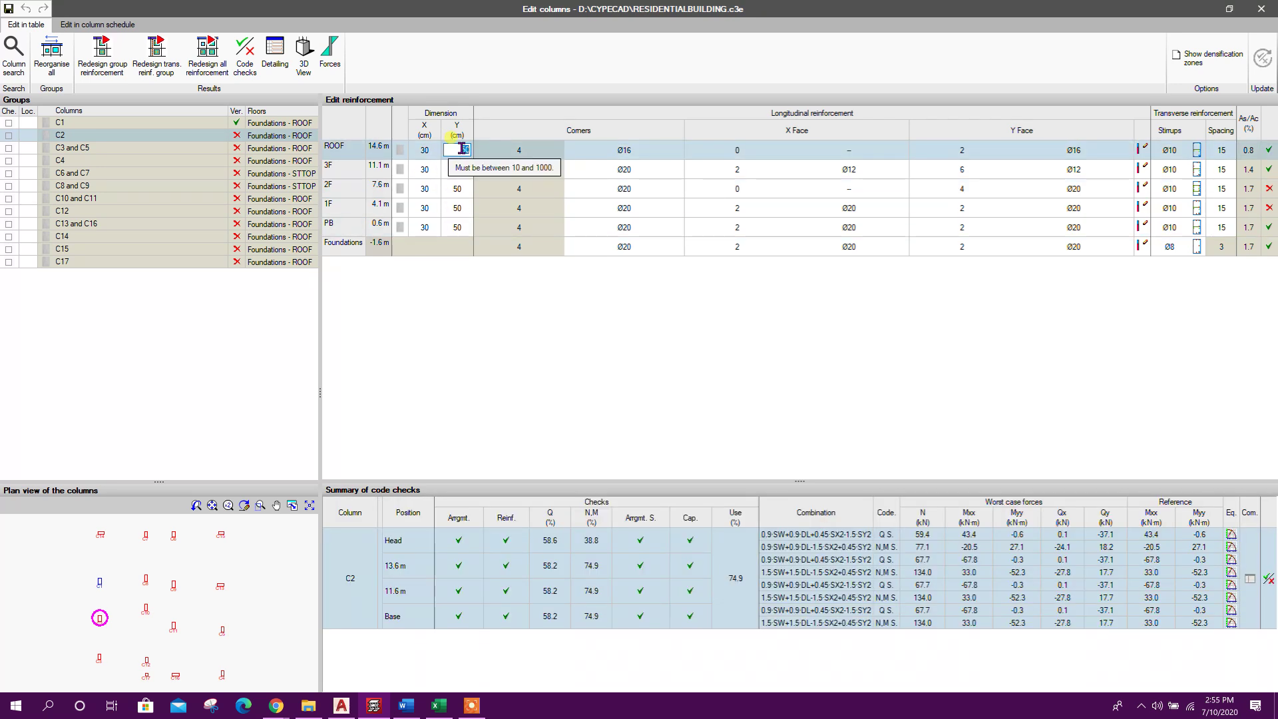
text(60)
key(Return)
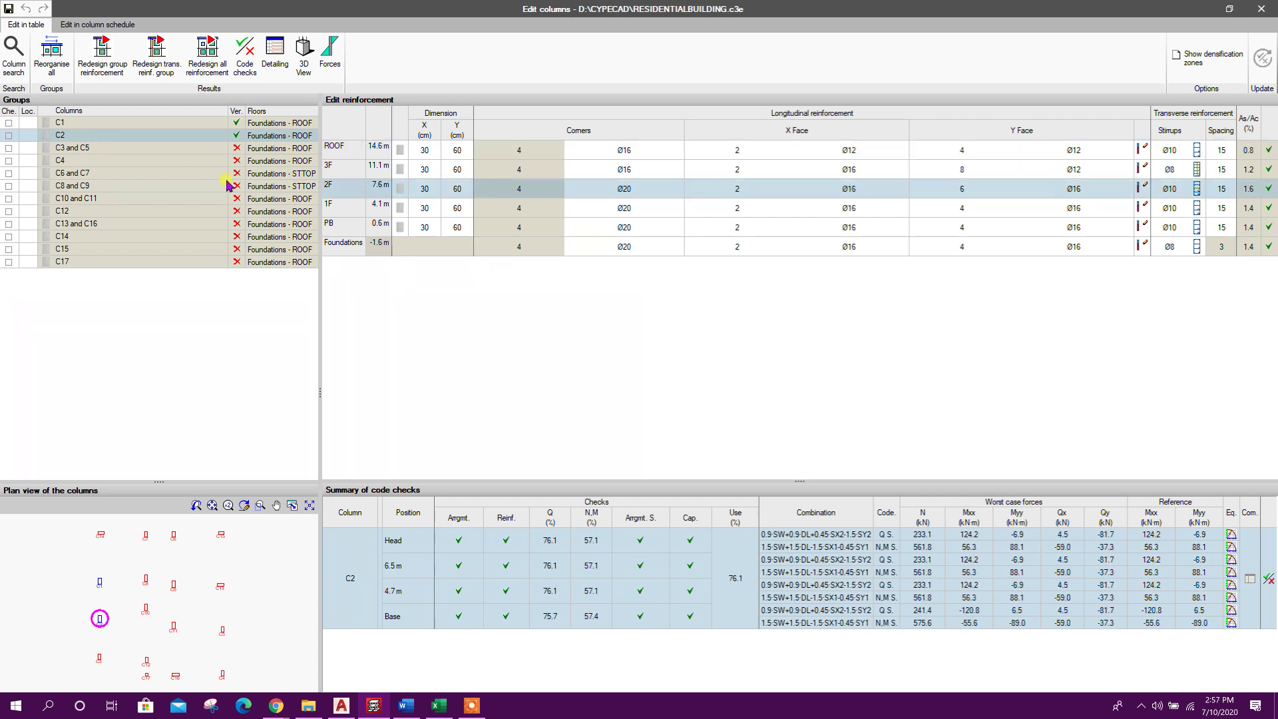
Examine the reinforcement of column C2 in the 3D view, and close that view
click(304, 56)
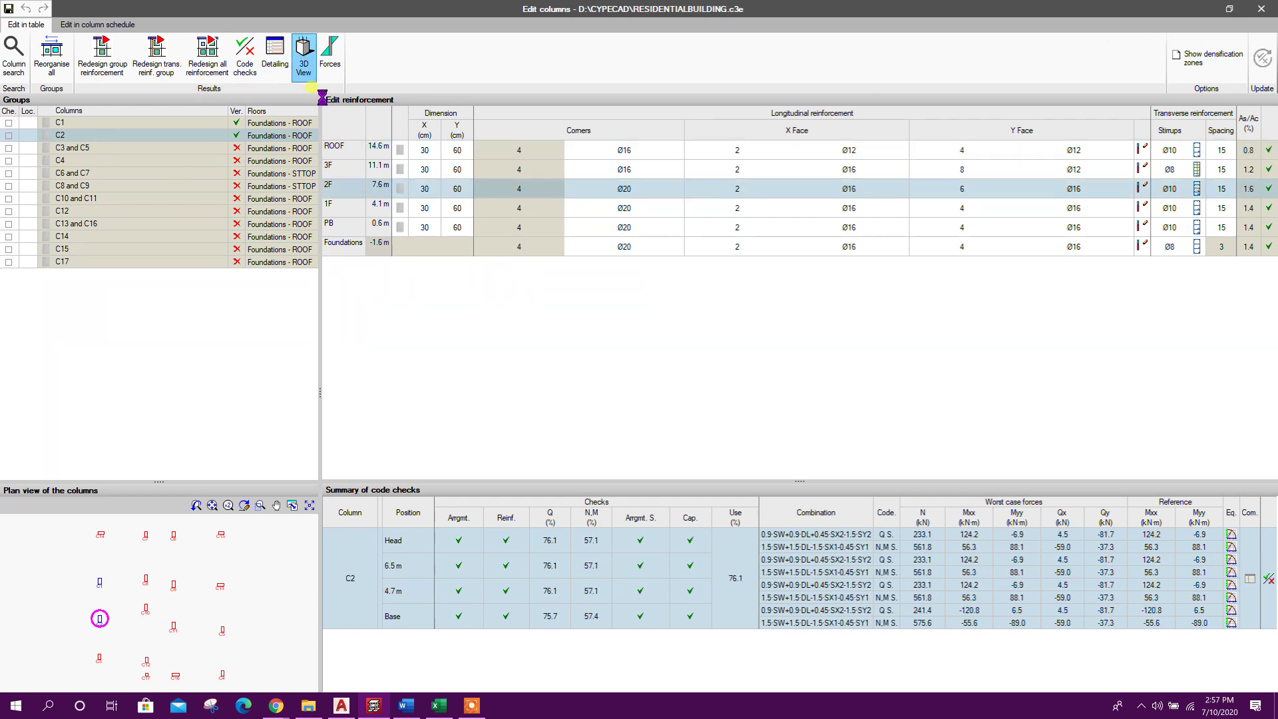
drag(678, 311, 650, 342)
scroll(642, 321, up, 6)
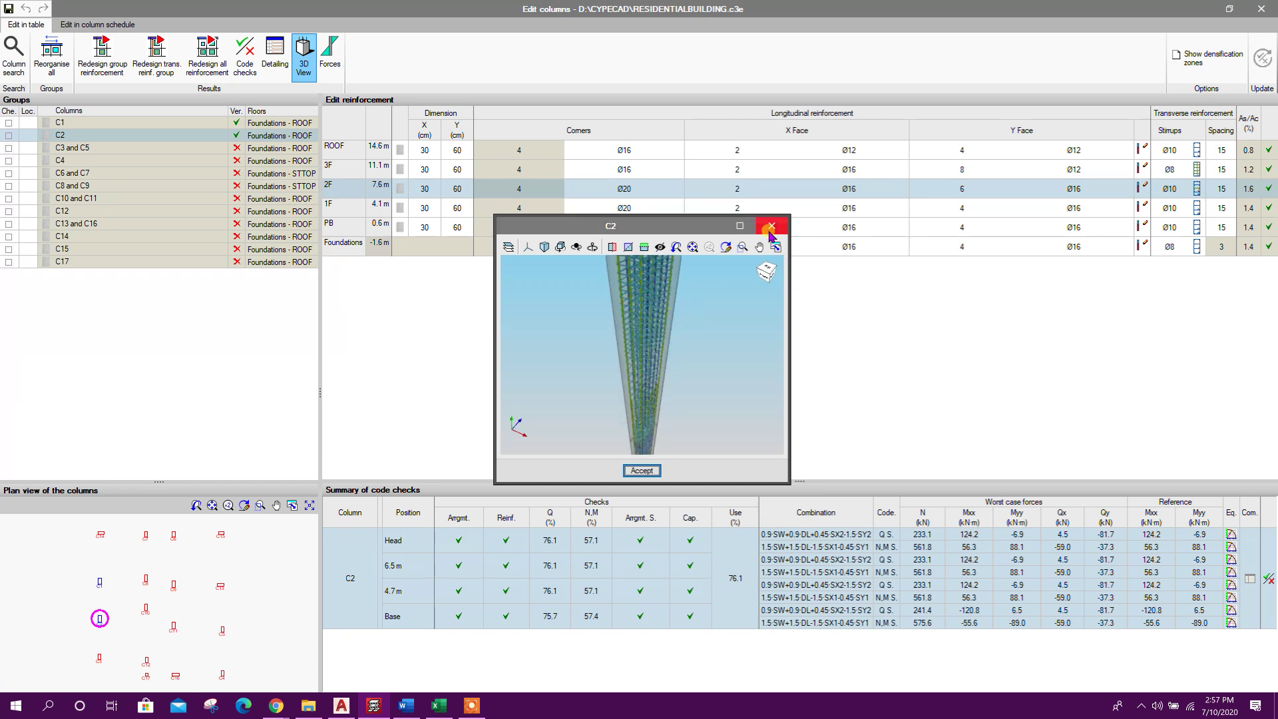
click(772, 225)
Review the force diagrams of column C2 for the Self weight, Wind +X and Earthquake X 2 loadcases, and close them
click(336, 70)
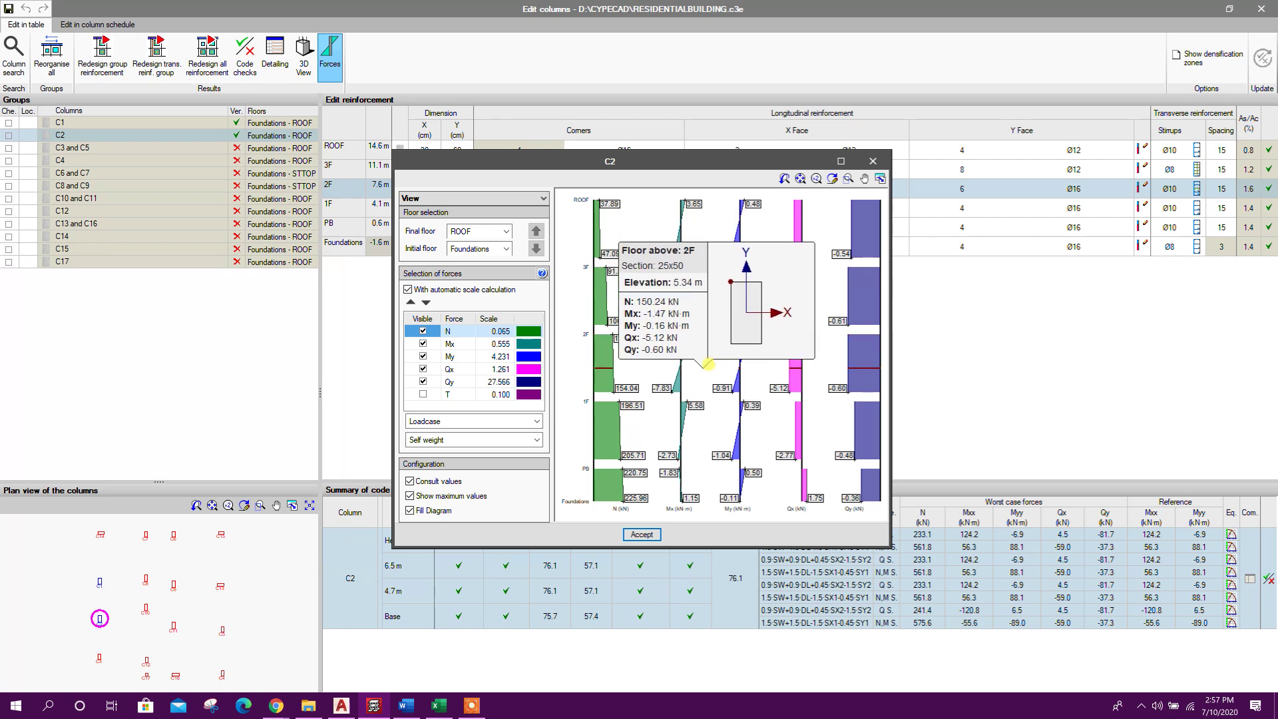
click(423, 344)
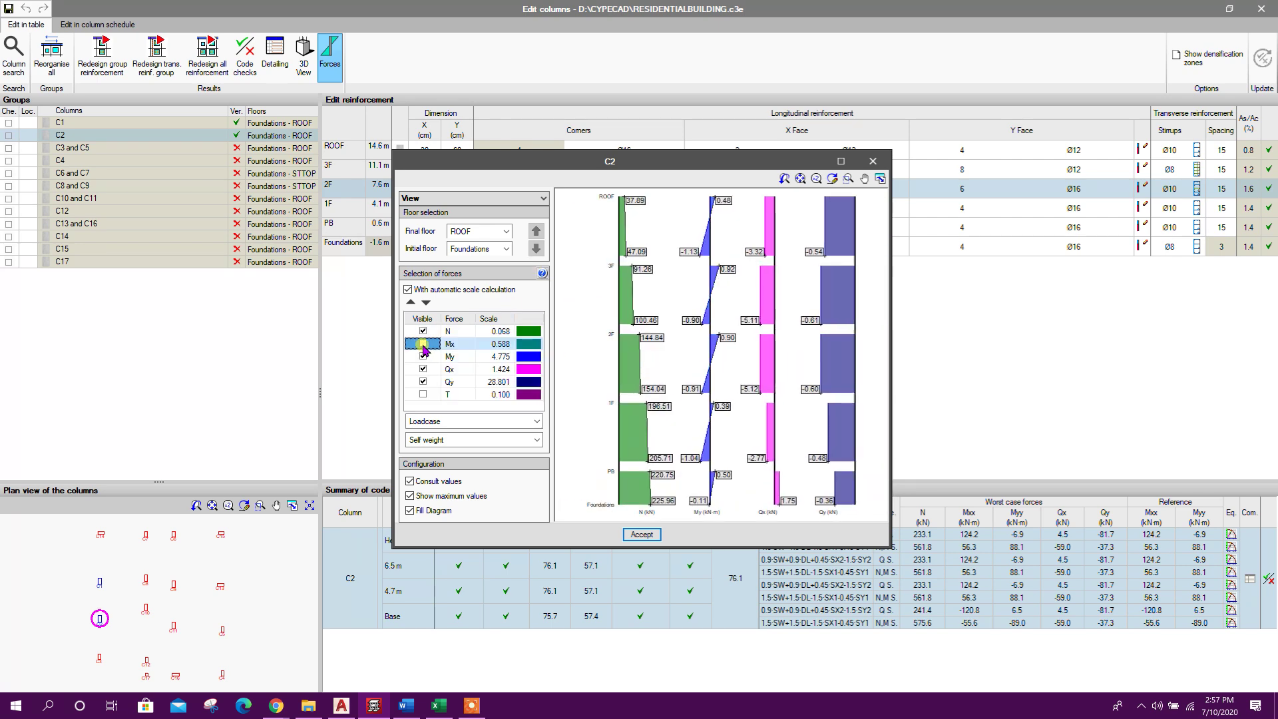
click(422, 344)
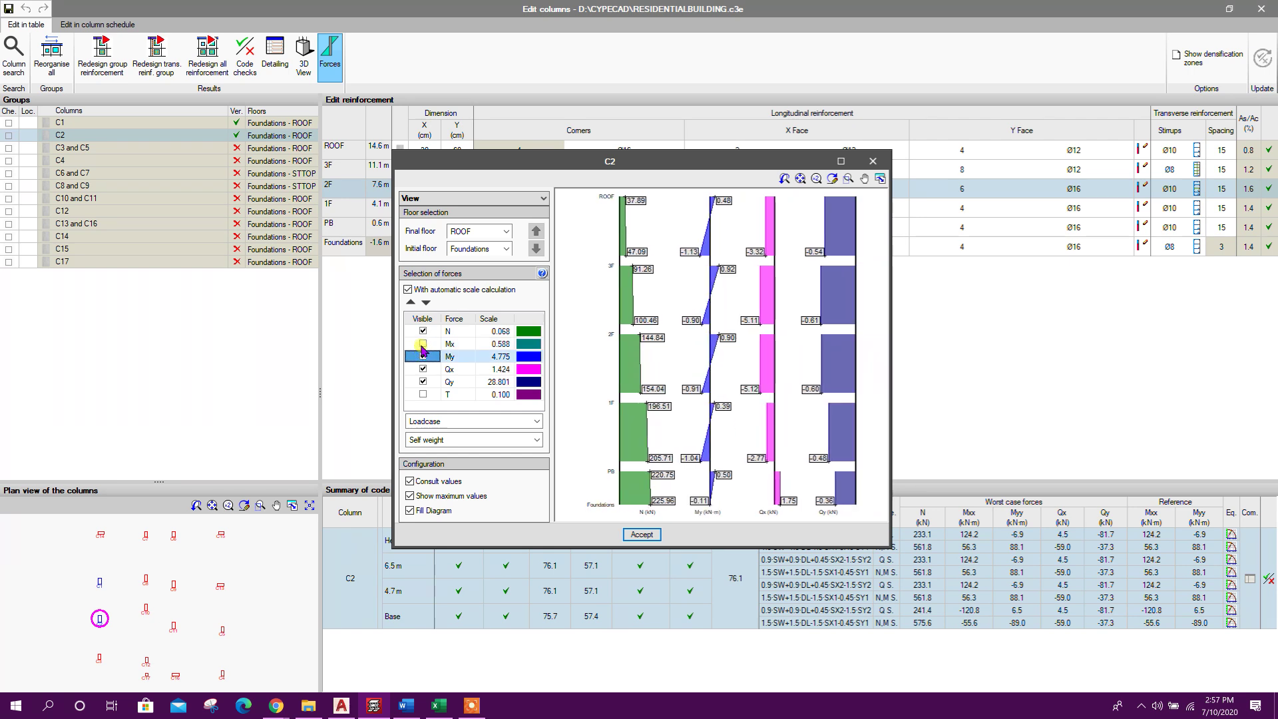
click(423, 344)
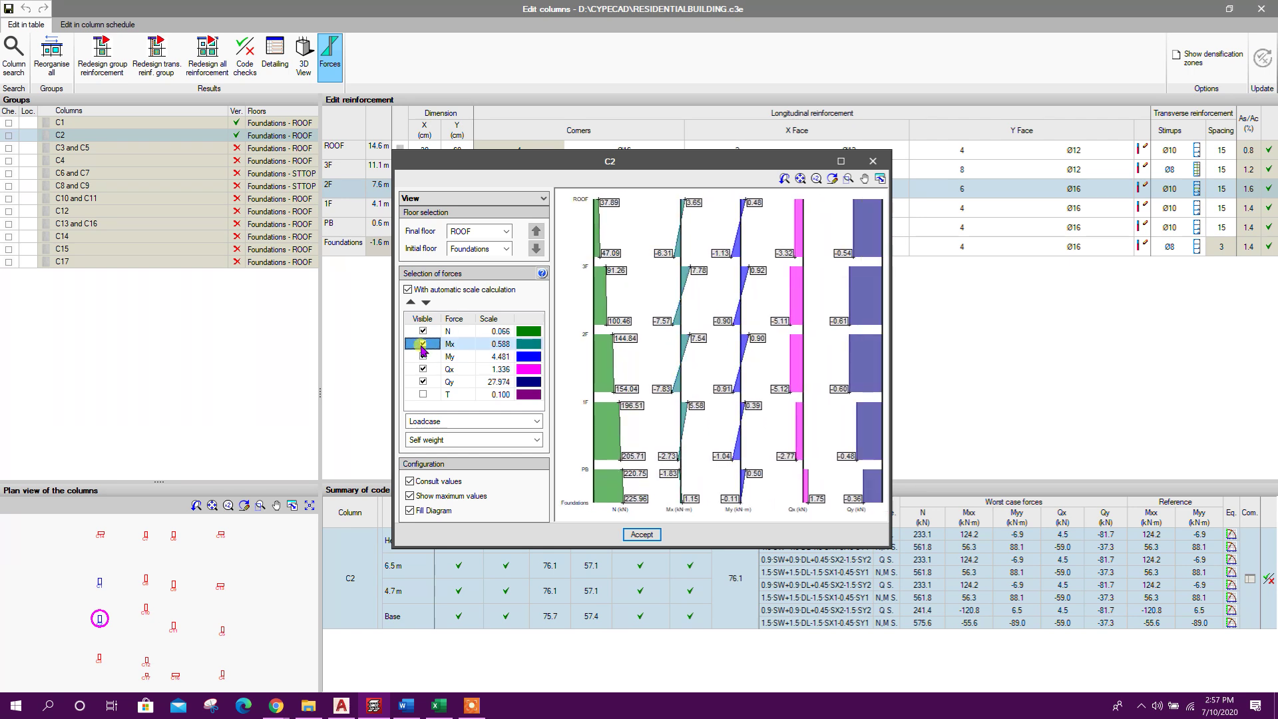
key(space)
click(504, 442)
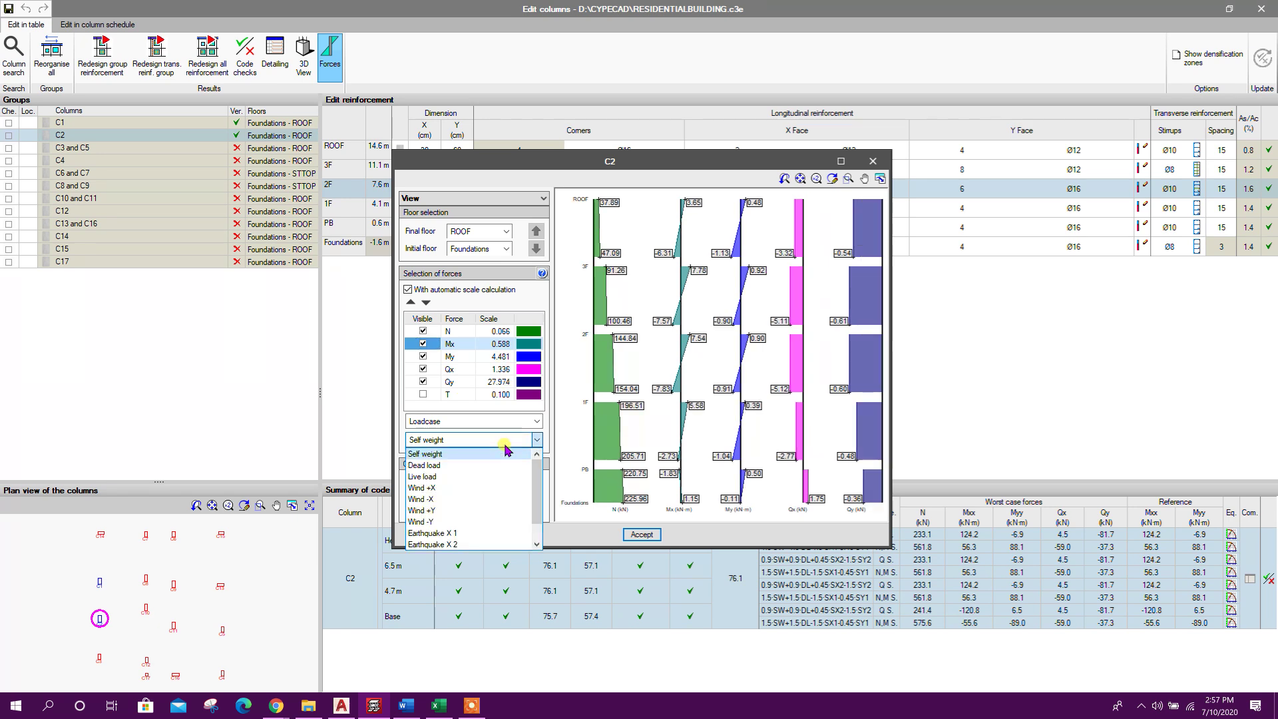
click(440, 488)
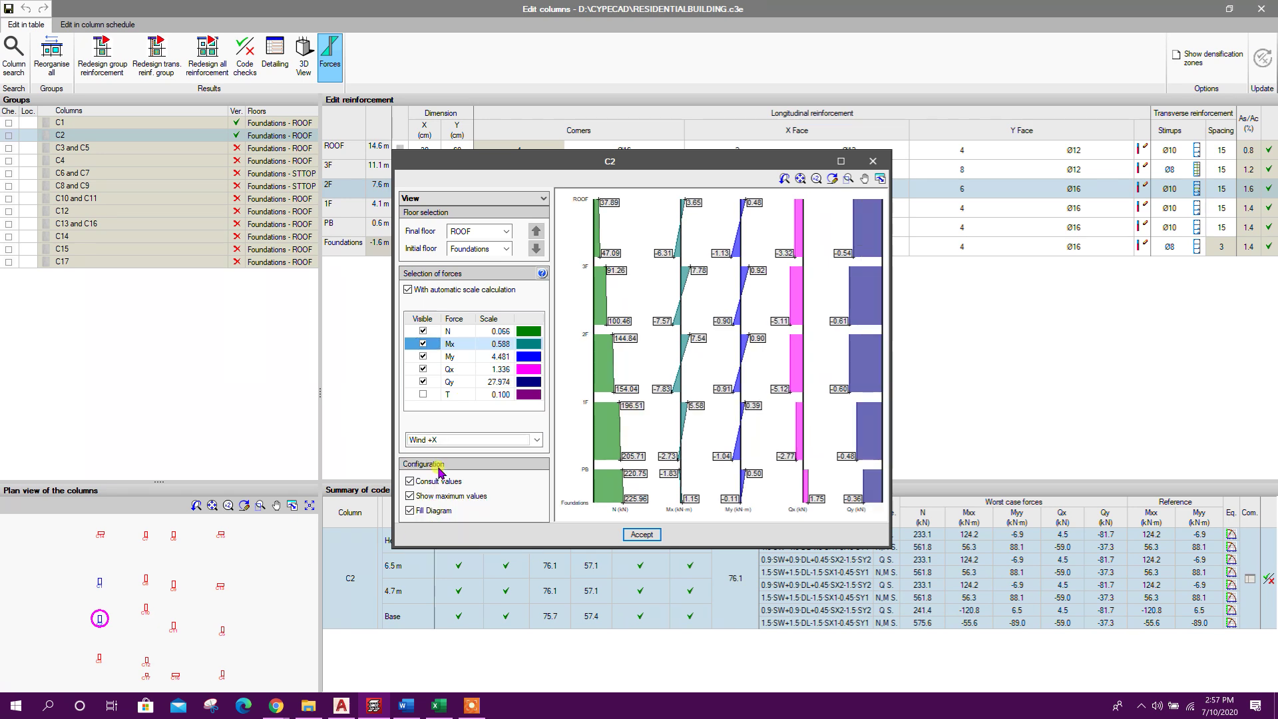
click(532, 439)
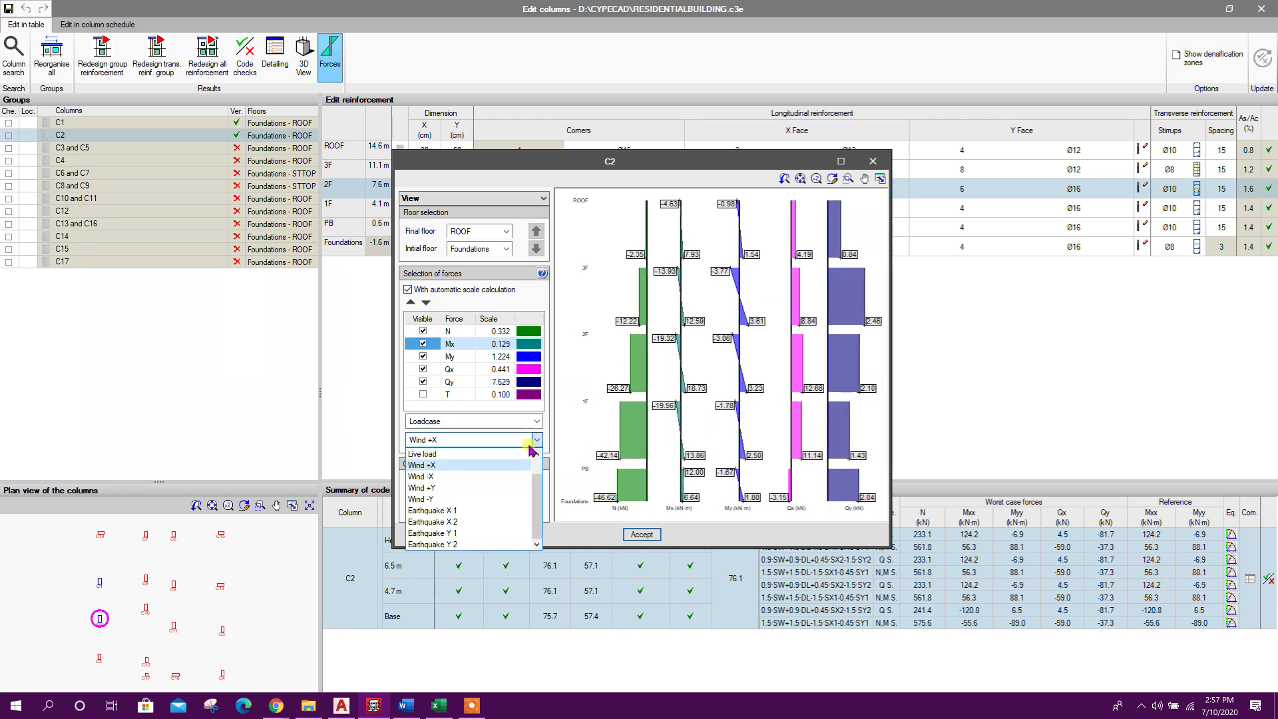
click(475, 522)
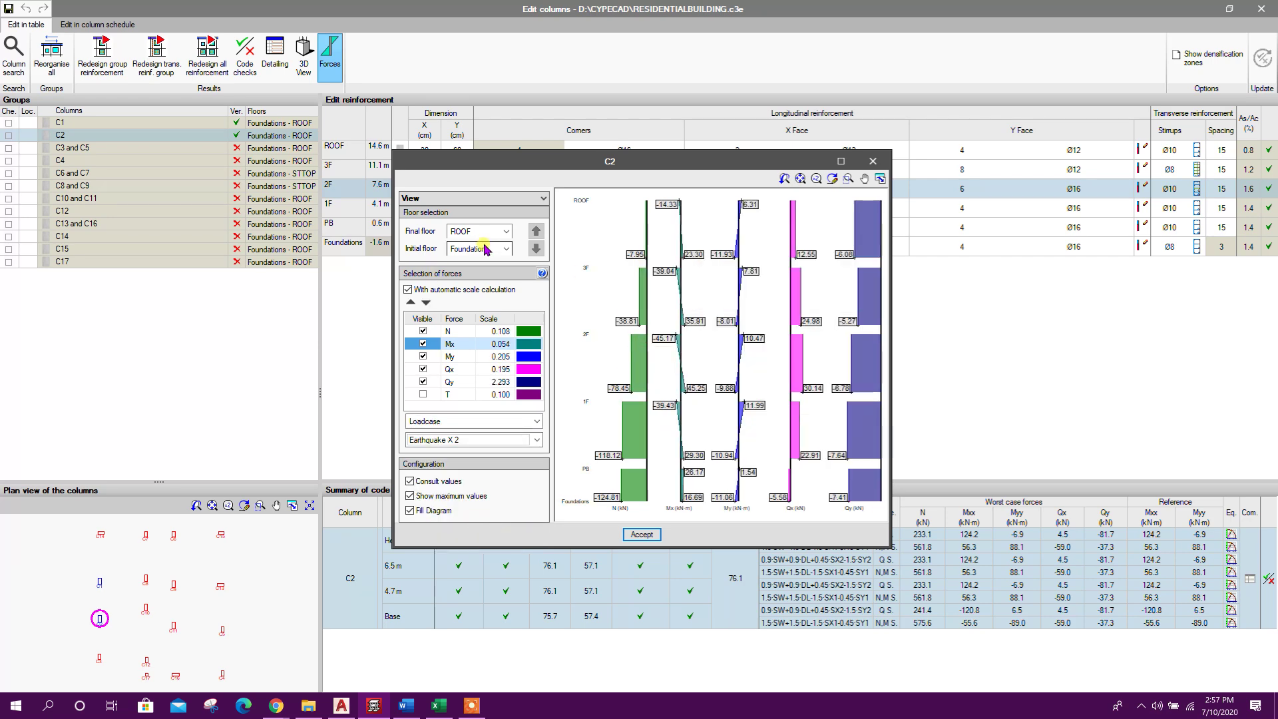
click(873, 163)
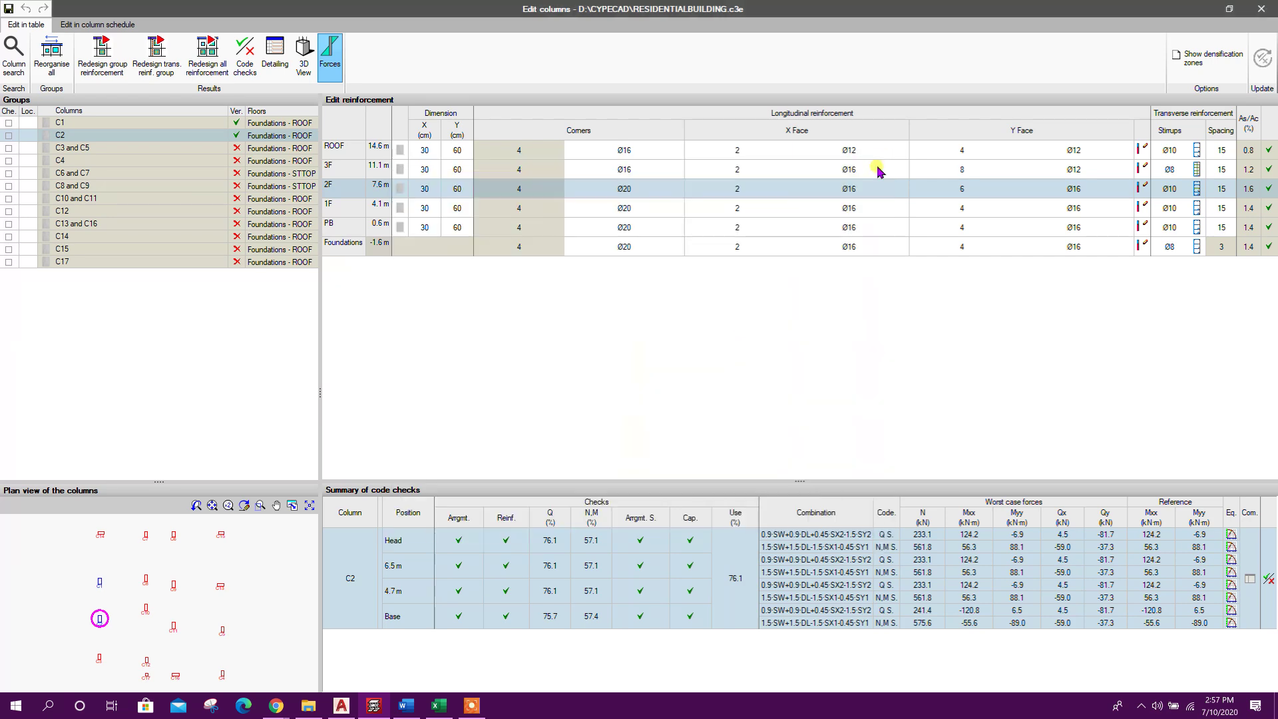
Examine the reinforcement detailing drawing of column C2, and close it
click(282, 59)
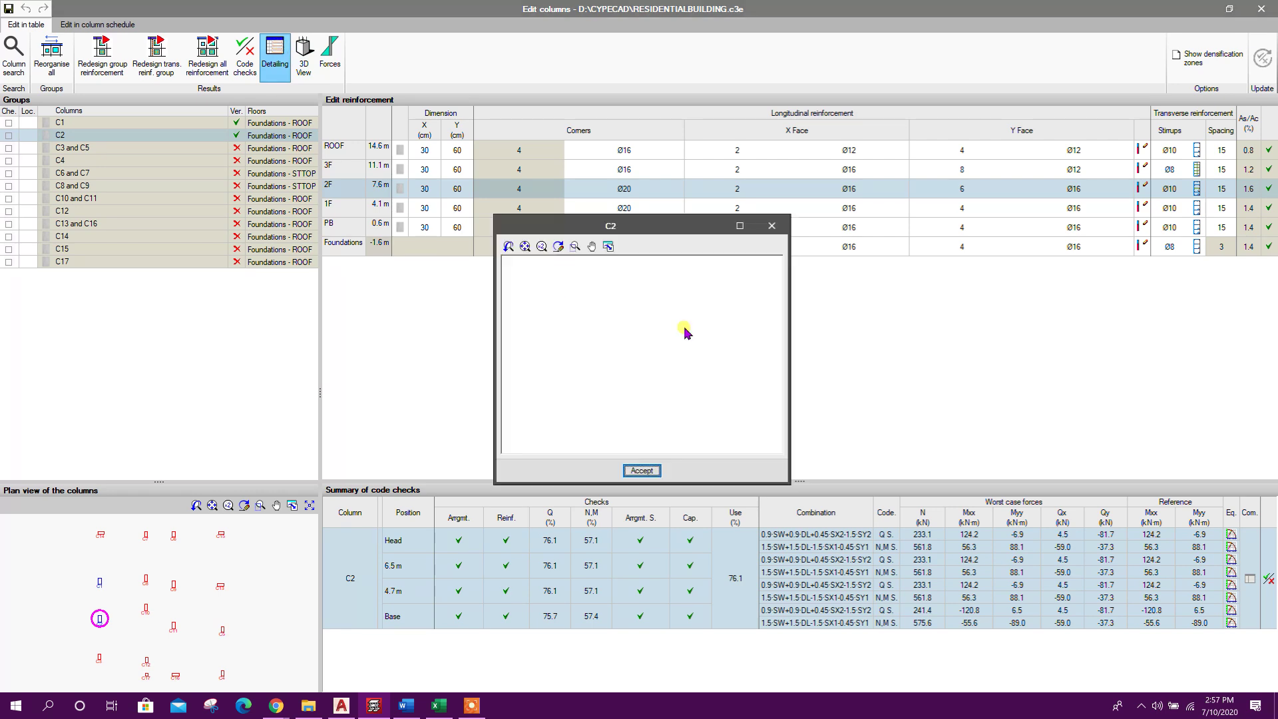
scroll(649, 381, up, 5)
scroll(697, 353, down, 3)
scroll(616, 366, down, 4)
scroll(648, 328, up, 6)
mouse_move(622, 306)
middle_down()
mouse_move(609, 434)
mouse_move(609, 327)
mouse_move(587, 334)
mouse_move(607, 410)
middle_up()
scroll(596, 362, up, 1)
scroll(597, 360, down, 2)
scroll(597, 297, up, 3)
scroll(607, 416, down, 3)
click(772, 226)
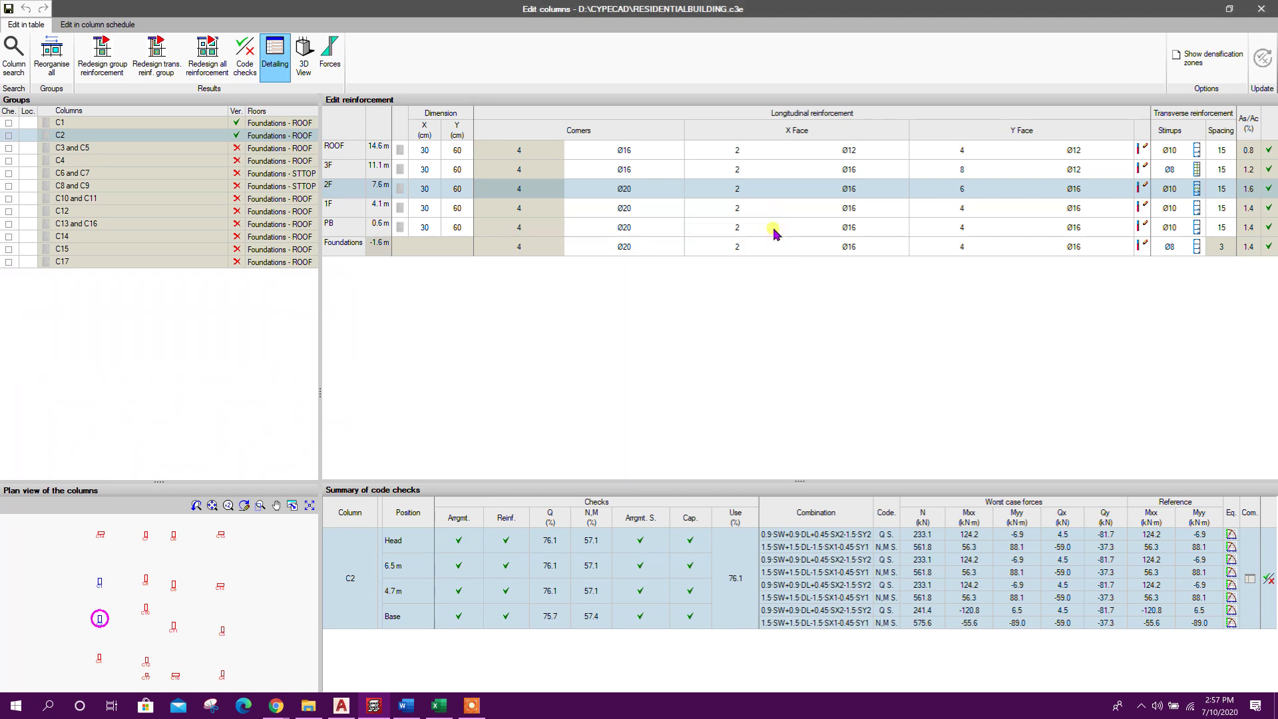
View all column groups in the column schedule, and close the column editor to return to the 1F plan
click(93, 25)
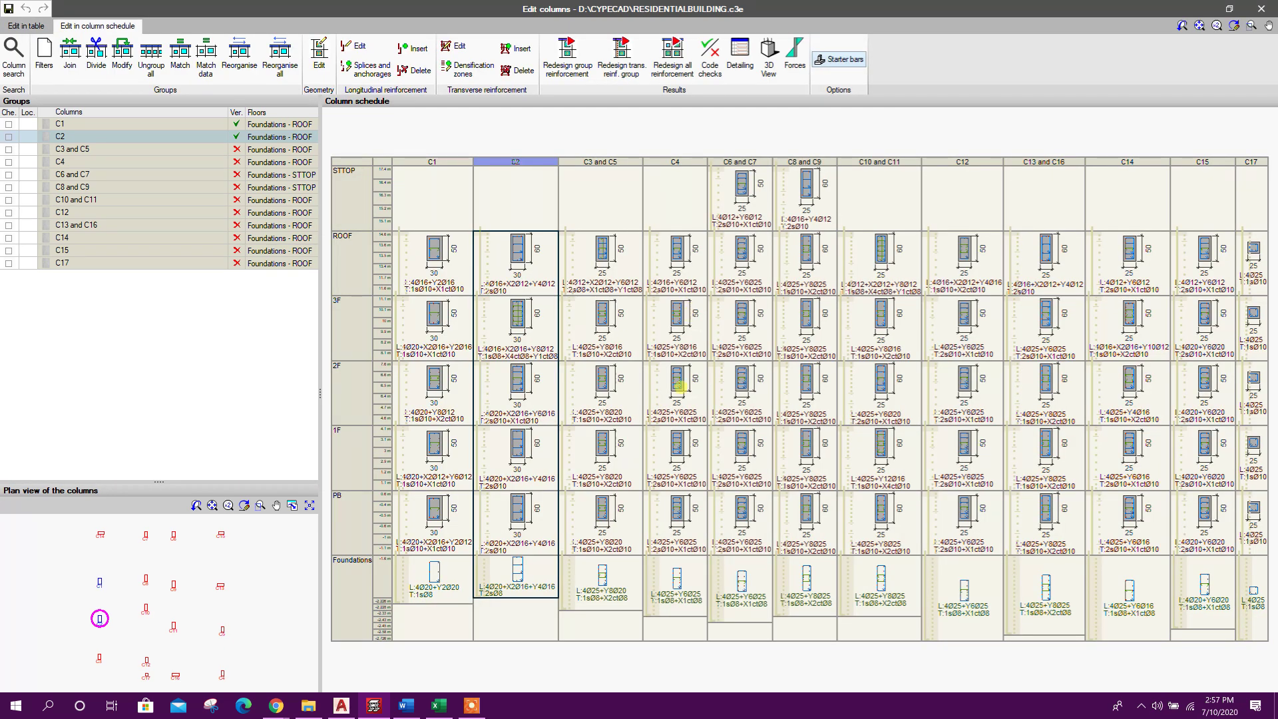
click(1261, 8)
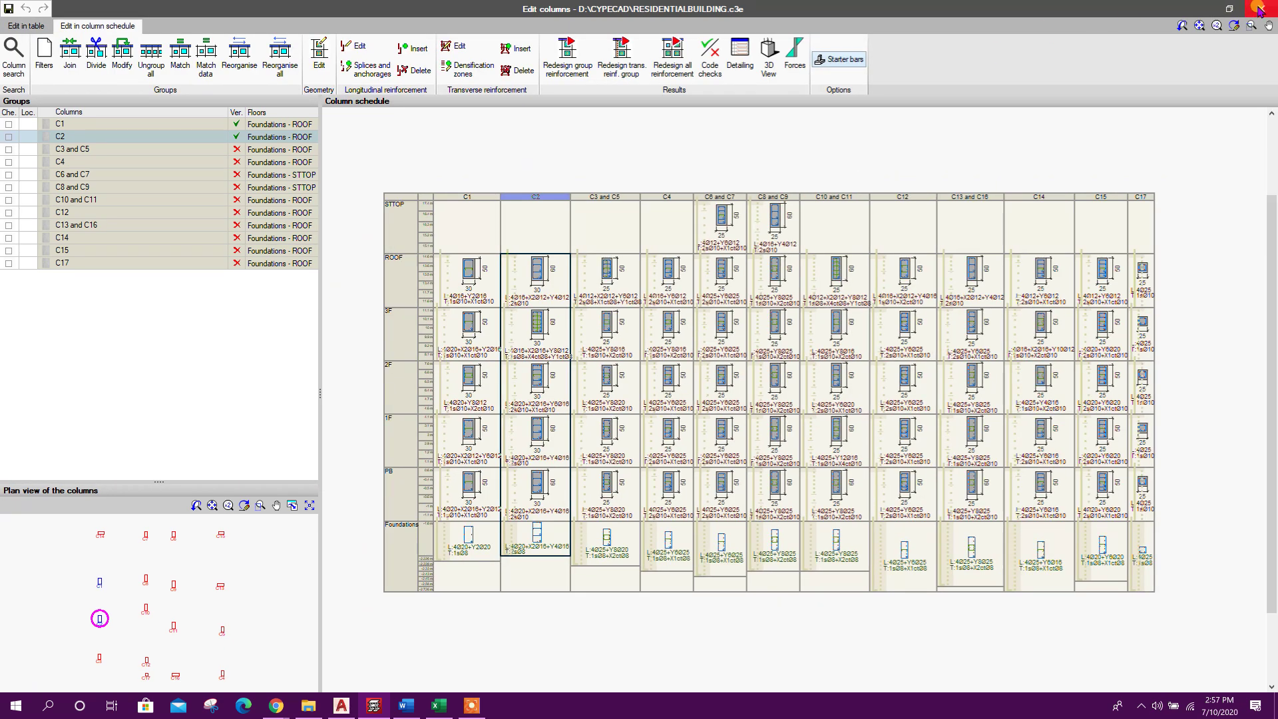
click(573, 380)
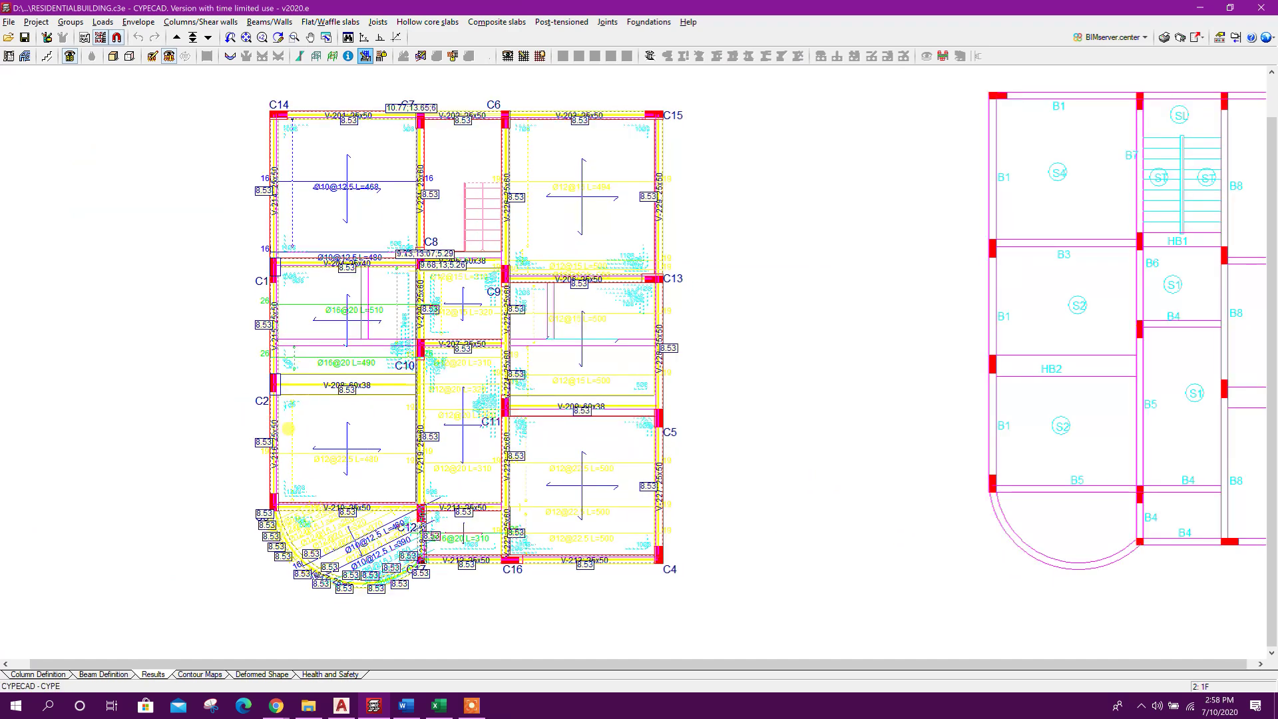
Turn off the Residential Building template view so only the 1F structural plan is shown
scroll(274, 388, up, 3)
scroll(303, 405, down, 6)
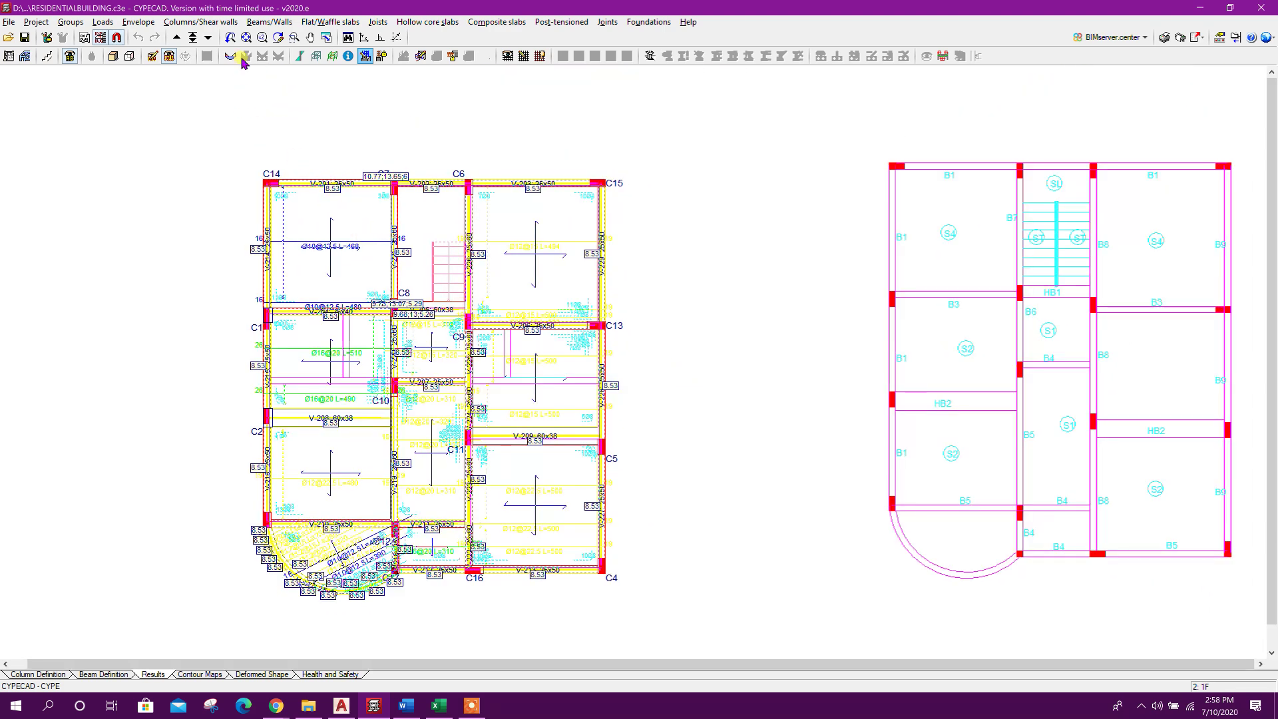
click(253, 24)
click(301, 57)
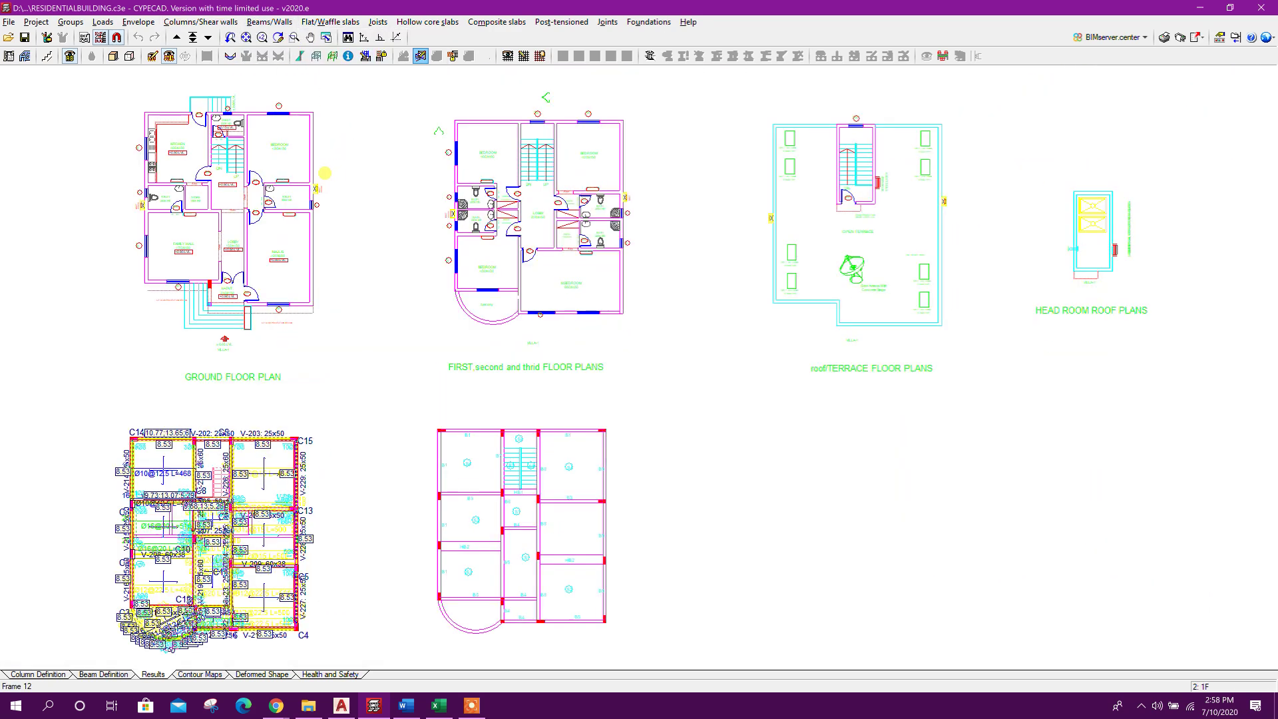
middle_drag(399, 459, 641, 334)
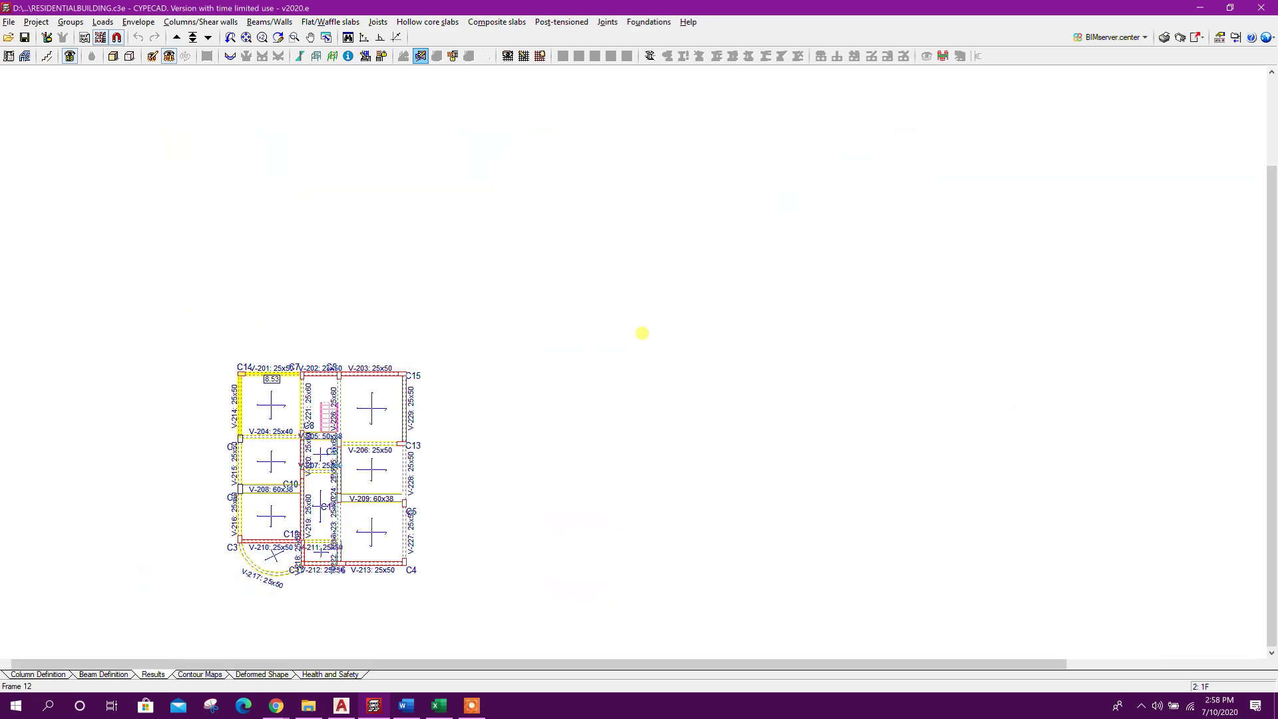
click(101, 40)
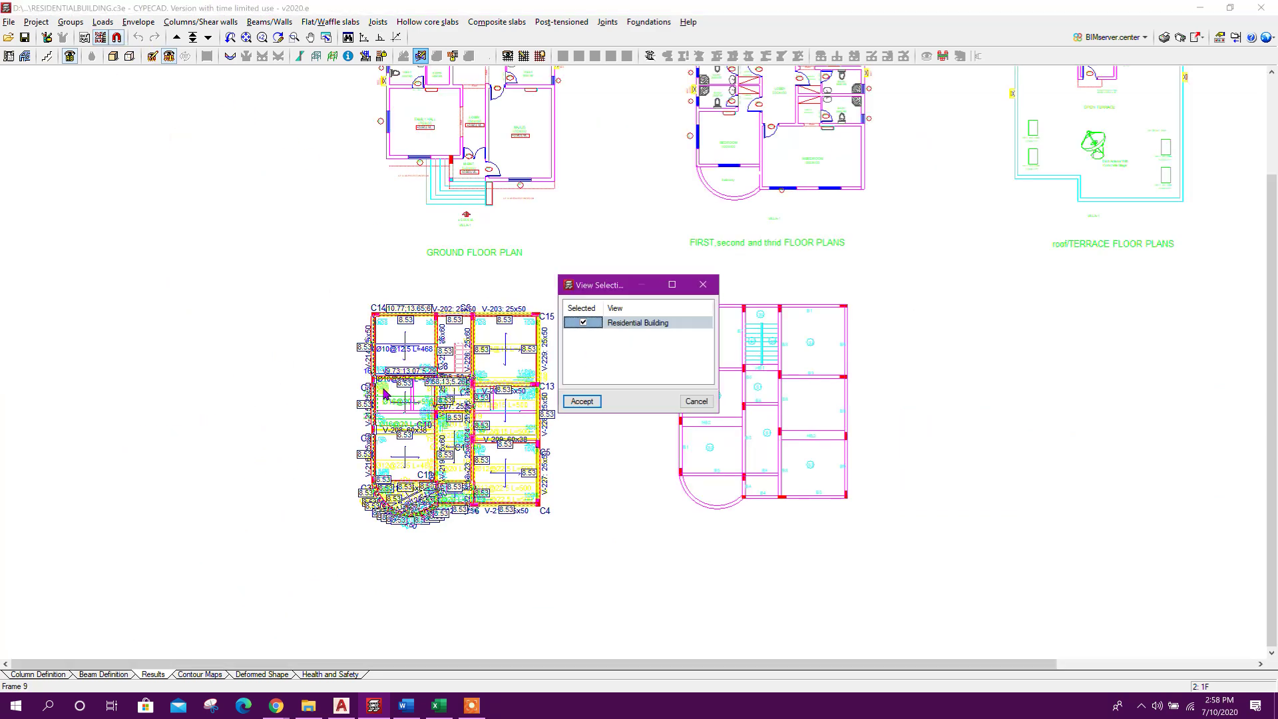
click(582, 402)
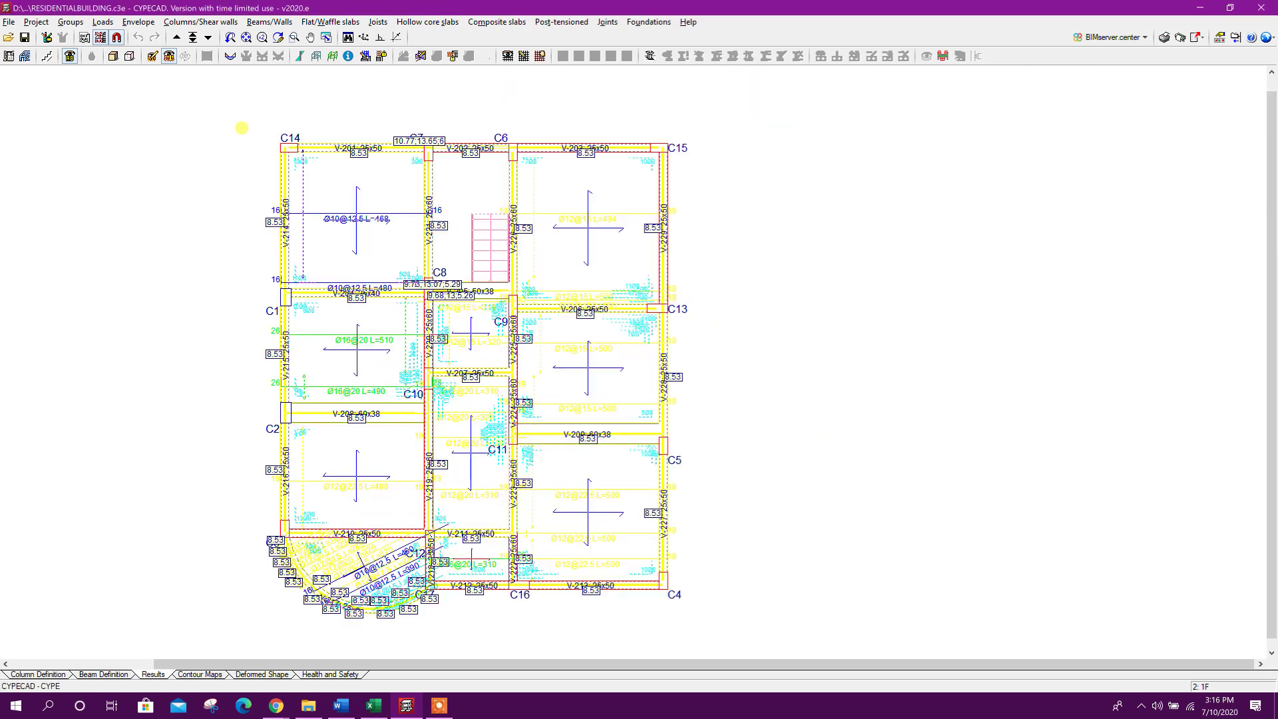
Open the frame of beams V-201 to V-203 on the 1F plan for reinforcement editing
click(269, 22)
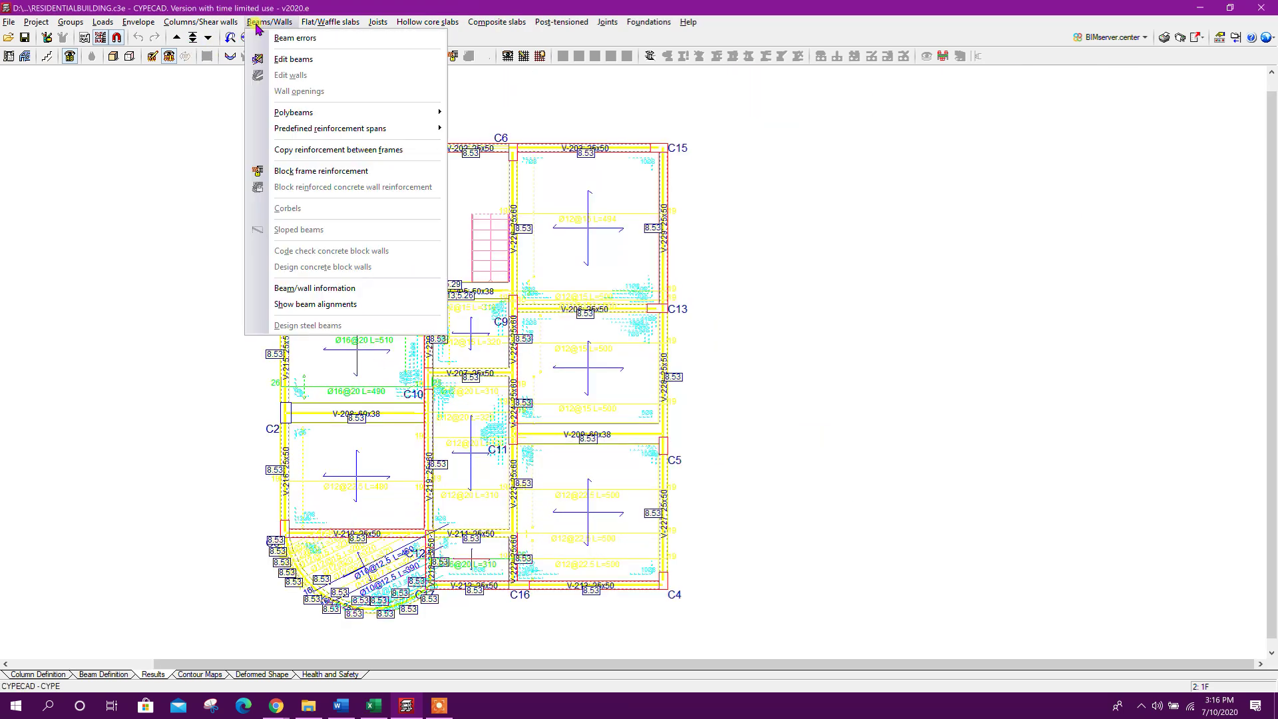
click(299, 64)
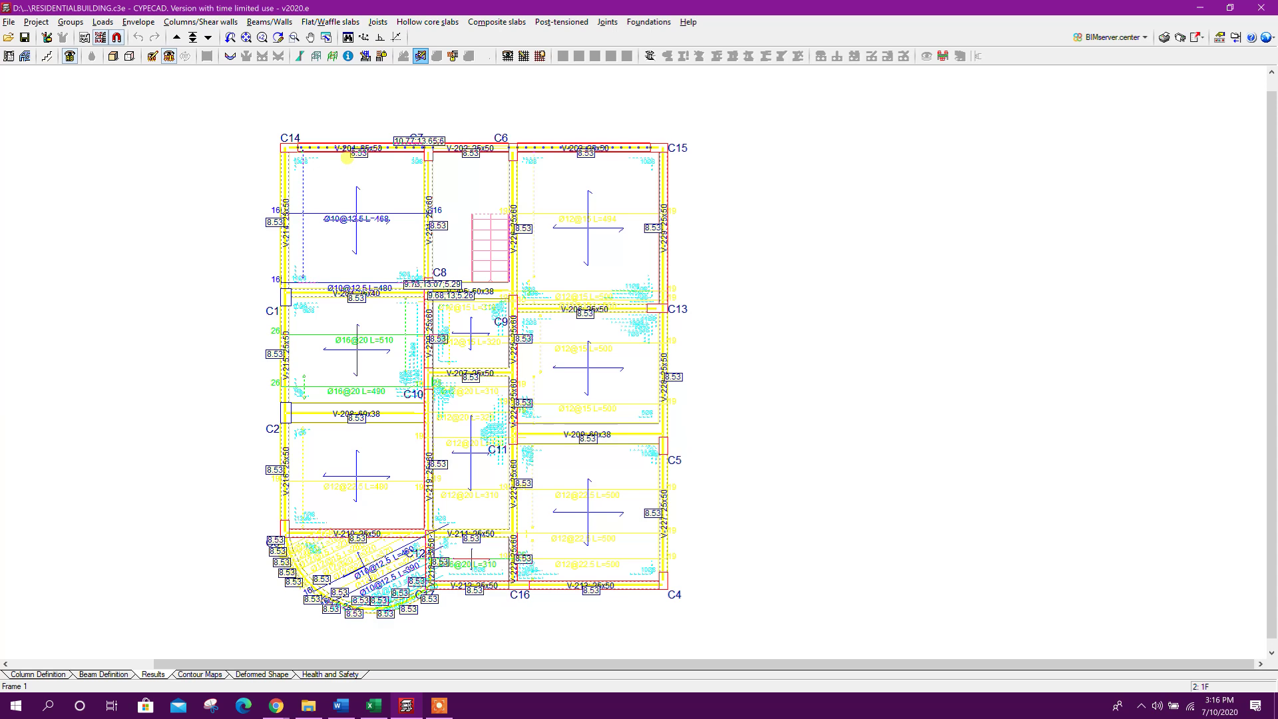
click(353, 149)
scroll(403, 288, down, 1)
mouse_move(695, 344)
middle_down()
mouse_move(677, 308)
mouse_move(659, 306)
middle_up()
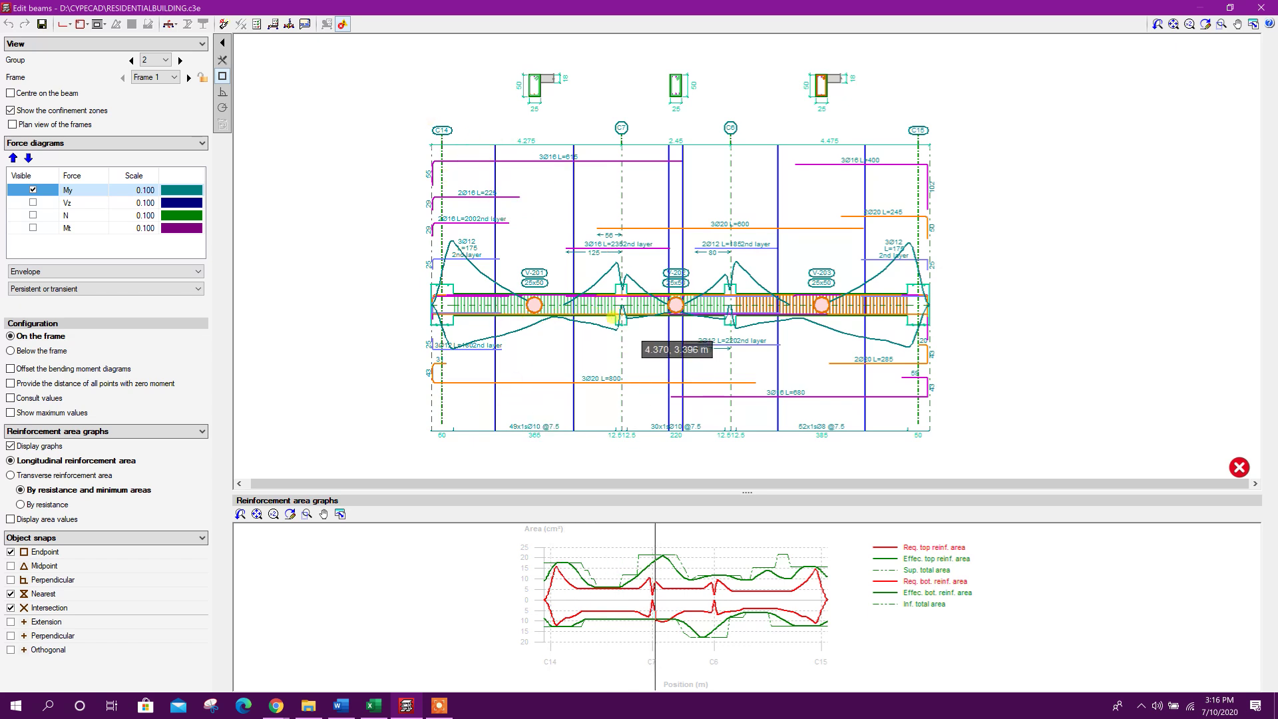
middle_drag(595, 139, 553, 128)
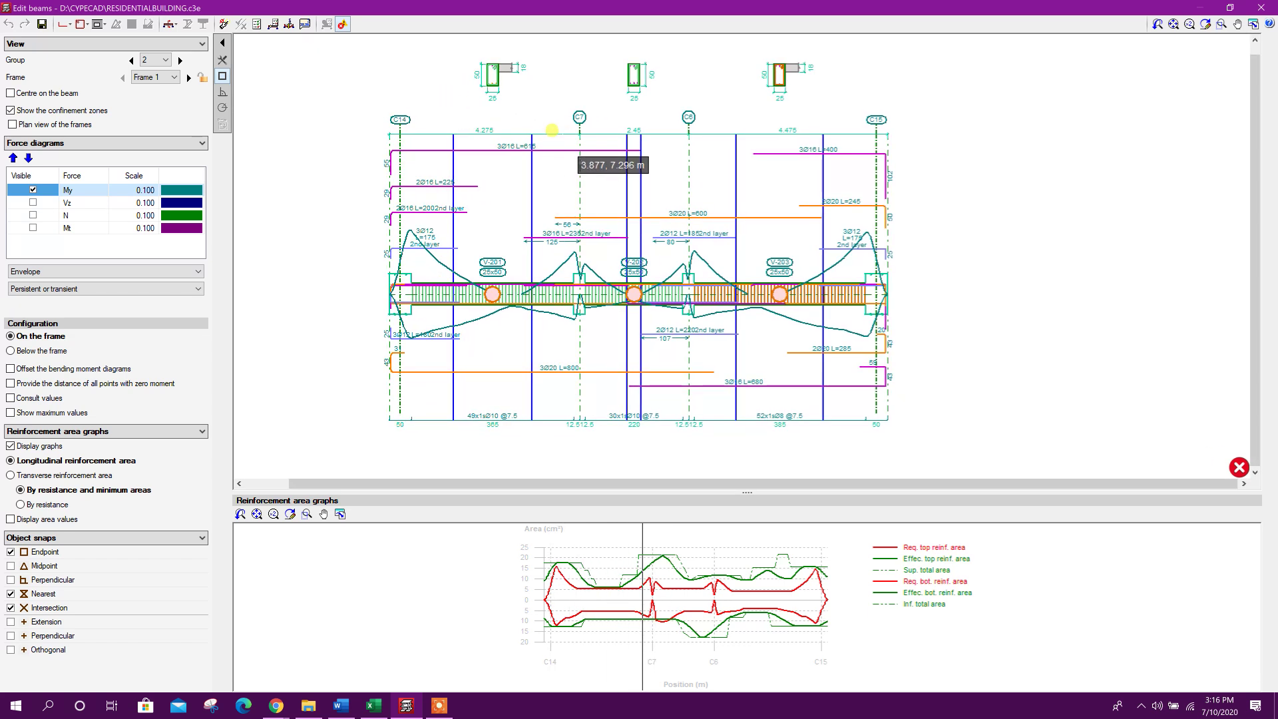
Add transverse sections near both ends of beam V-201 and near both ends of beam V-203
click(170, 24)
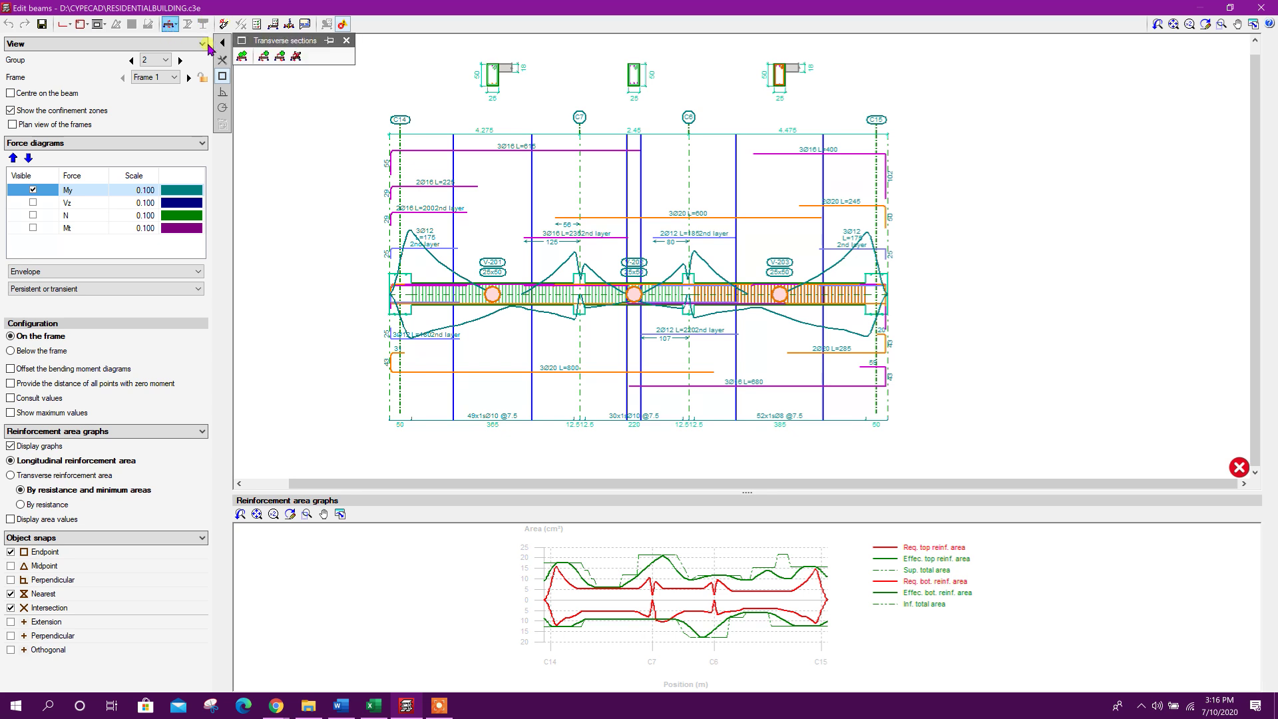
click(264, 57)
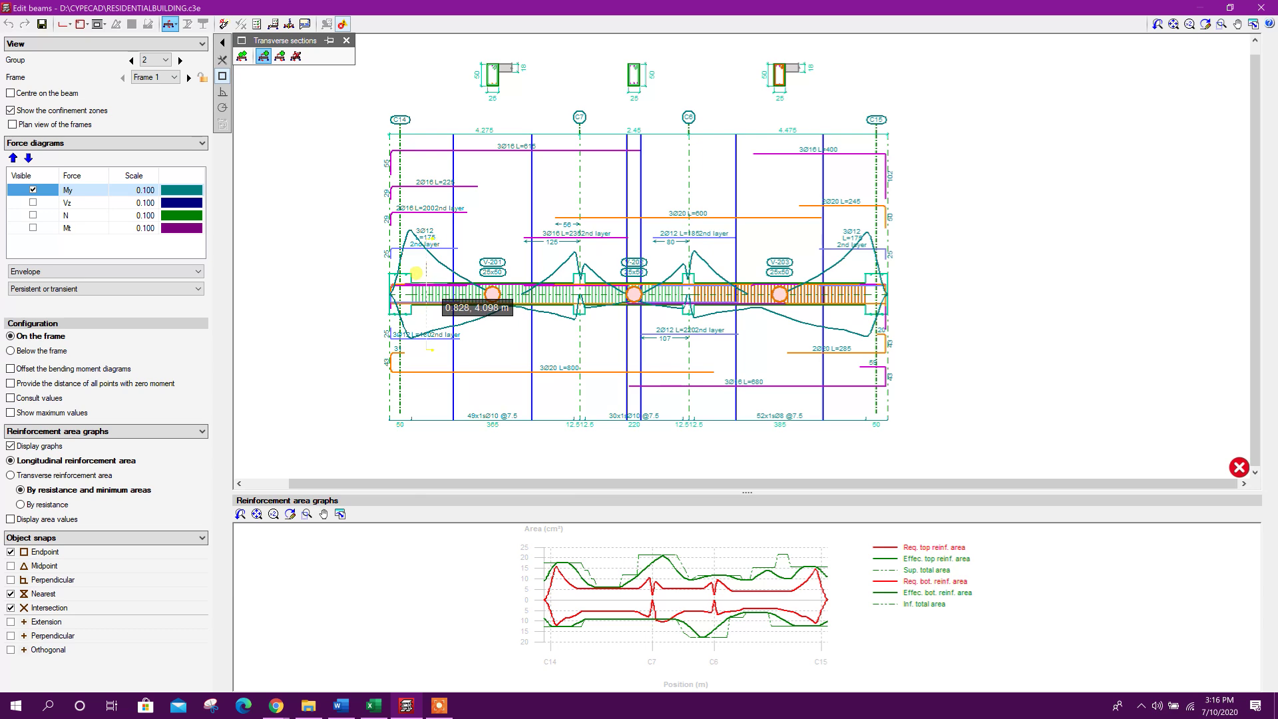
click(417, 273)
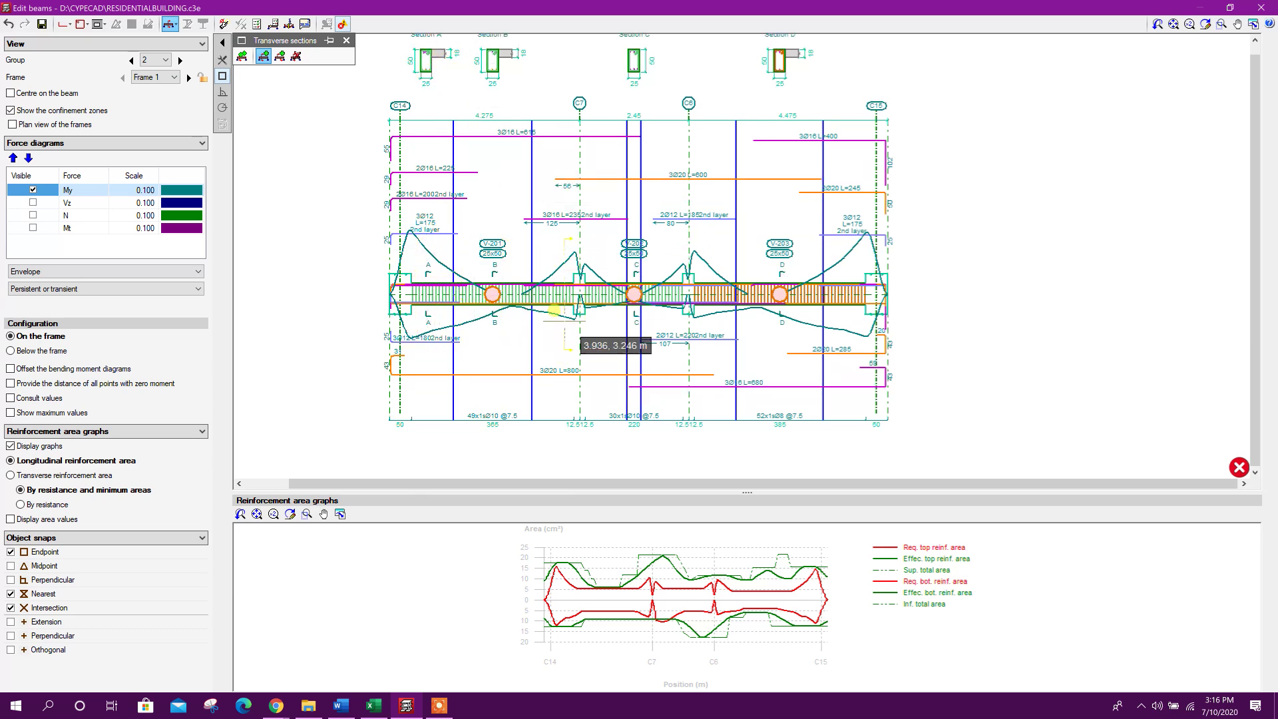
scroll(554, 311, up, 2)
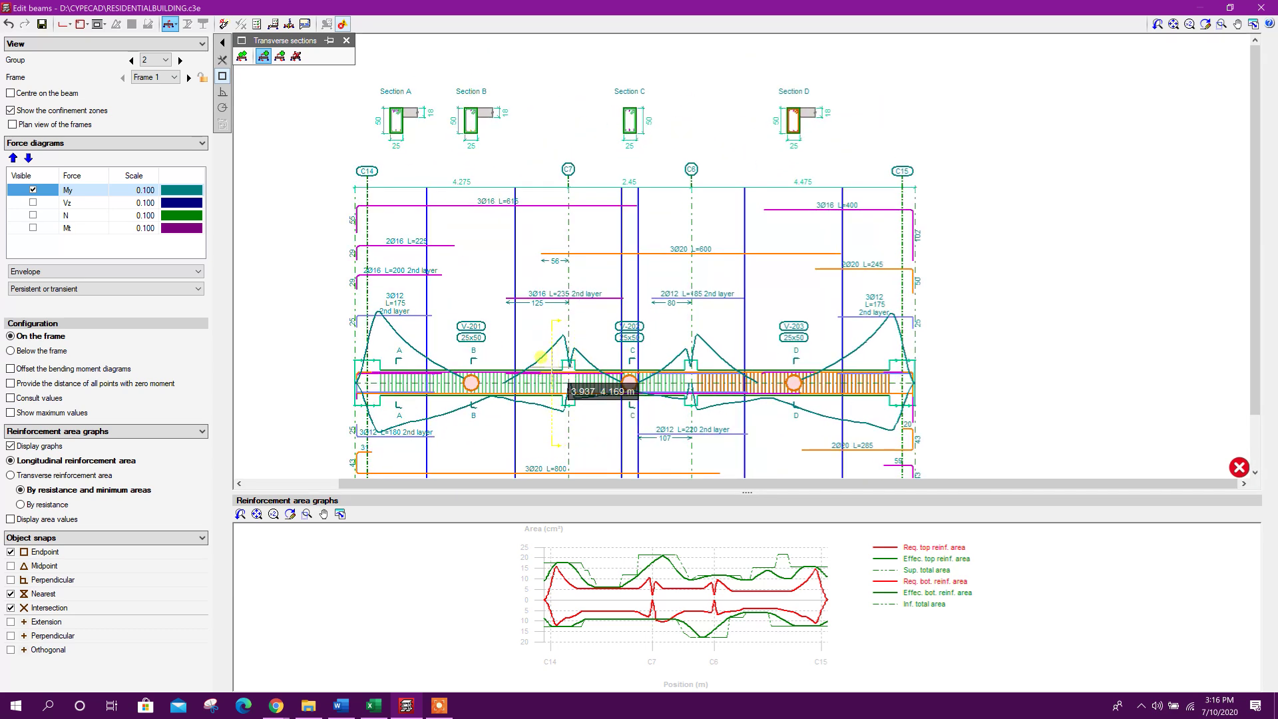
click(541, 360)
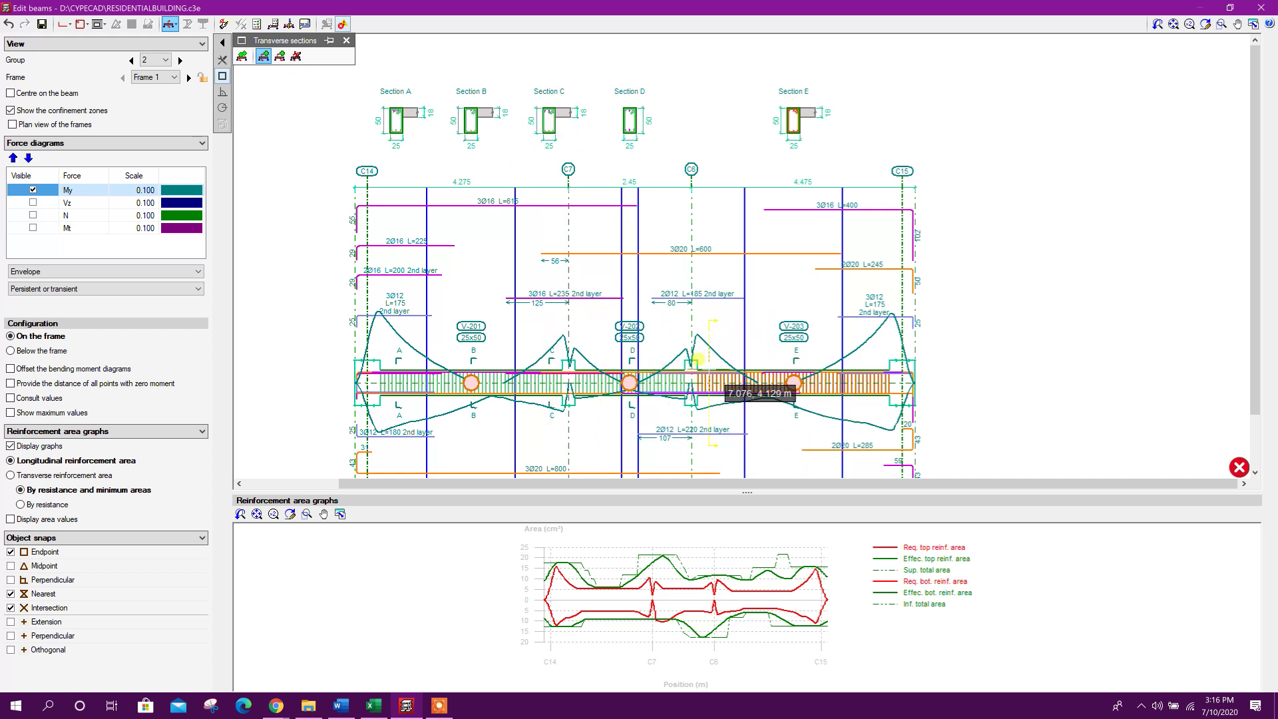
click(700, 360)
click(877, 372)
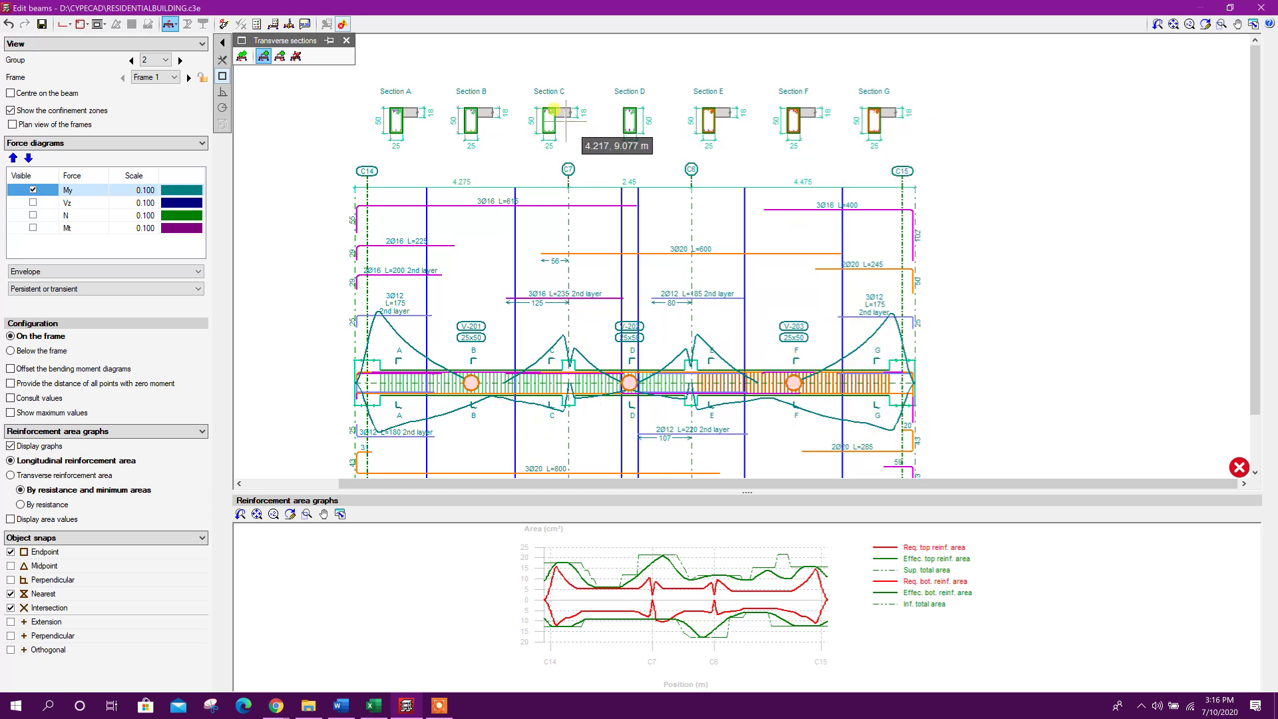
Close the beam editor and save the changes made to Frame 1
middle_drag(762, 406, 747, 346)
scroll(734, 321, down, 1)
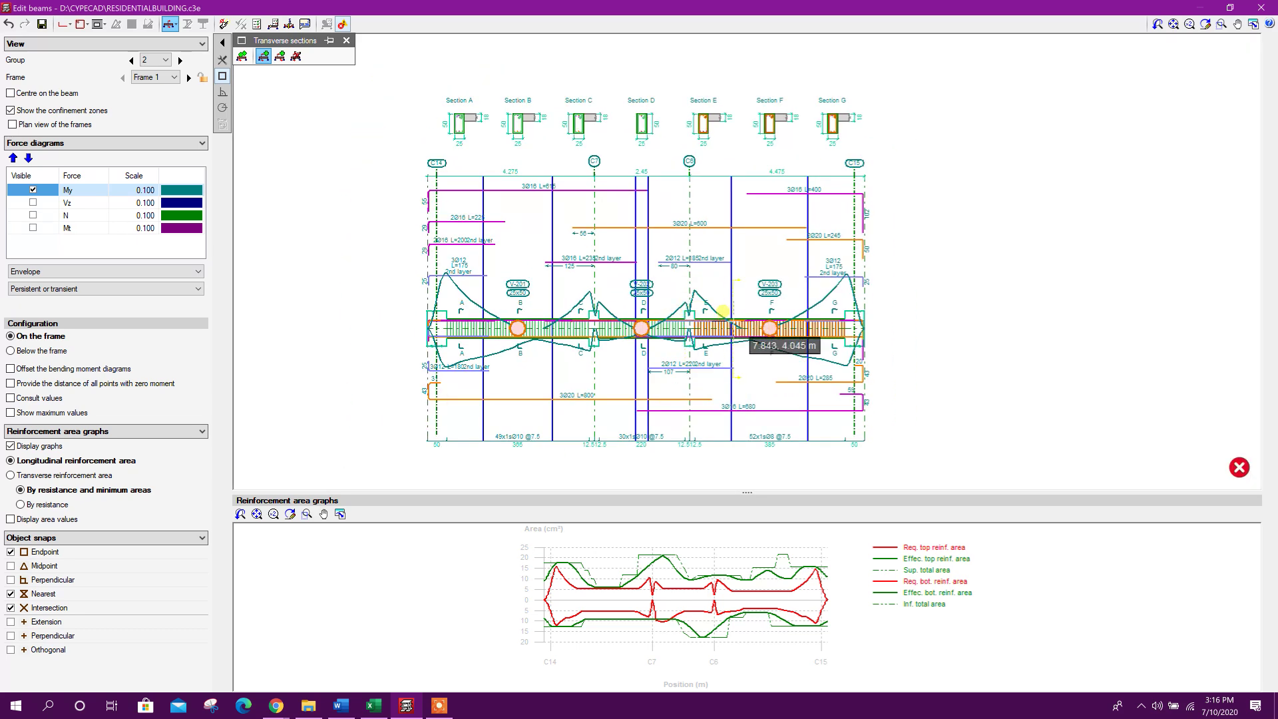
scroll(730, 325, up, 1)
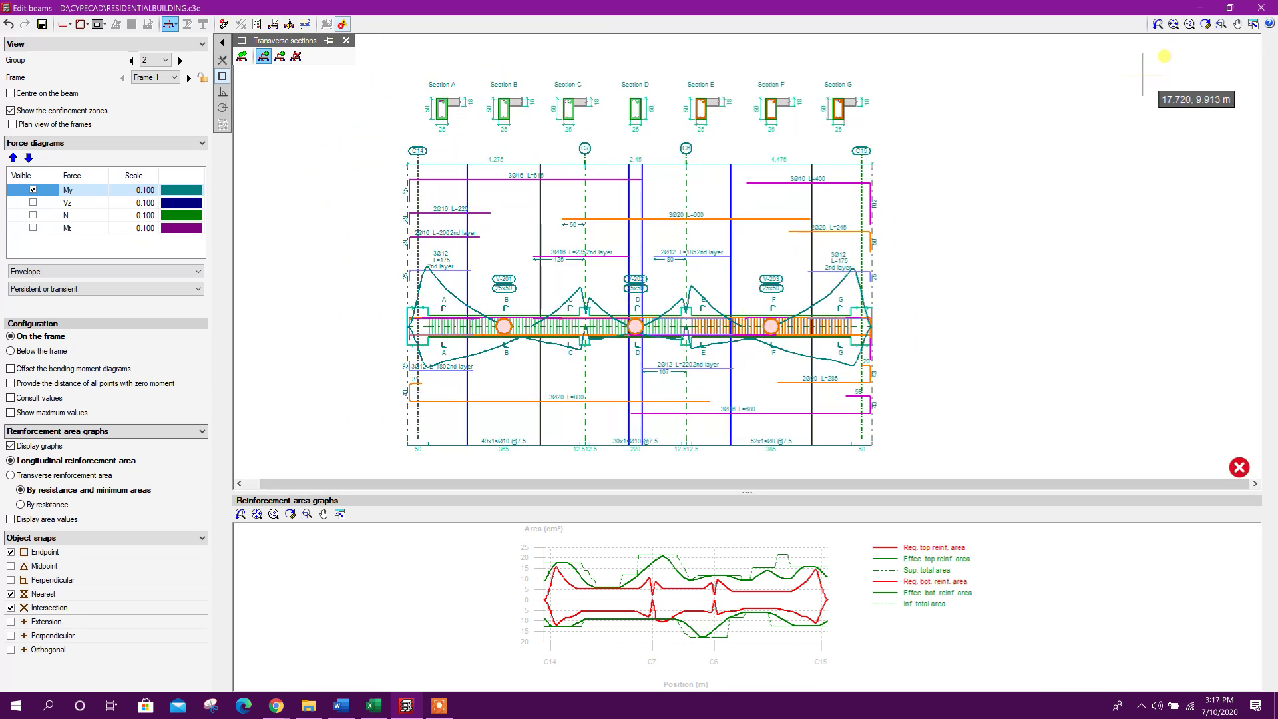
click(1260, 7)
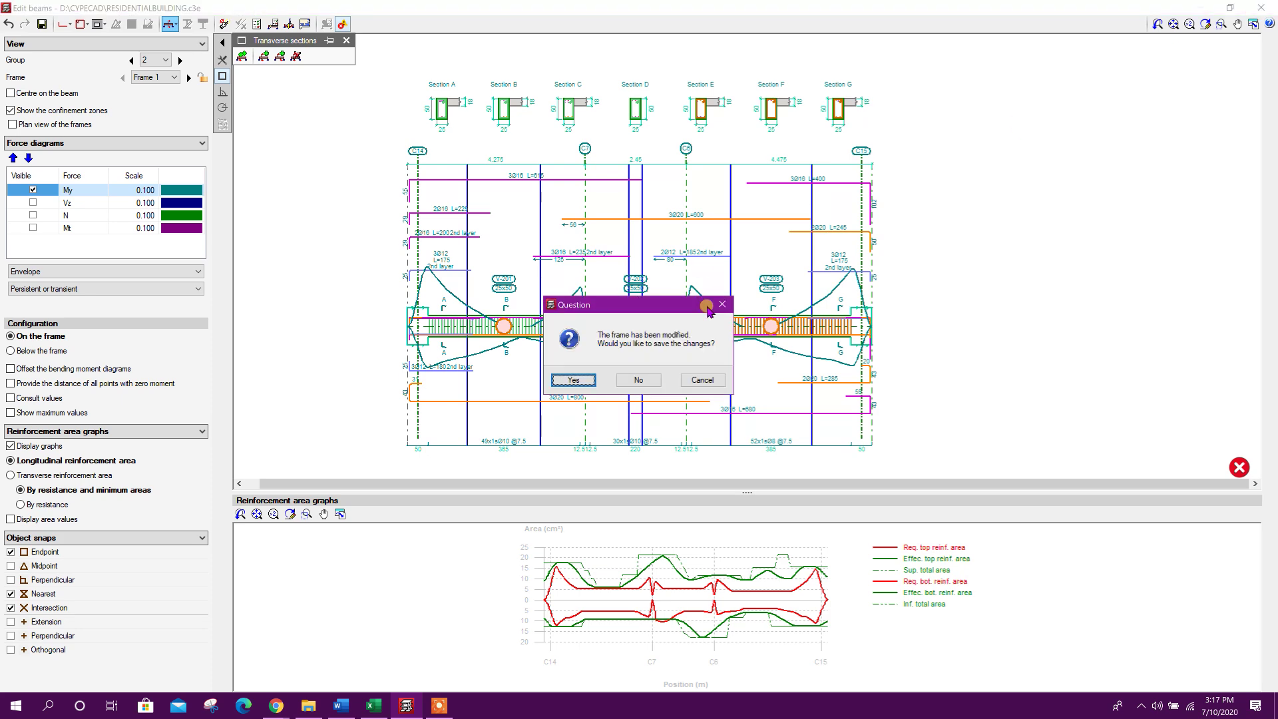
click(584, 390)
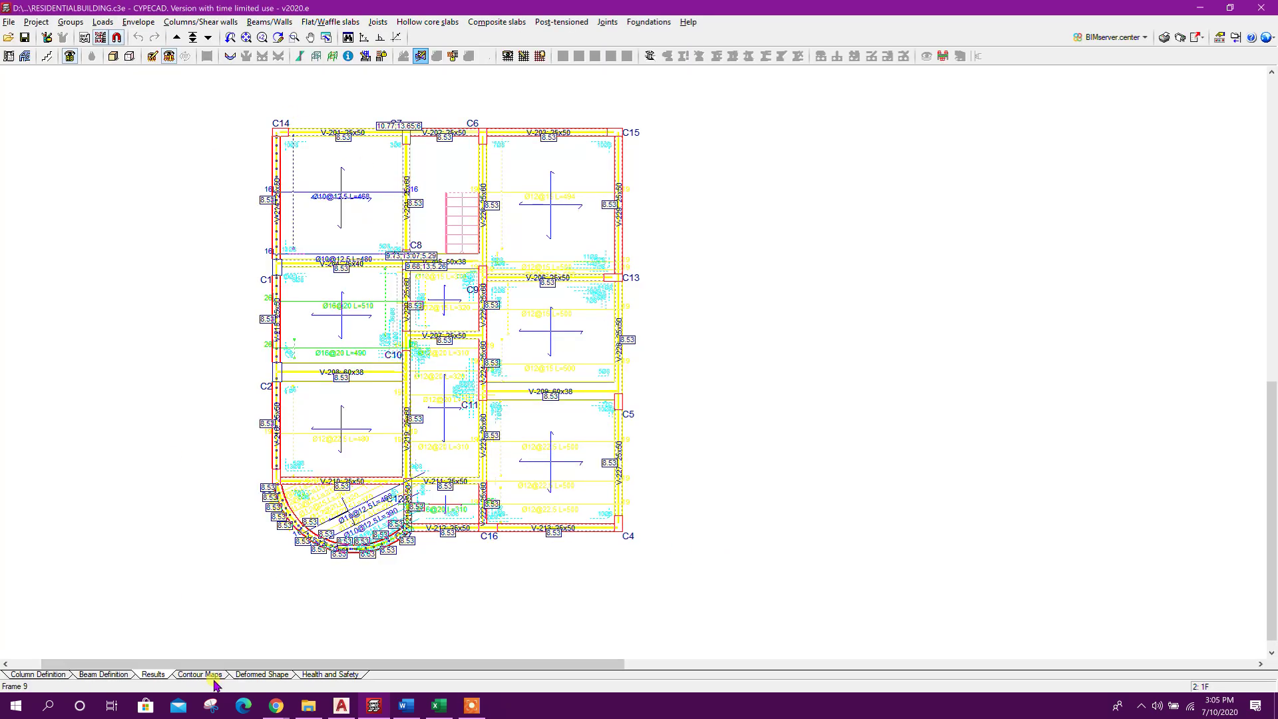
View the 1F Displacement Z contour map with isolines for the Self weight, Dead load and Live load loadcases
click(199, 674)
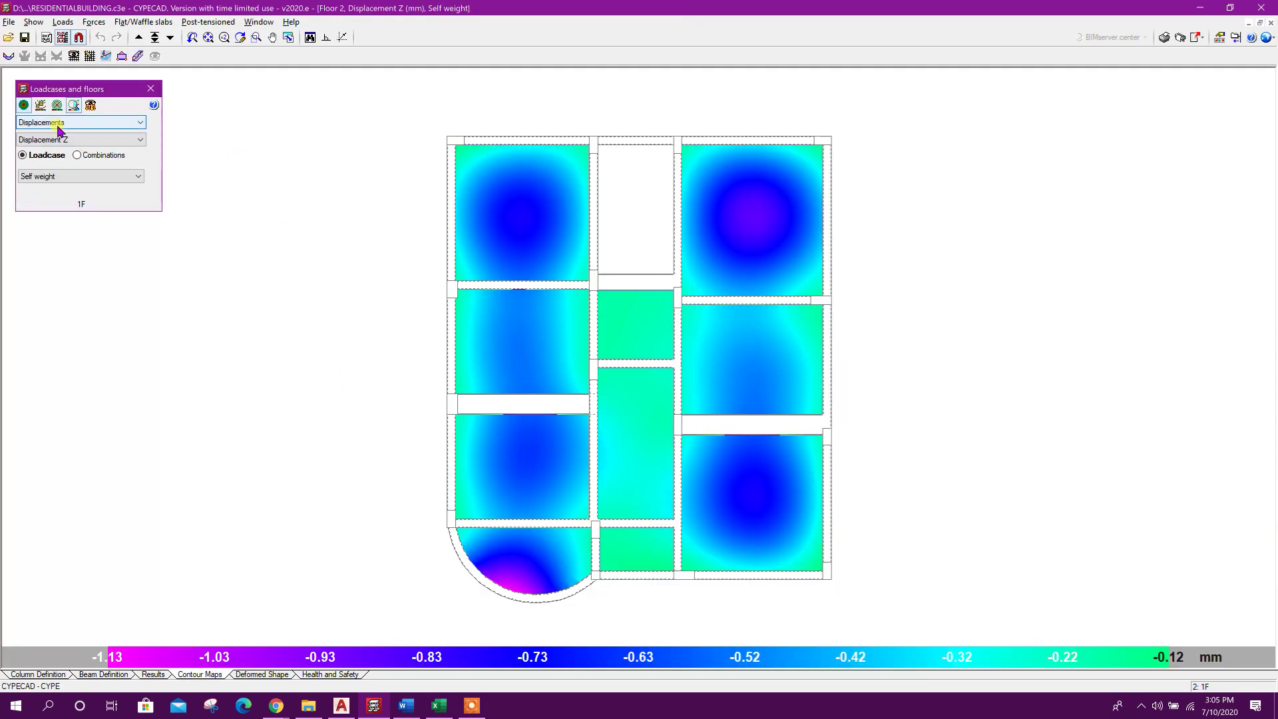
click(57, 105)
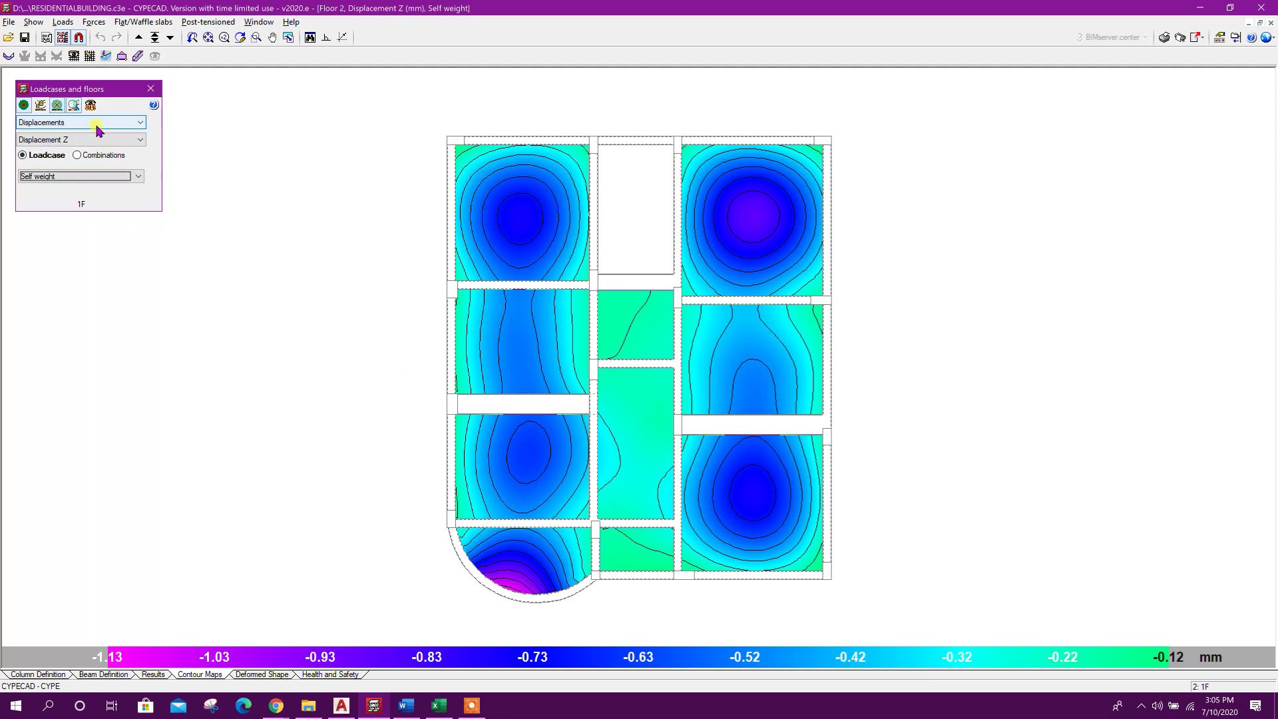
click(93, 178)
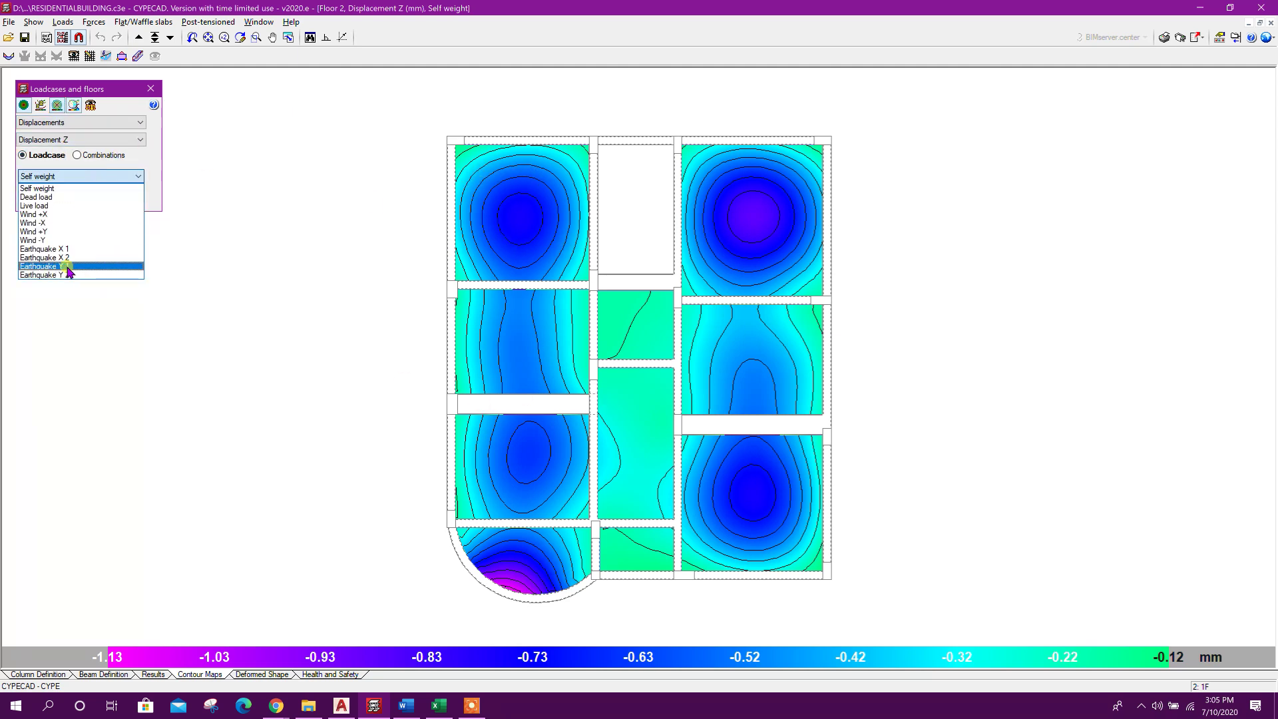
click(101, 191)
click(100, 176)
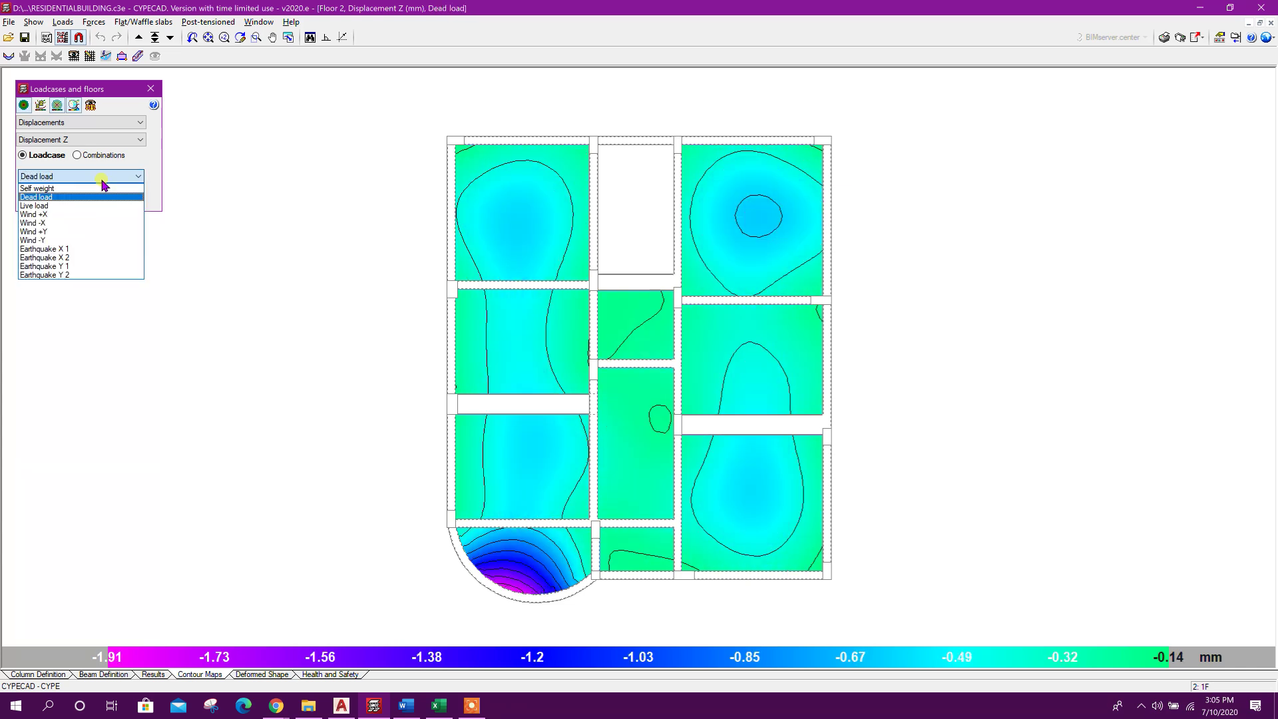
click(69, 206)
View the Displacement Z contours for the SW+DL+Qa and SW+DL+W(+Y) combinations, and close the contour options
click(103, 155)
click(122, 190)
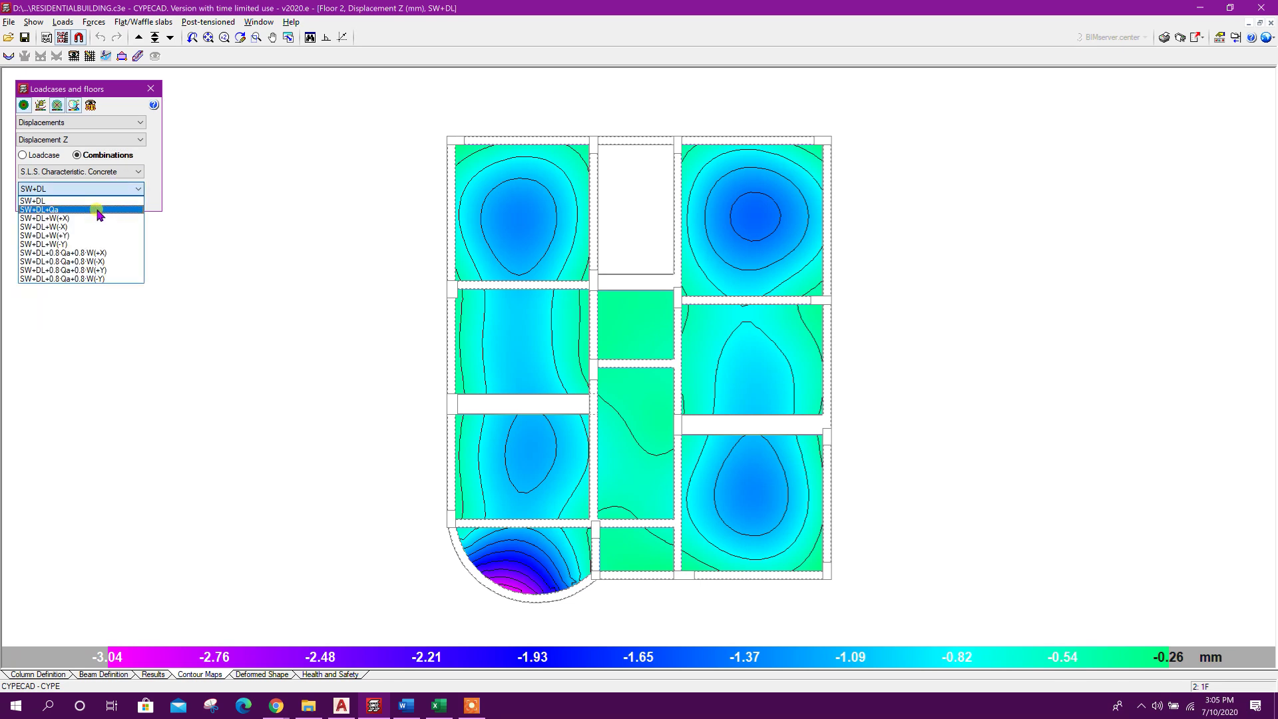
click(97, 209)
click(79, 191)
click(78, 237)
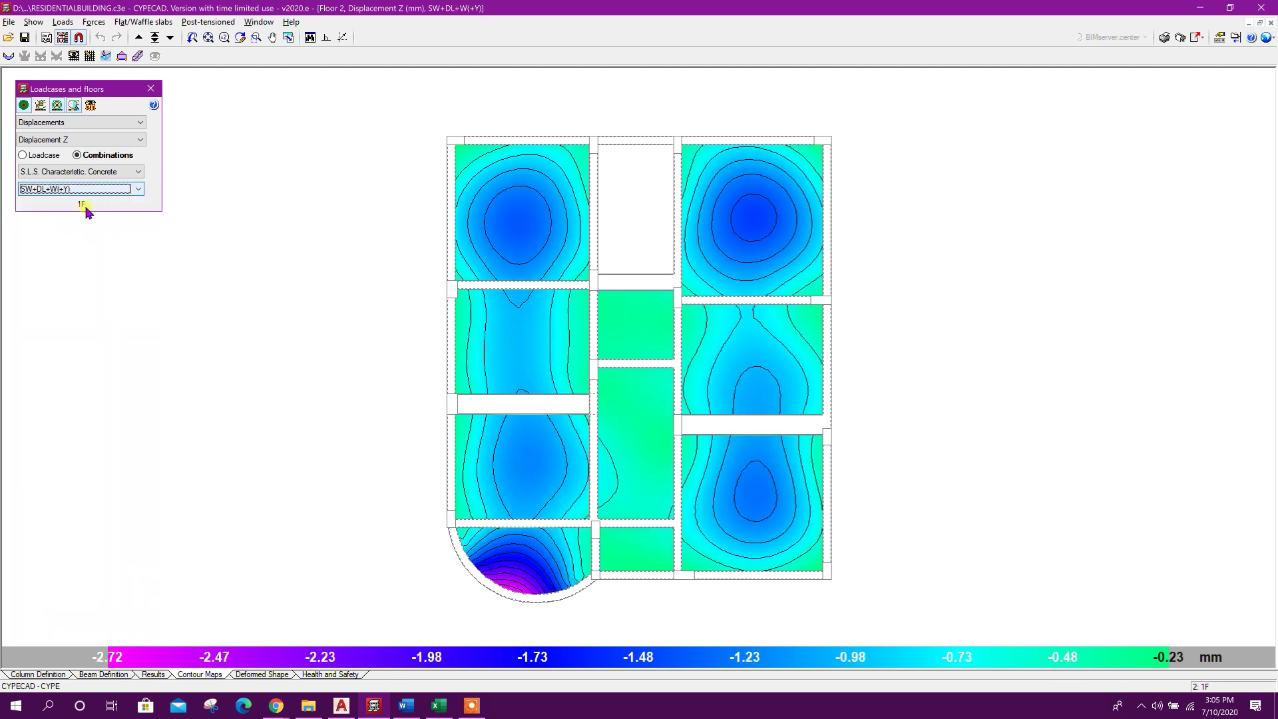
click(151, 88)
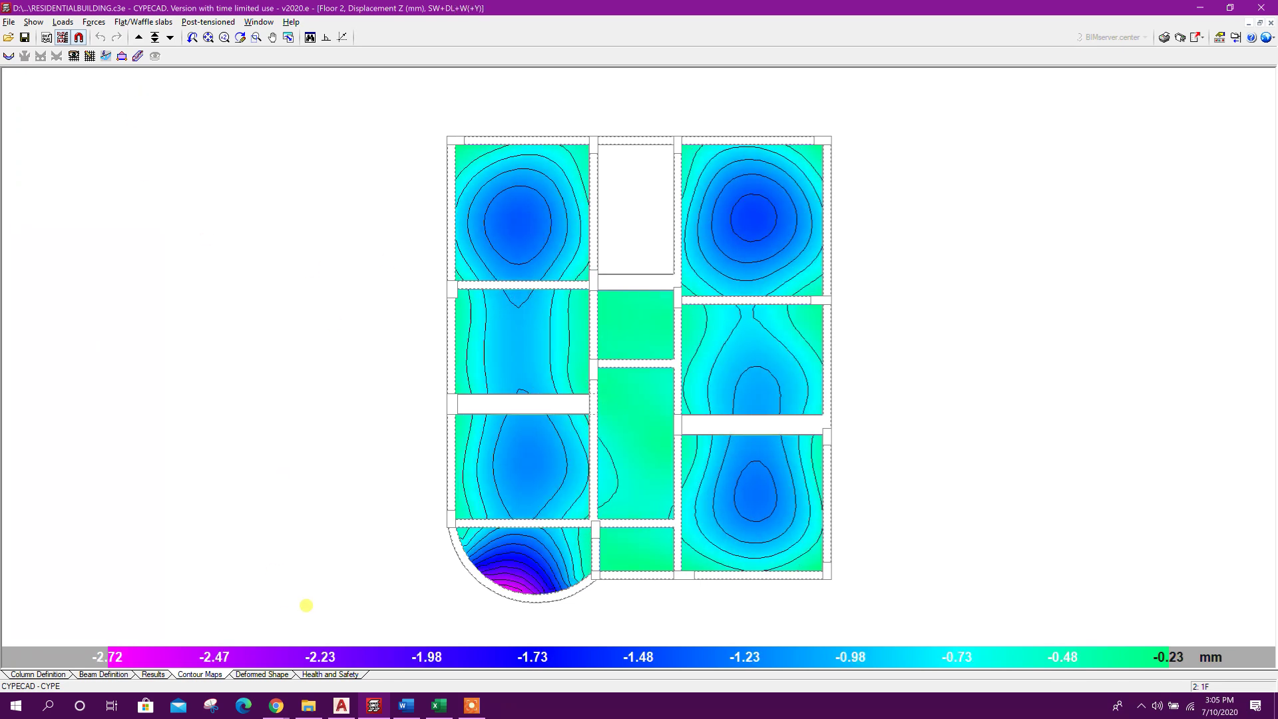
Animate the building's deformed shape under Dead load with a displacement scale factor of 1000, and close the animation
click(267, 674)
click(618, 380)
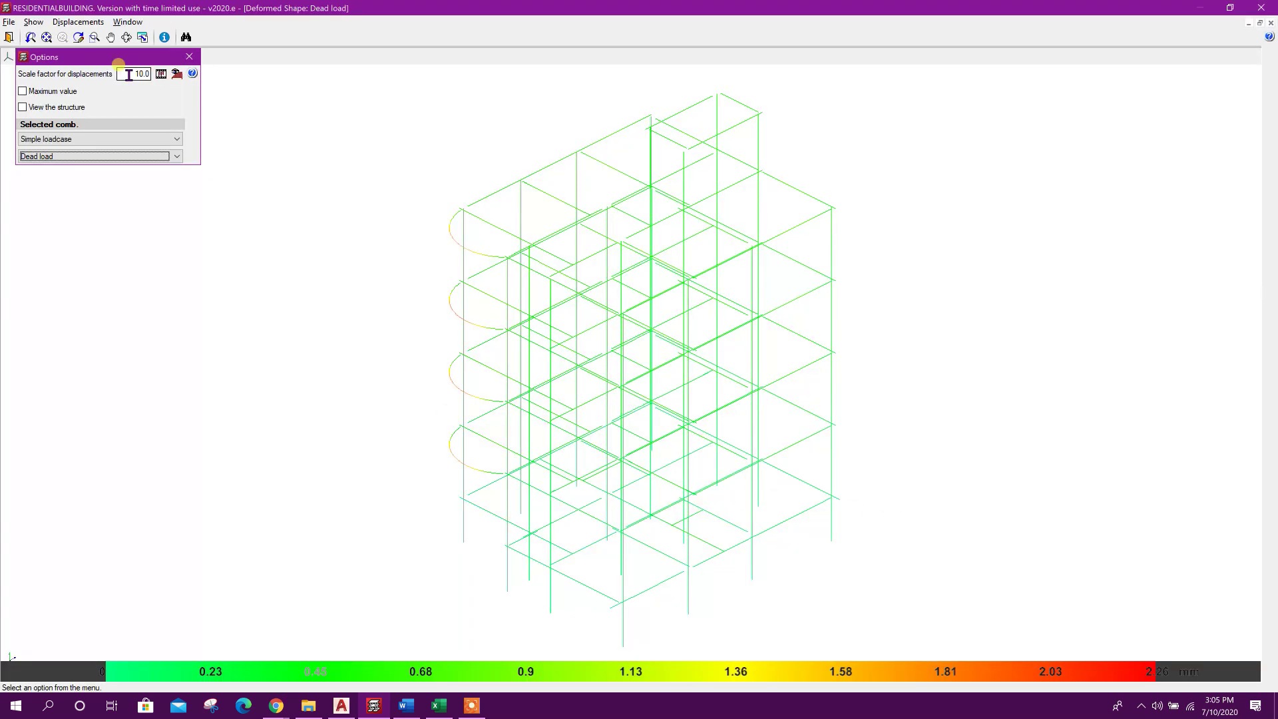
click(128, 74)
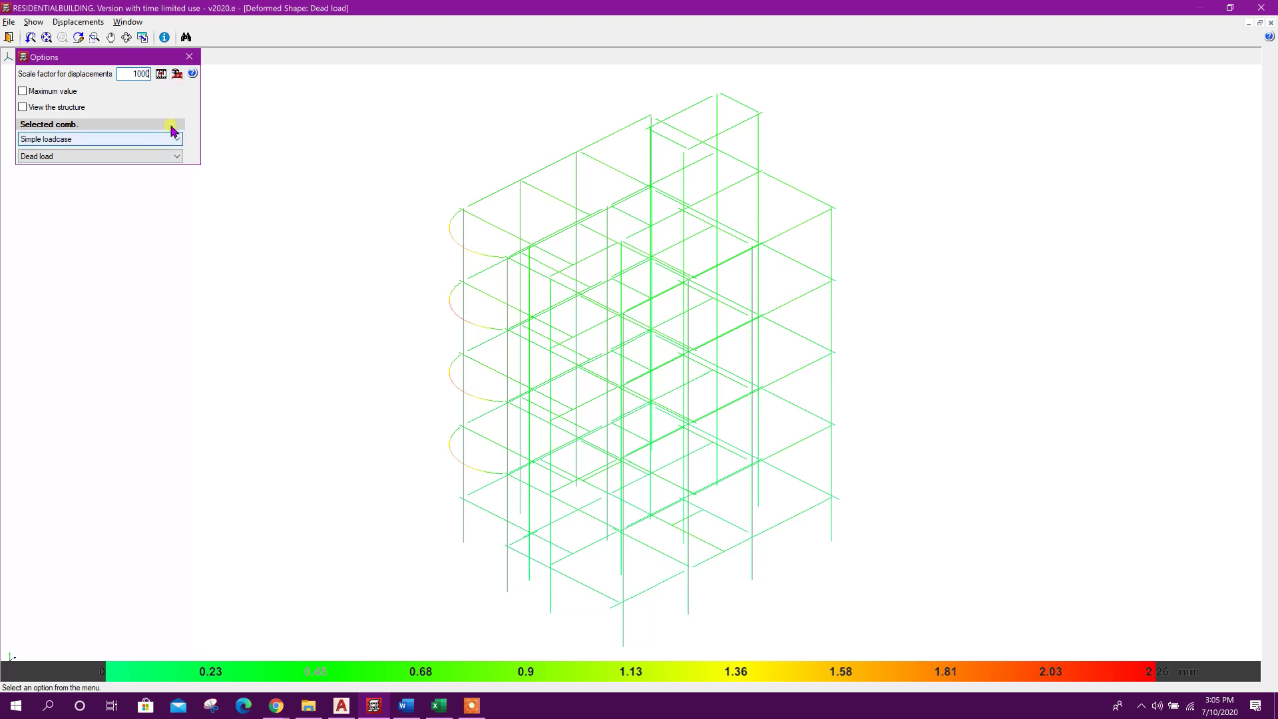
click(160, 72)
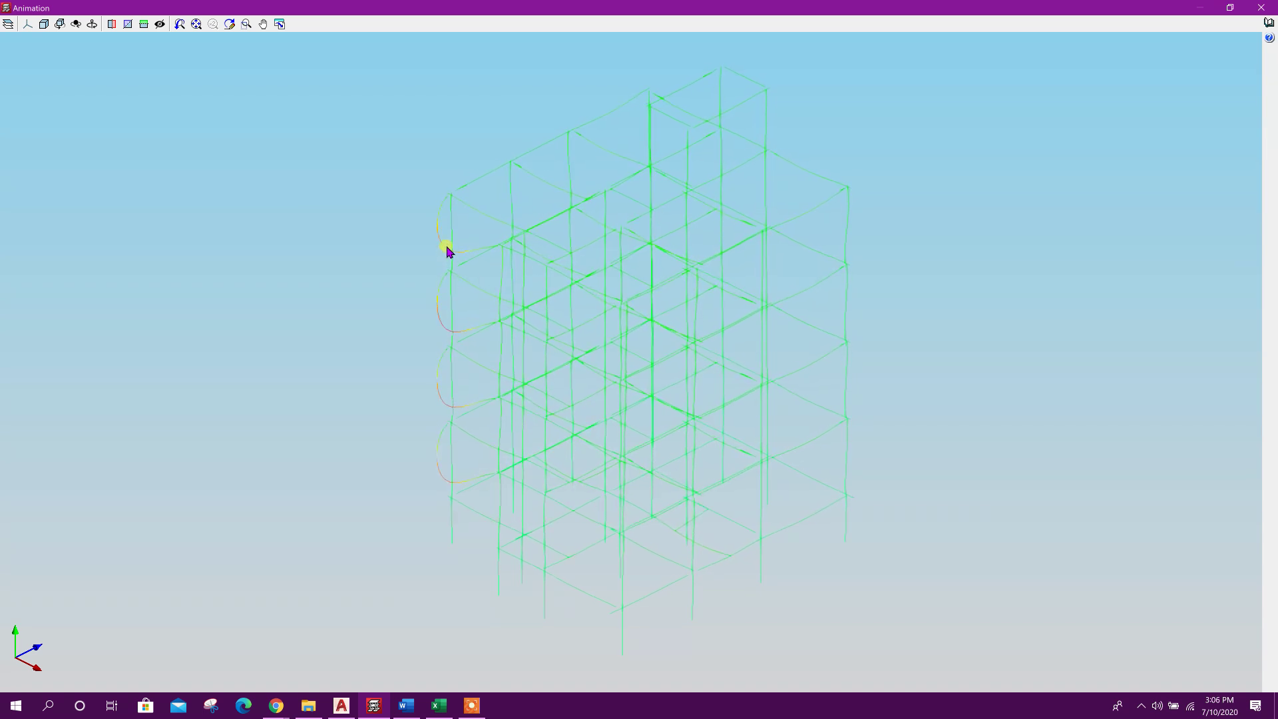
click(1256, 10)
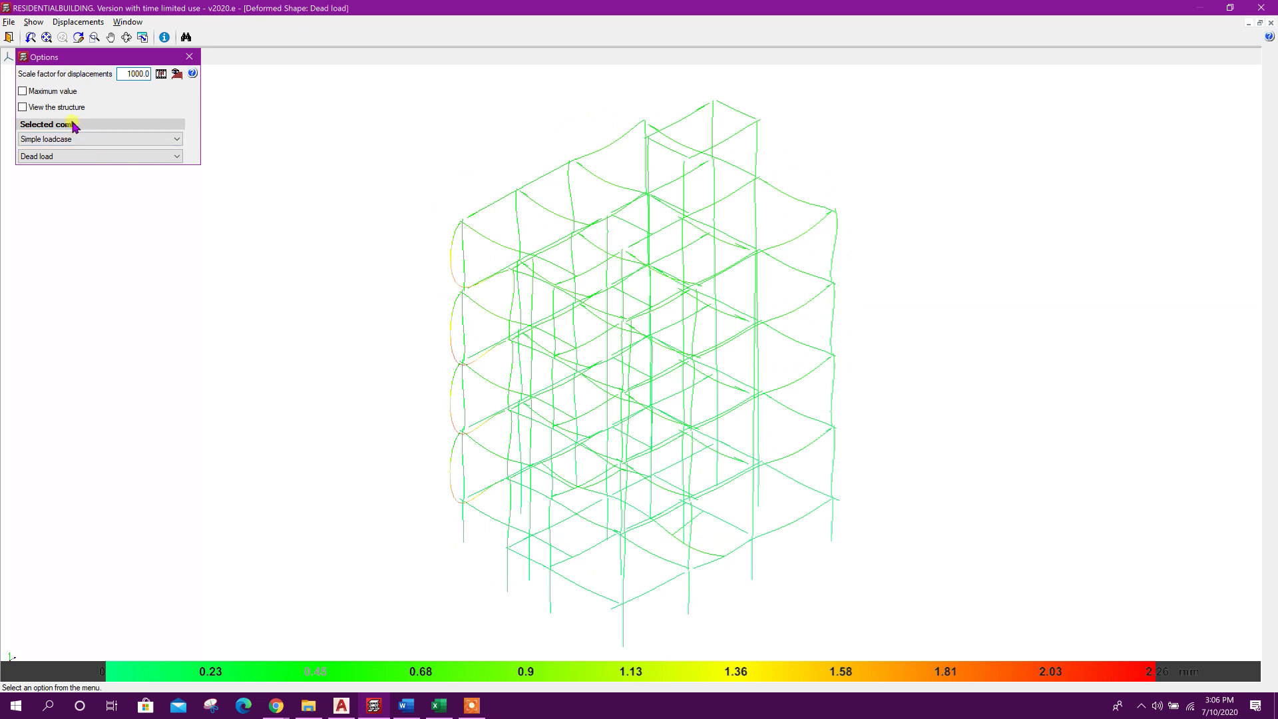
Set the deformed shape's scale factor to 100 and display the slab meshes together with the structure
click(146, 74)
drag(146, 74, 111, 76)
key(Tab)
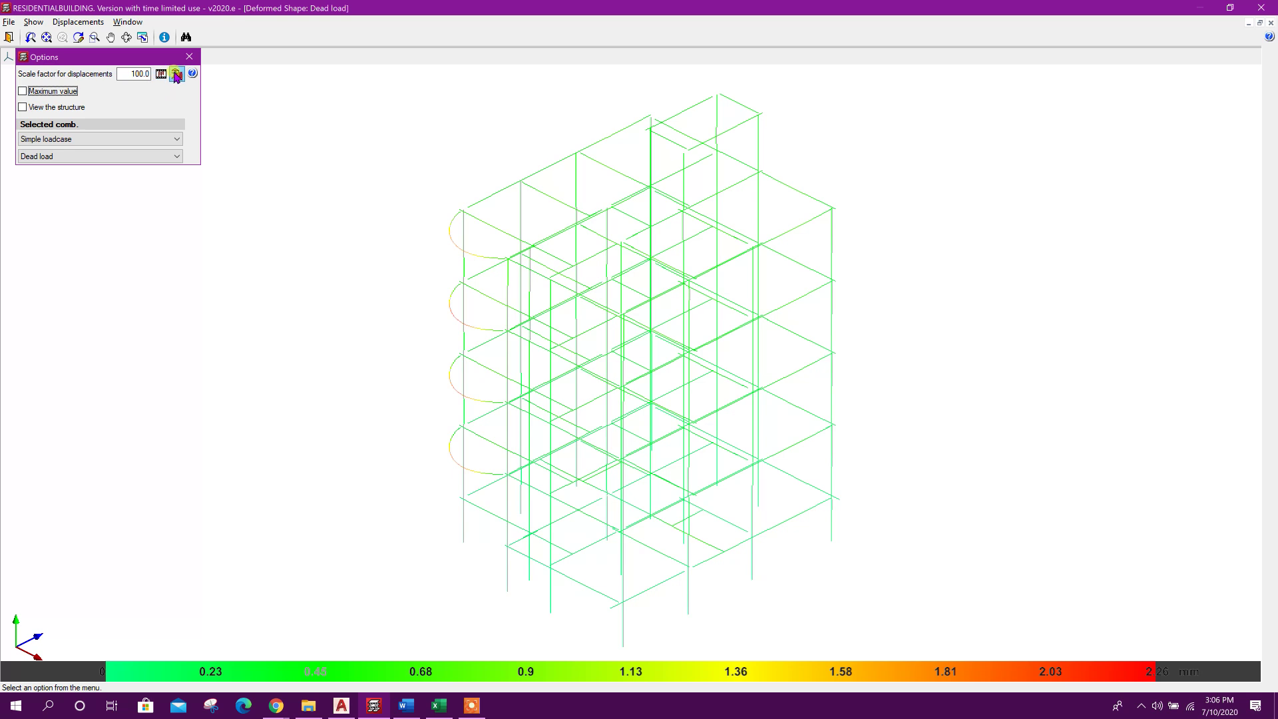
click(176, 73)
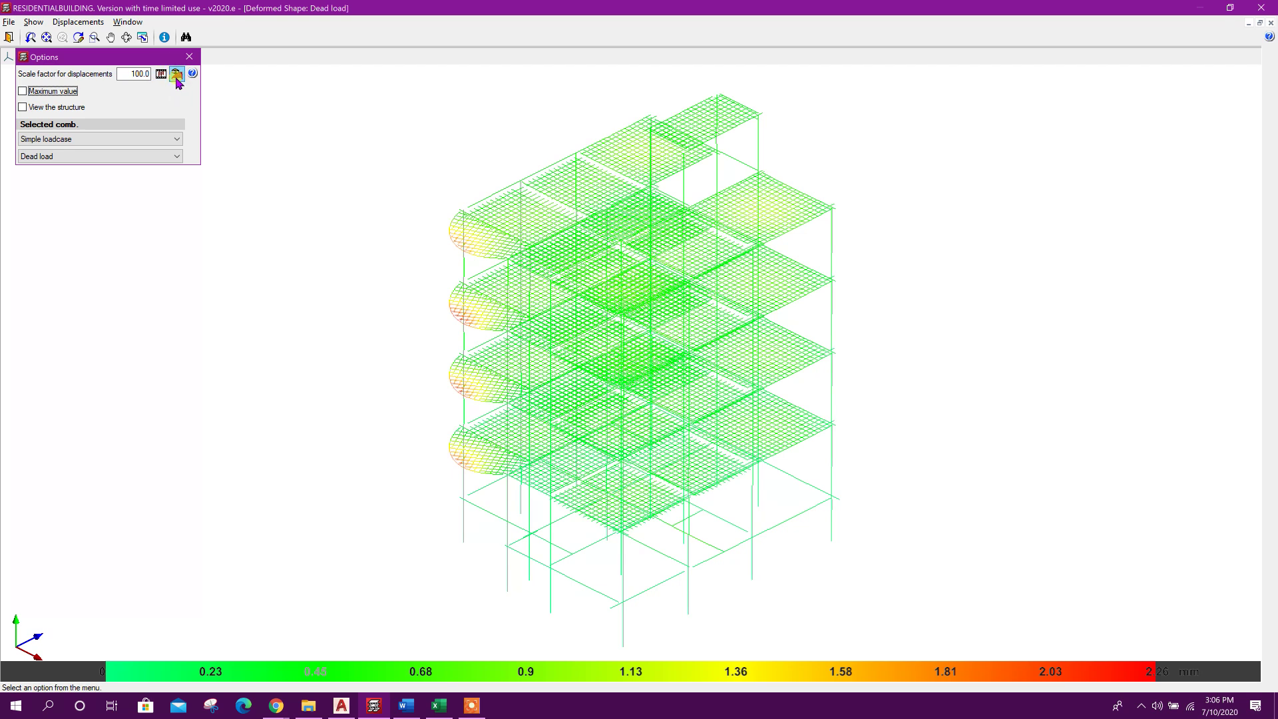
click(41, 109)
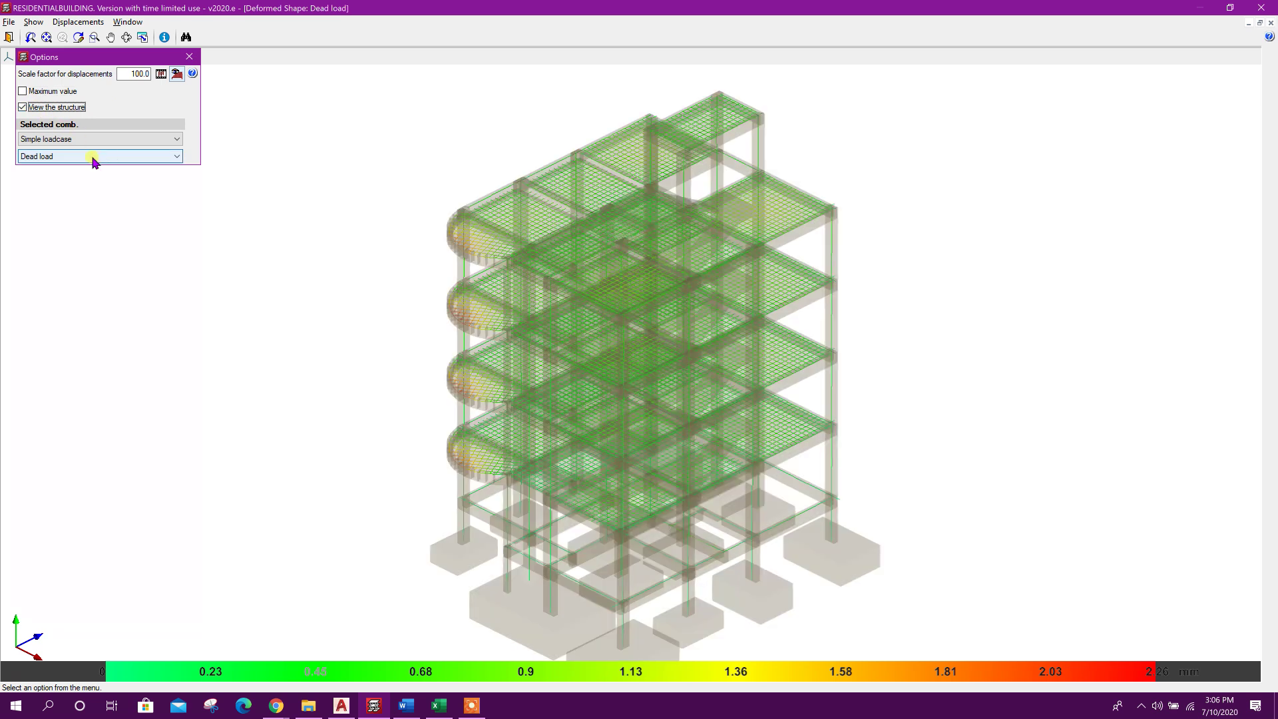
View the deformed shape for the Self weight loadcase and for the SW+DL displacements combination
click(88, 139)
click(90, 139)
click(82, 156)
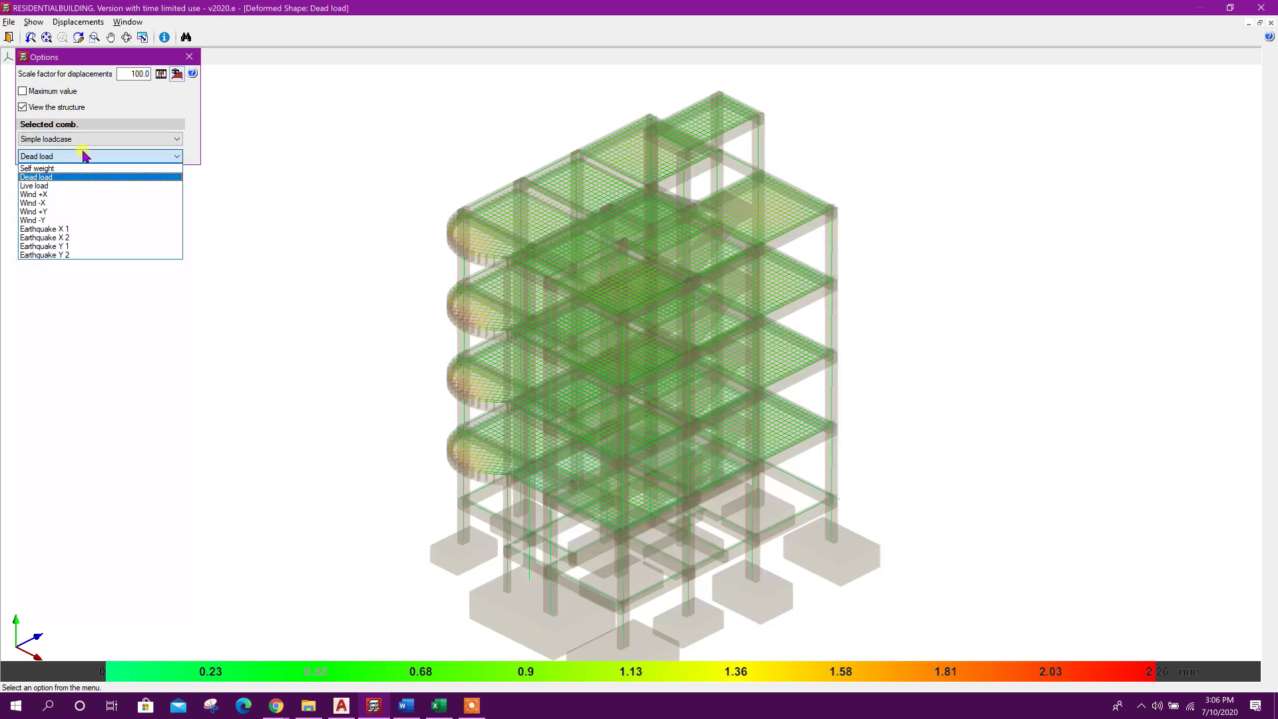
click(80, 168)
click(79, 139)
click(73, 160)
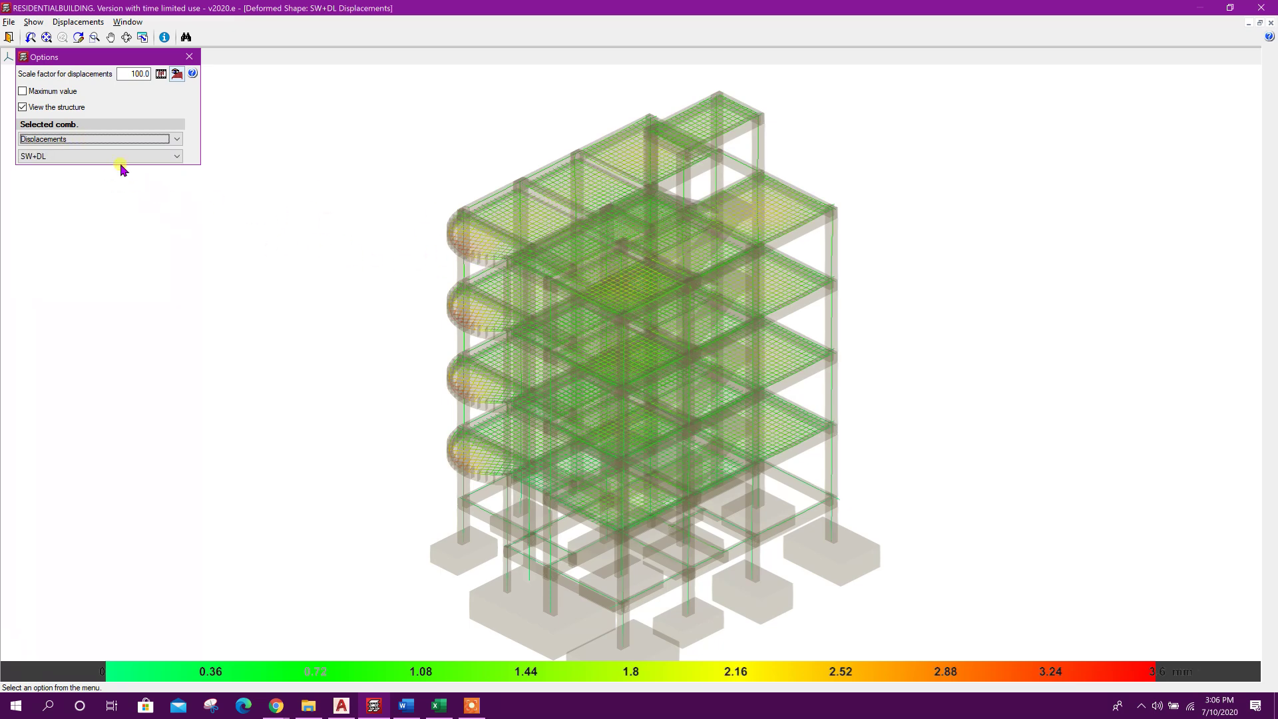
Animate the deformed shape for the SW+DL displacements combination, and close the animation and the deformed shape view
click(162, 74)
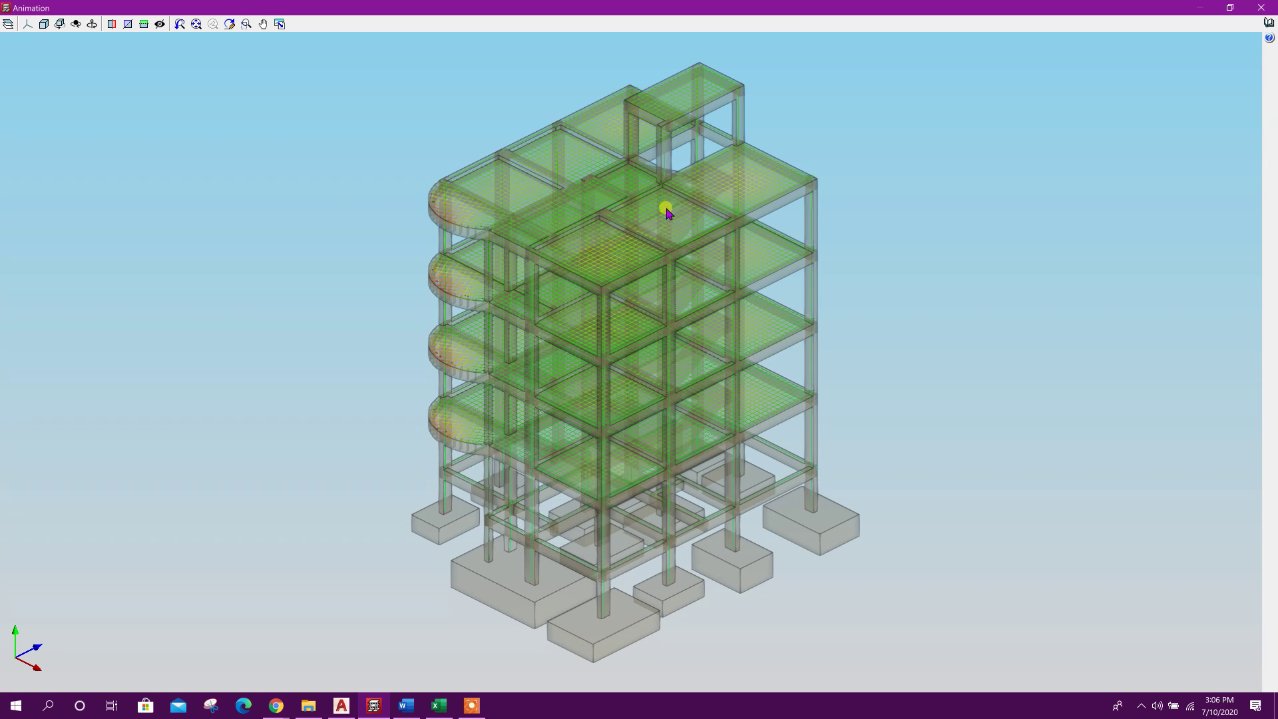
click(1250, 15)
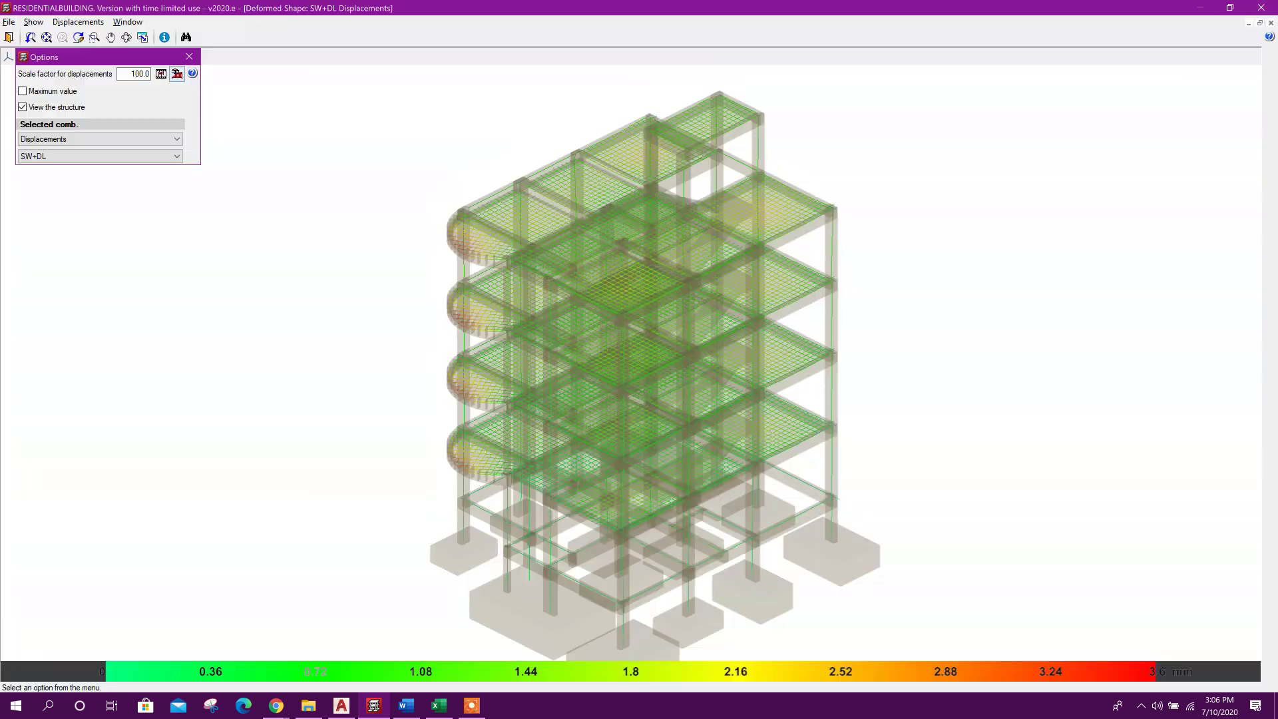
click(190, 58)
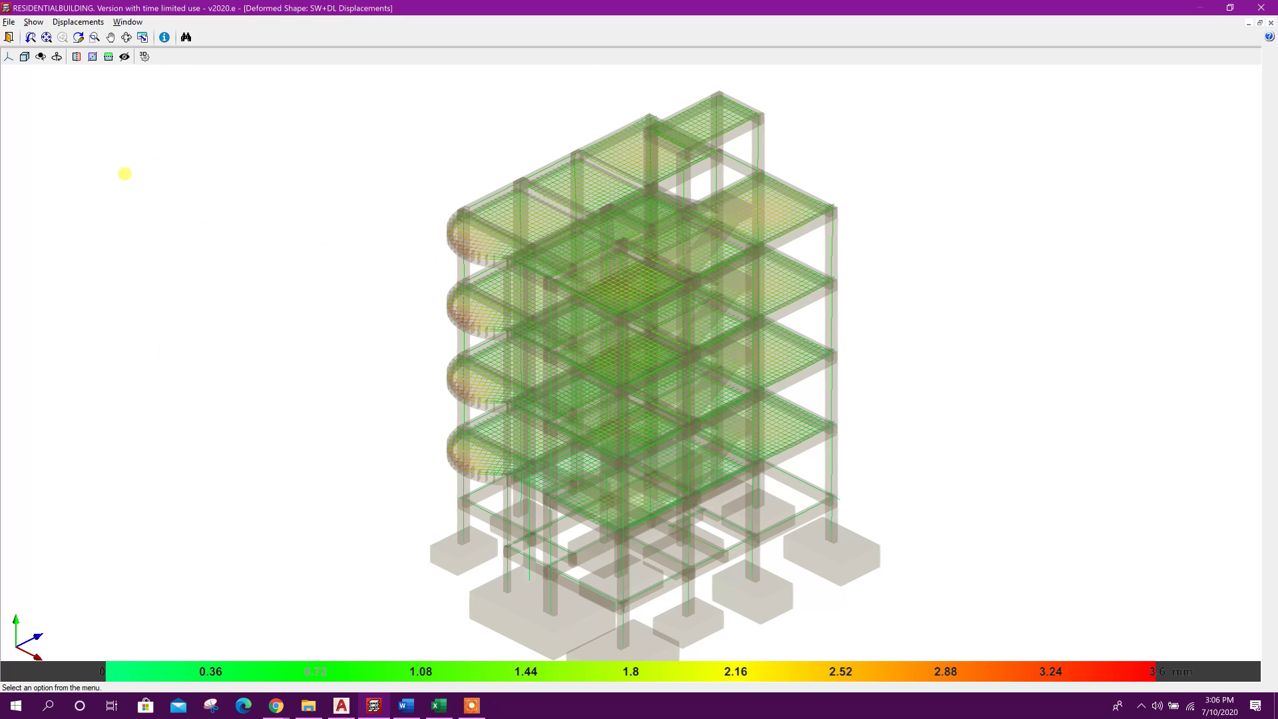
click(9, 37)
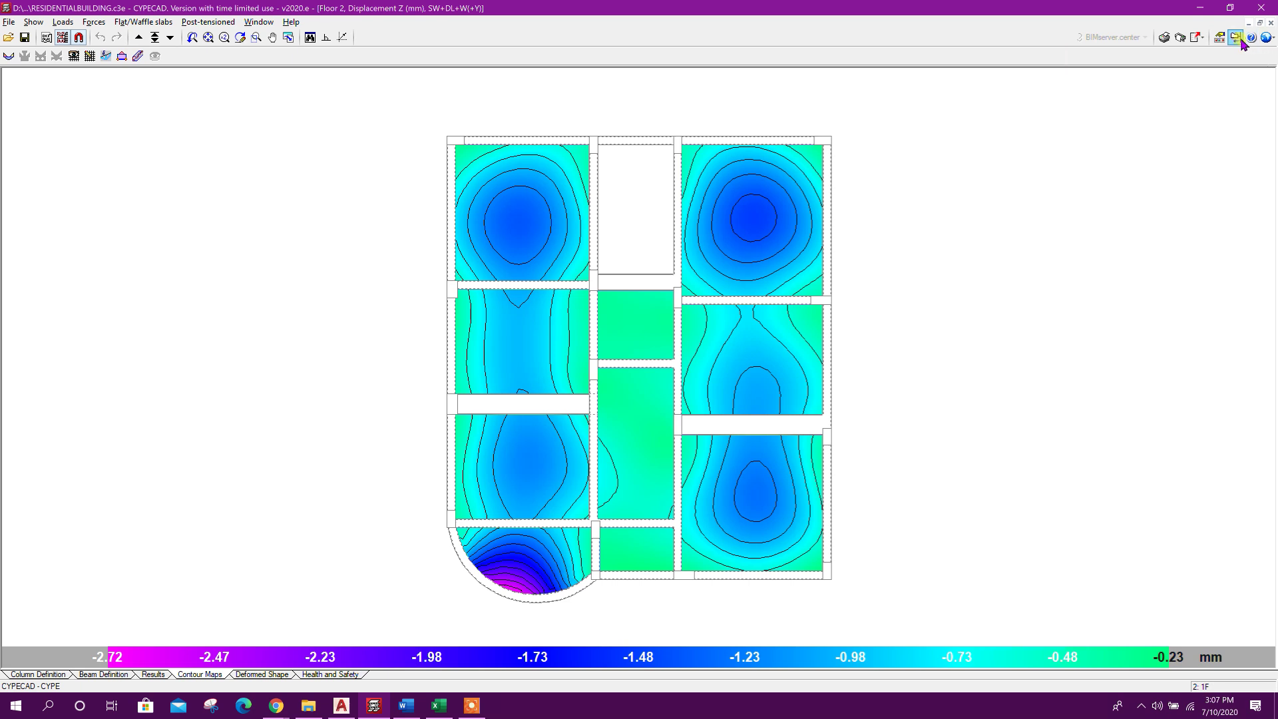
Look through the chapters of the job data report and generate it with the existing chapter selection
click(1165, 38)
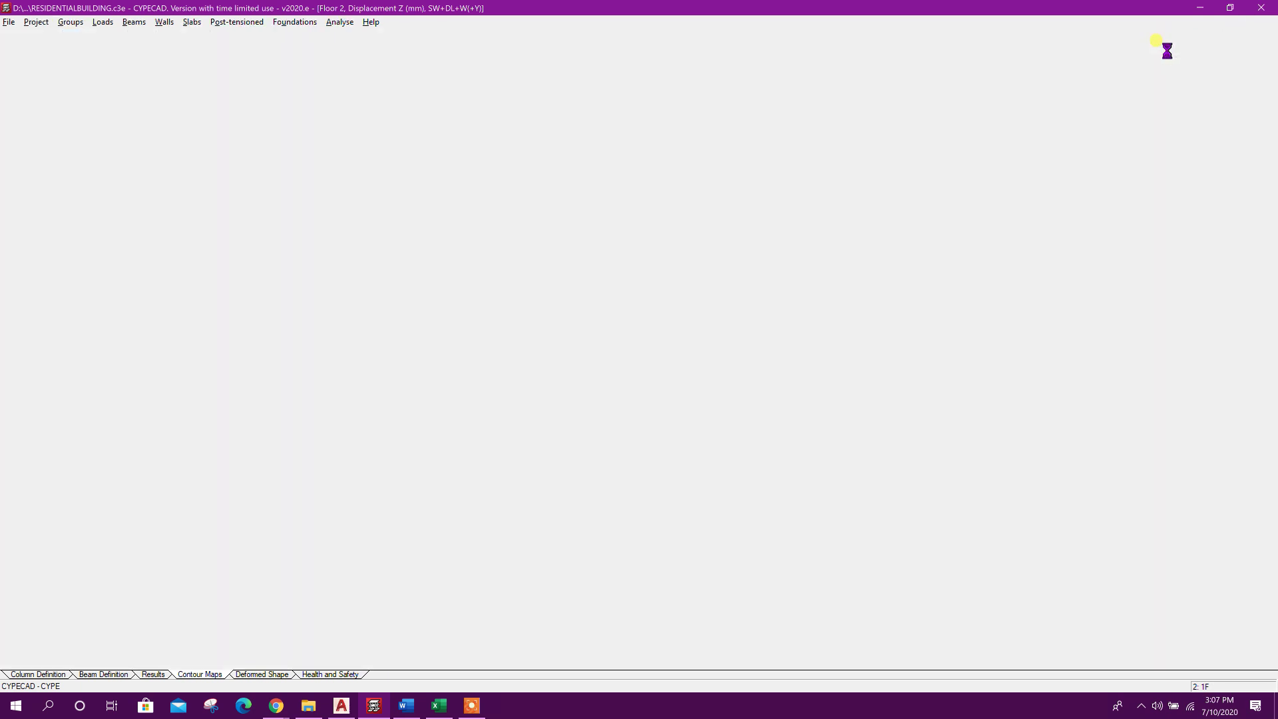
click(647, 209)
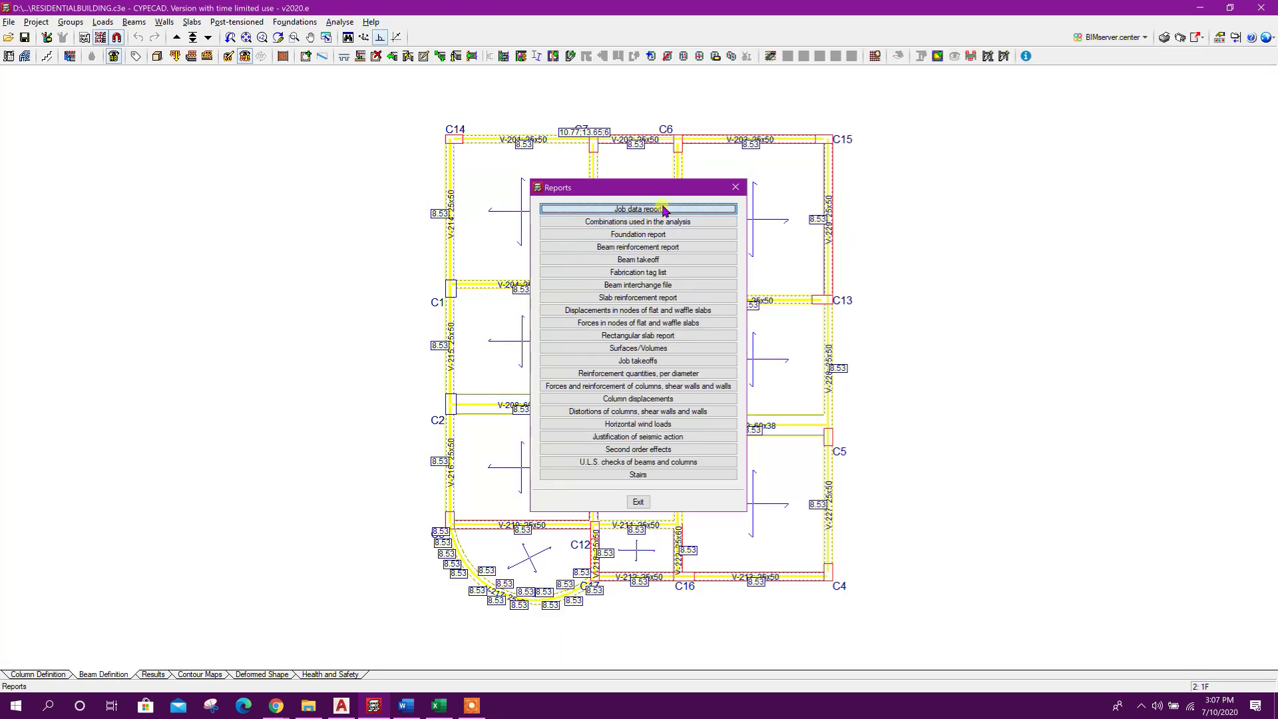
scroll(602, 306, down, 2)
scroll(602, 307, up, 2)
drag(659, 217, 732, 192)
scroll(604, 311, down, 5)
scroll(605, 313, down, 2)
scroll(621, 368, up, 7)
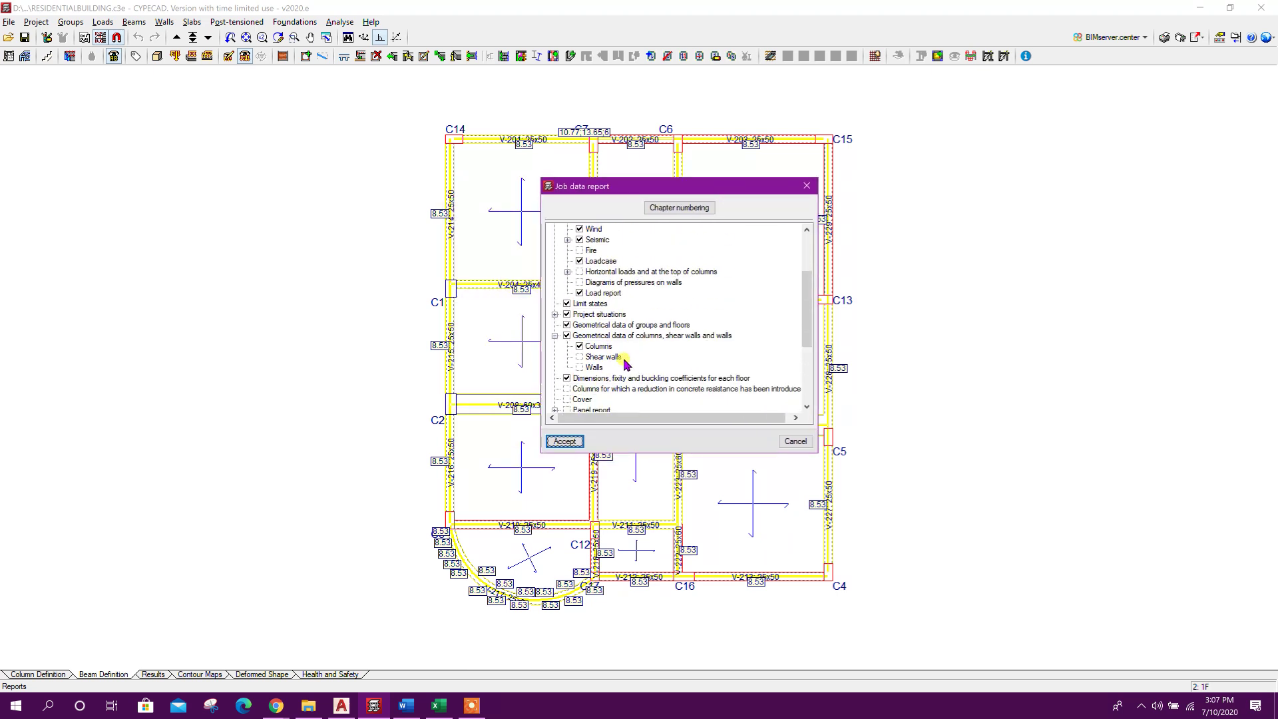
drag(710, 187, 698, 191)
click(545, 446)
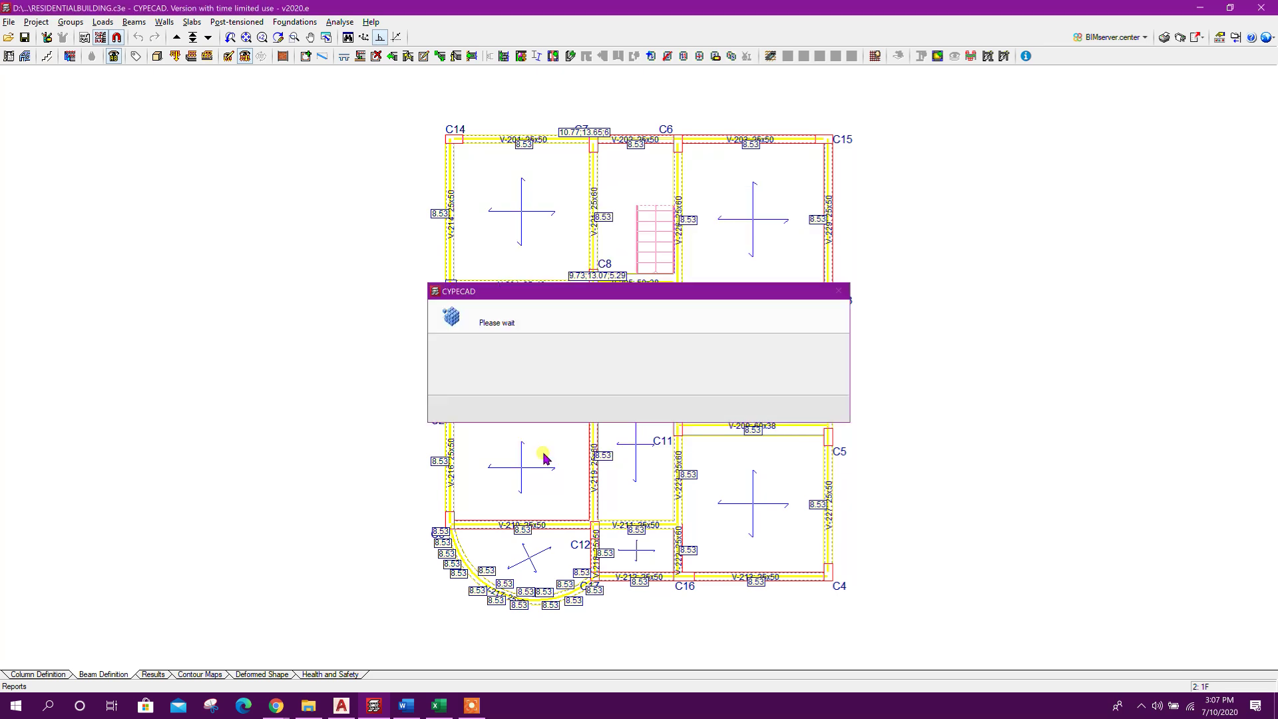
Read through the job data report at full size, check its print options without printing, and close the report and the reports list
scroll(589, 322, down, 3)
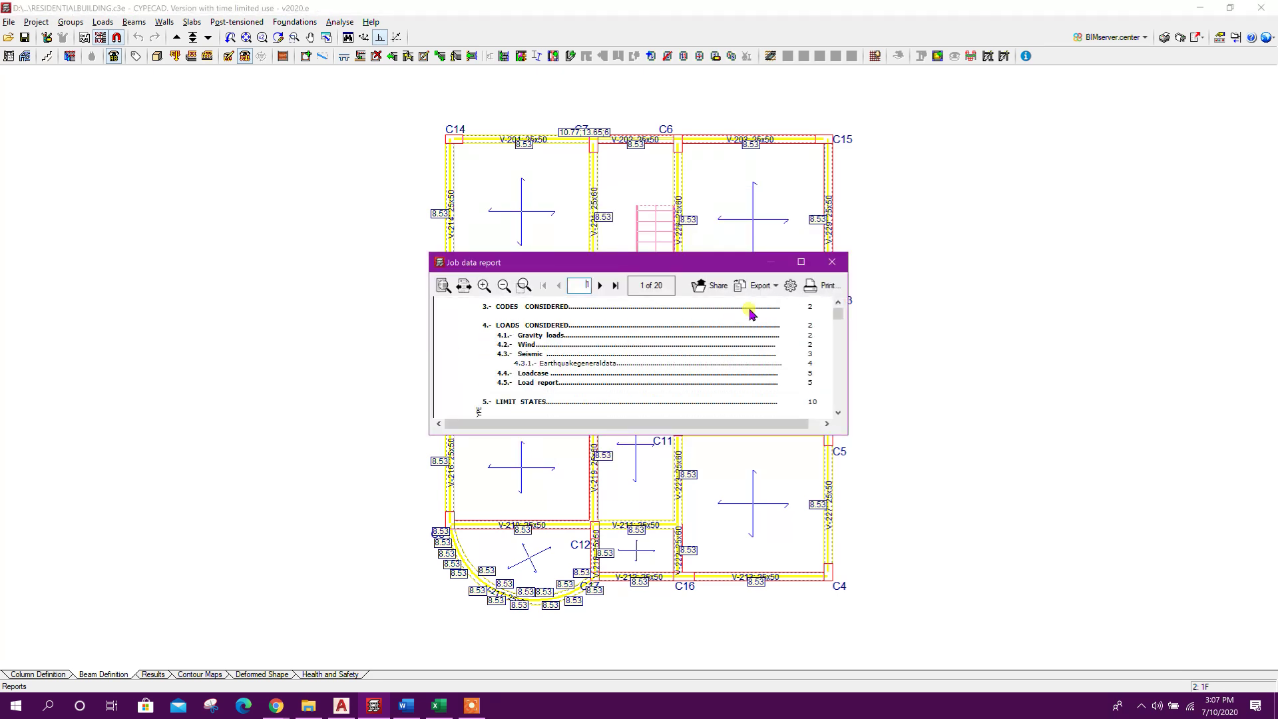
click(801, 261)
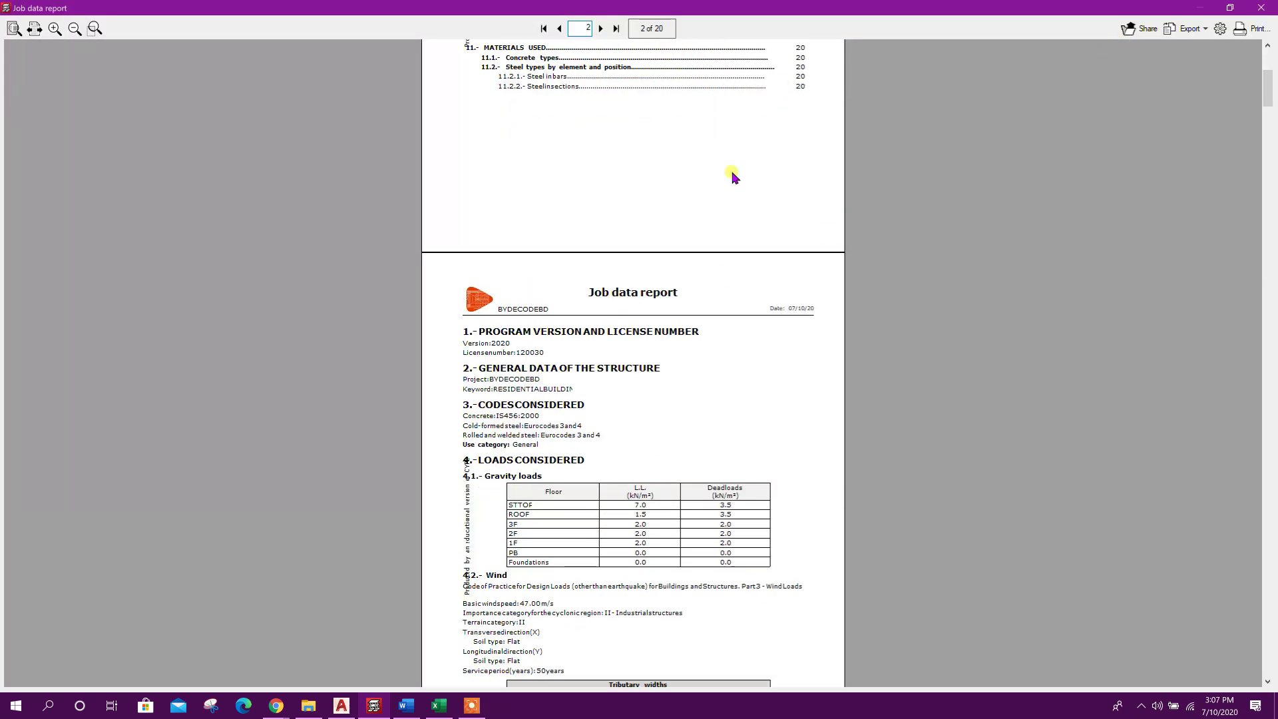
scroll(725, 178, down, 13)
drag(1268, 109, 1246, 56)
click(1245, 32)
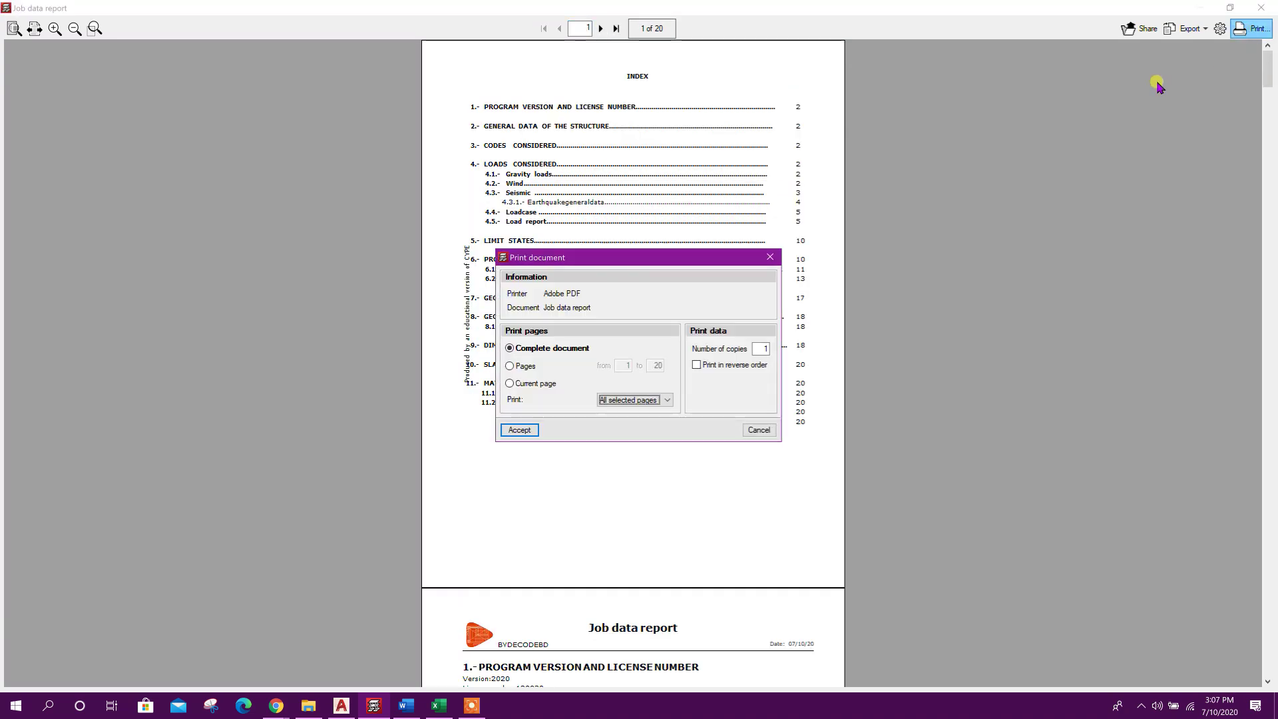
click(768, 258)
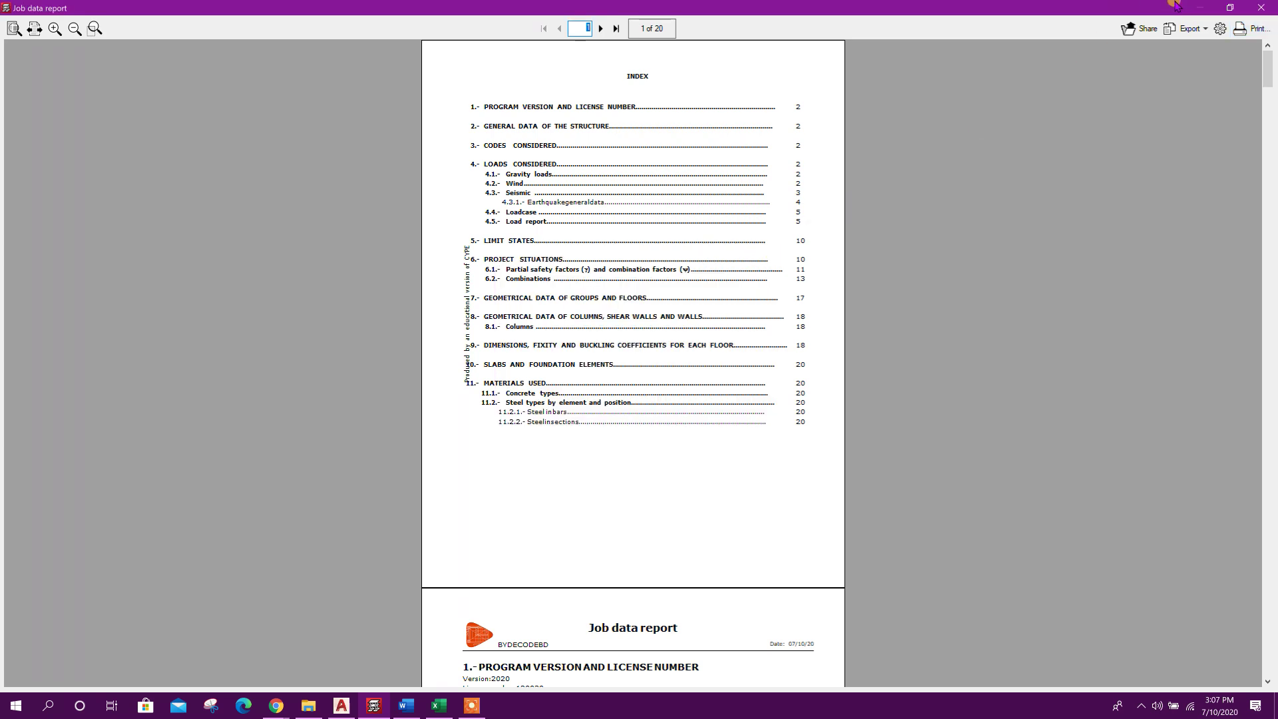
click(1260, 8)
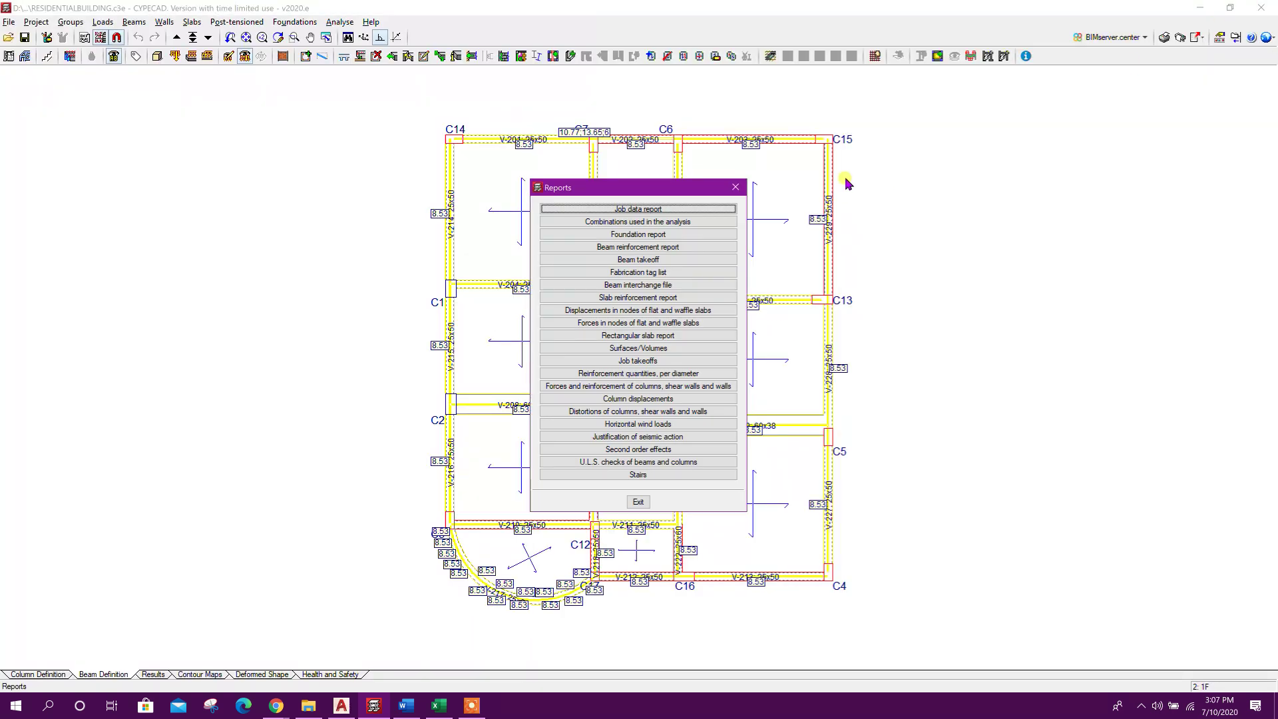
click(733, 188)
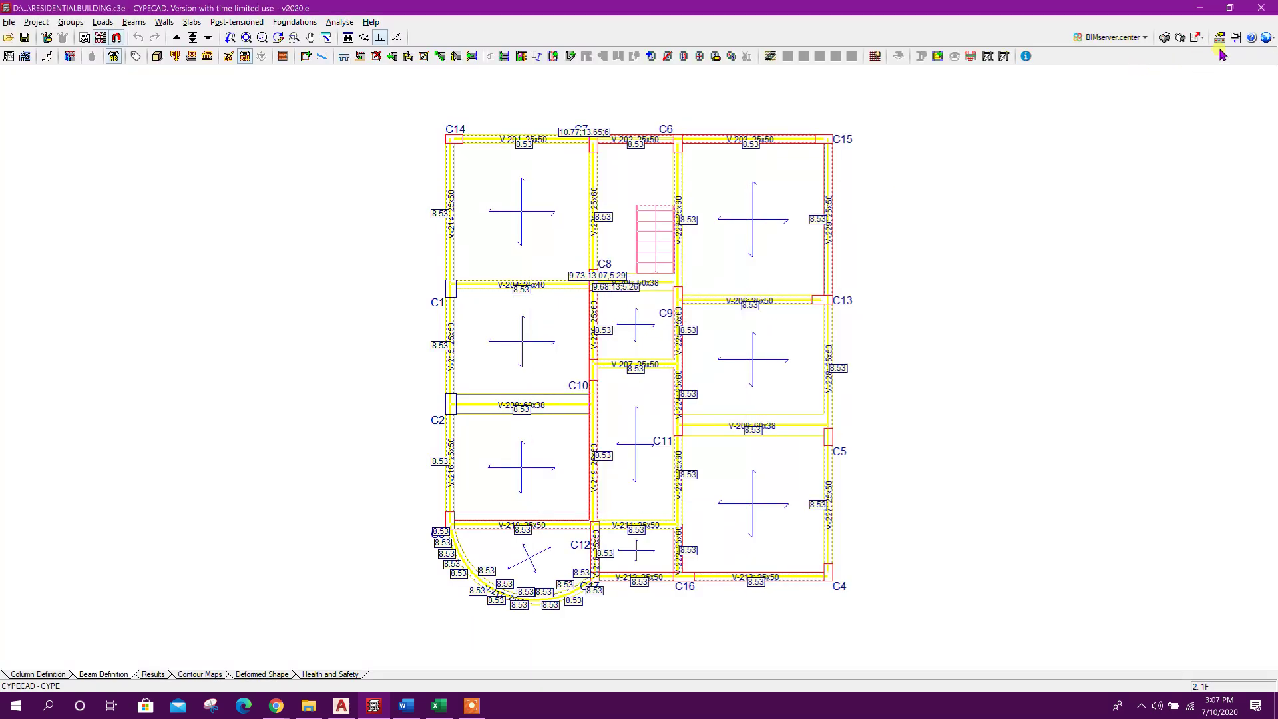
Start the drawing selection and add a Floor plans drawing with the default settings
click(1179, 38)
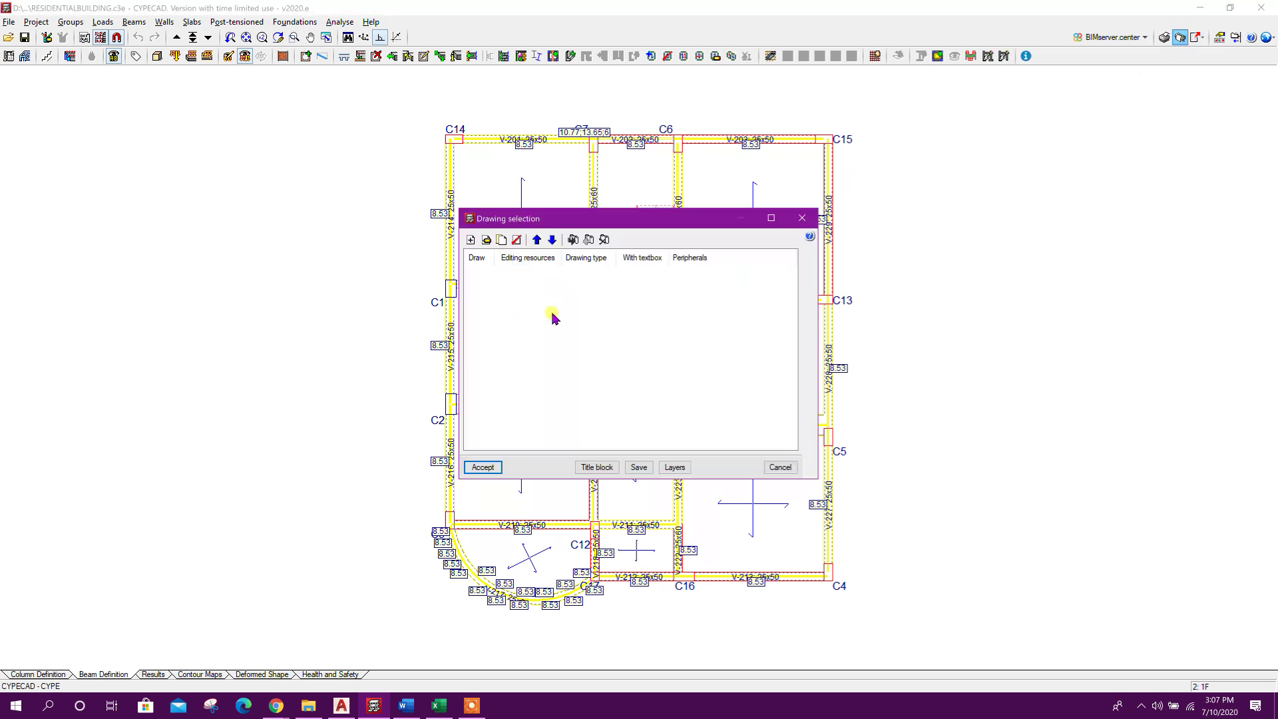
click(470, 240)
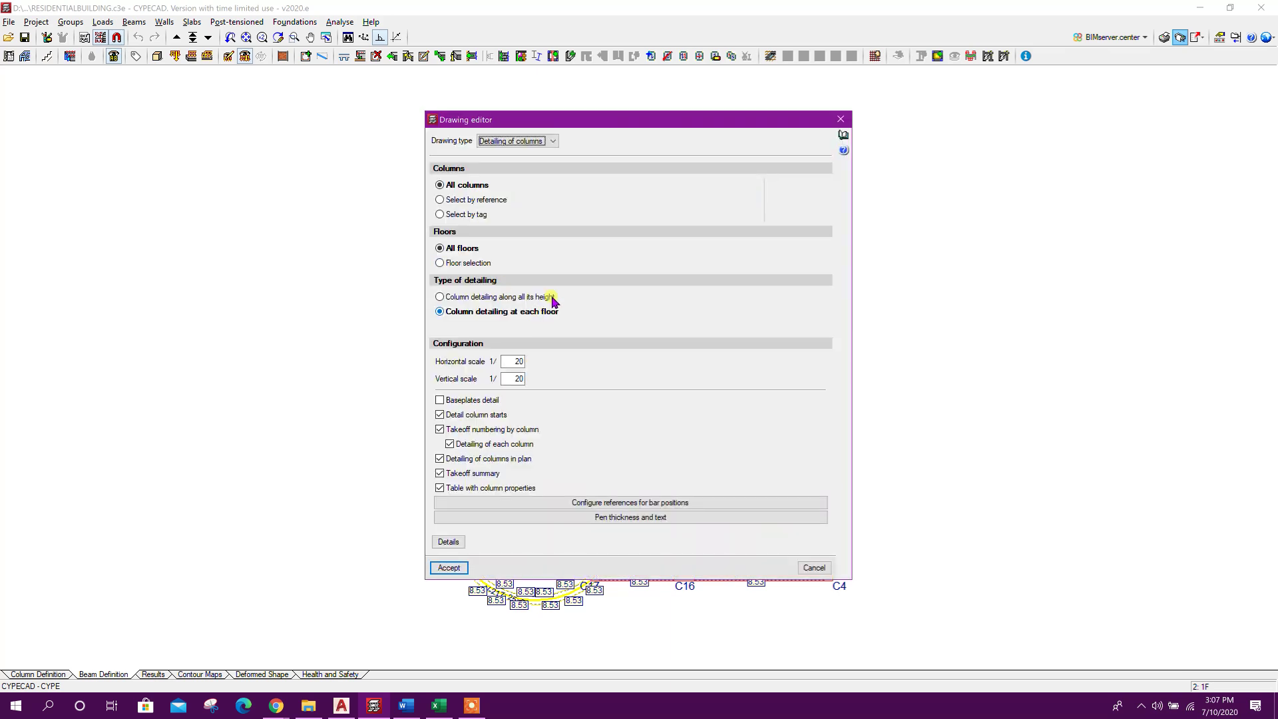
click(551, 141)
click(504, 163)
click(456, 567)
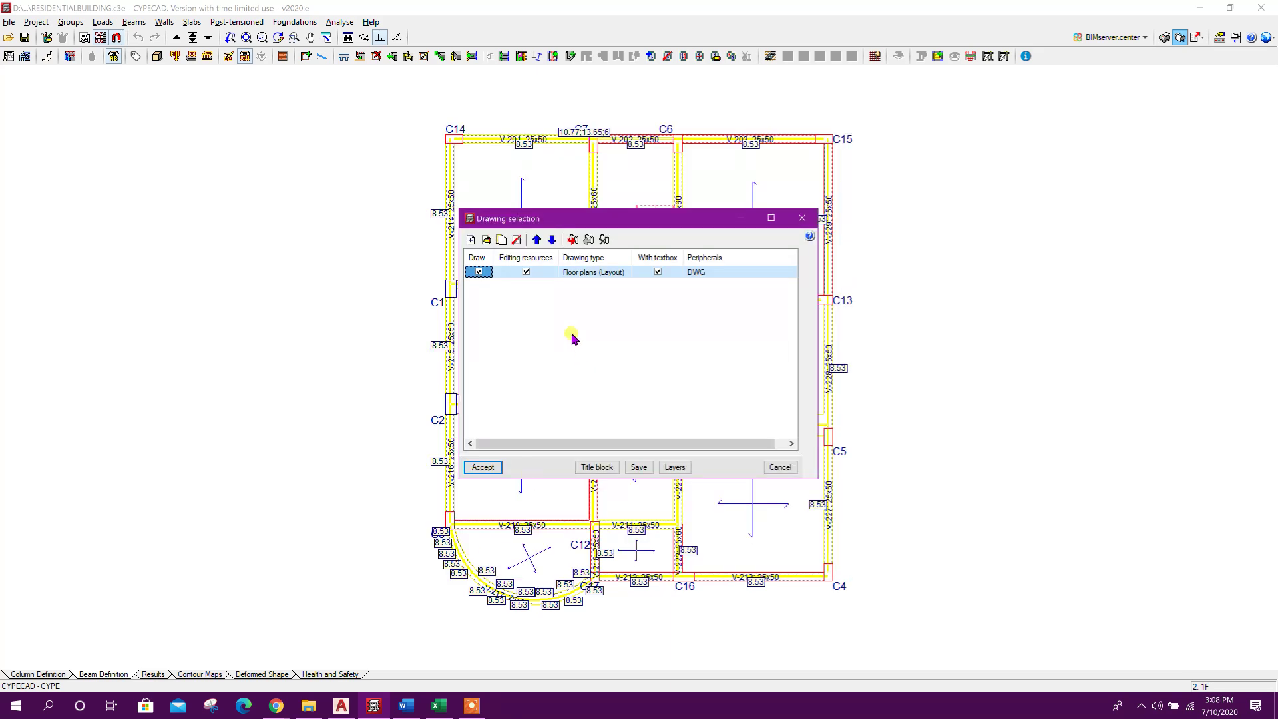
Add a Detailing of columns drawing for all columns and all floors, with column detailing at each floor
click(471, 241)
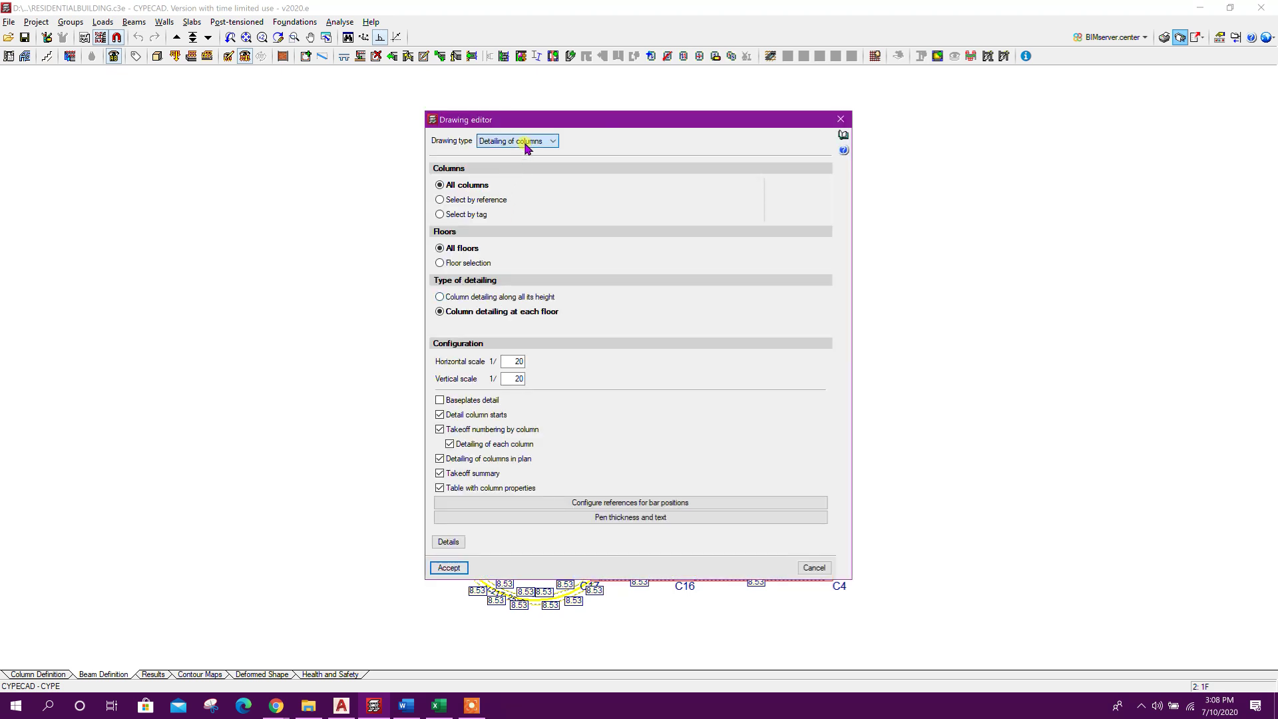
click(550, 142)
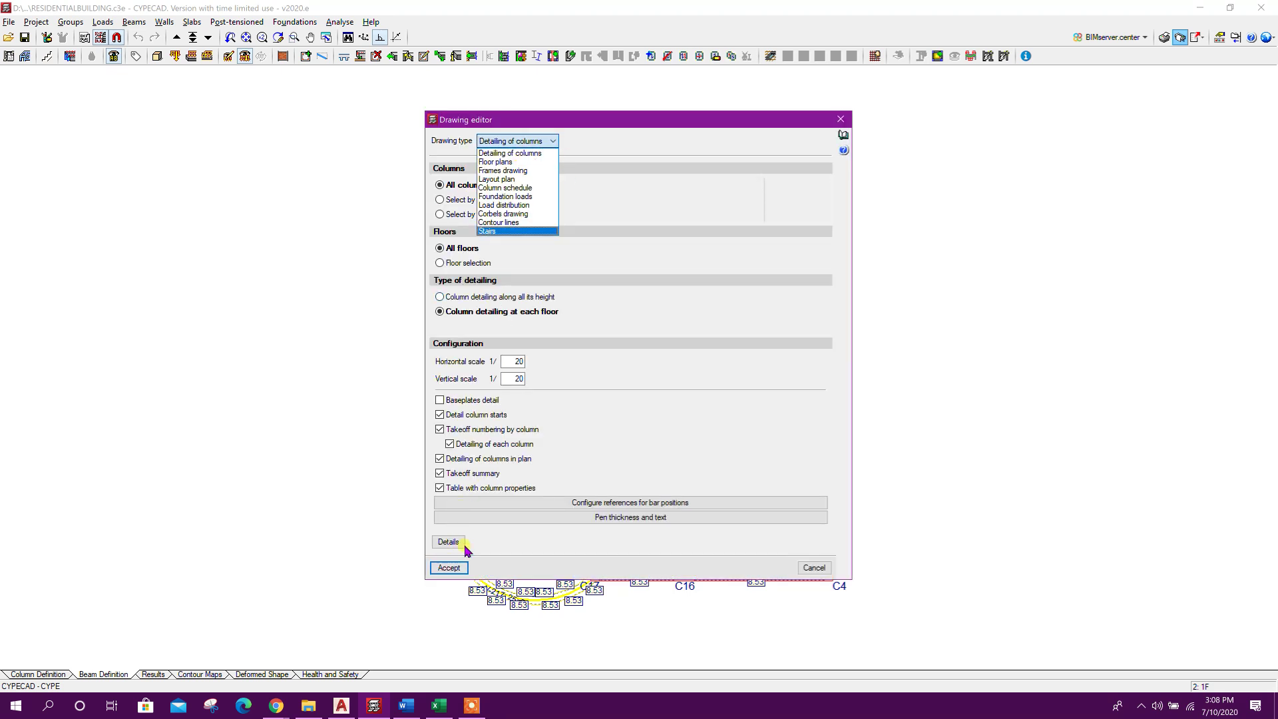
click(624, 239)
click(449, 567)
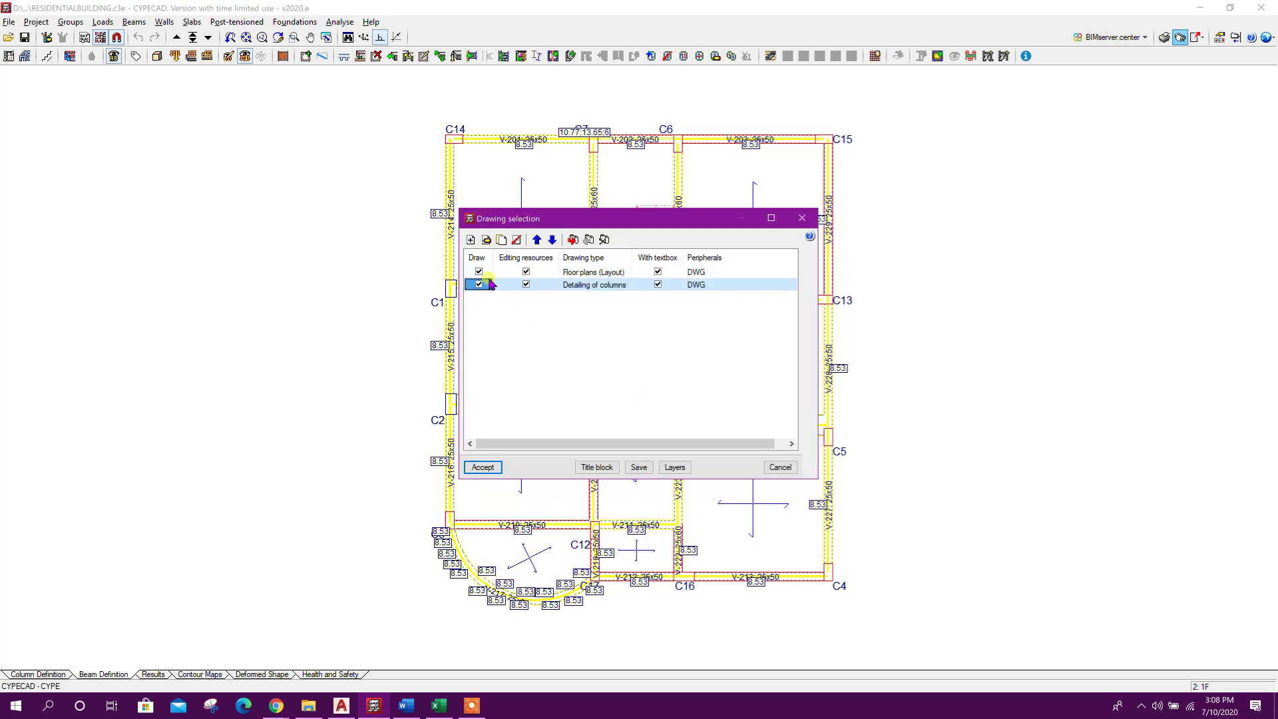
Add a Frames drawing to the drawing selection with the default settings
click(471, 240)
click(531, 140)
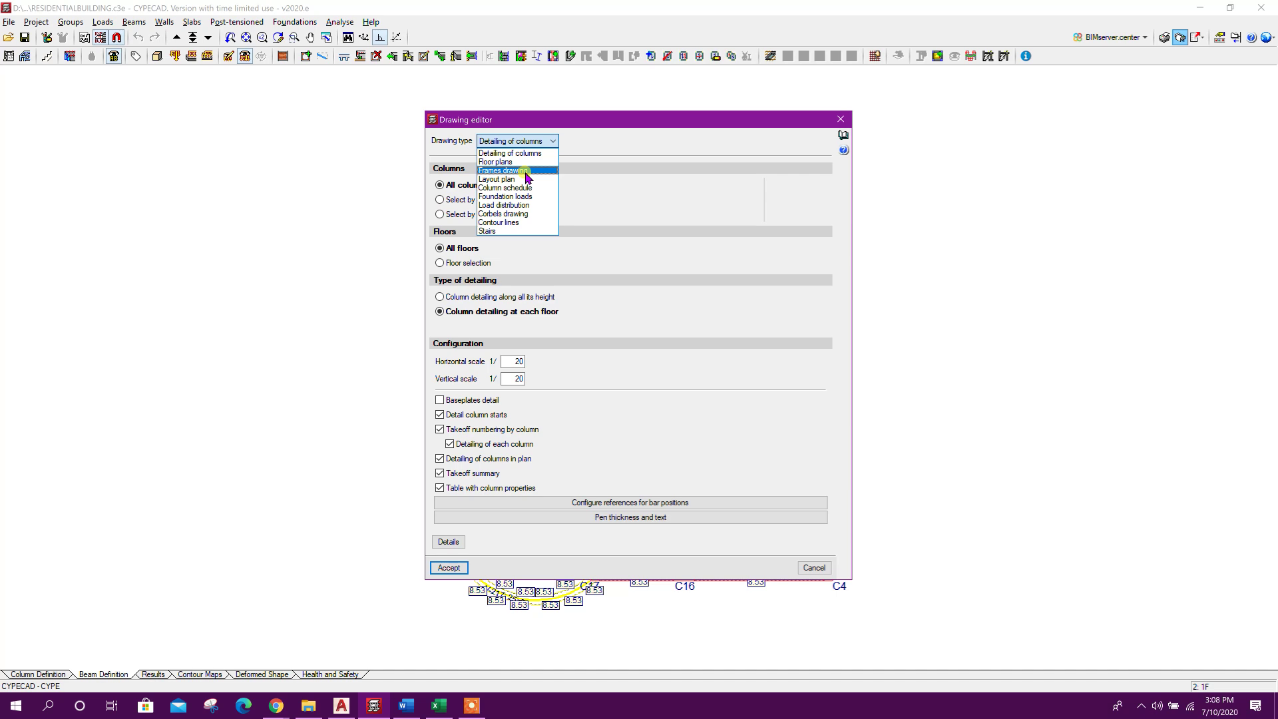
click(526, 170)
click(449, 567)
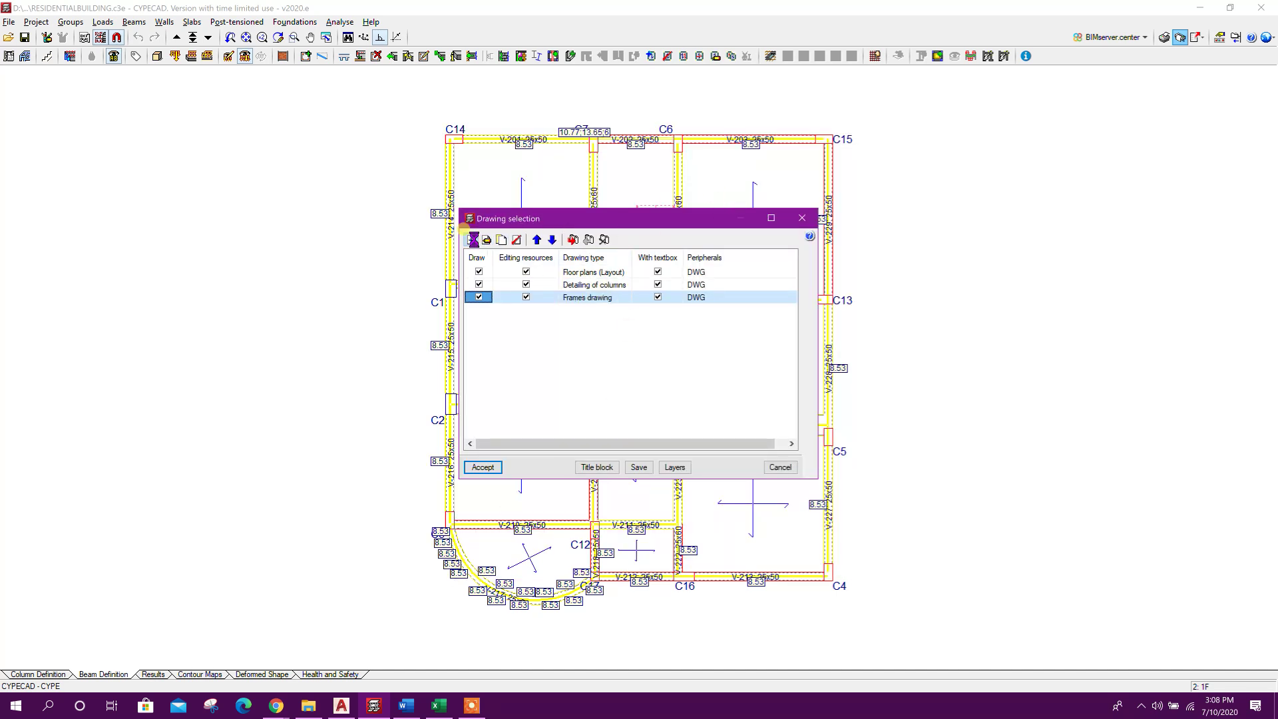
Add a Column schedule drawing to the drawing selection with the default settings
click(473, 239)
click(526, 142)
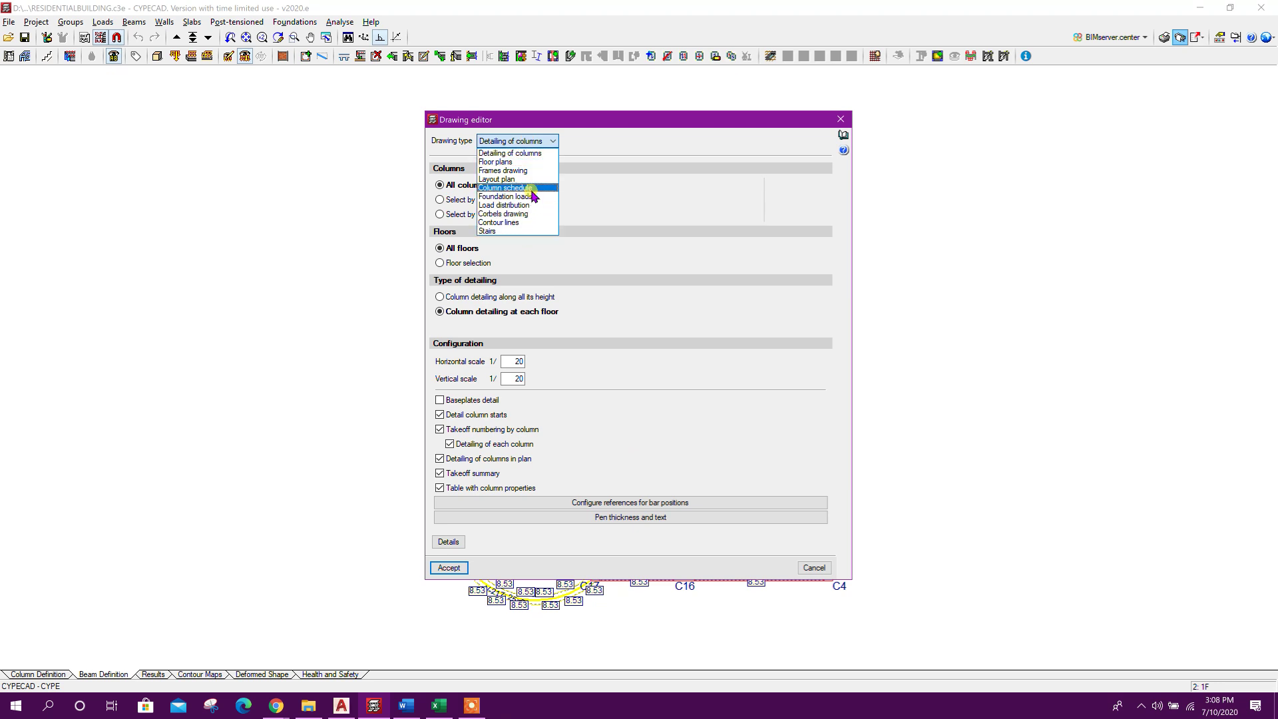
click(526, 188)
click(449, 566)
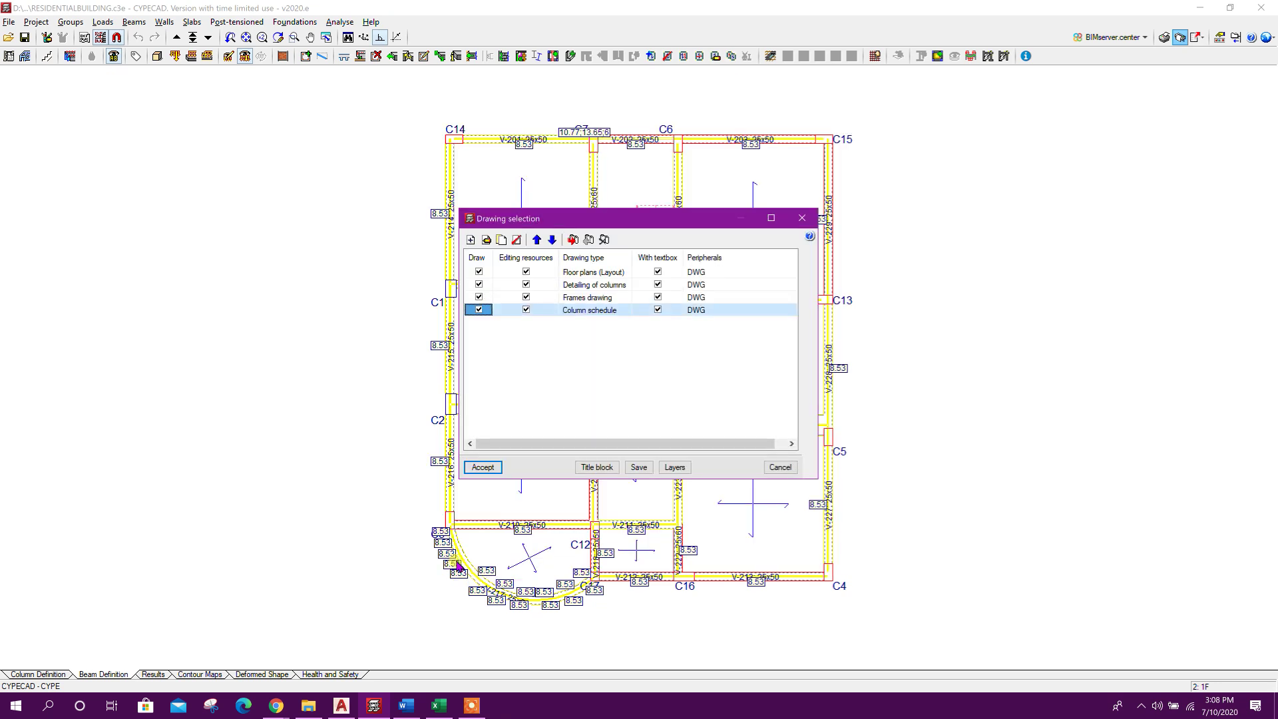
Generate the selected drawings and show the detail of all the drawings in the full-screen drawing composition
click(486, 467)
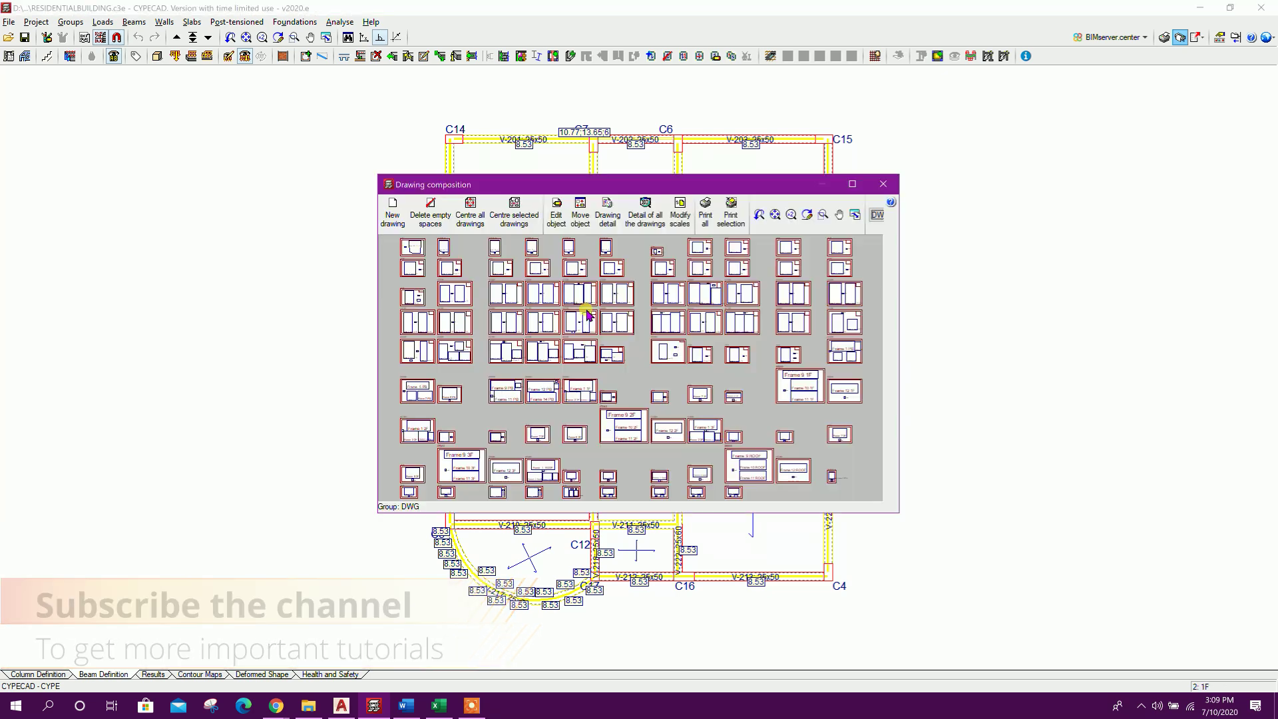
click(852, 183)
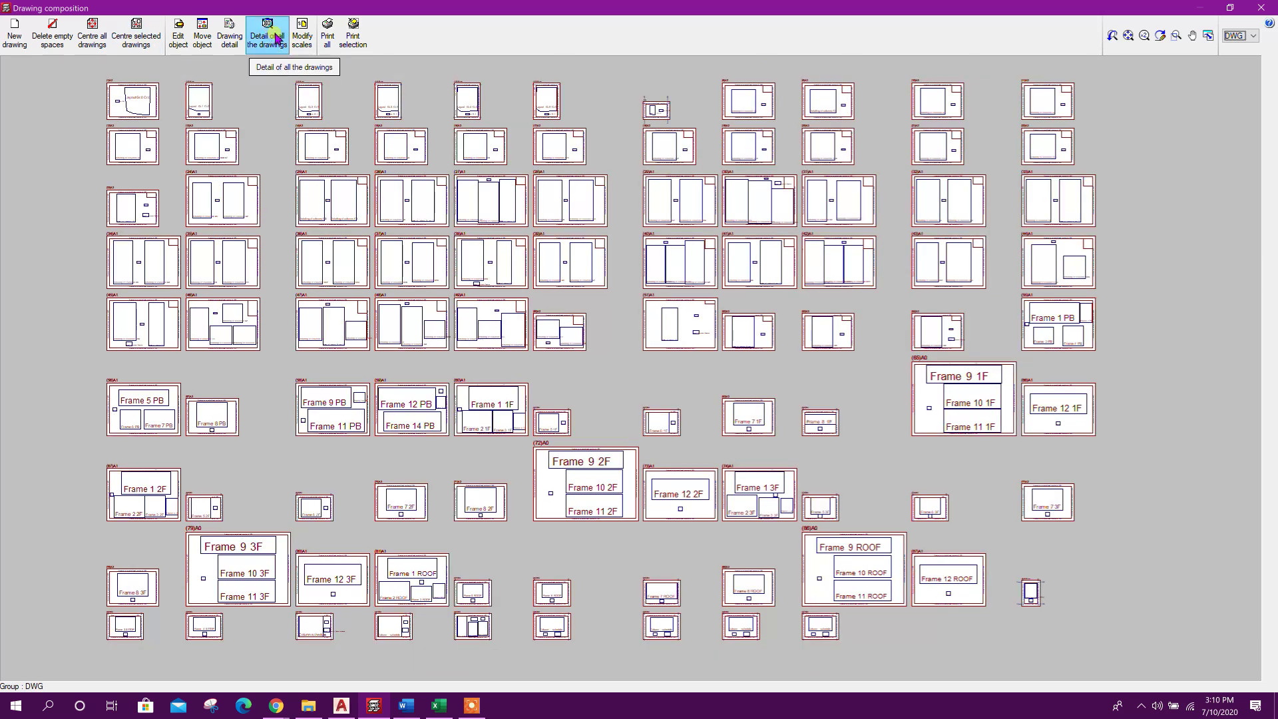
click(277, 45)
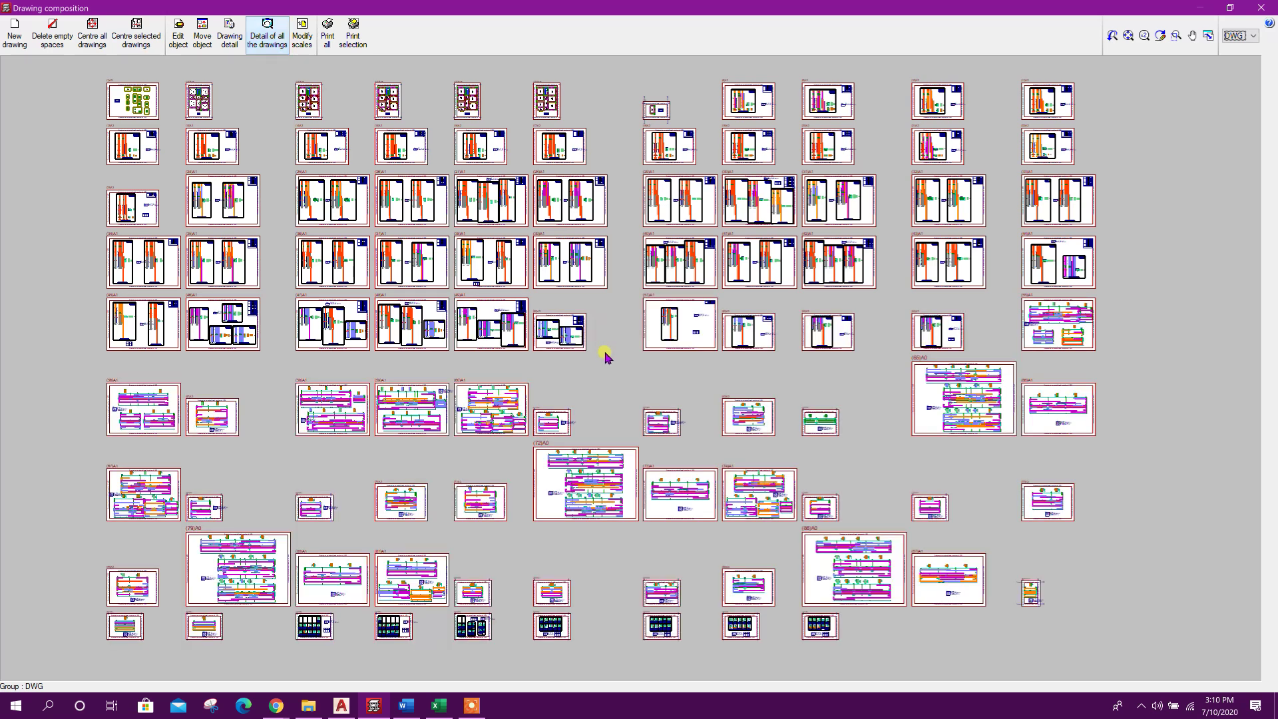
Export all the drawings into one DWG file named FILE in the Desktop directory
click(327, 37)
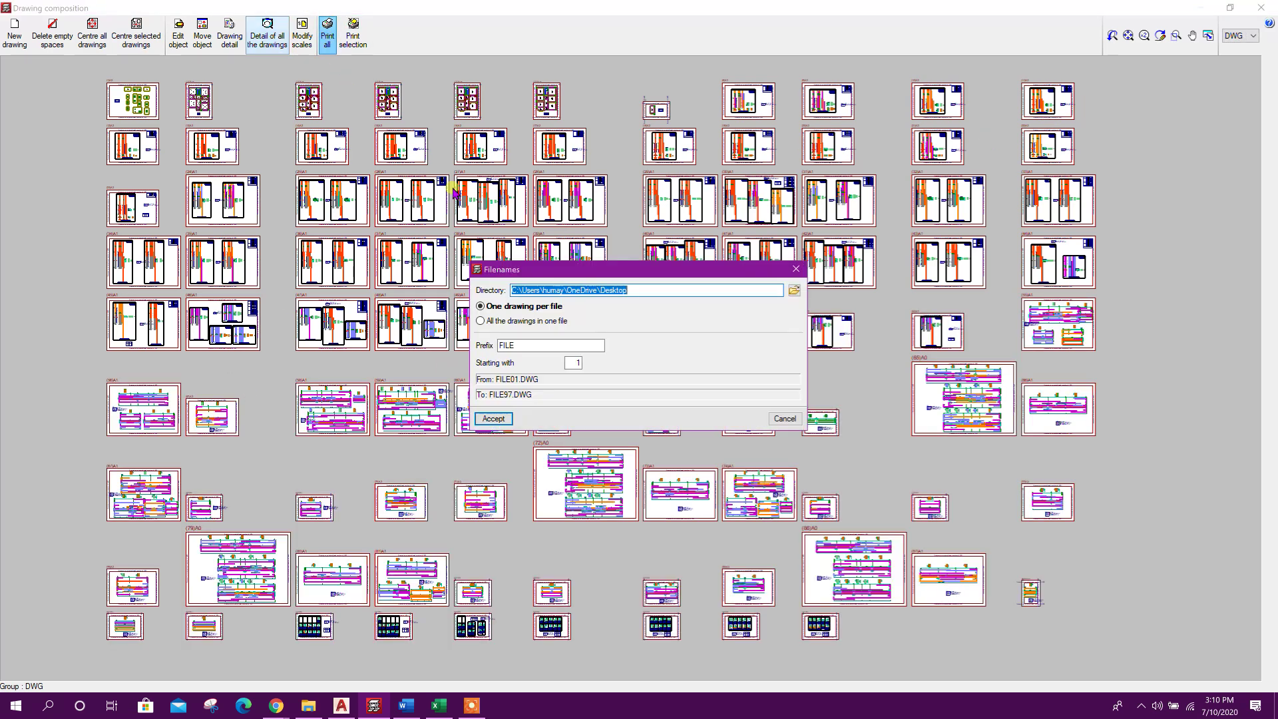
click(499, 321)
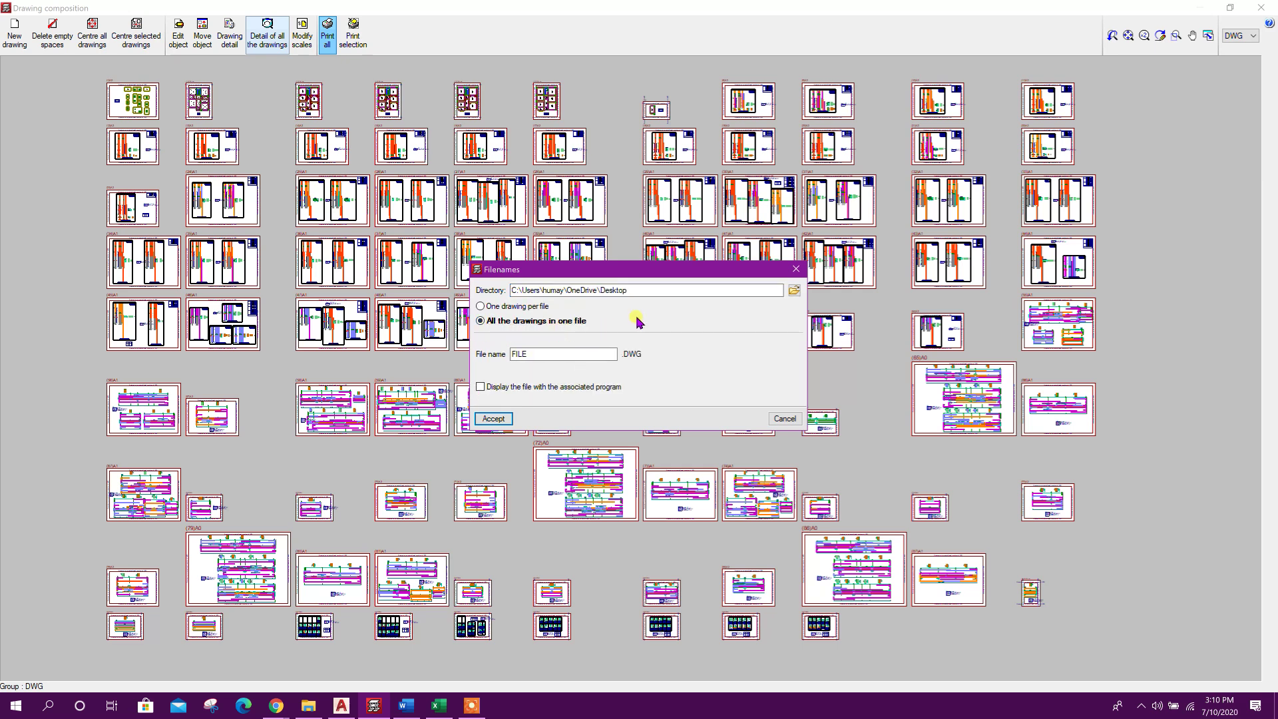
click(794, 291)
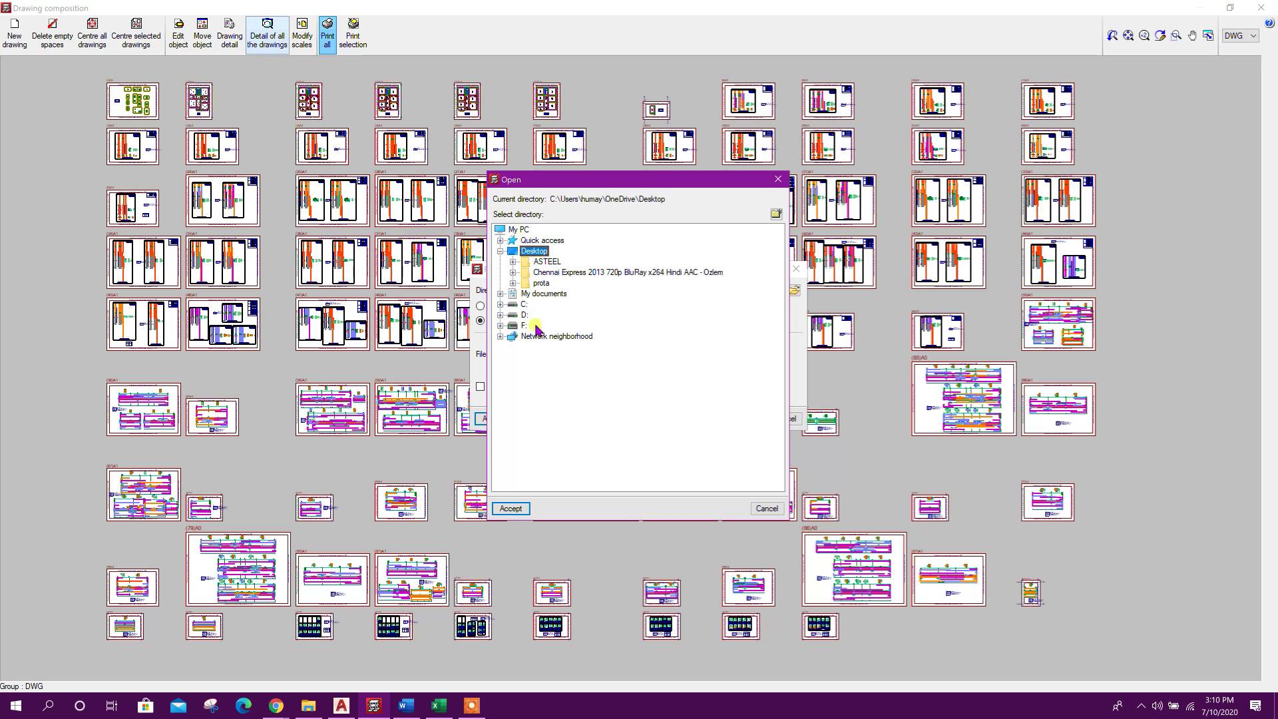
click(510, 508)
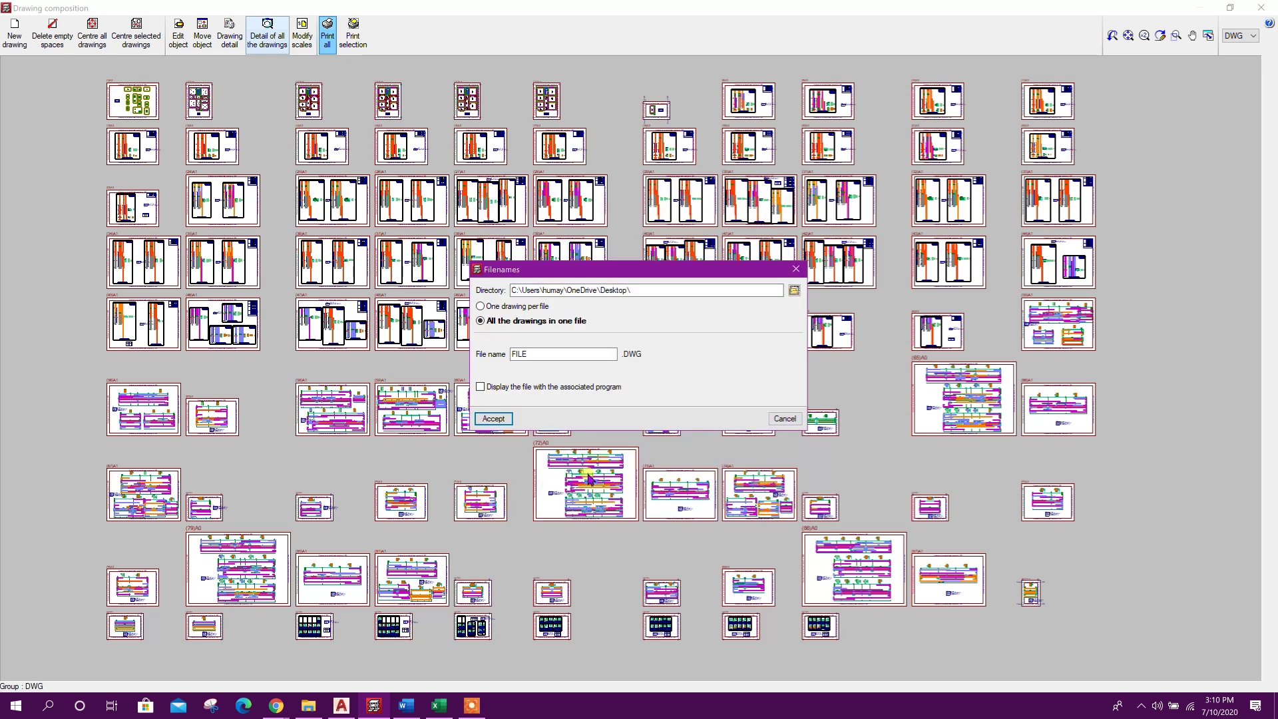
click(494, 418)
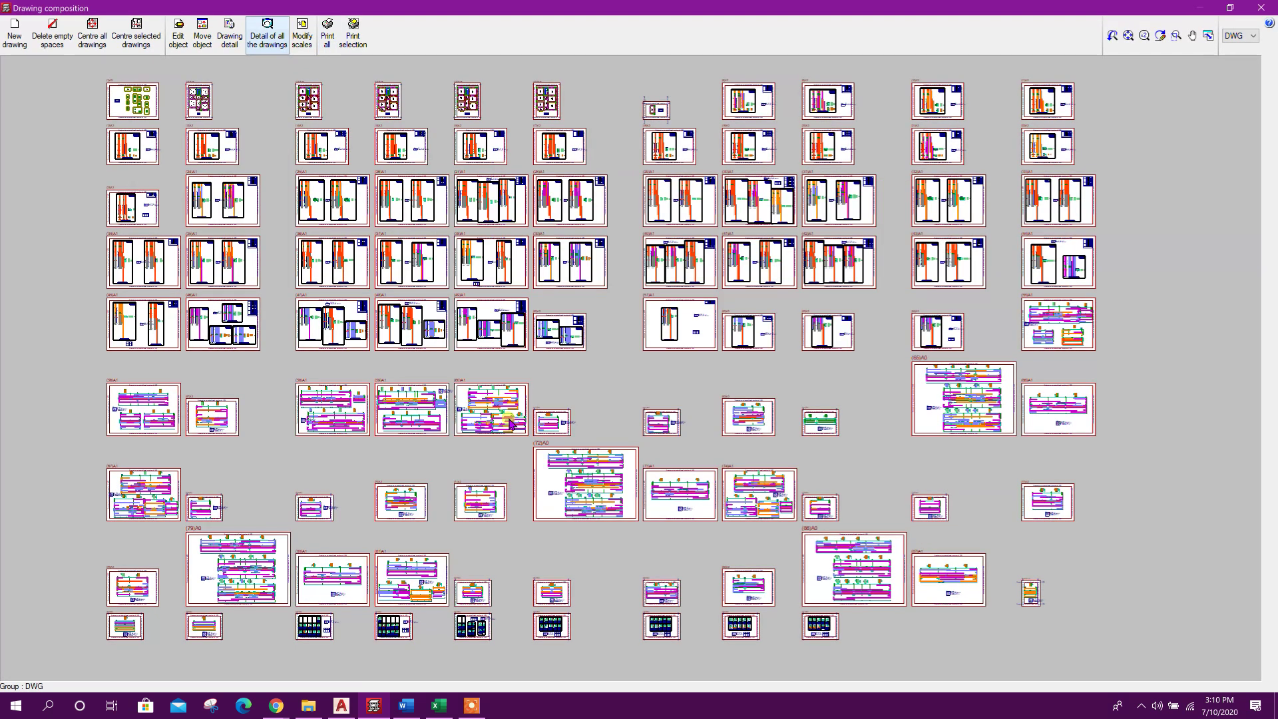
Close the drawing composition and drawing selection, and inspect the column detailing sheets of FILE.DWG in AutoCAD
click(1207, 9)
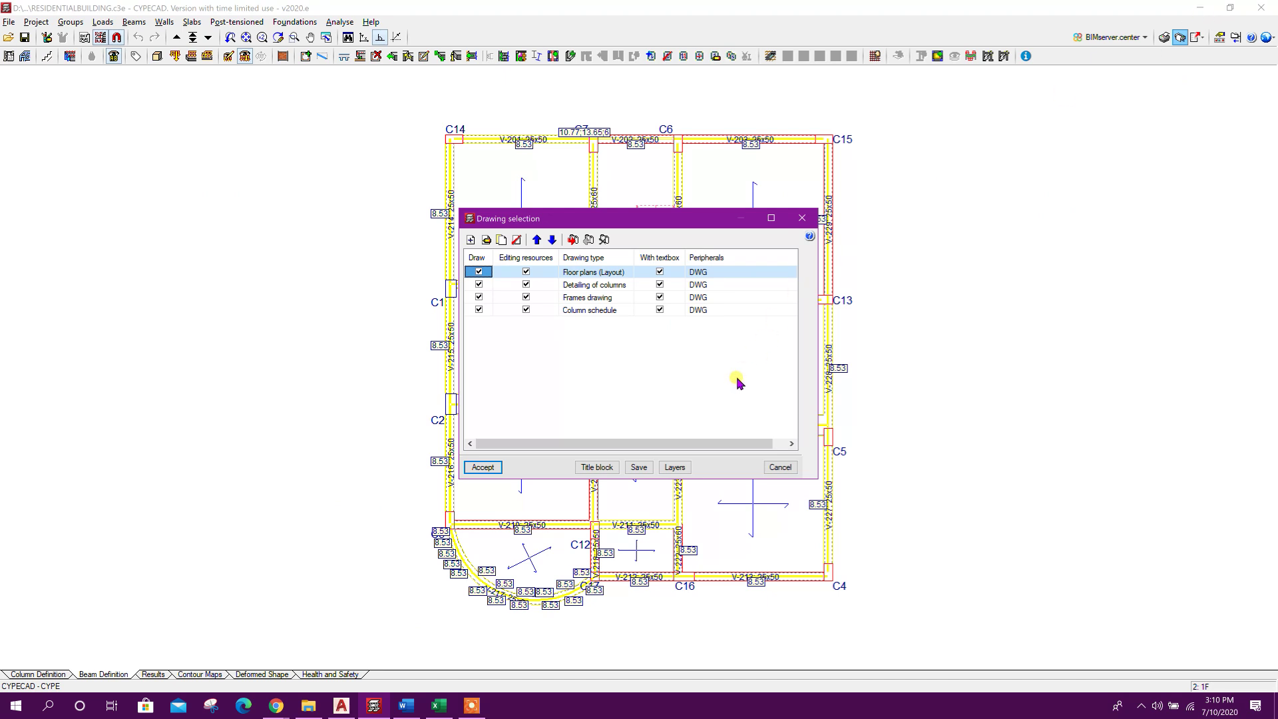
click(802, 218)
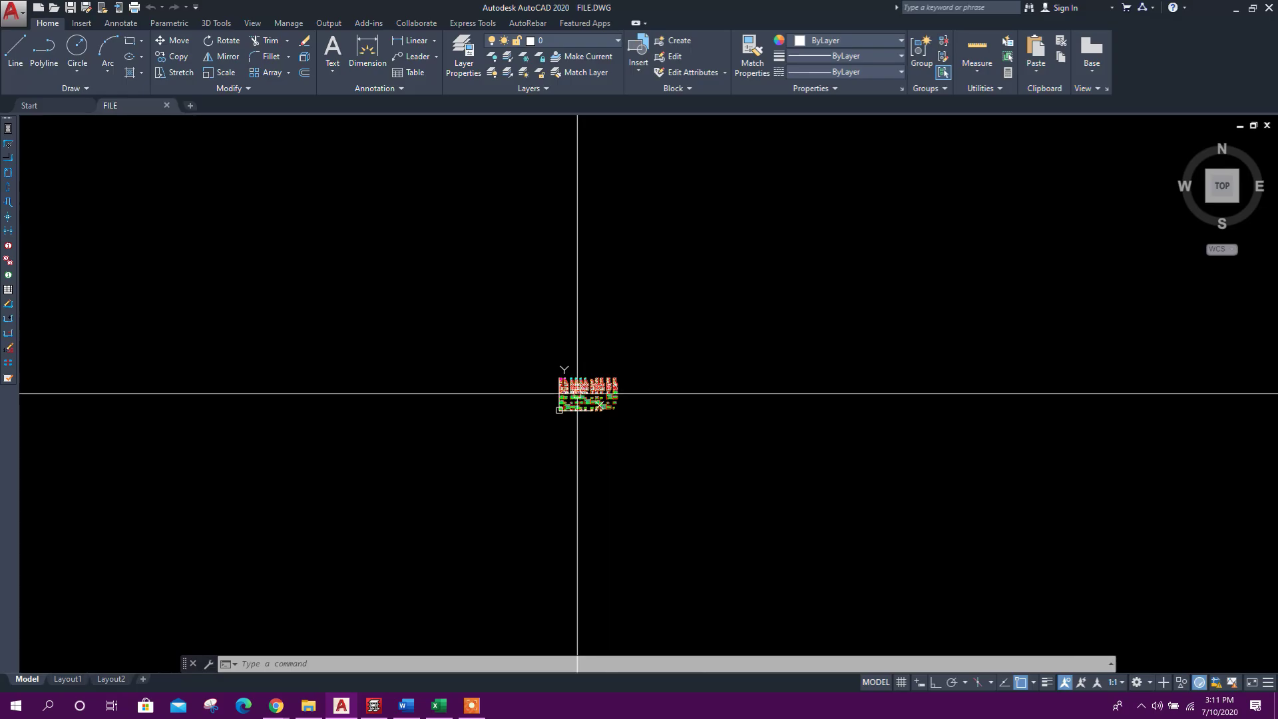
scroll(577, 394, up, 10)
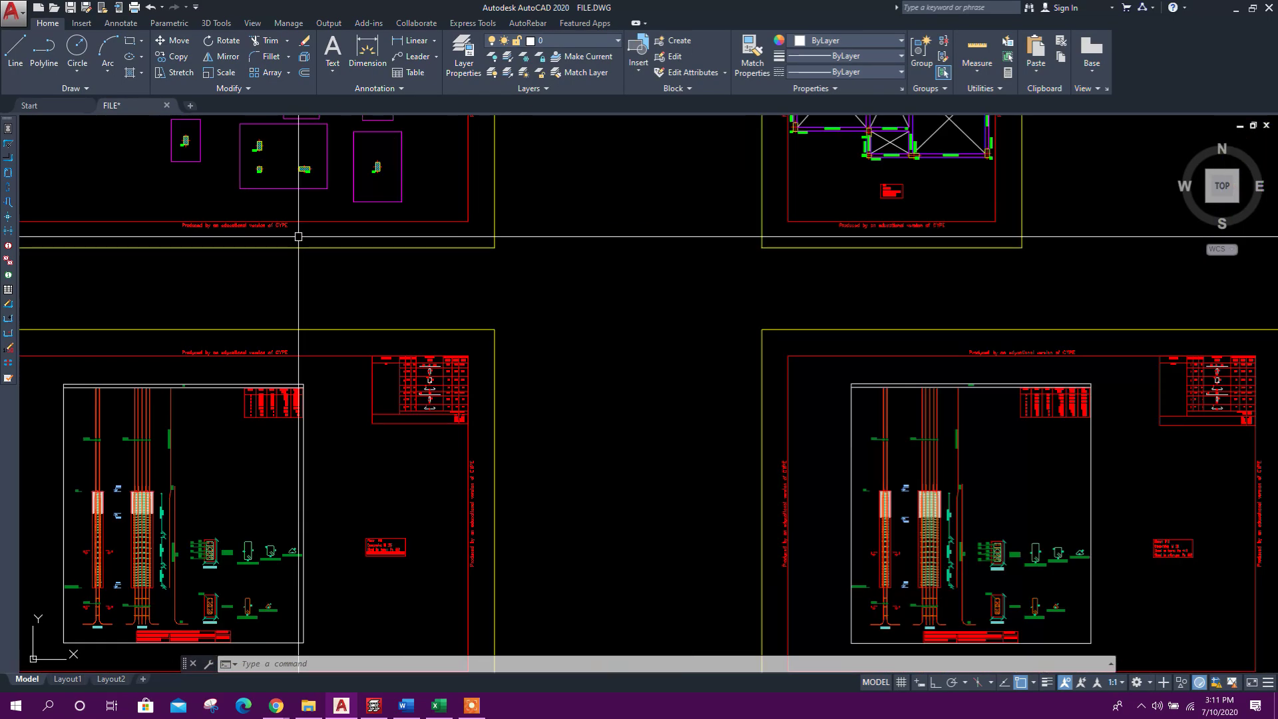
Examine the floor layout drawings in FILE.DWG, including the PB layout with its beam, column and frame labels
middle_drag(298, 236, 322, 425)
scroll(316, 327, down, 4)
scroll(537, 360, up, 6)
middle_drag(539, 298, 513, 438)
scroll(487, 276, up, 4)
middle_drag(433, 282, 219, 168)
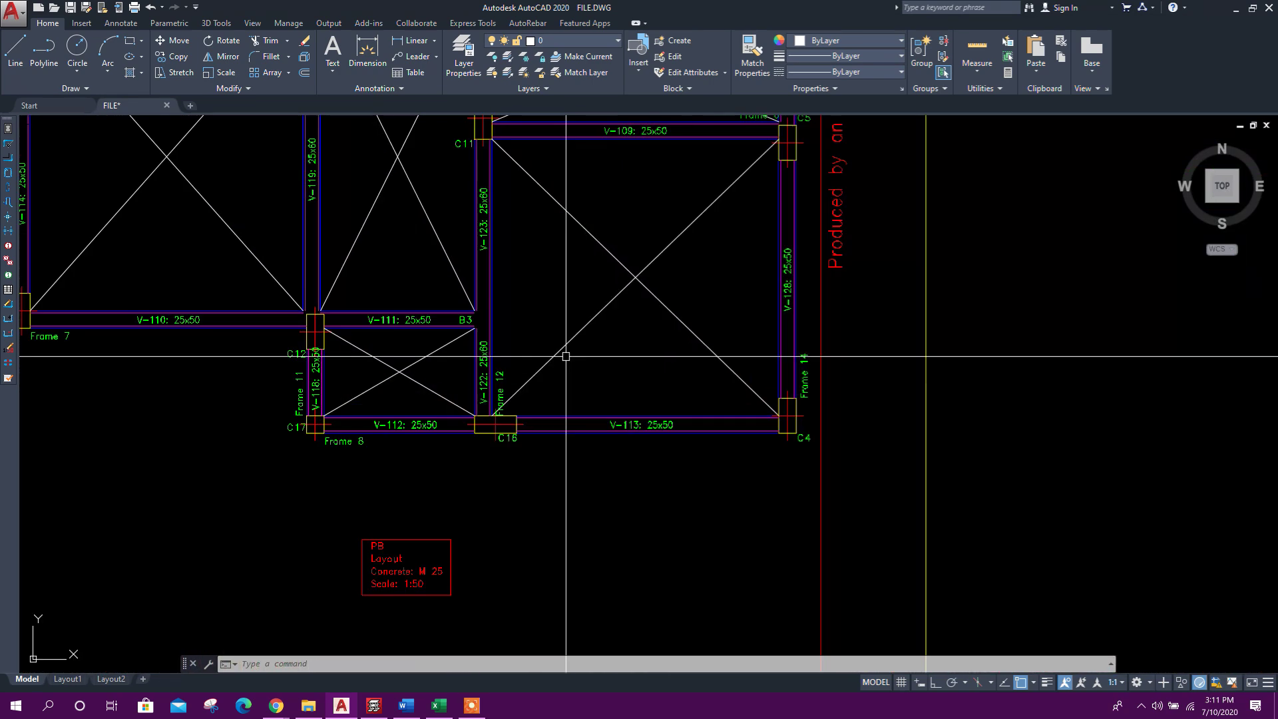
scroll(525, 428, down, 12)
middle_drag(811, 473, 725, 479)
scroll(664, 399, up, 6)
scroll(665, 400, up, 4)
scroll(522, 386, down, 7)
scroll(633, 437, up, 1)
scroll(678, 350, up, 5)
scroll(698, 400, down, 8)
scroll(608, 419, up, 8)
scroll(785, 351, down, 7)
middle_drag(960, 406, 659, 456)
middle_drag(884, 314, 670, 402)
Examine the column detailing sheets and the remaining drawings in FILE.DWG, including an overview of the complete drawing set
scroll(846, 289, down, 6)
middle_drag(832, 471, 842, 350)
scroll(490, 286, up, 8)
scroll(502, 400, down, 7)
scroll(513, 356, up, 6)
middle_drag(551, 540, 526, 366)
scroll(527, 368, down, 4)
middle_drag(675, 555, 612, 360)
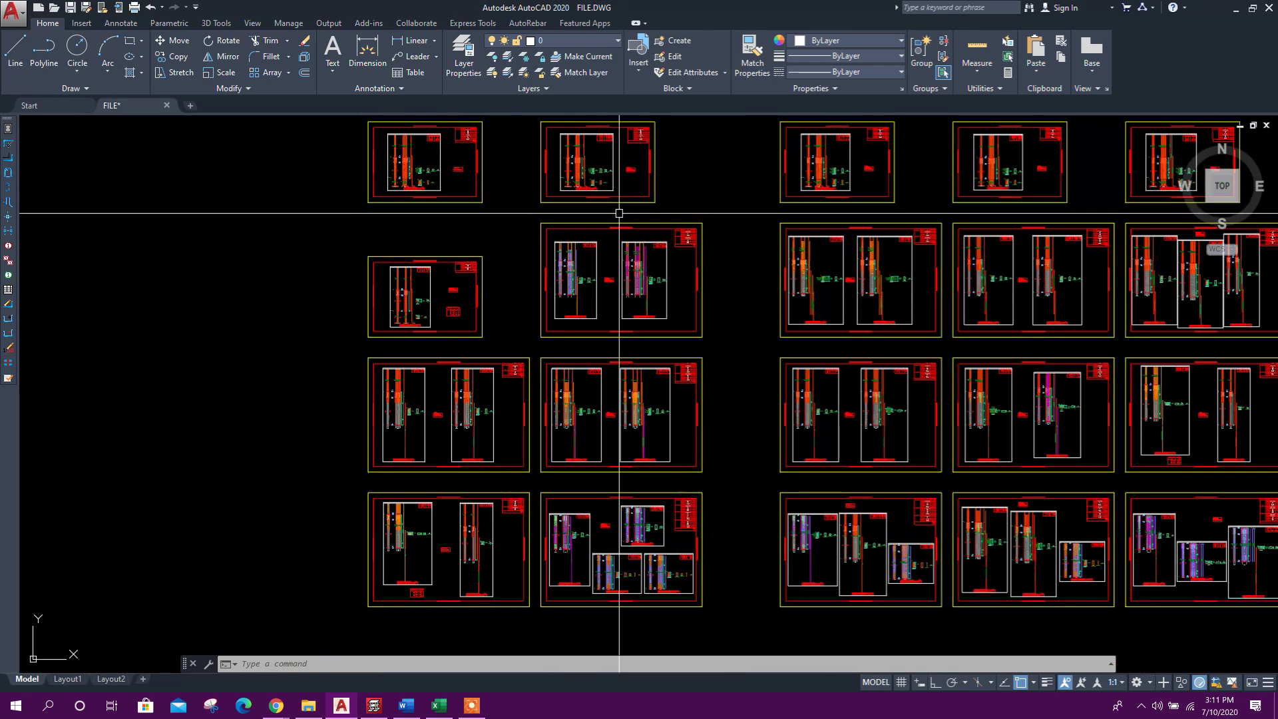
middle_drag(608, 199, 606, 116)
scroll(561, 442, up, 7)
scroll(453, 502, down, 10)
scroll(452, 502, up, 8)
scroll(399, 285, down, 3)
scroll(305, 456, up, 6)
mouse_move(306, 456)
middle_down()
mouse_move(332, 301)
mouse_move(413, 329)
middle_up()
scroll(413, 329, down, 2)
scroll(408, 479, up, 1)
scroll(408, 480, down, 3)
middle_drag(1045, 439, 753, 500)
scroll(752, 501, up, 1)
scroll(752, 501, down, 4)
scroll(921, 419, up, 7)
scroll(920, 405, down, 8)
middle_drag(619, 388, 729, 381)
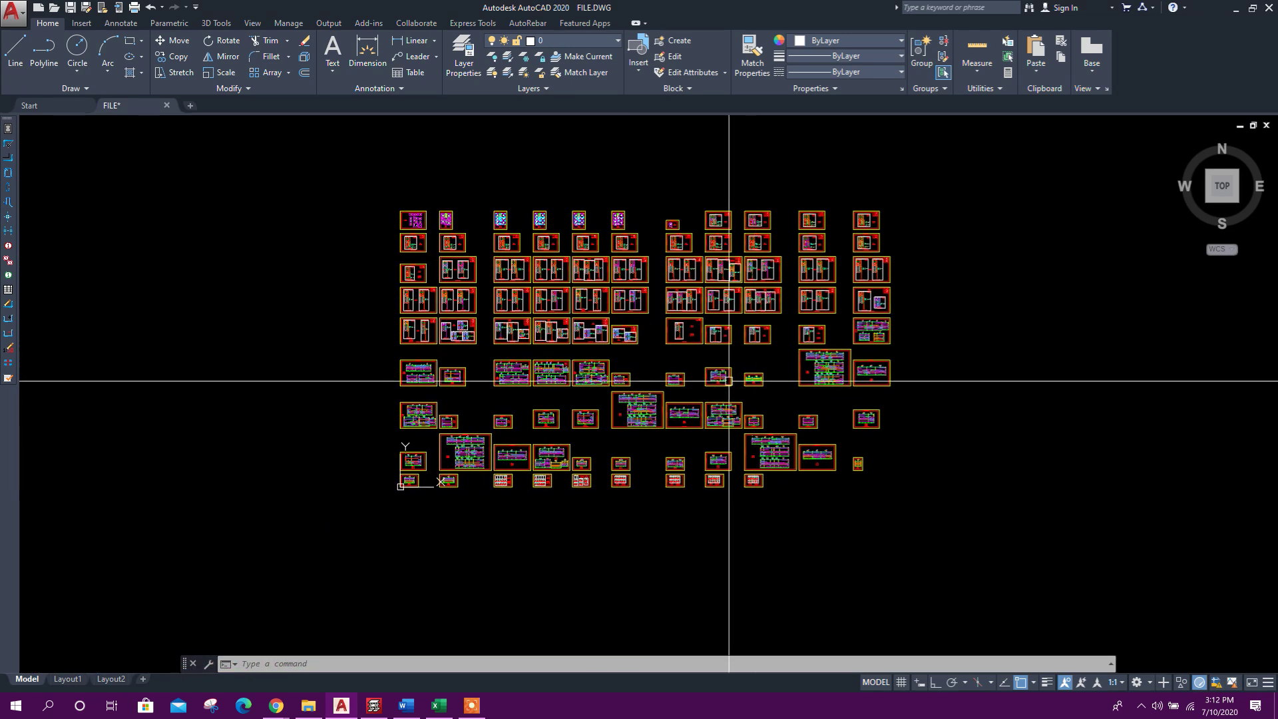
scroll(729, 380, up, 6)
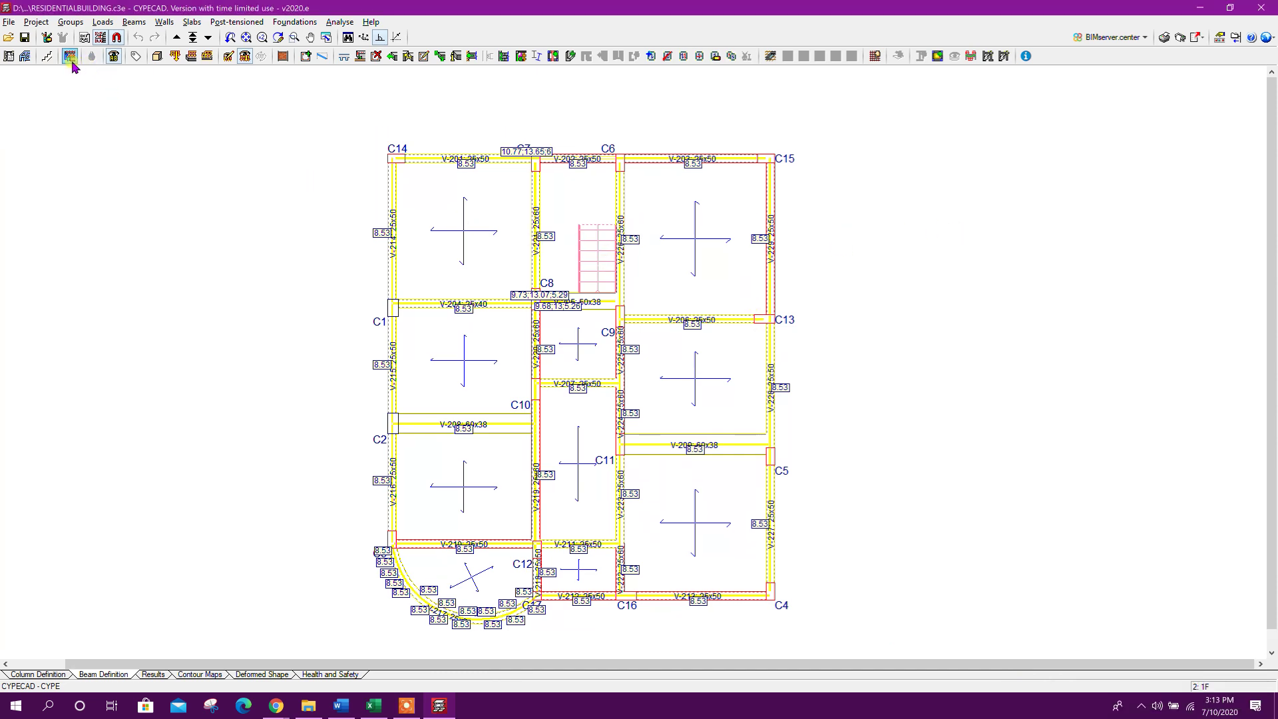
In CYPECAD, view the details of the staircase, inspect the Flight 1 sections and reinforcement, and close the layout
click(46, 56)
click(67, 174)
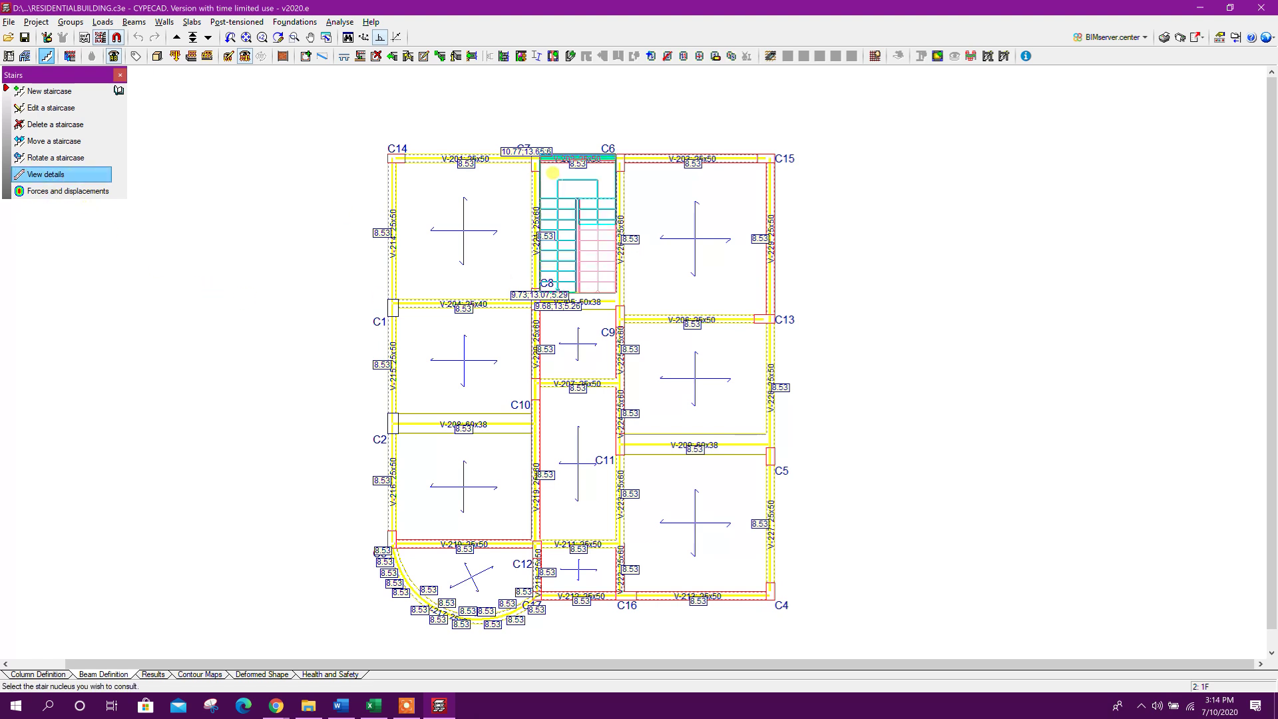
click(555, 188)
middle_drag(745, 390, 682, 396)
scroll(552, 410, down, 3)
scroll(586, 510, up, 1)
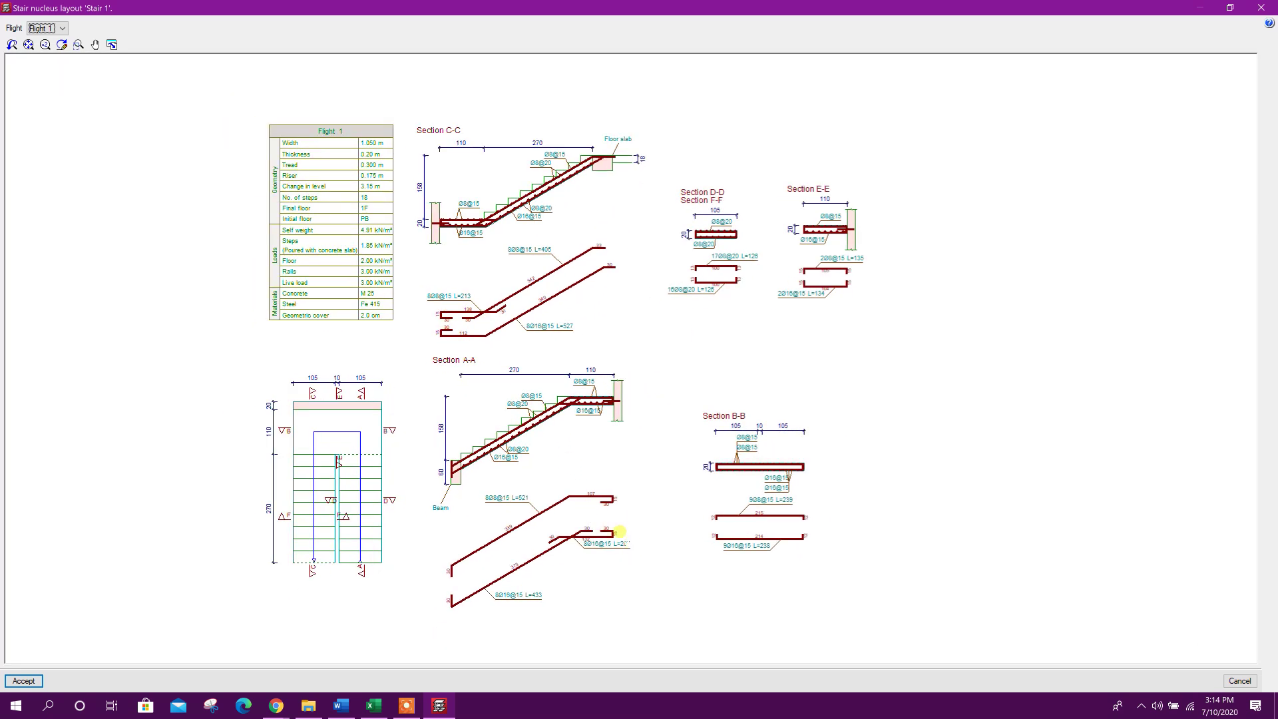
middle_drag(620, 532, 616, 505)
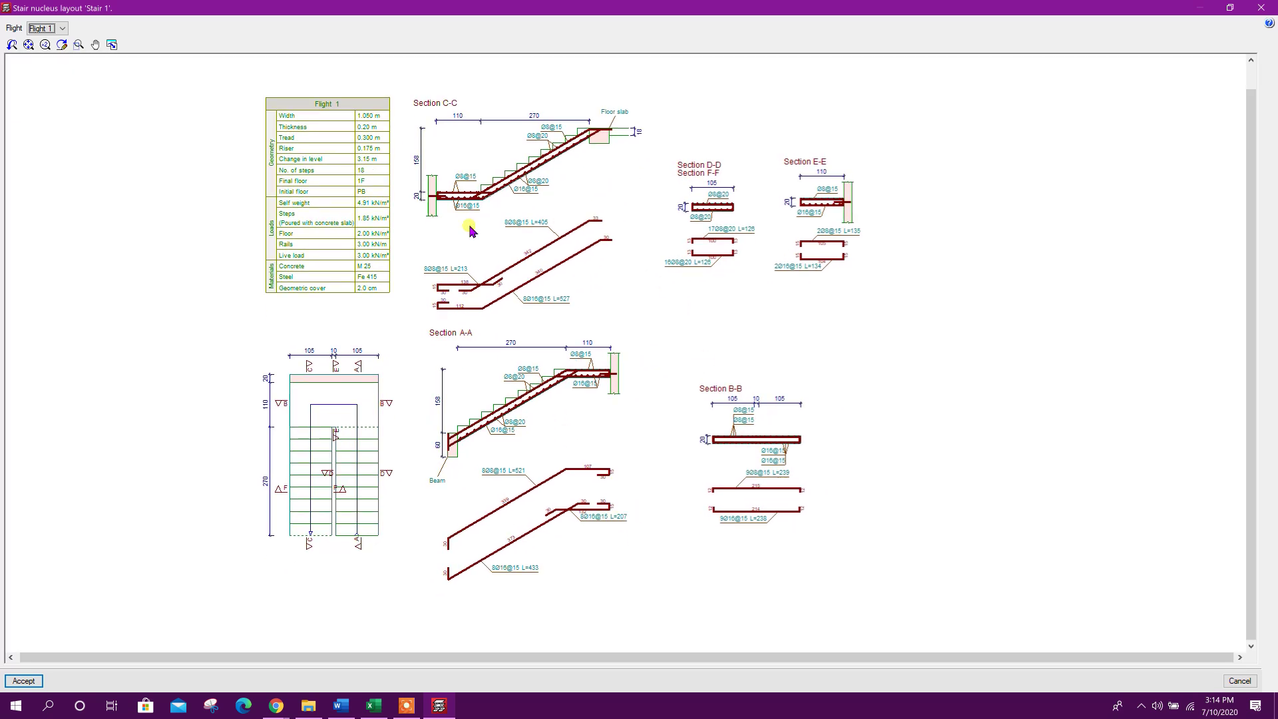
click(1262, 7)
Open the staircase's forces and displacements, show the structure, and display the results as contour maps
click(76, 192)
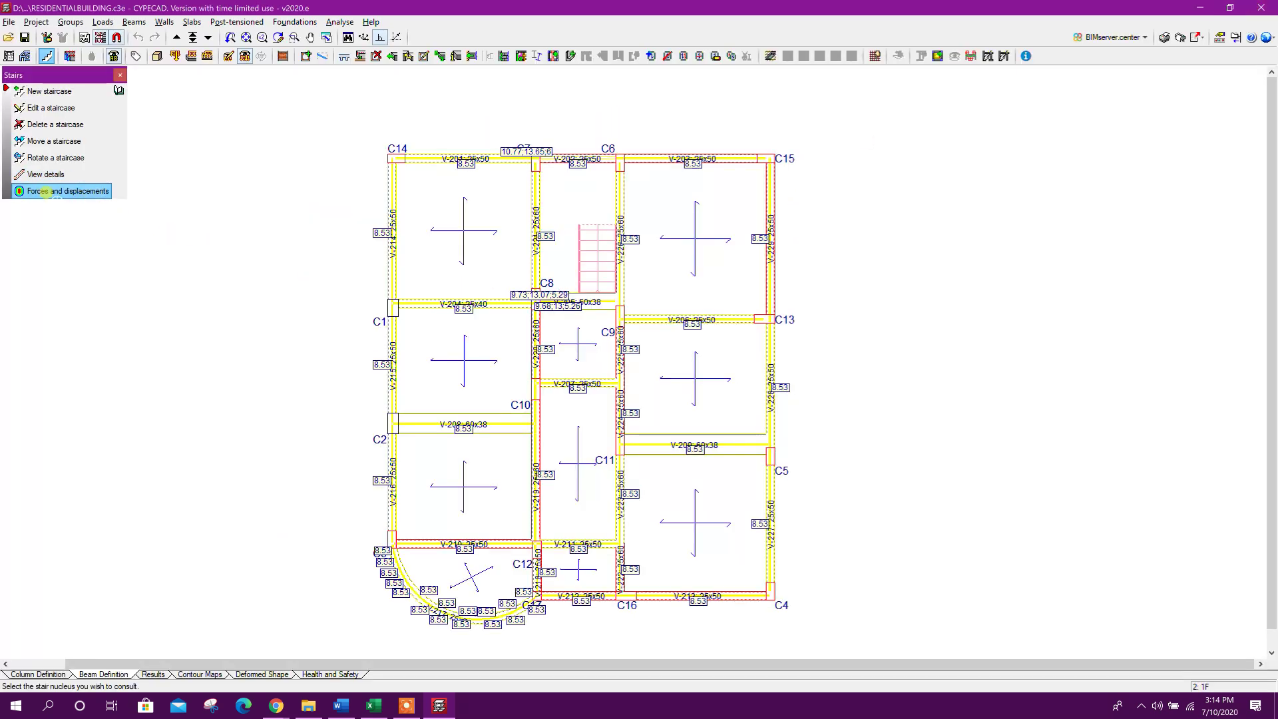
click(581, 213)
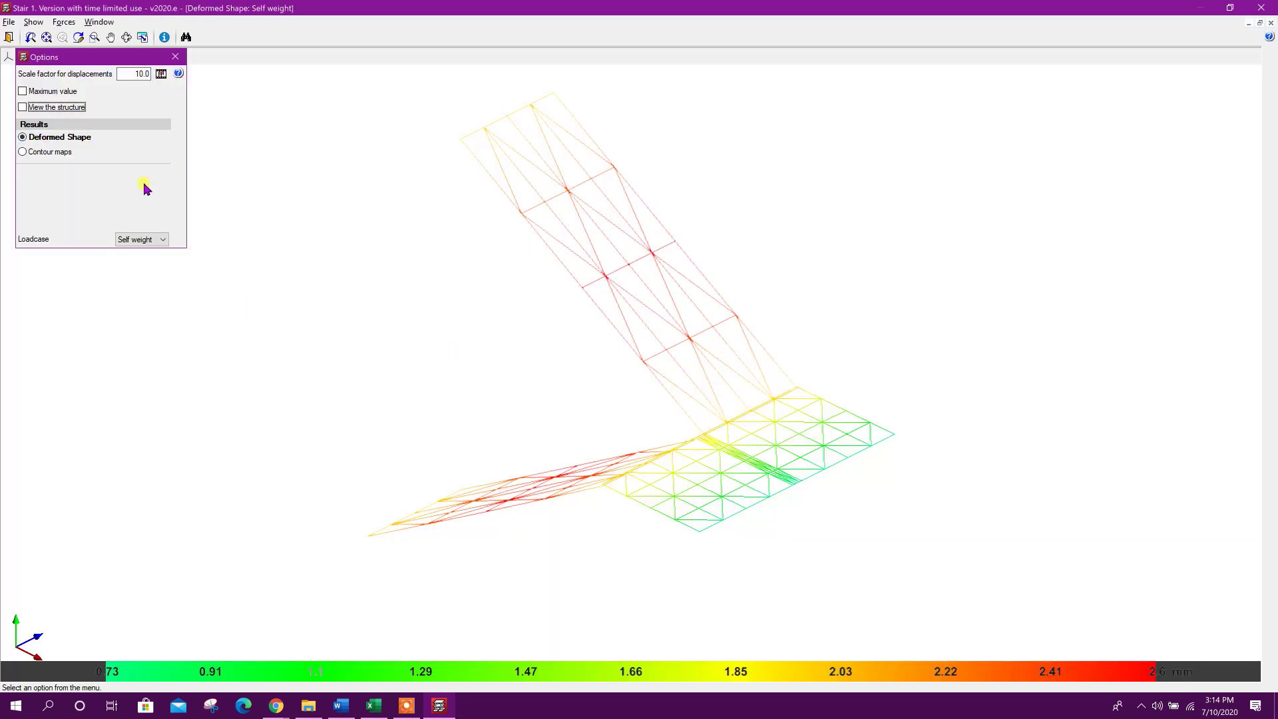
click(23, 108)
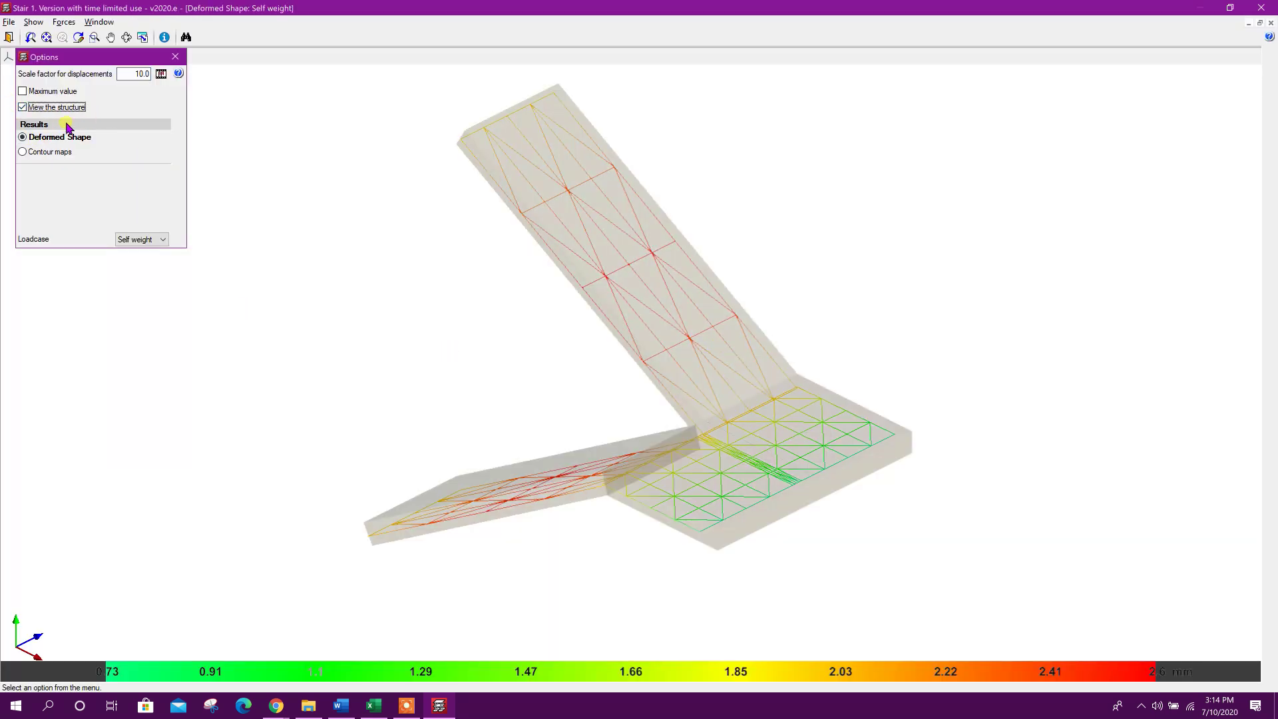
click(24, 151)
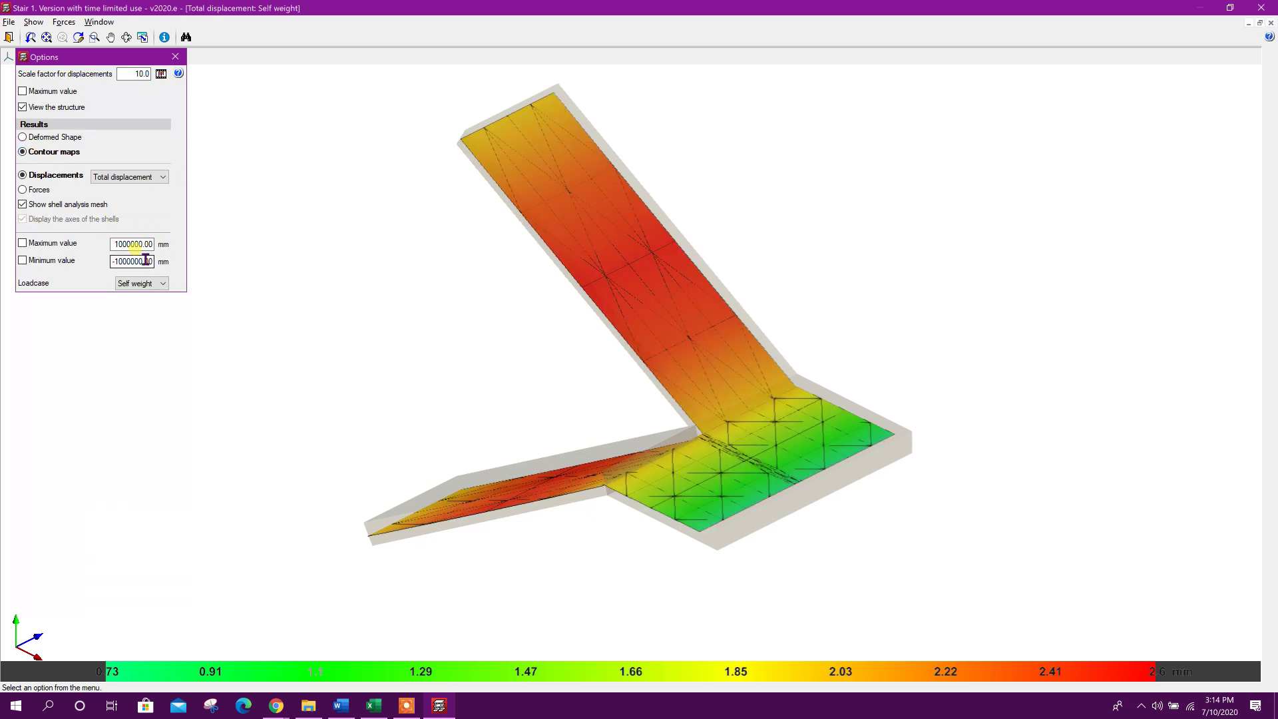
Set the scale factor for displacements to 100, view the deformation animation of the staircase, and close it with the results options
drag(140, 75, 155, 83)
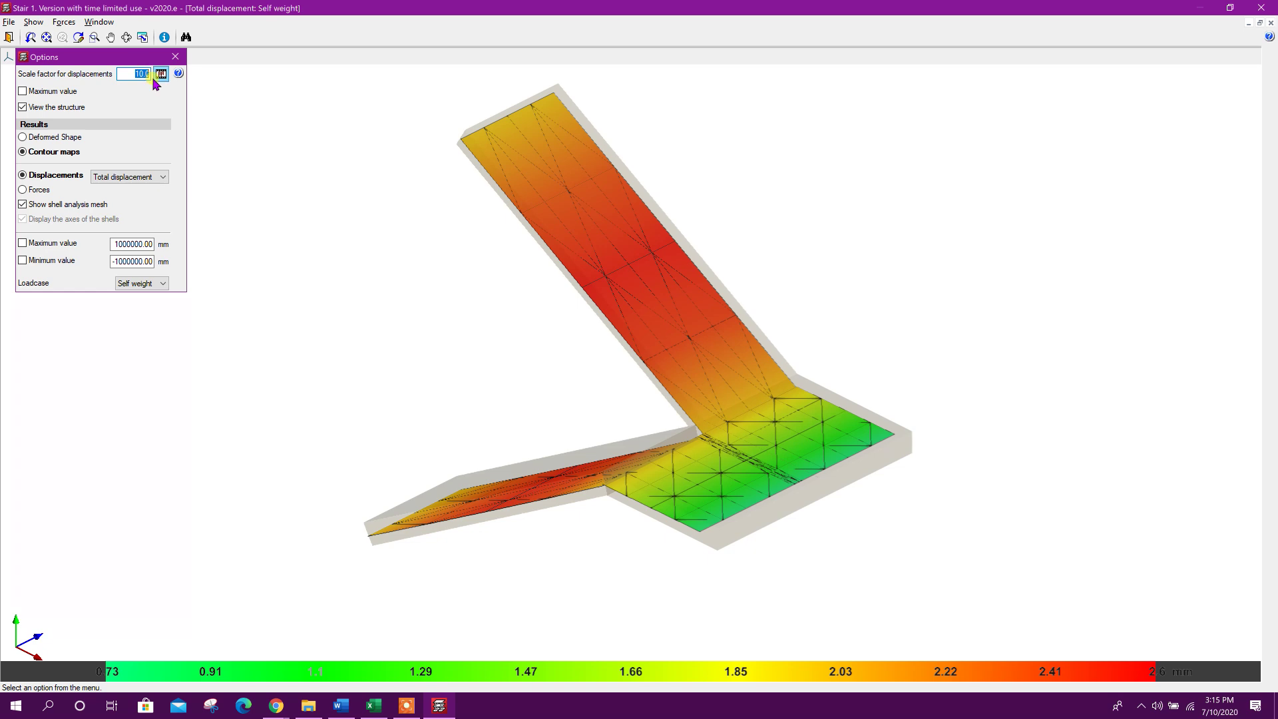
text(100)
click(161, 74)
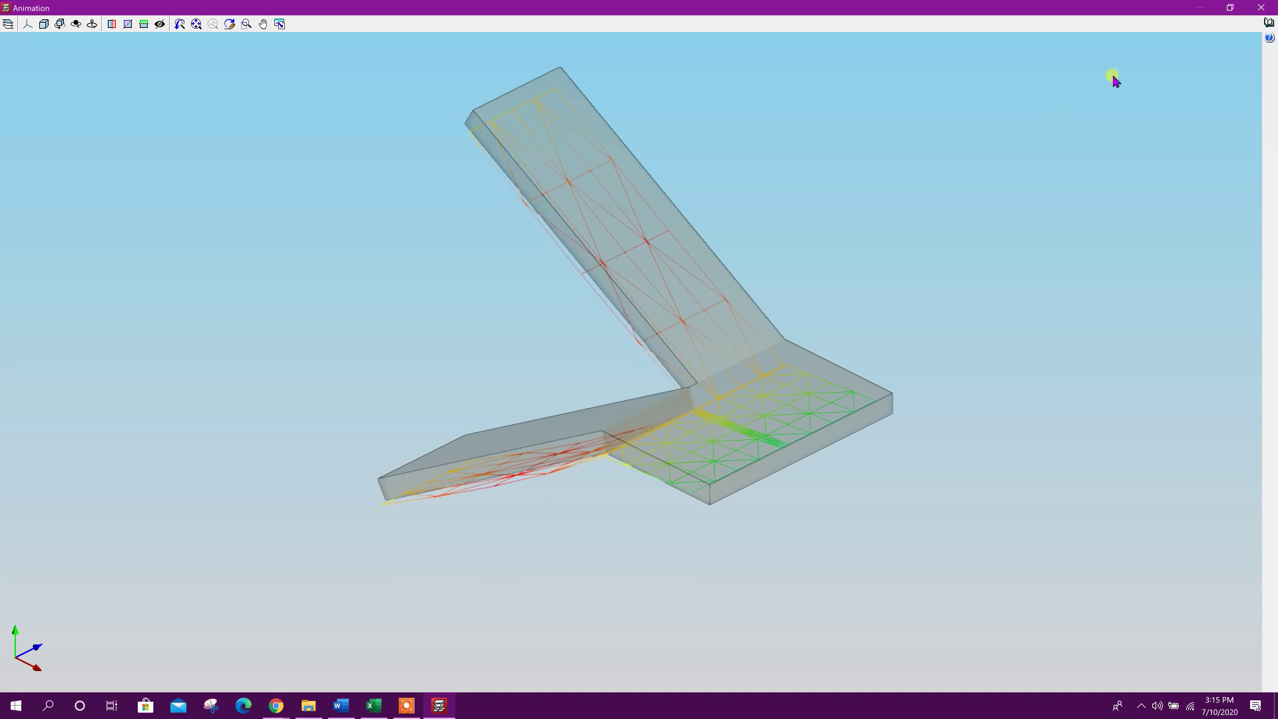
click(1262, 7)
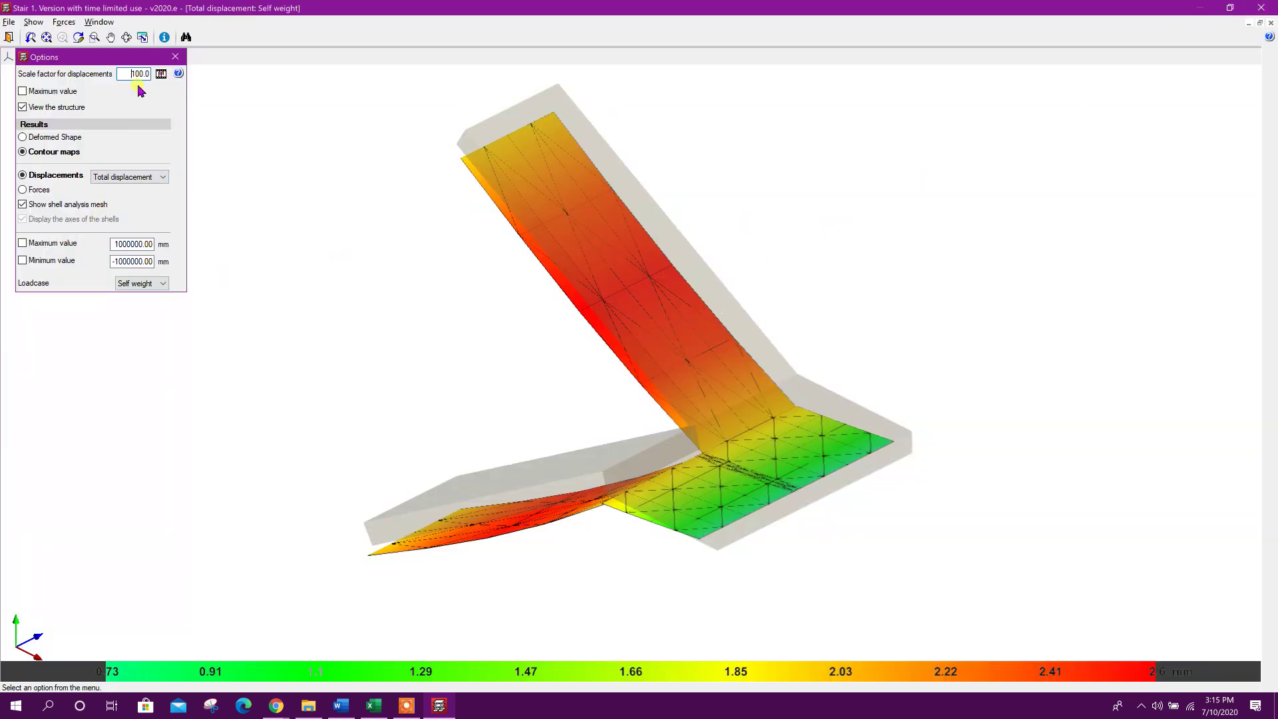
click(175, 56)
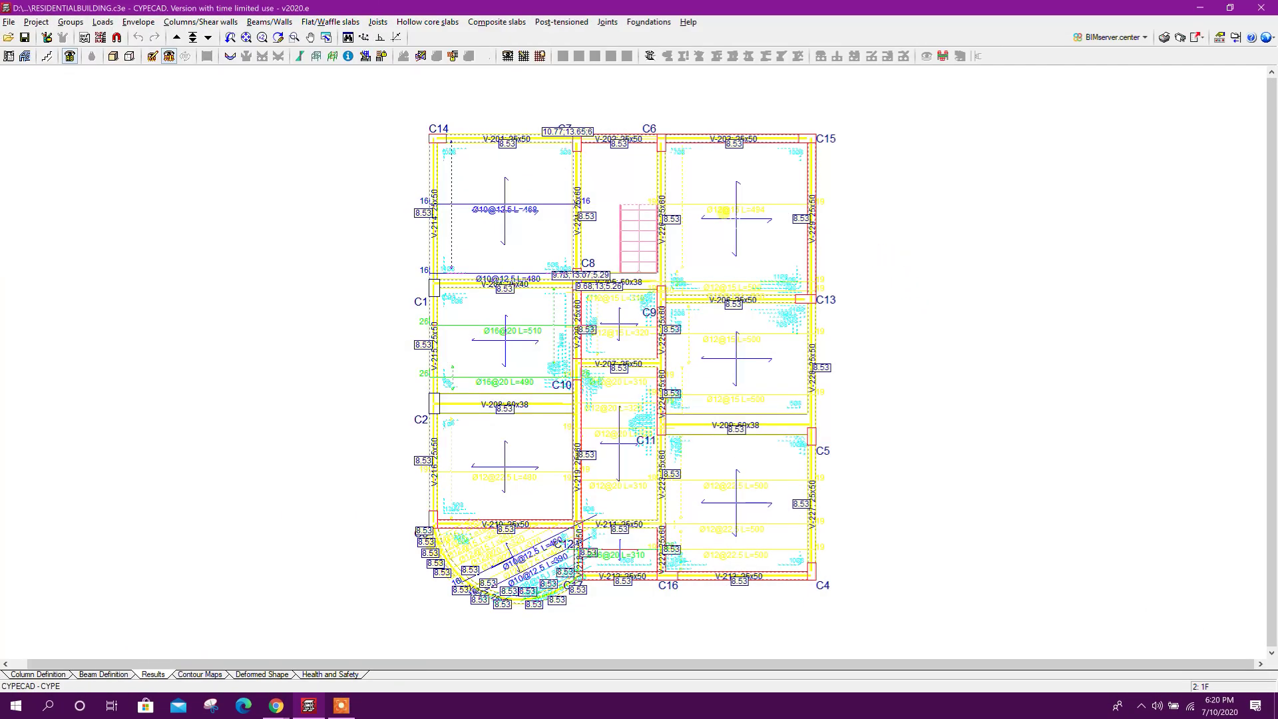
Open the project's general data and review the IS 875 (Part 3) - 2015 wind load settings, including the tributary widths by floor
middle_drag(953, 286, 933, 279)
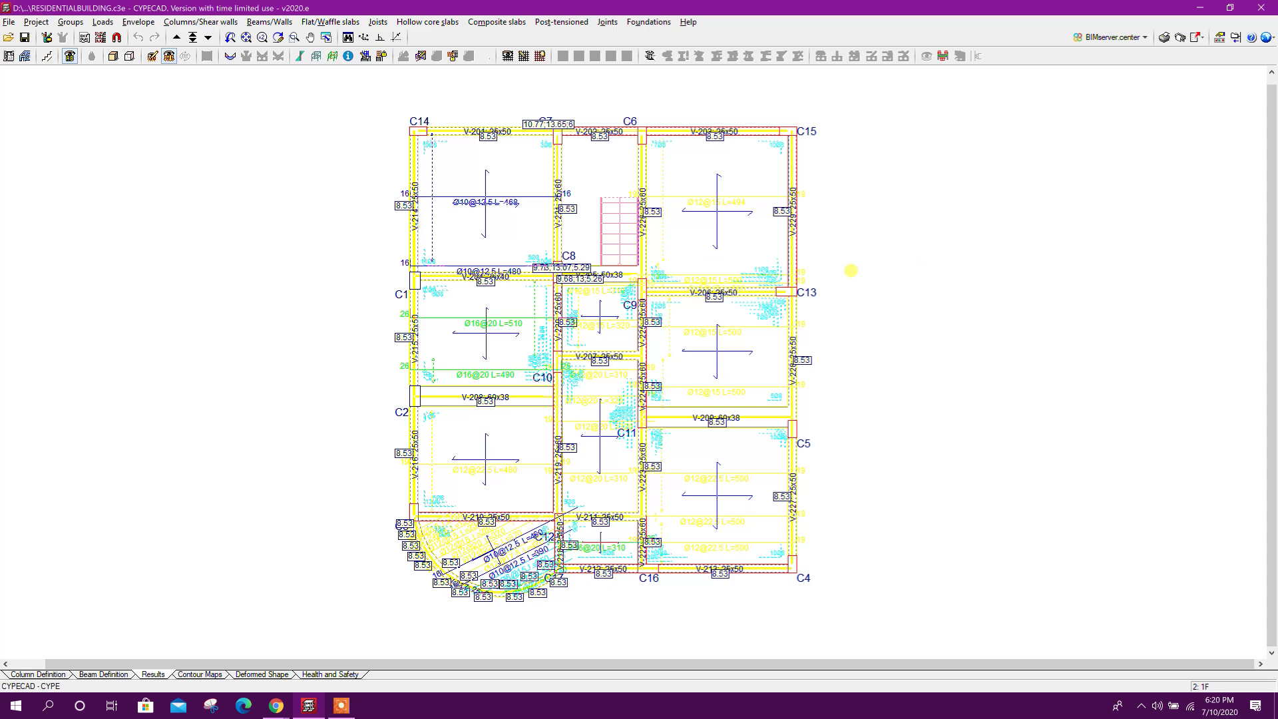
middle_drag(289, 251, 253, 255)
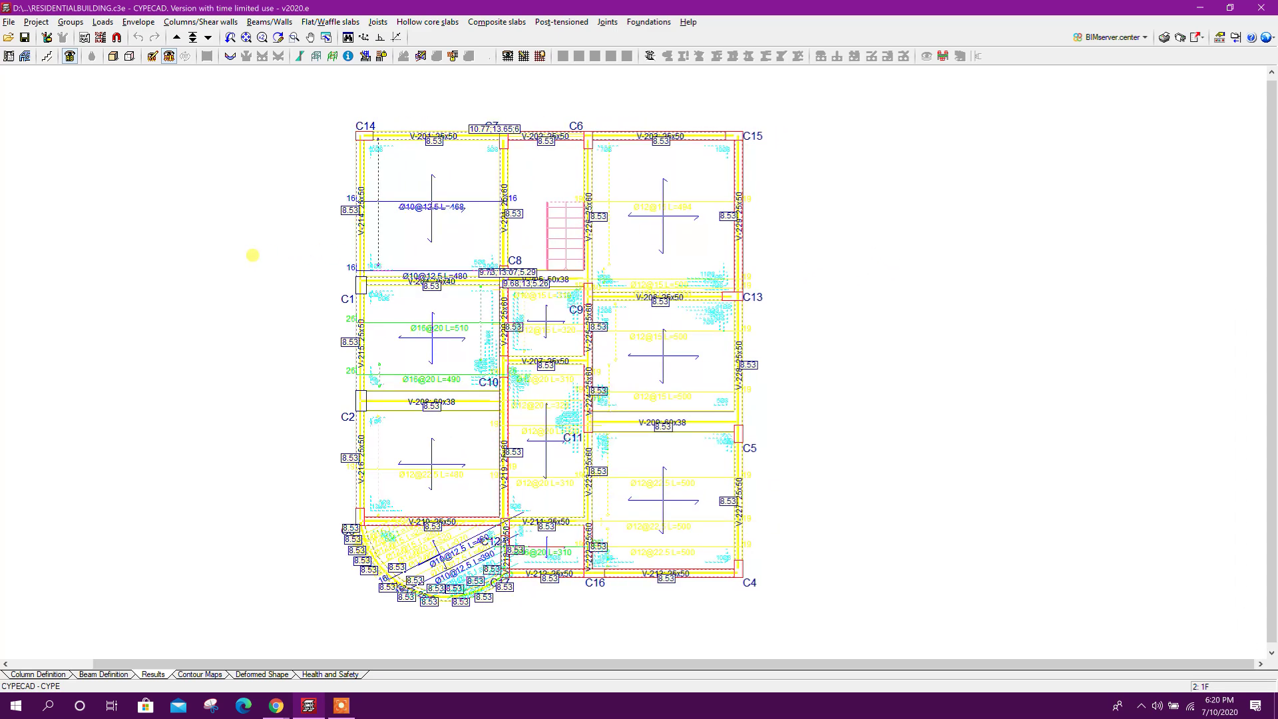
click(36, 21)
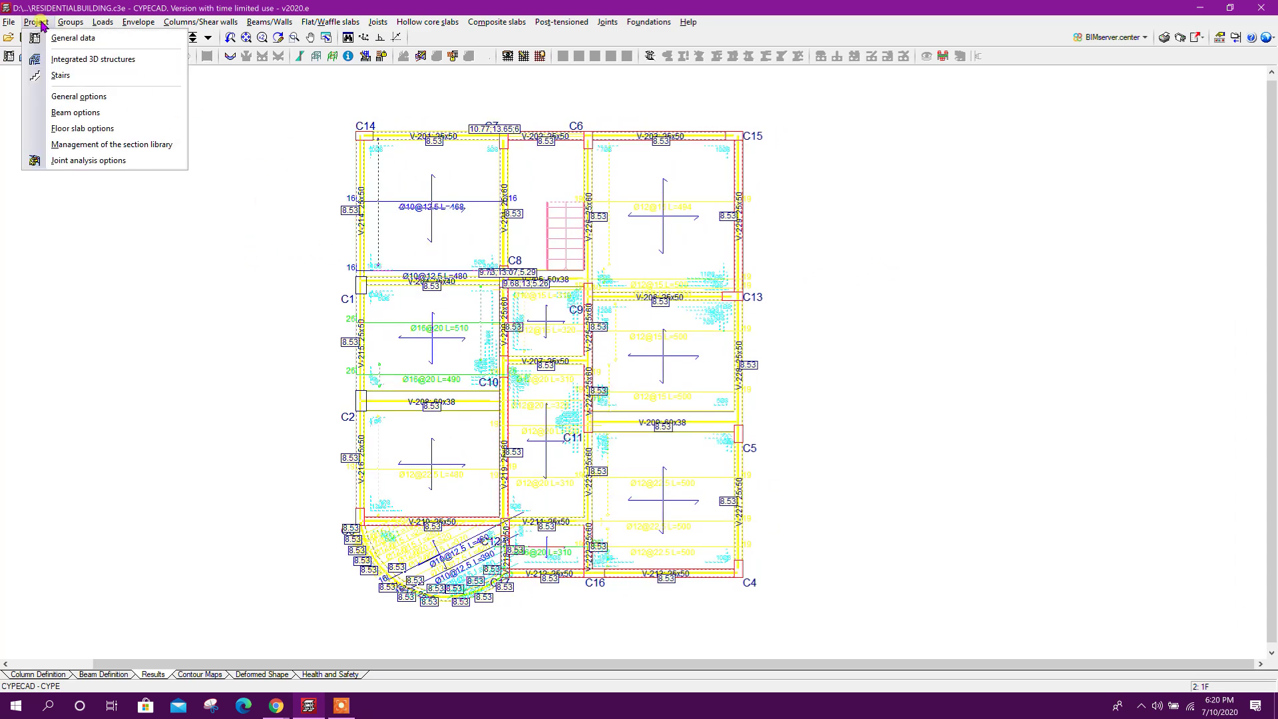
click(73, 38)
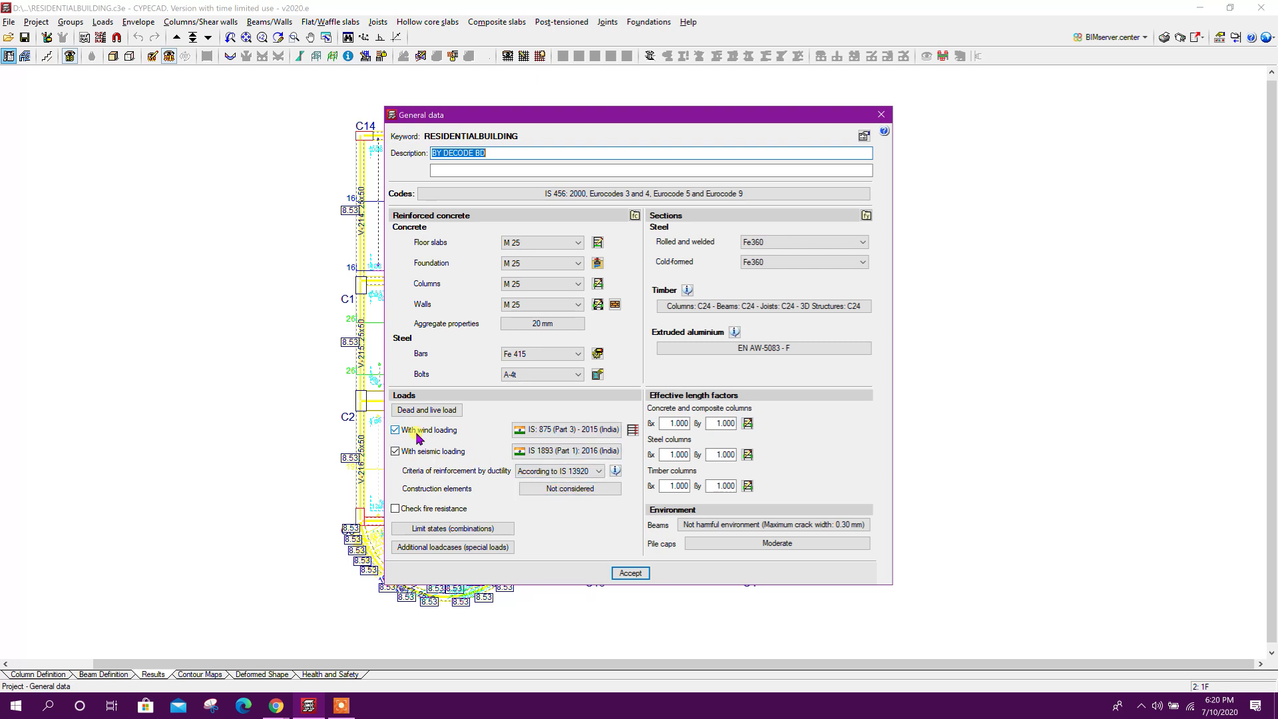
click(553, 440)
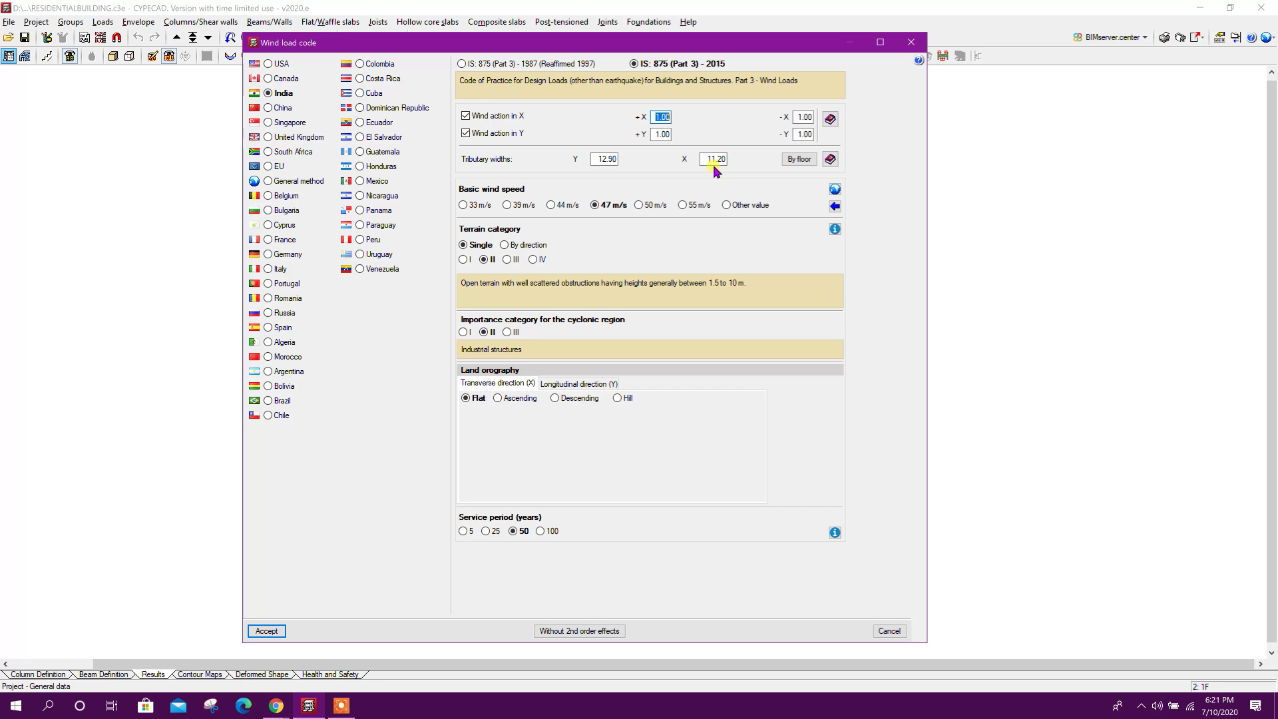
click(798, 159)
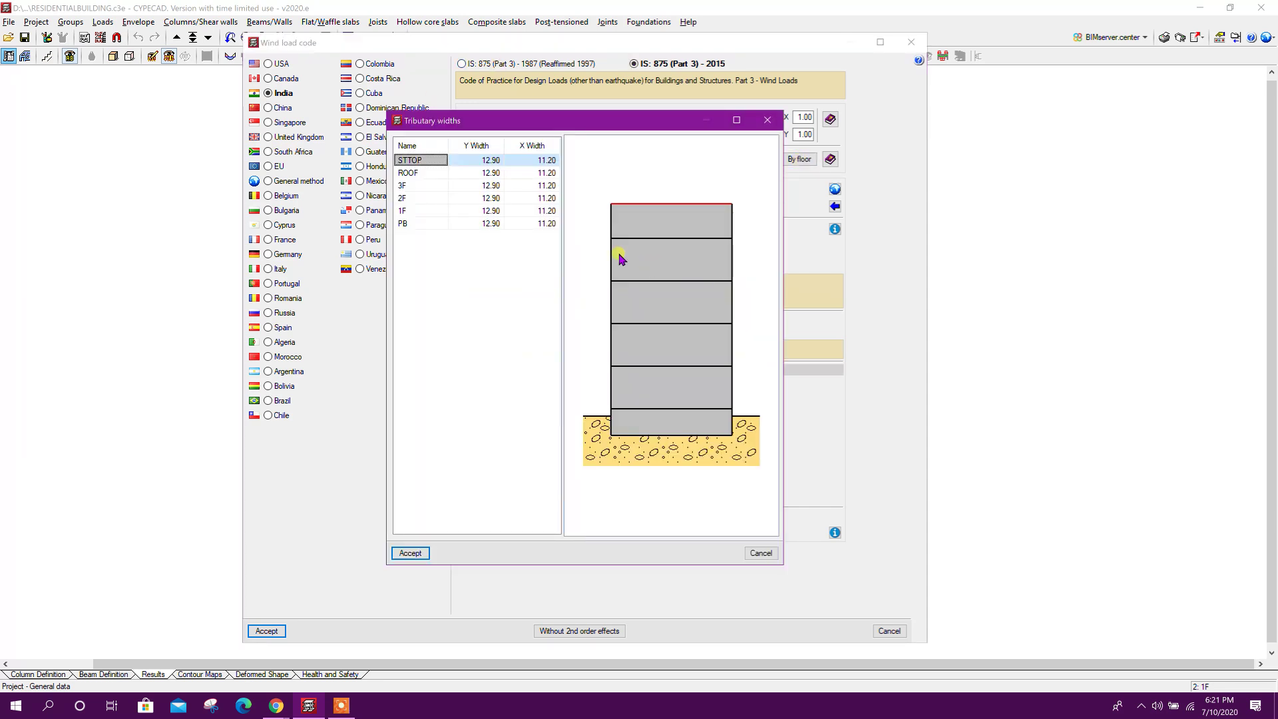
click(460, 545)
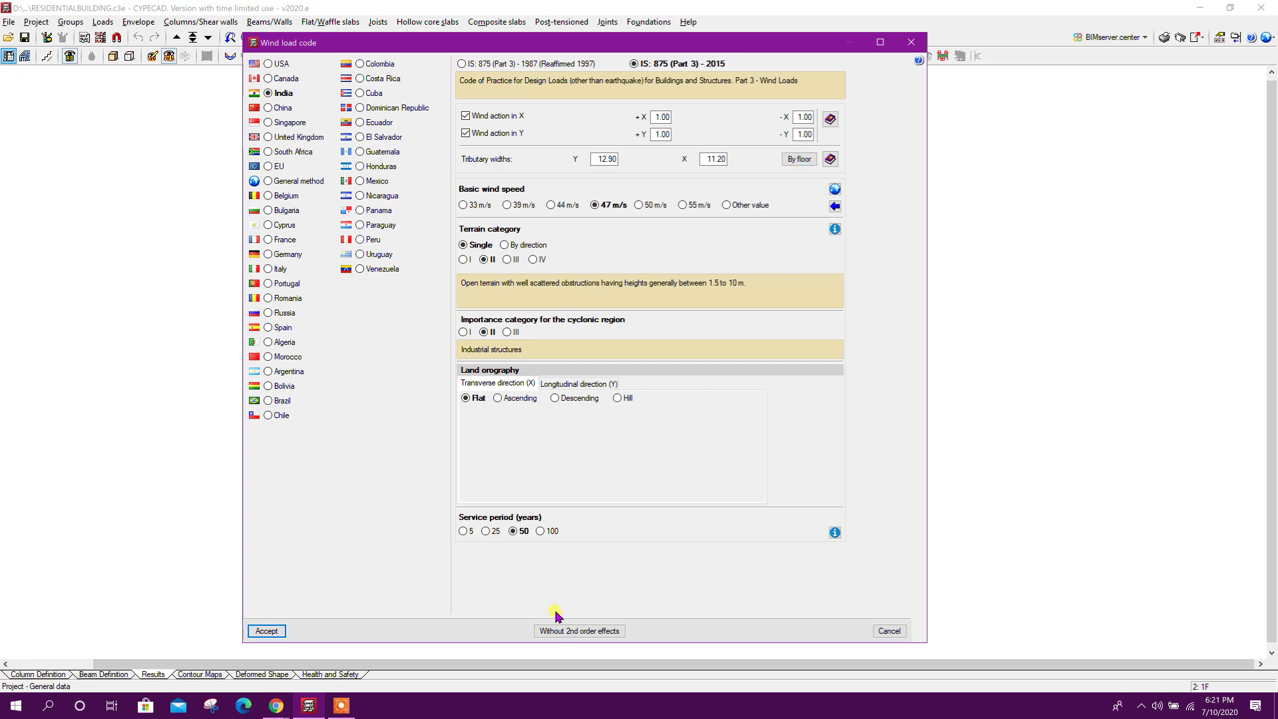
click(267, 630)
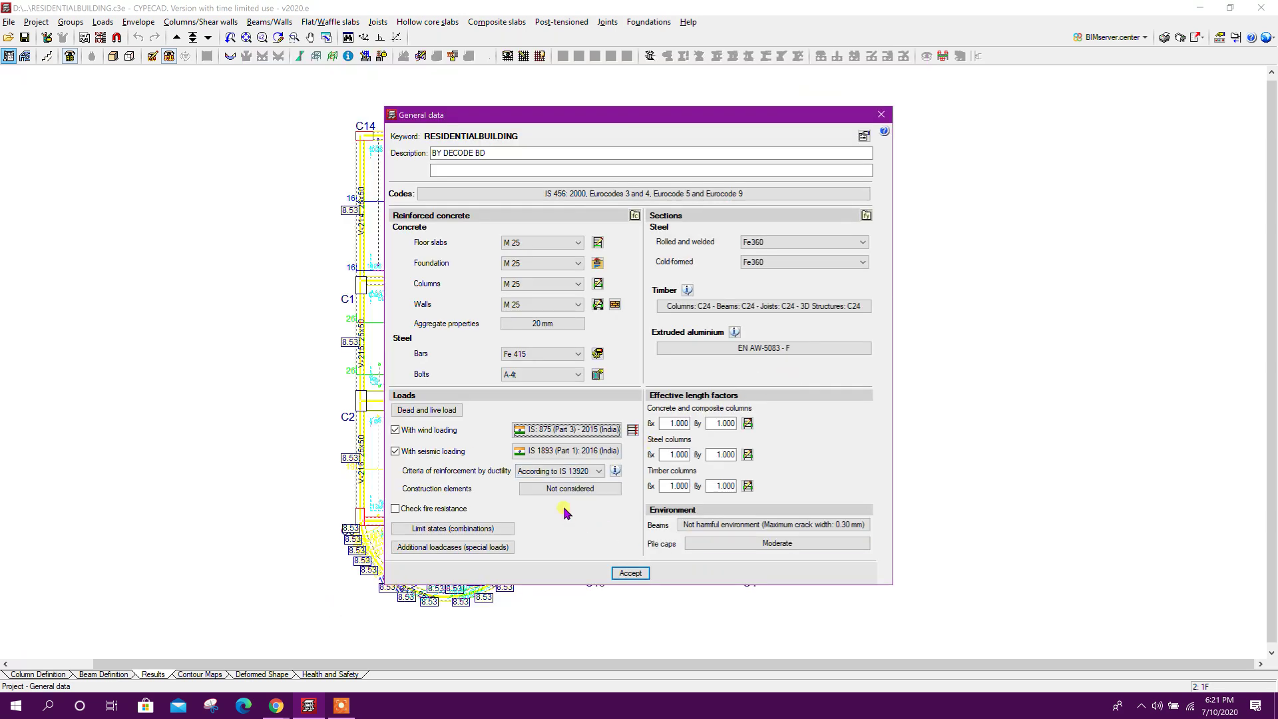